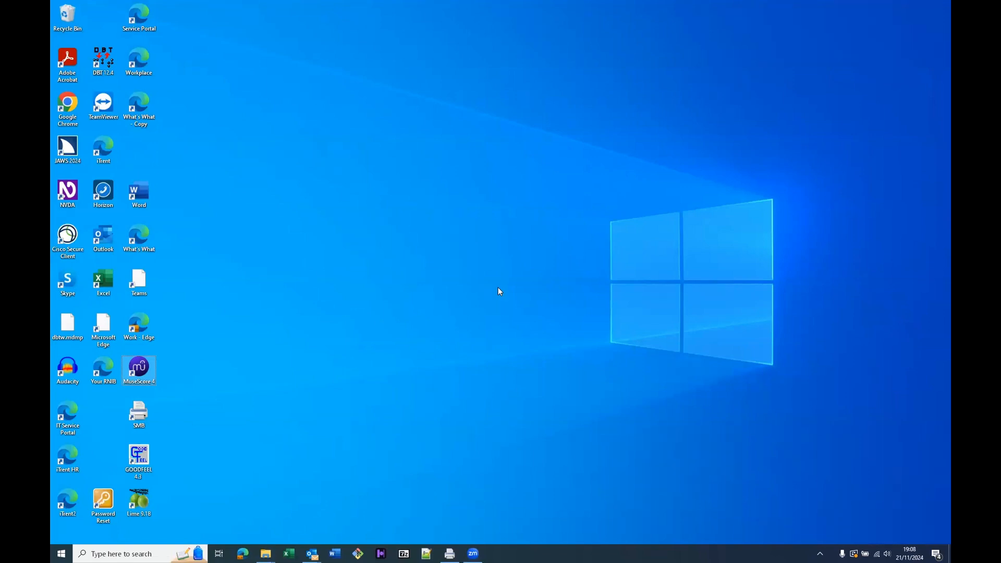
Open Sao Mai Braille and insert the music score Bach_Minuet_in_G_Major_BWV_Anh._114.musicxml from the SoundWithoutSight folder into the blank document
key(Down)
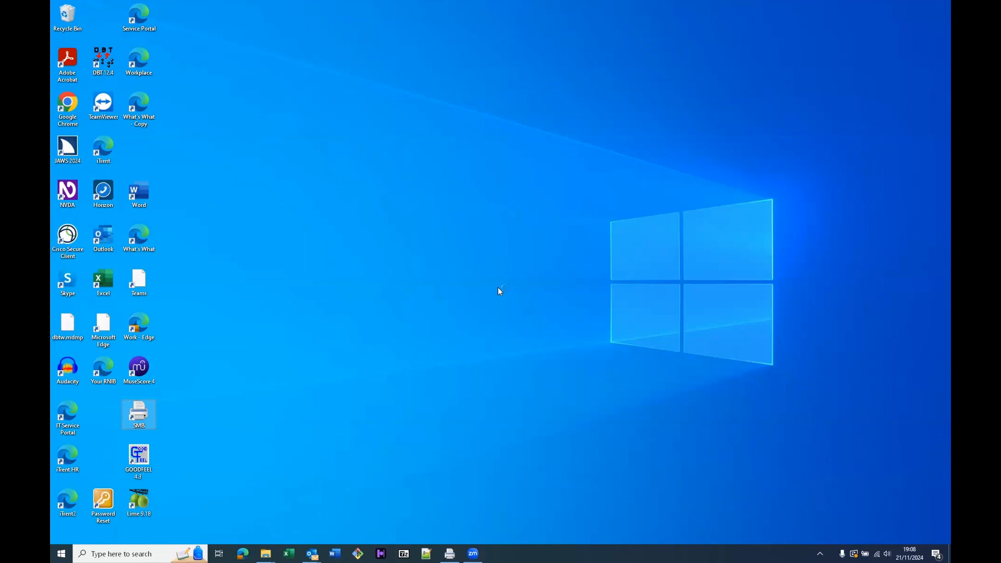
key(Return)
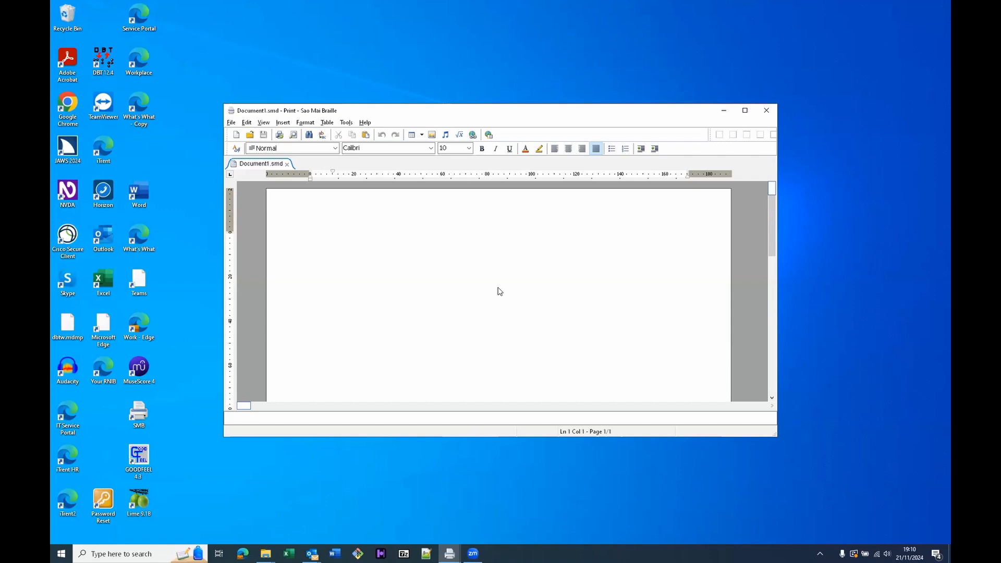
key(alt+i)
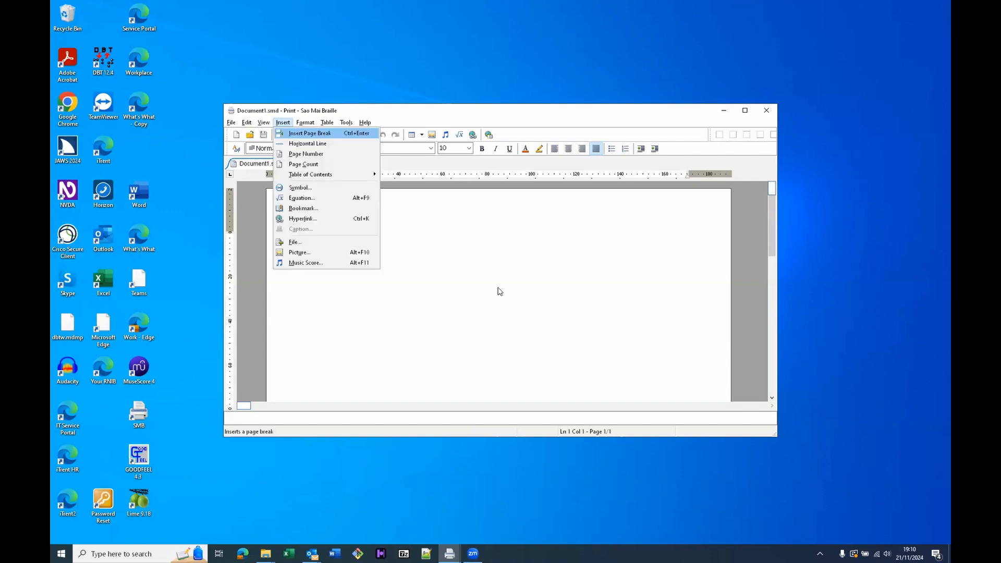
key(Up)
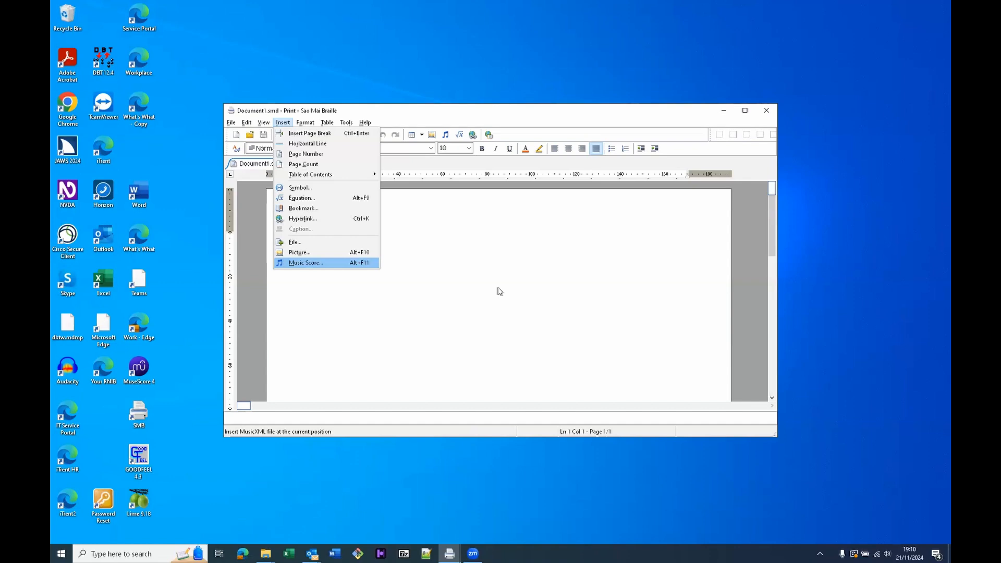
key(Return)
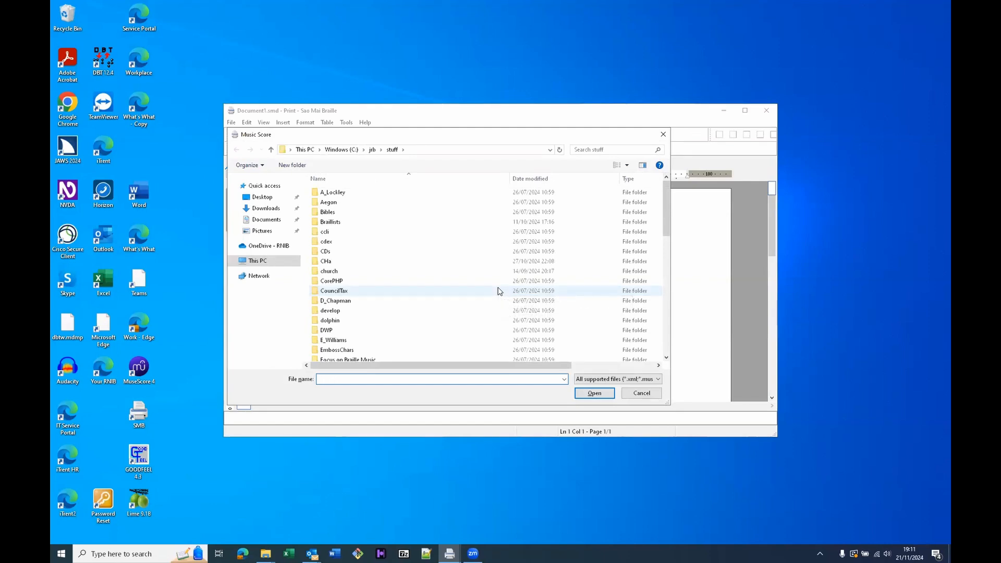
text(ba)
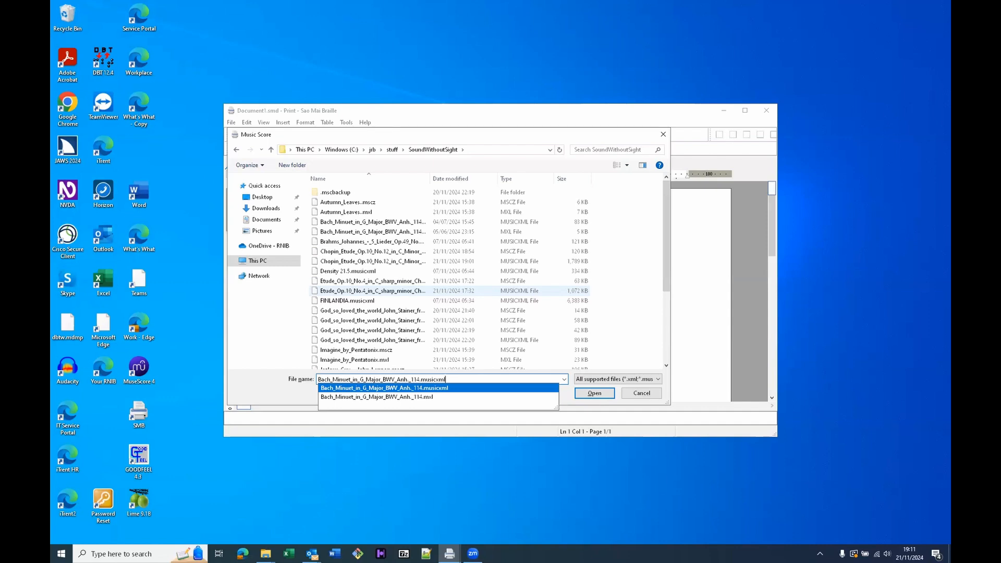
key(Return)
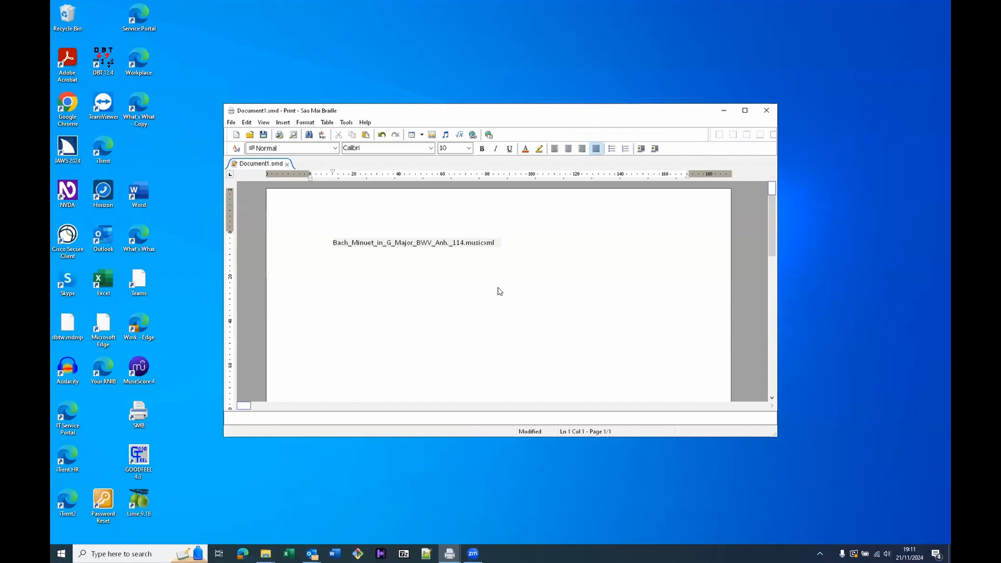
Launch MuseScore from the desktop and open Bach_Minuet_in_G_Major_BWV_Anh._114.musicxml
key(alt+Tab)
key(alt+shift+Tab)
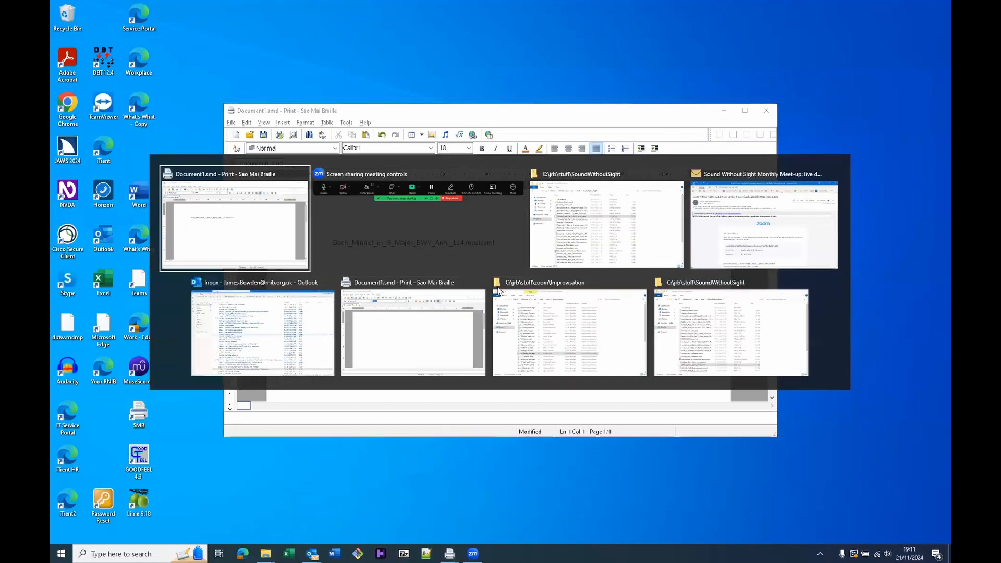
key(super+d)
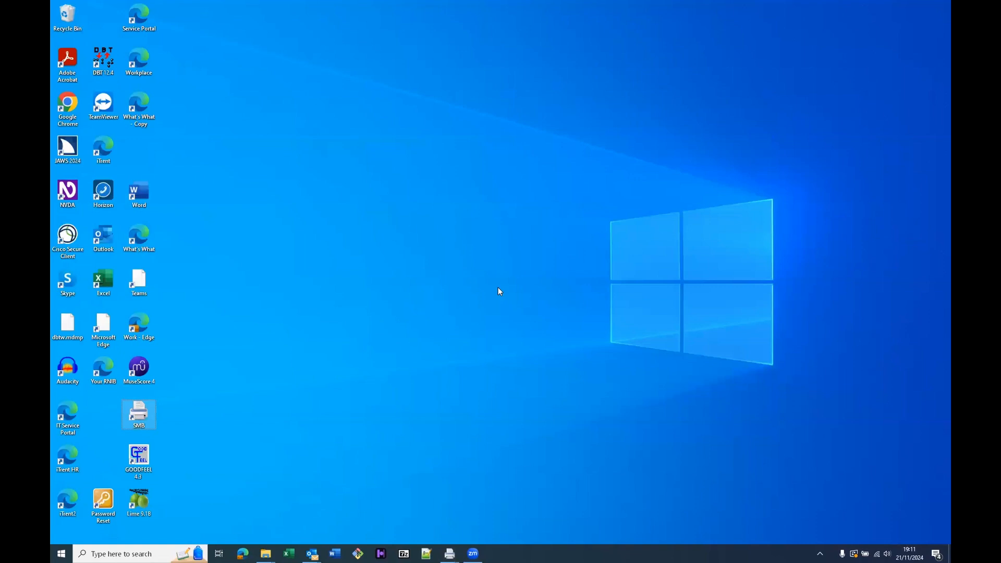
key(Up)
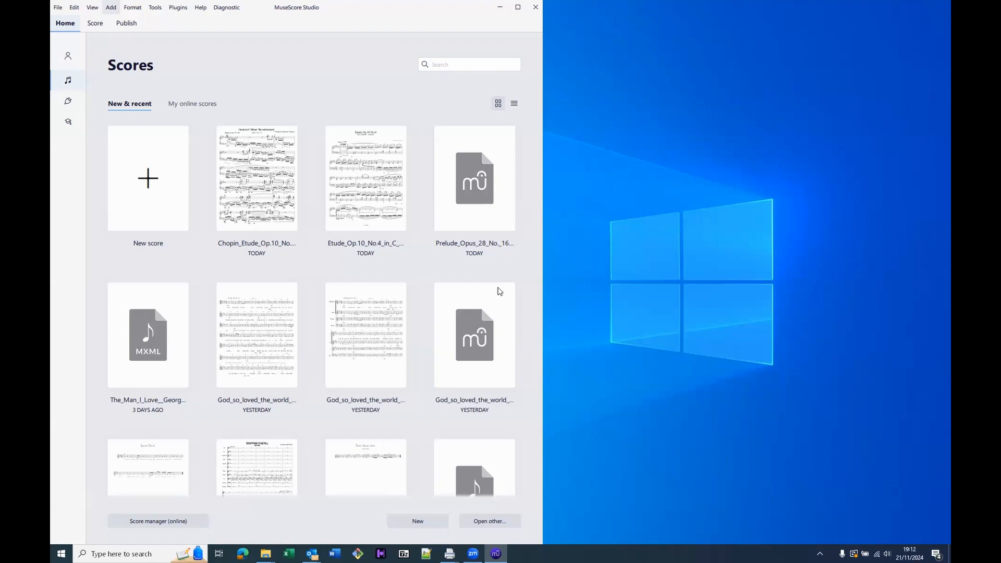
key(ctrl+o)
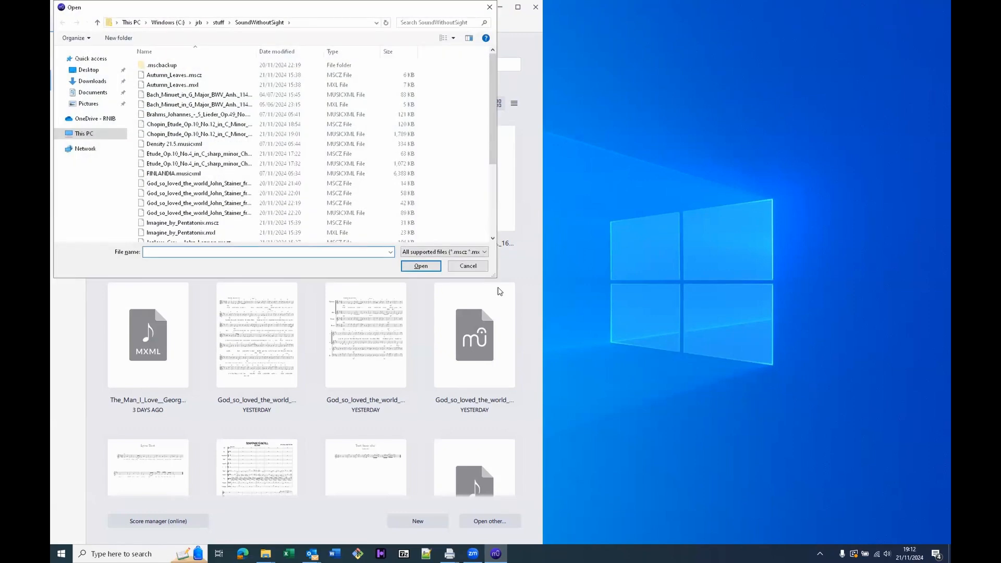
text(bac)
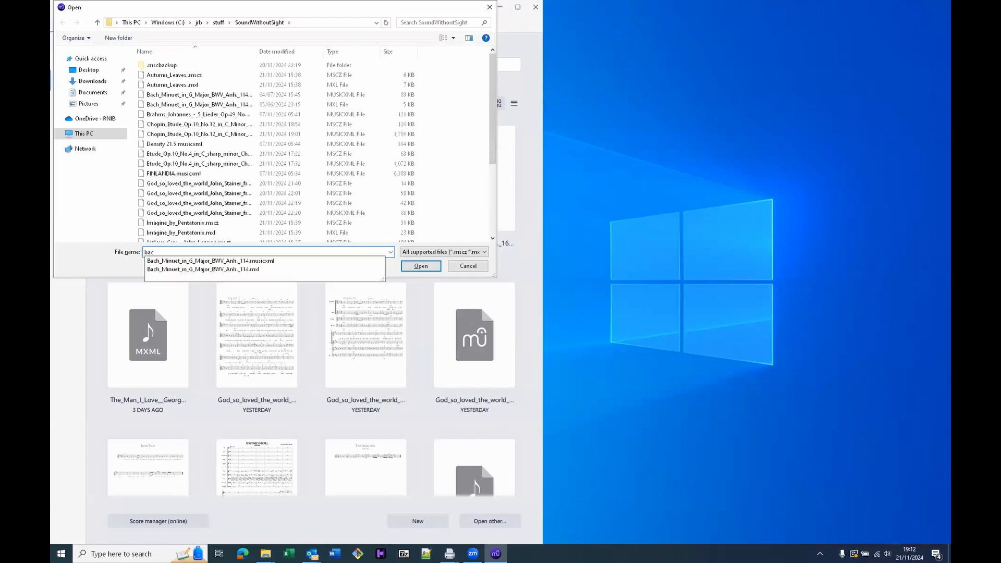
key(Down)
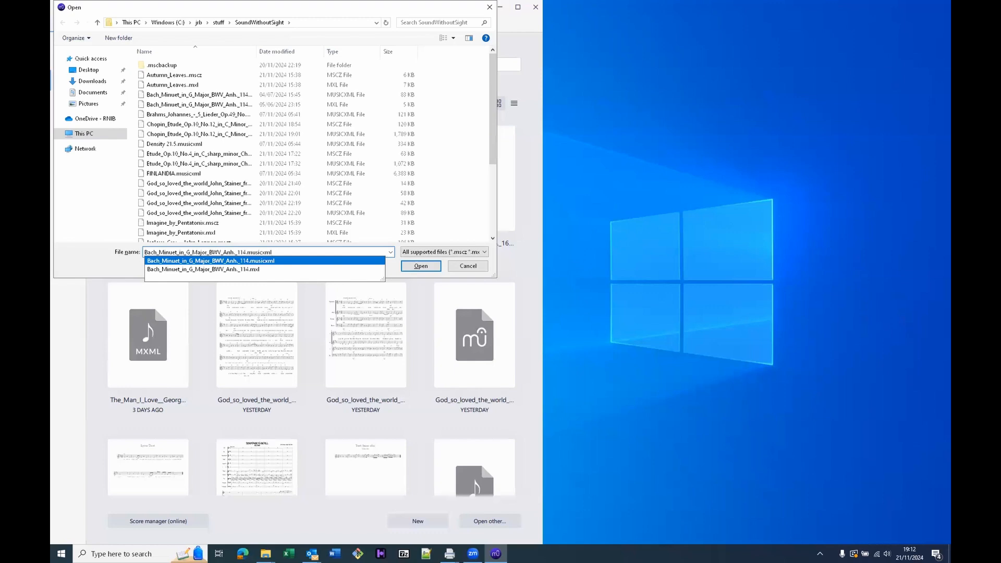
key(Return)
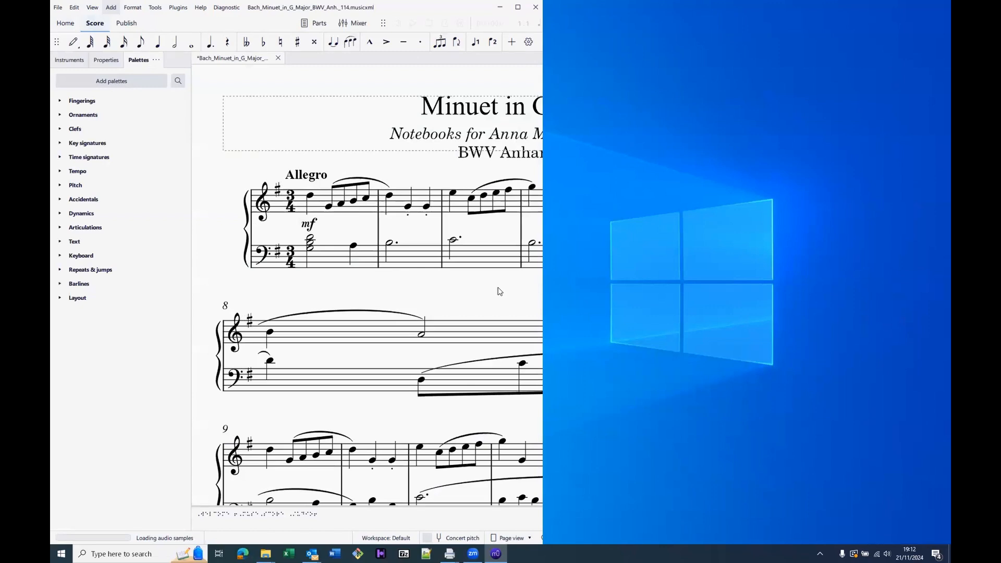
Play the opening bars of the minuet from the first note, then stop playback
key(n)
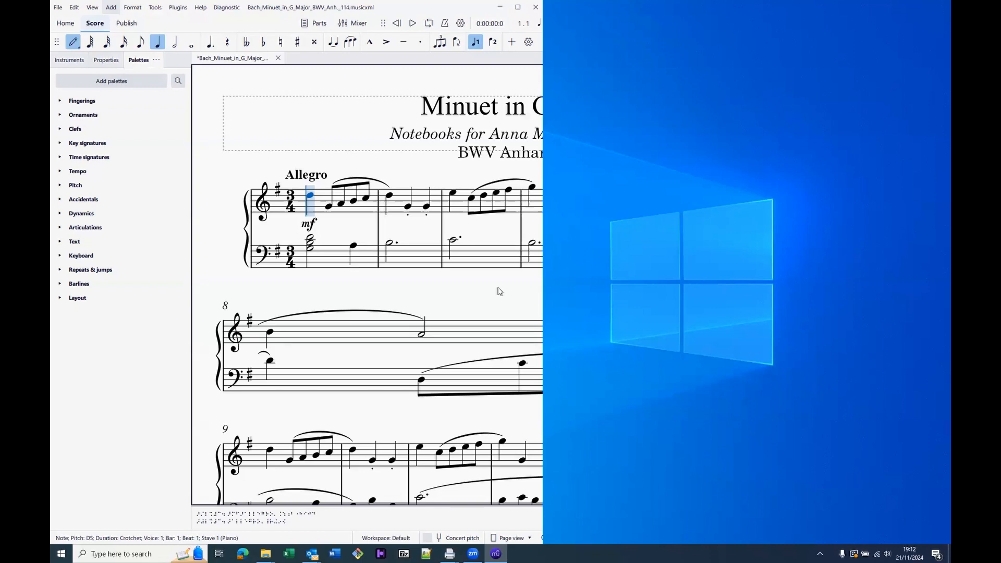
key(space)
key(space)
Switch back to Sao Mai Braille, translate the document with the inserted score into braille, and go to its beginning
key(alt+Tab)
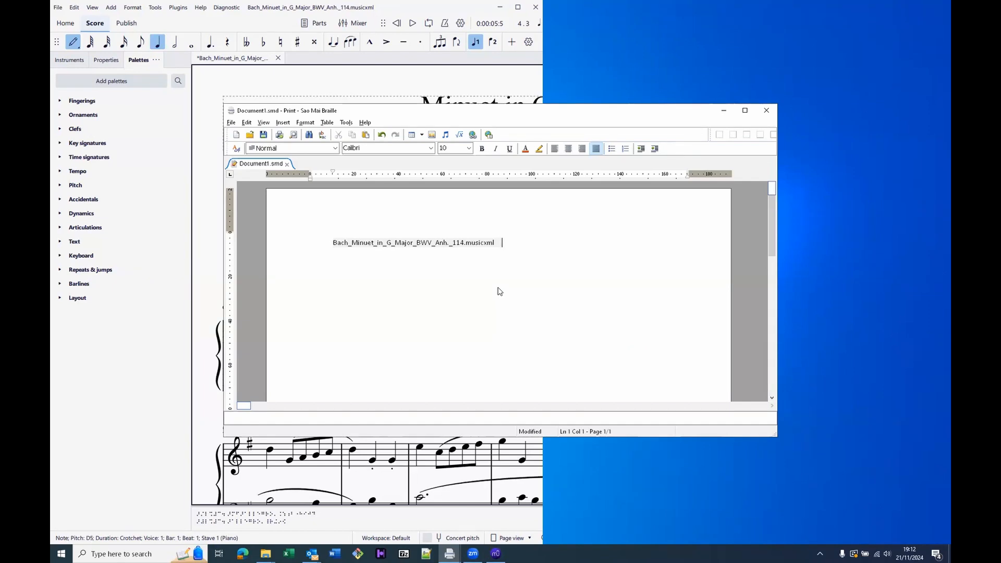
key(ctrl+t)
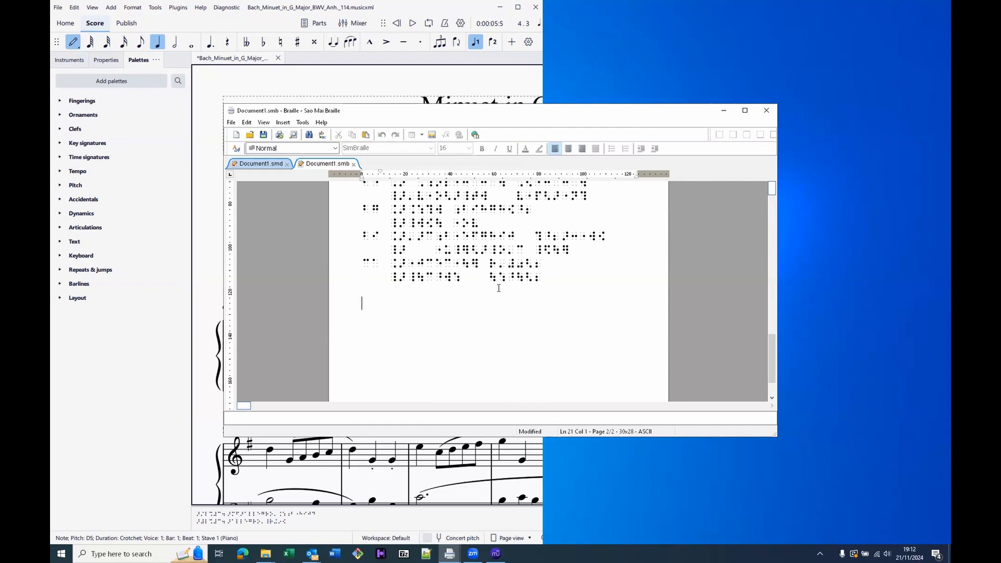
key(ctrl+Home)
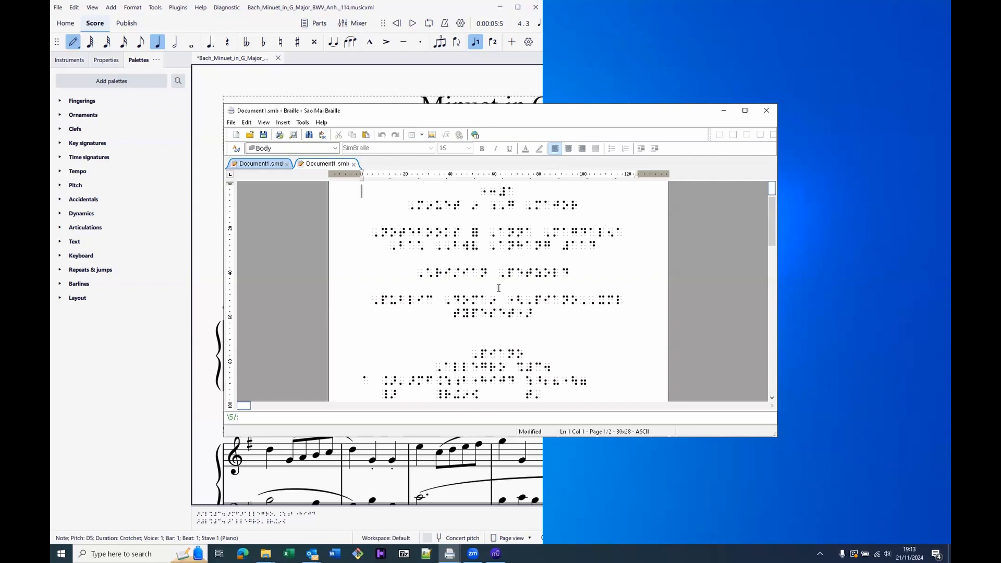
Read the braille title and heading lines one by one down to the Allegro tempo line
key(Down)
key(Down)
key(Down)
key(Down)
key(Down)
key(Down)
key(Down)
key(Down)
key(Down)
key(Down)
key(Down)
key(Down)
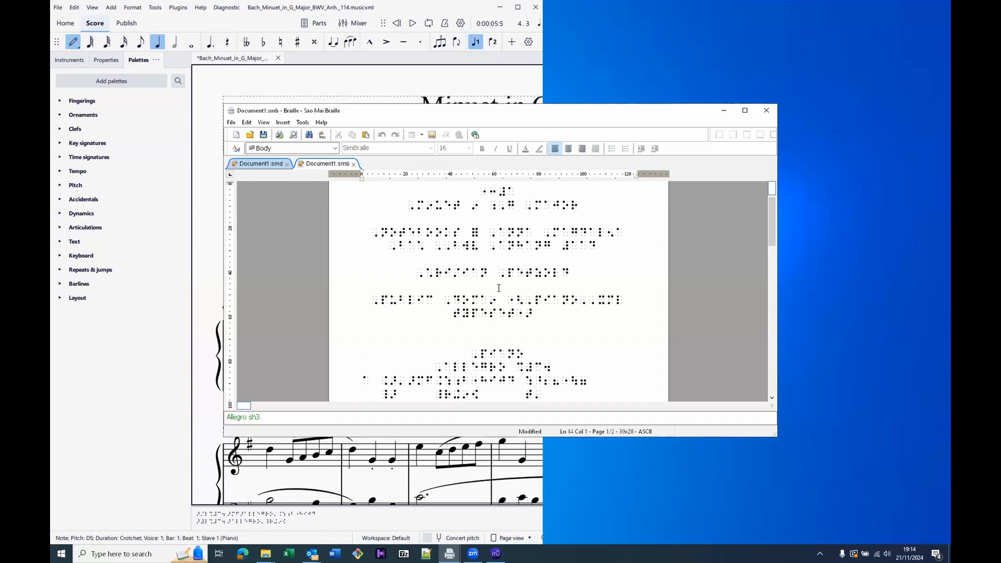
Examine the first right-hand line of the braille music cell by cell
key(Down)
key(Right)
key(Right)
key(Right)
key(Right)
key(Right)
key(Right)
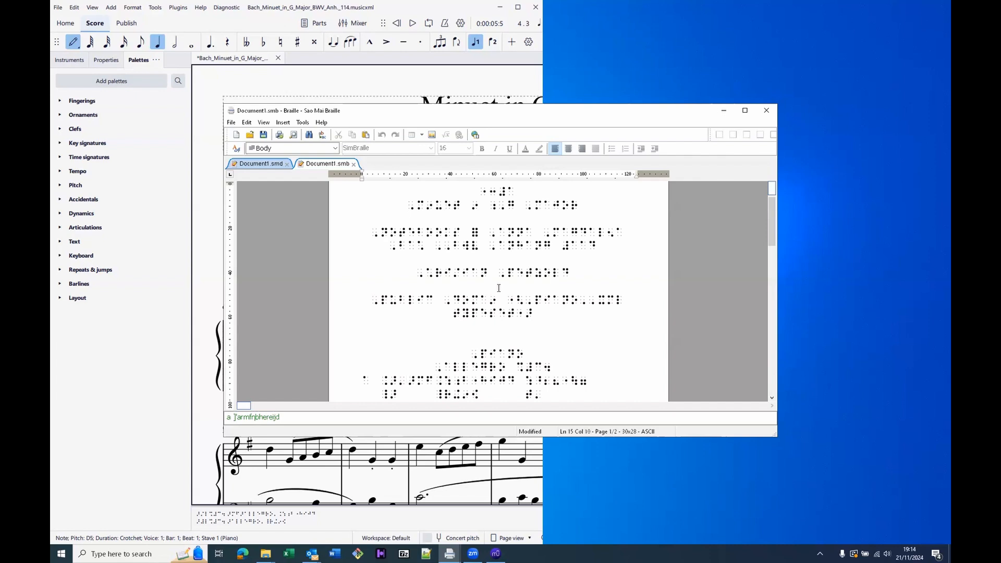
key(Right)
key(Right)
key(Right)
key(Right)
key(Right)
key(Right)
key(Right)
key(Right)
key(Down)
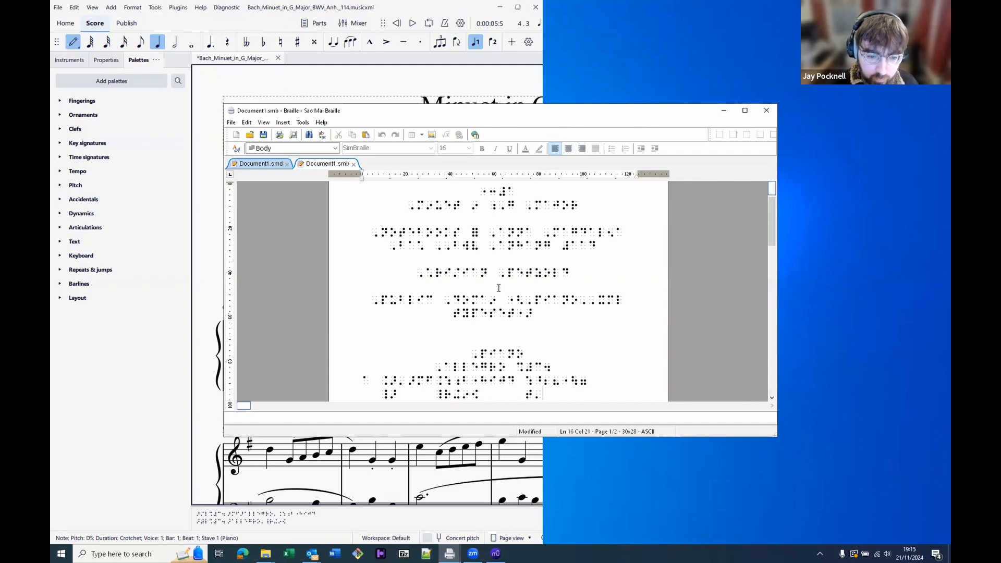
Compare the right-hand and left-hand lines of the first braille system, moving on to the start of bar 3's system
key(Home)
key(Up)
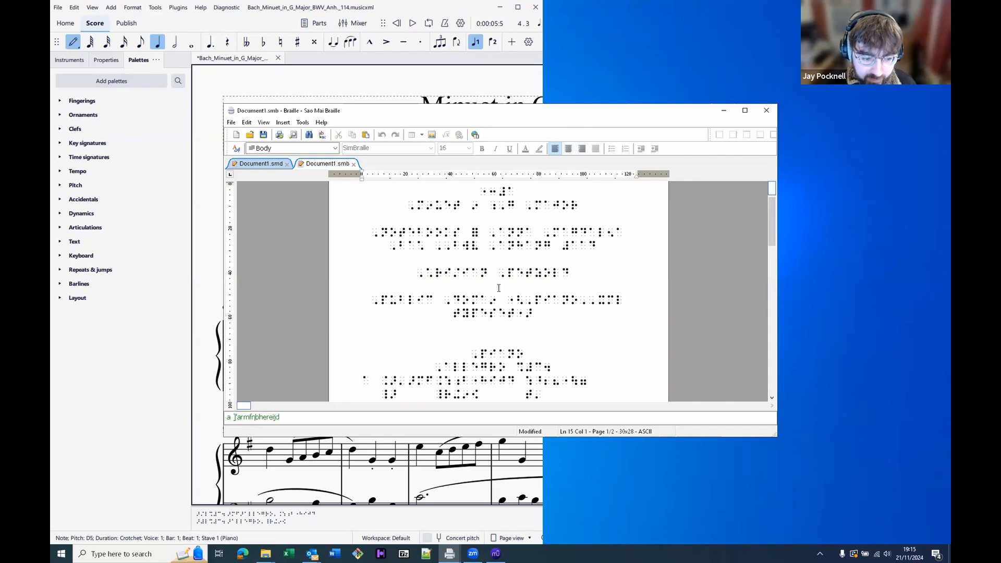
key(End)
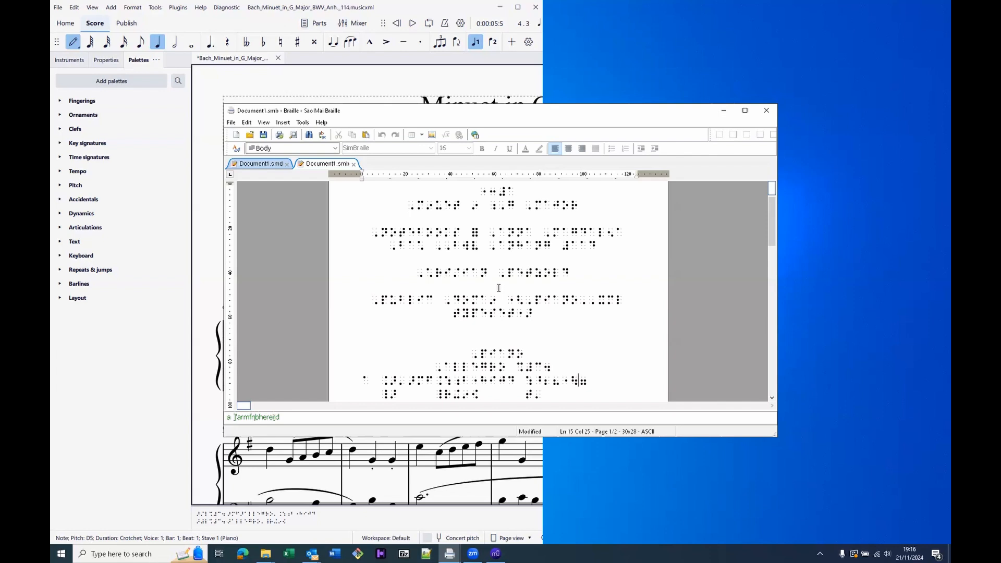
key(Down)
key(Home)
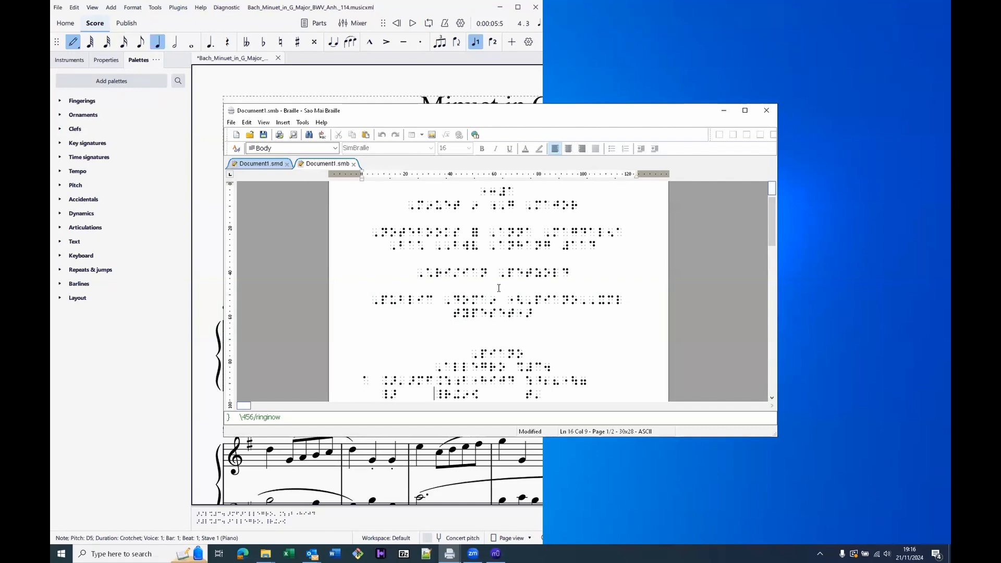
key(Right)
key(Right)
key(Down)
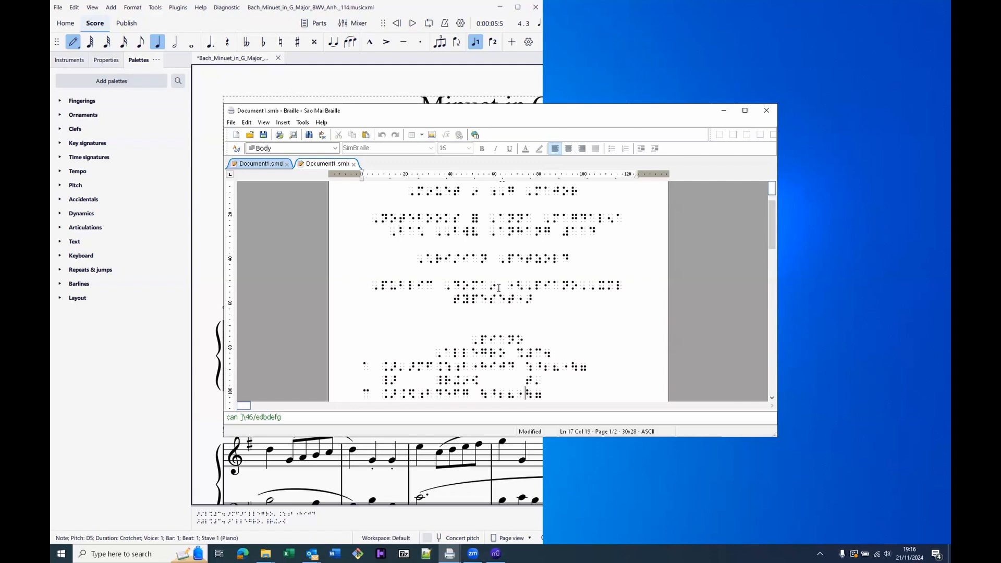
Read through the remaining braille music systems on page 1 and continue onto page 2
key(Down)
key(Down)
key(Down)
key(Down)
key(Down)
key(Down)
key(Down)
key(Down)
key(Down)
key(Down)
key(Down)
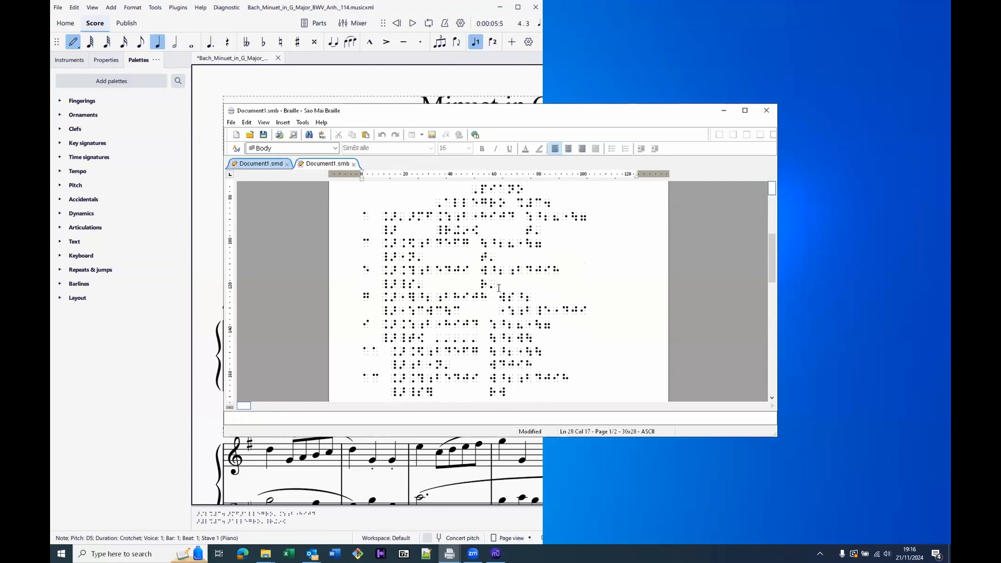
key(Down)
key(Down)
key(Down)
key(Down)
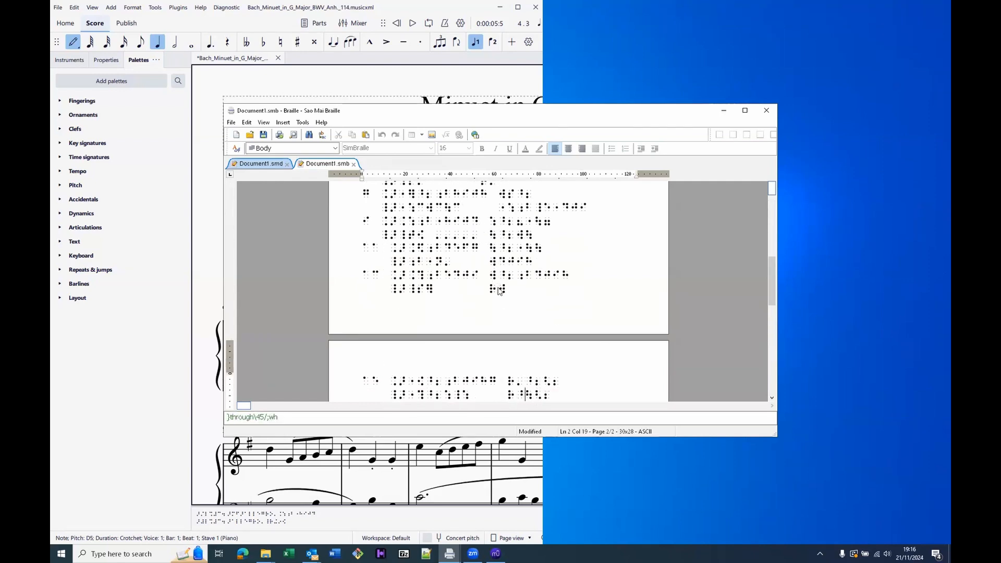
Examine the first systems on page 2, including the beginning of the bar 17 right-hand line
key(Up)
key(Up)
key(Up)
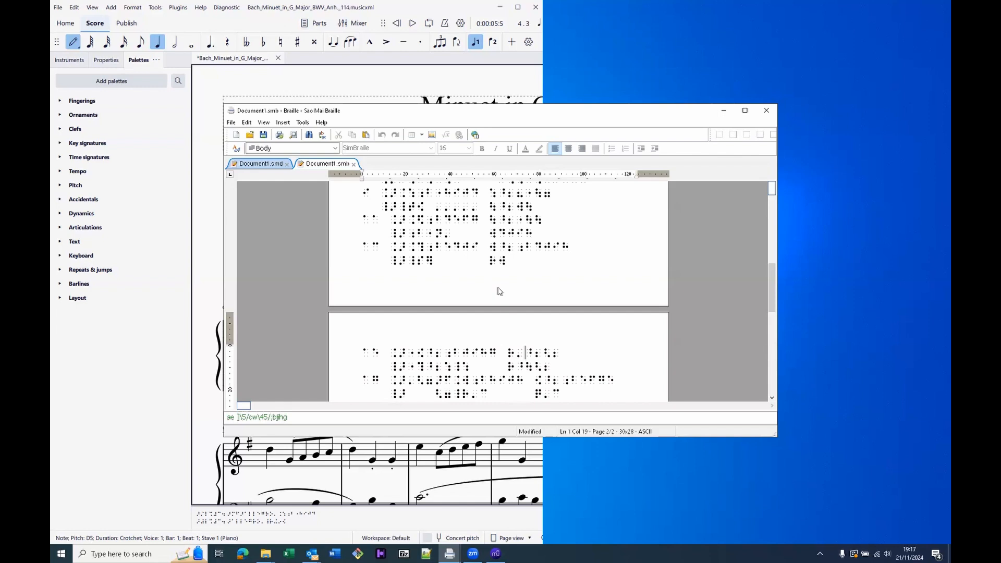
key(Right)
key(Right)
key(Down)
key(Down)
key(Left)
key(Left)
key(Left)
key(Left)
key(Left)
key(Left)
key(Left)
key(Left)
key(Left)
key(Left)
key(Left)
key(Left)
key(Left)
key(Left)
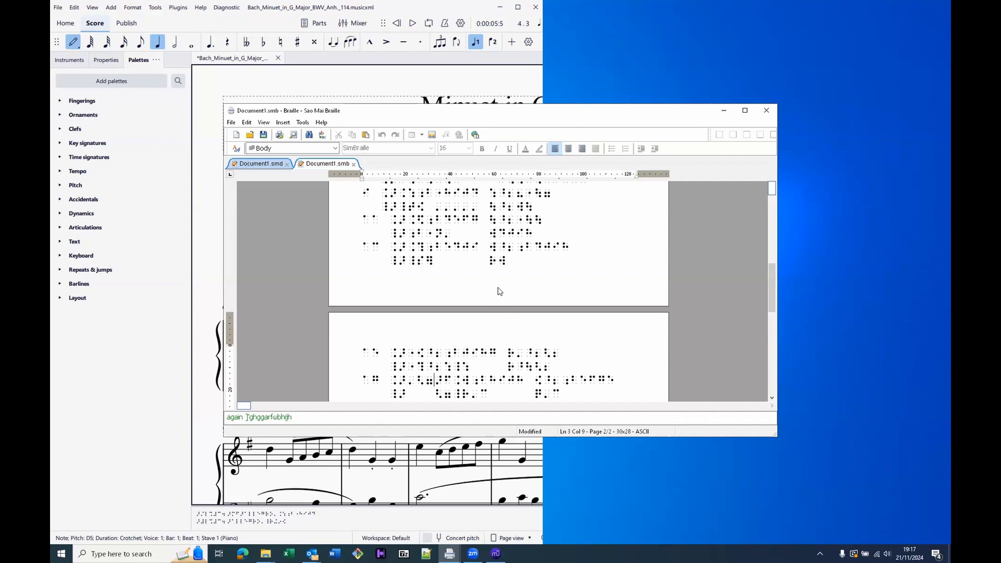
Start saving the braille score as a new file named Bach Minuet
key(alt+f)
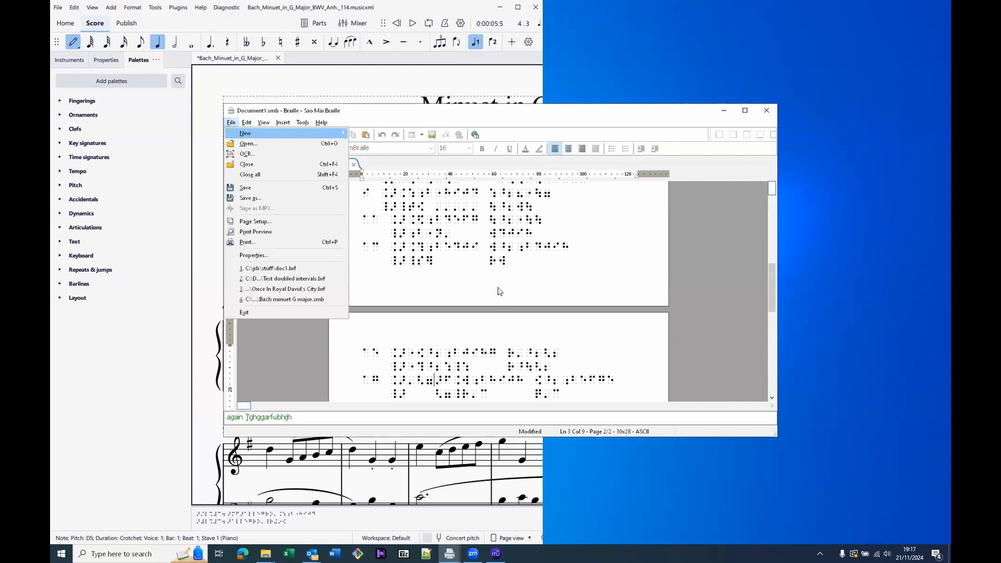
key(Down)
key(Down)
key(Down)
key(Down)
key(Down)
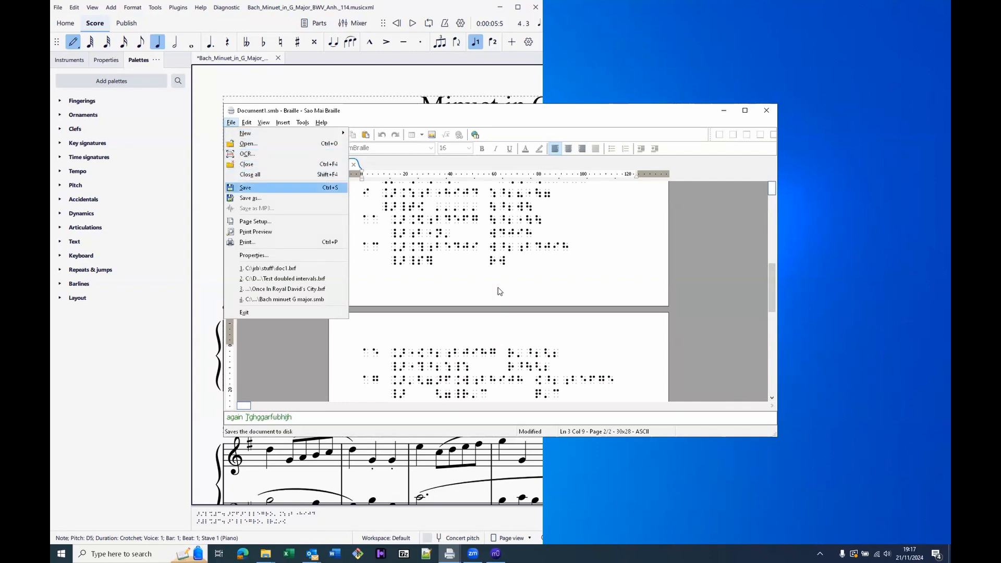
key(Down)
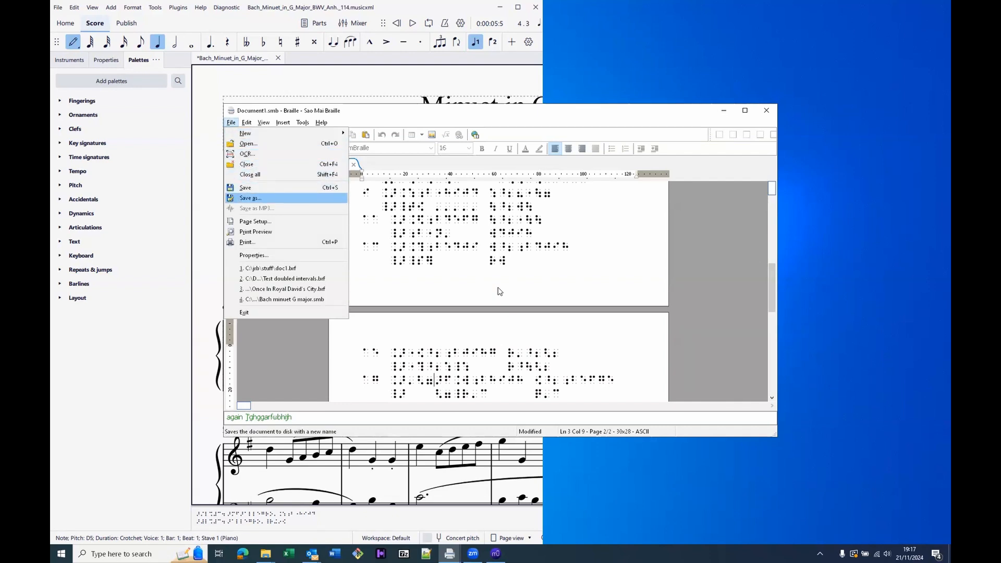
key(Return)
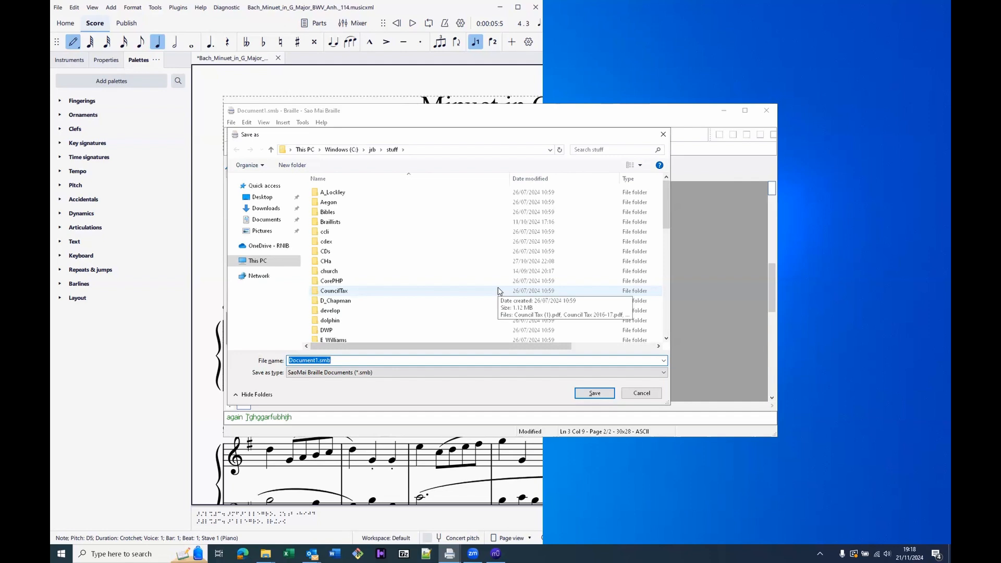
text(Bach )
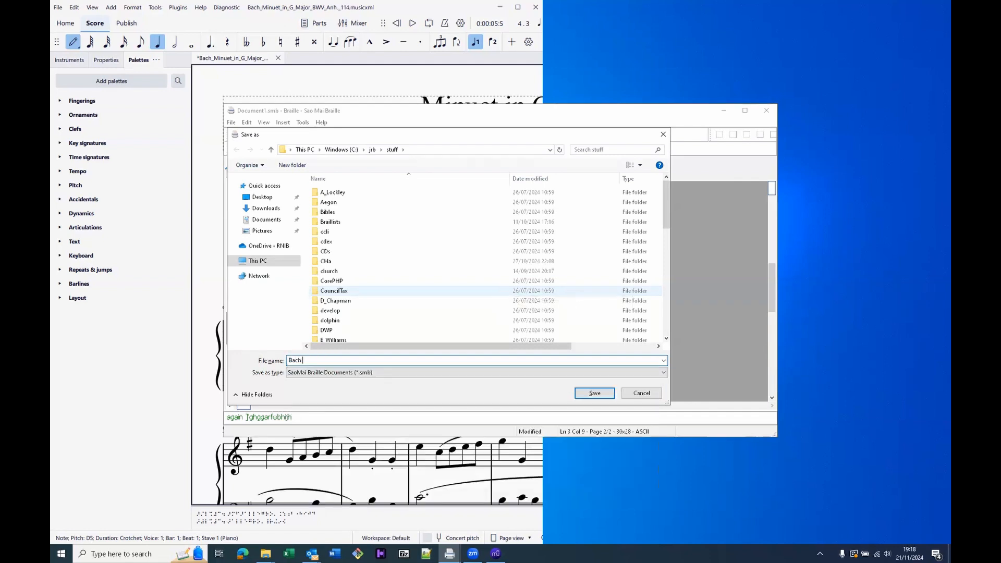
text(Minu)
key(BackSpace)
text(et)
key(BackSpace)
key(BackSpace)
text(uet)
key(Tab)
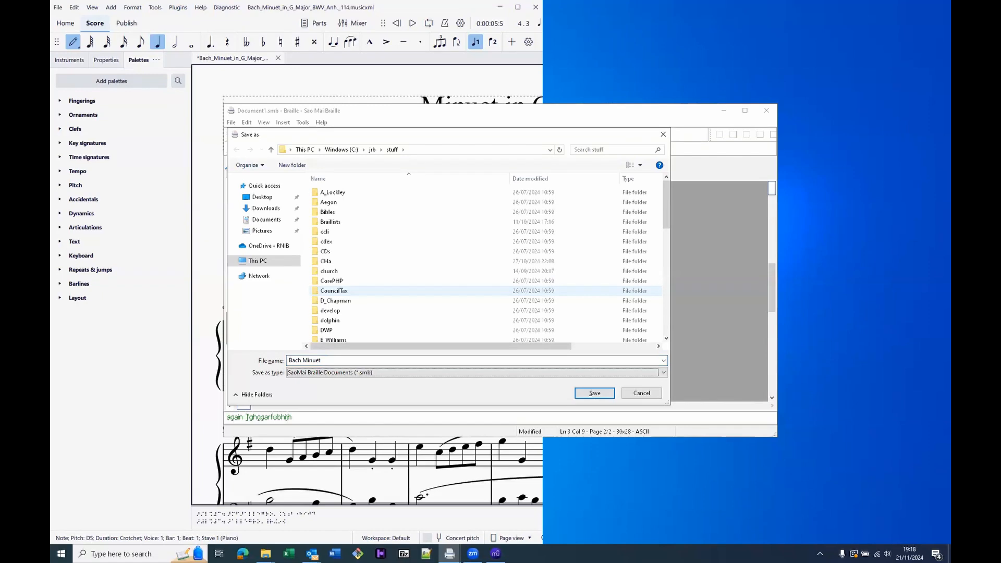
Set the file type to Braille Ready Documents (*.brf) and save the file
key(alt+Down)
key(Down)
key(Down)
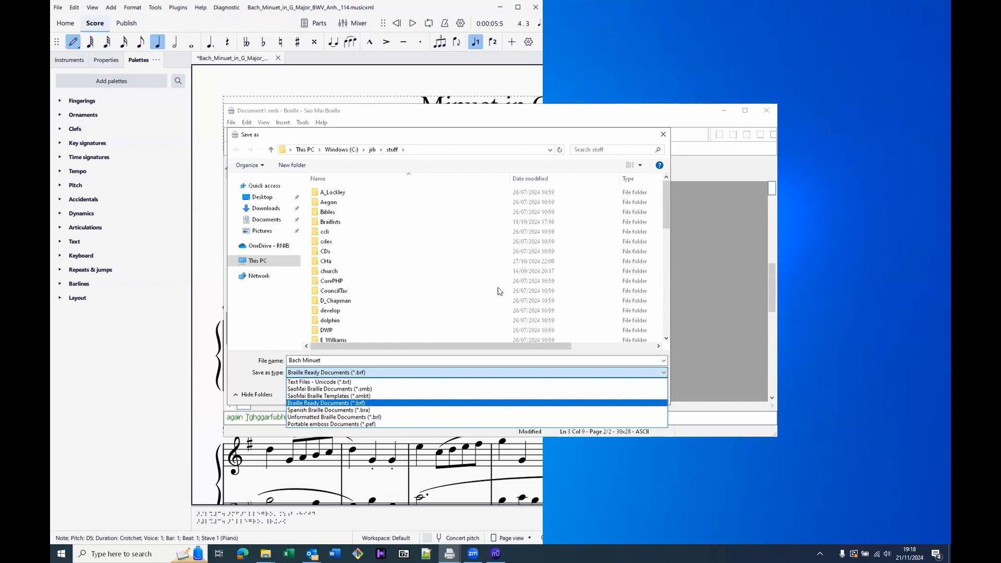
key(Return)
key(shift+Tab)
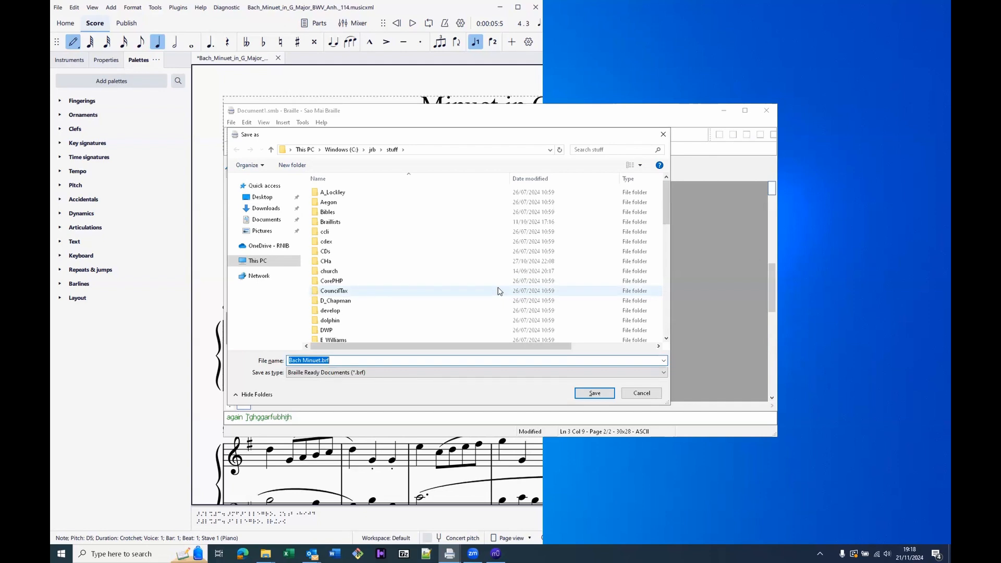
key(Return)
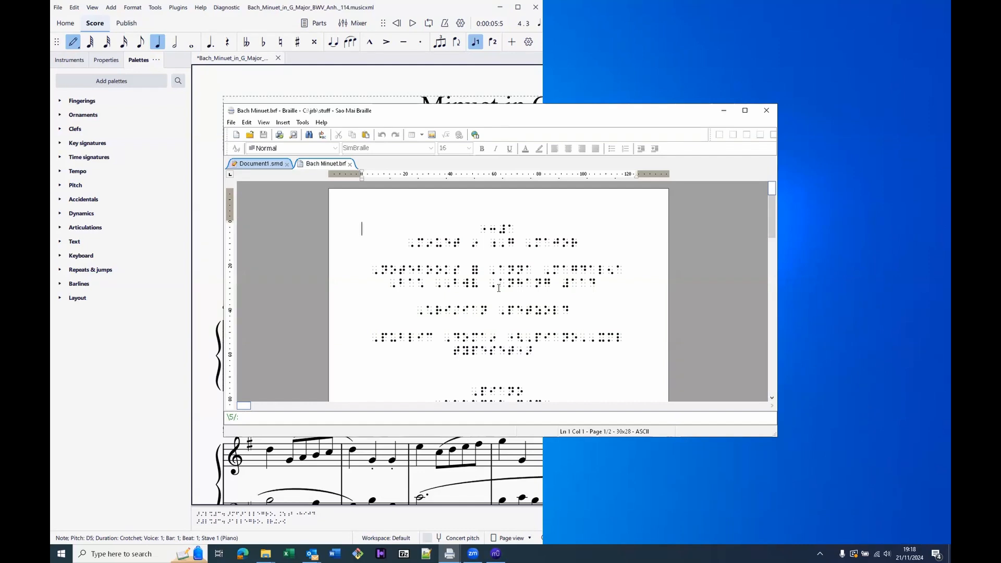
Locate the print command for the saved braille file without printing anything
key(alt+f)
key(Up)
key(Up)
key(Up)
key(Up)
key(Up)
key(Up)
key(Up)
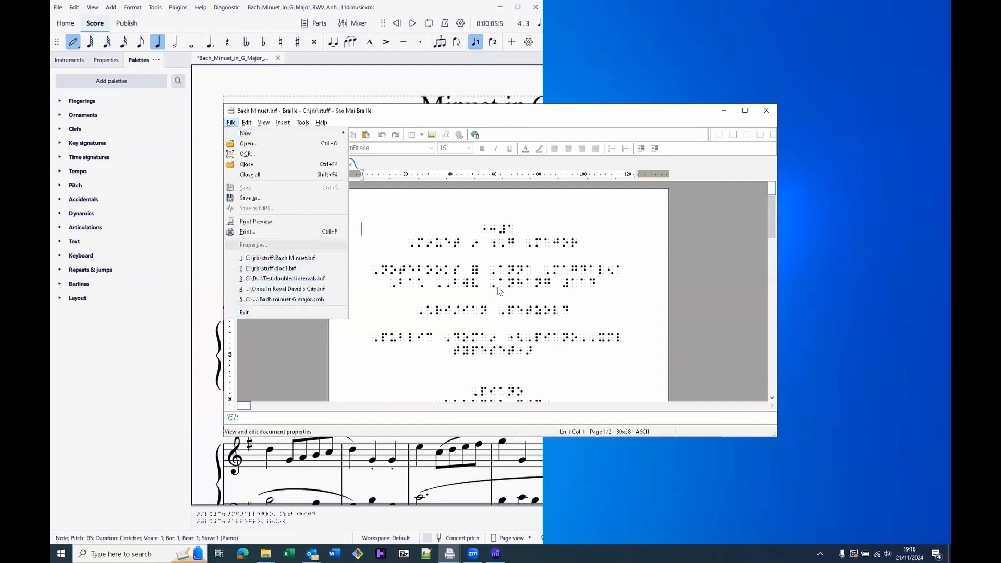
key(Up)
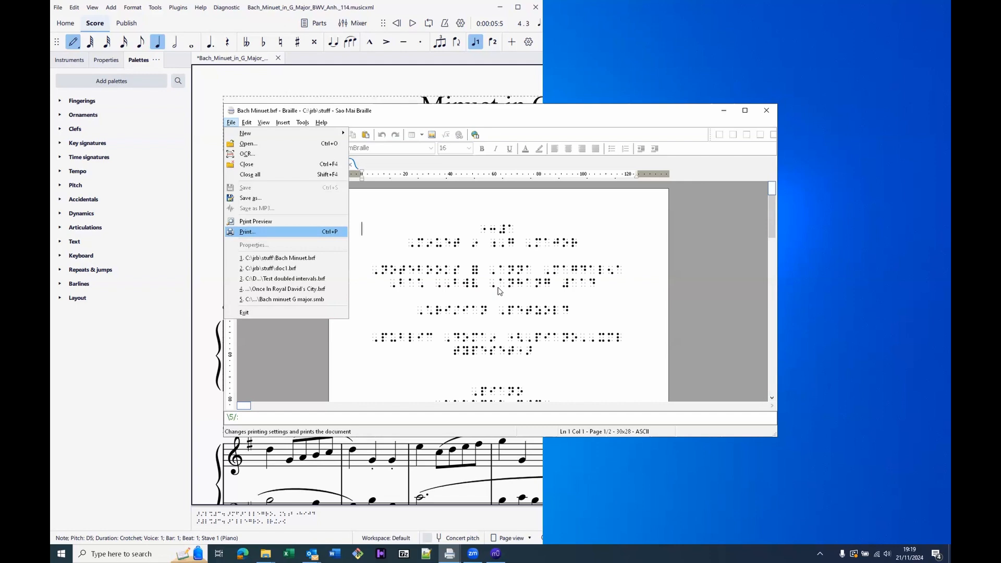
key(Escape)
key(Escape)
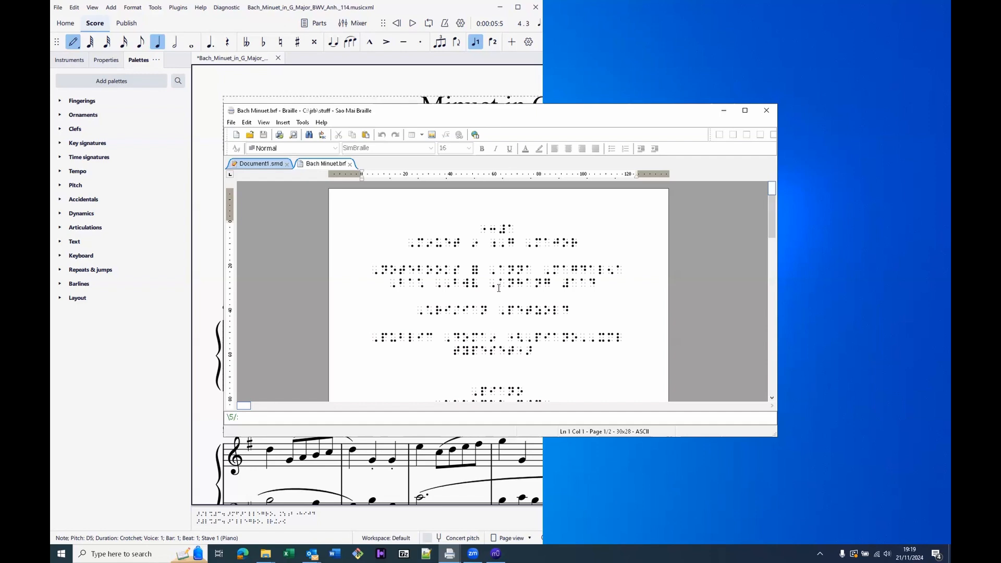
Close Bach Minuet.brf and delete the Bach score object from the print document
key(ctrl+F4)
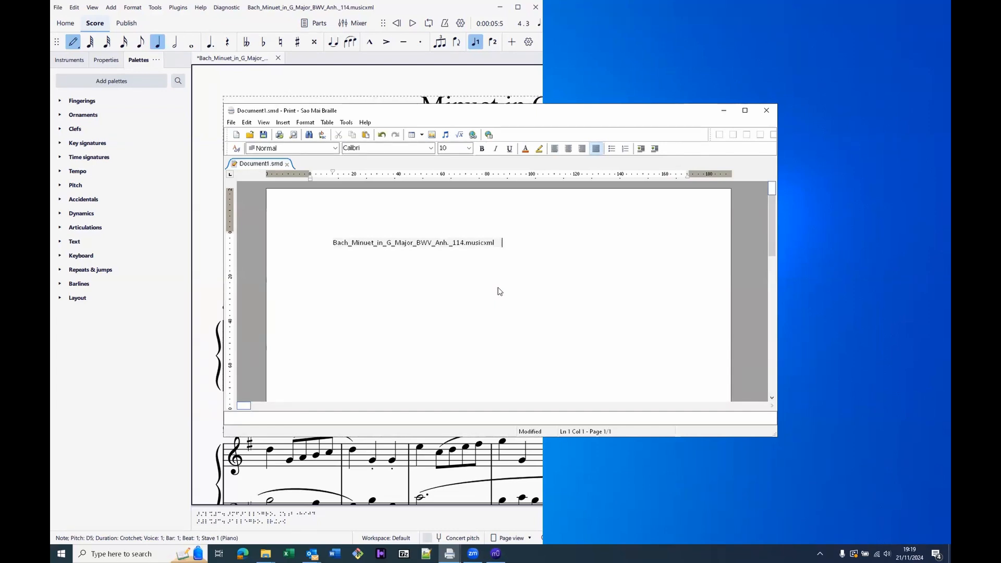
key(Left)
key(Delete)
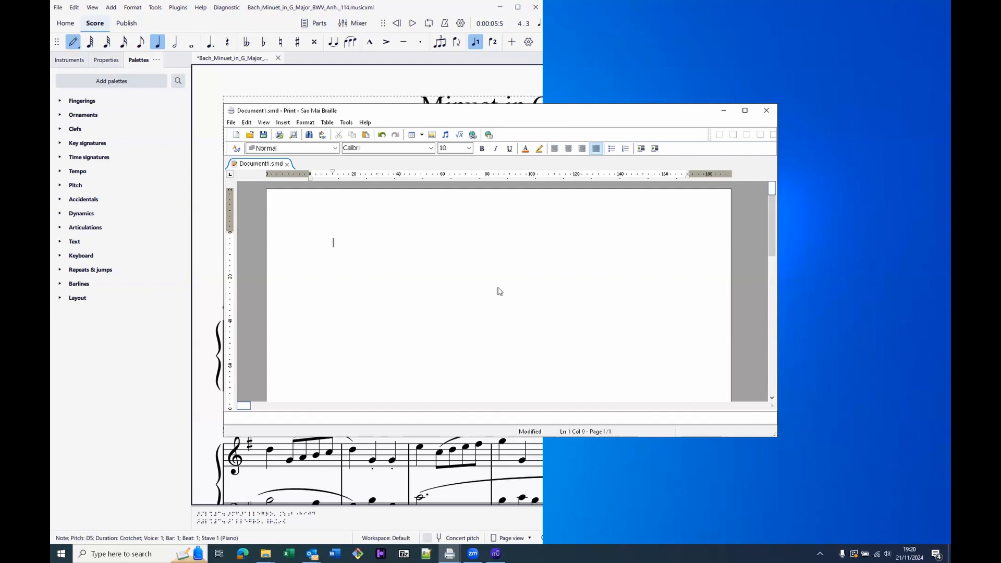
Insert the music score Chopin_Etude_Op.10_No.12_in_C_Minor_Revolutionary.musicxml into the empty print document
key(ctrl+shift+m)
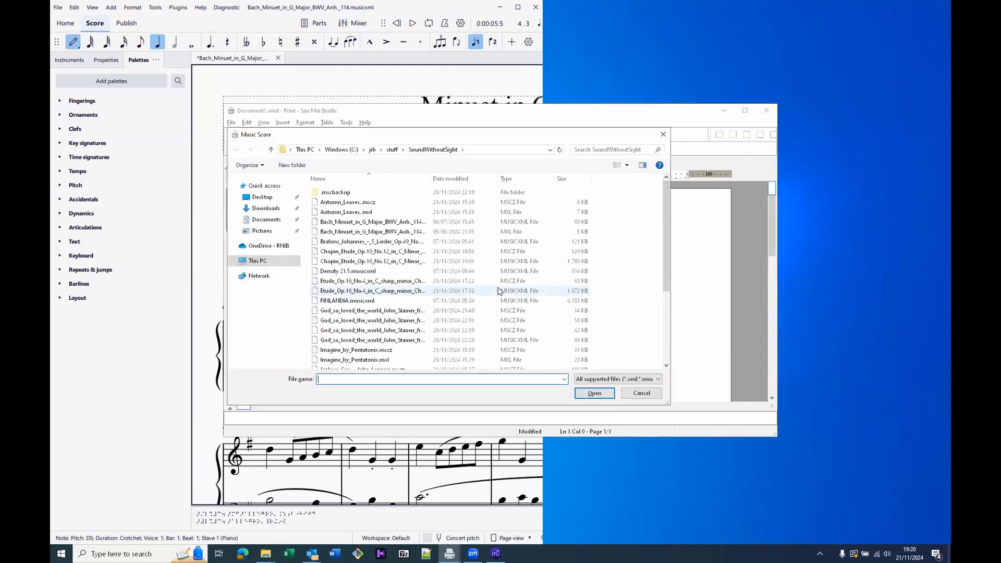
text(chop)
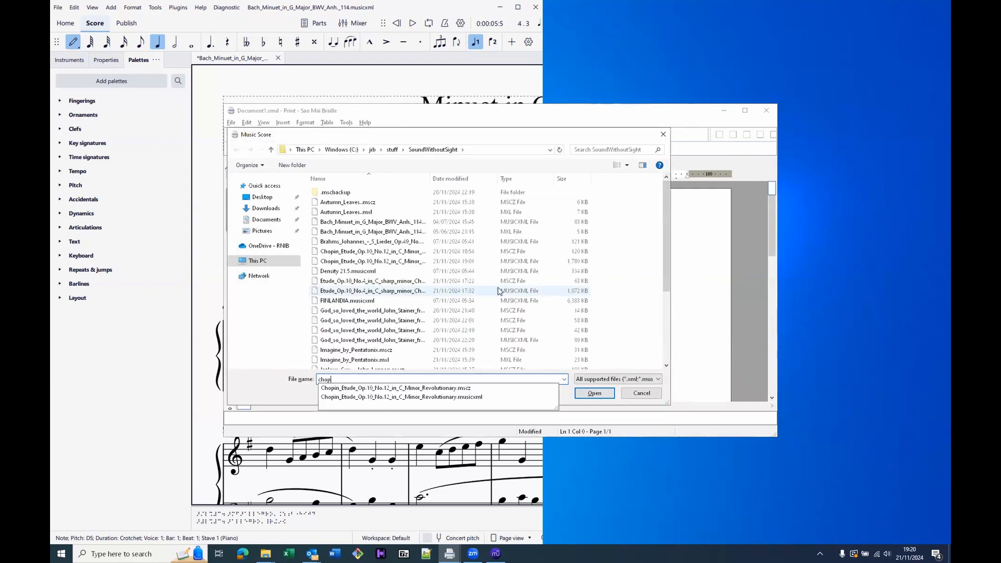
key(Down)
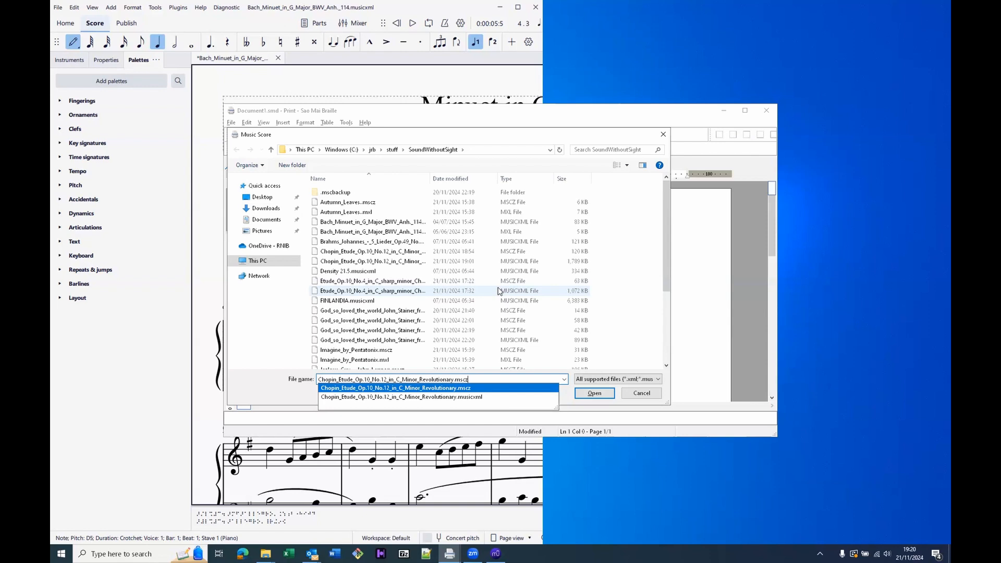
key(Down)
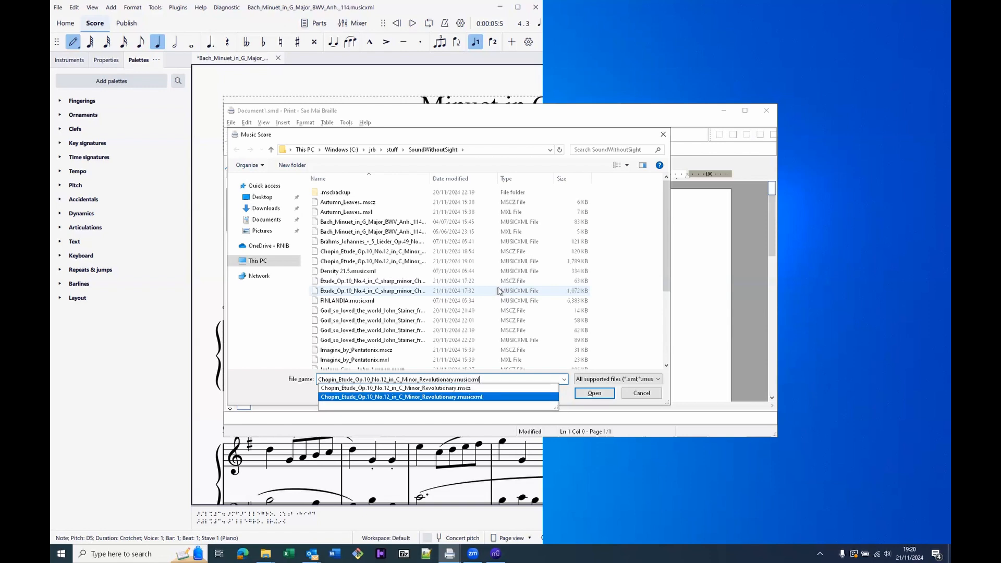
key(Return)
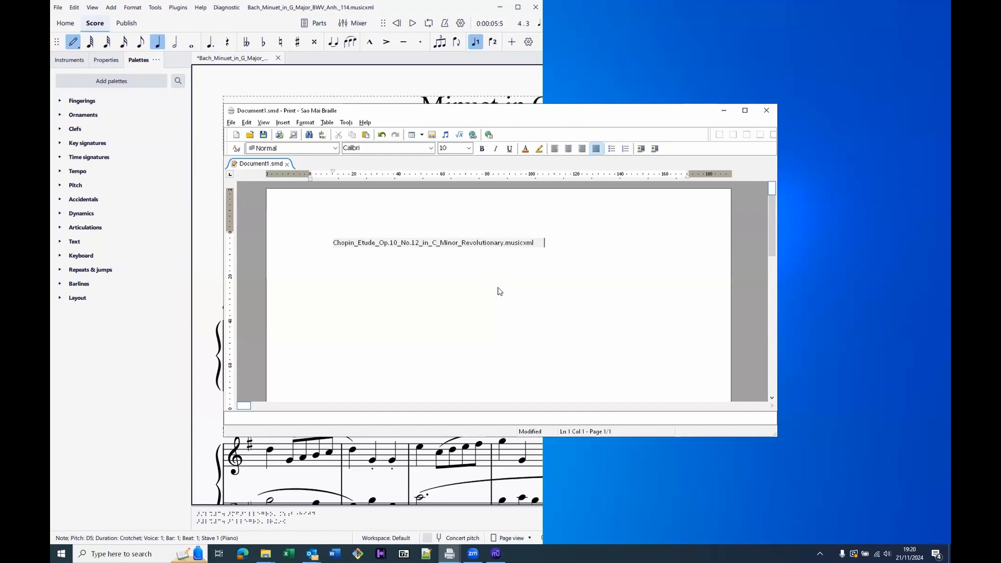
Switch to MuseScore Studio and close the Bach minuet score without saving its changes
key(alt+Tab)
key(alt+Tab)
key(alt+shift+Tab)
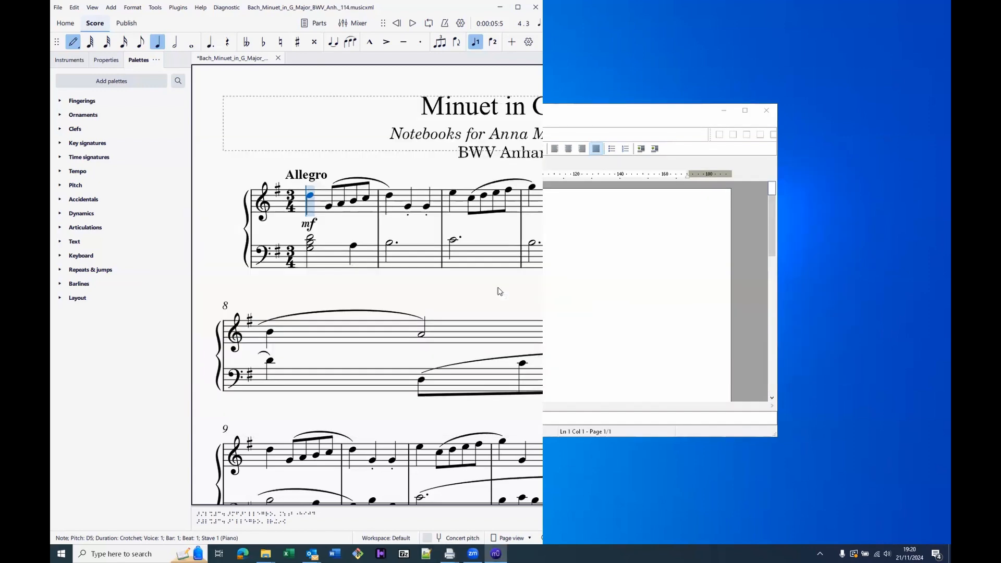
key(alt+F4)
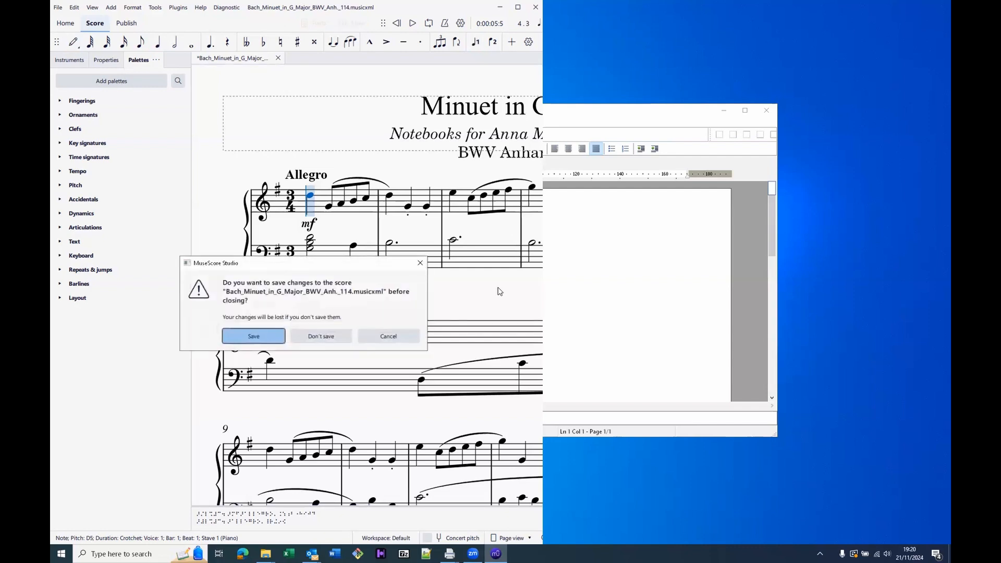
key(Tab)
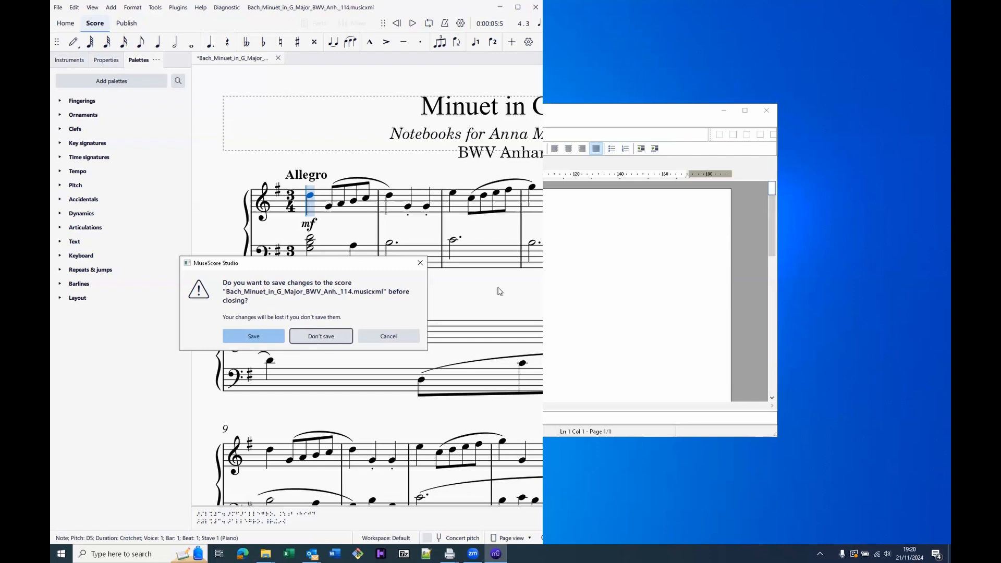
key(Return)
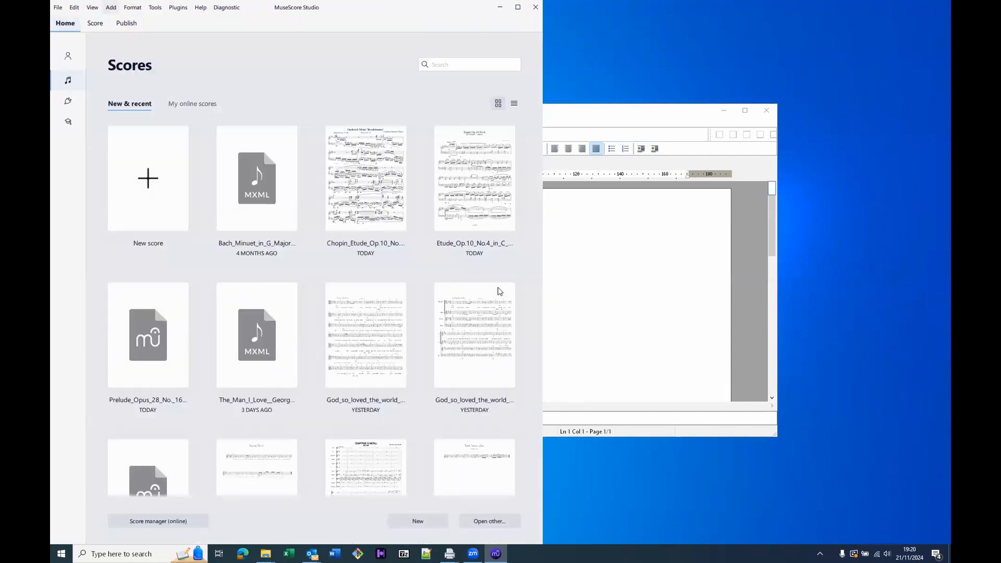
Open Chopin_Etude_Op.10_No.12_in_C_Minor_Revolutionary.musicxml and play its opening bars
key(ctrl+o)
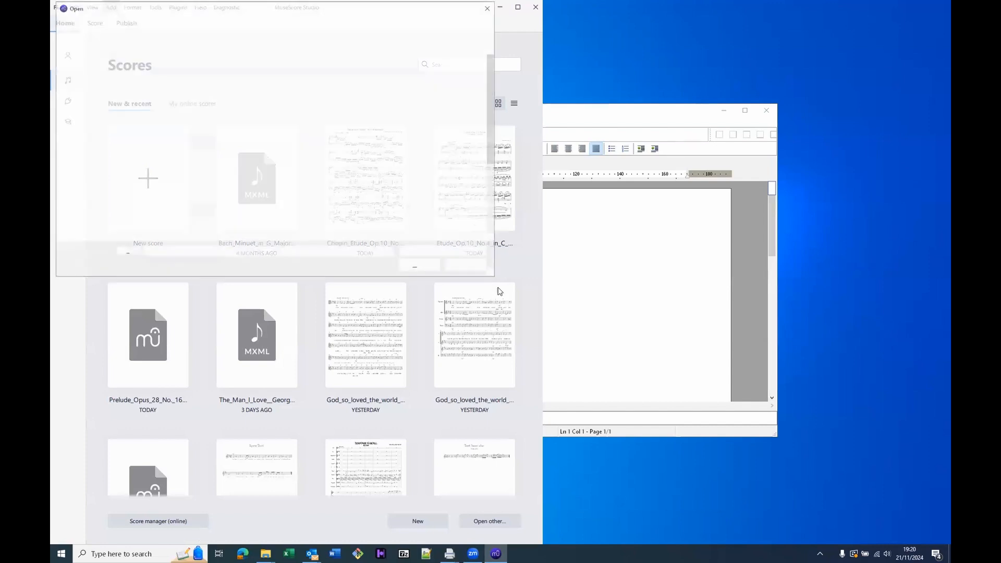
text(ch)
key(Down)
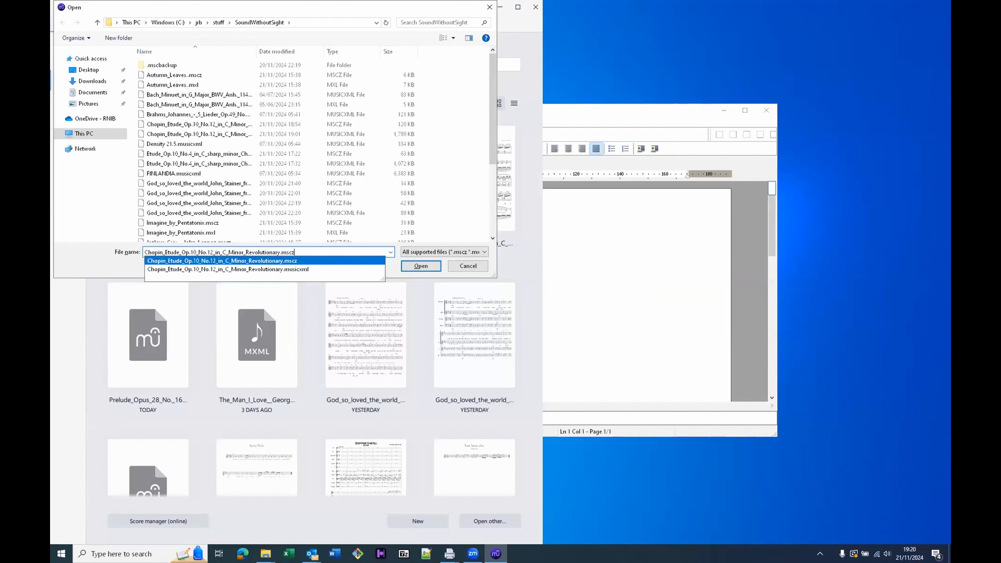
key(Down)
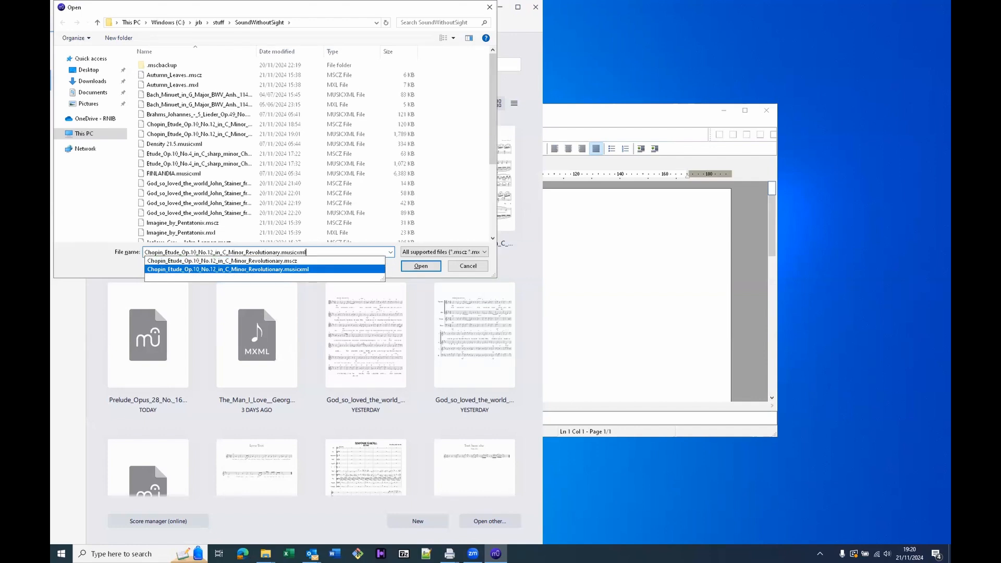
key(Return)
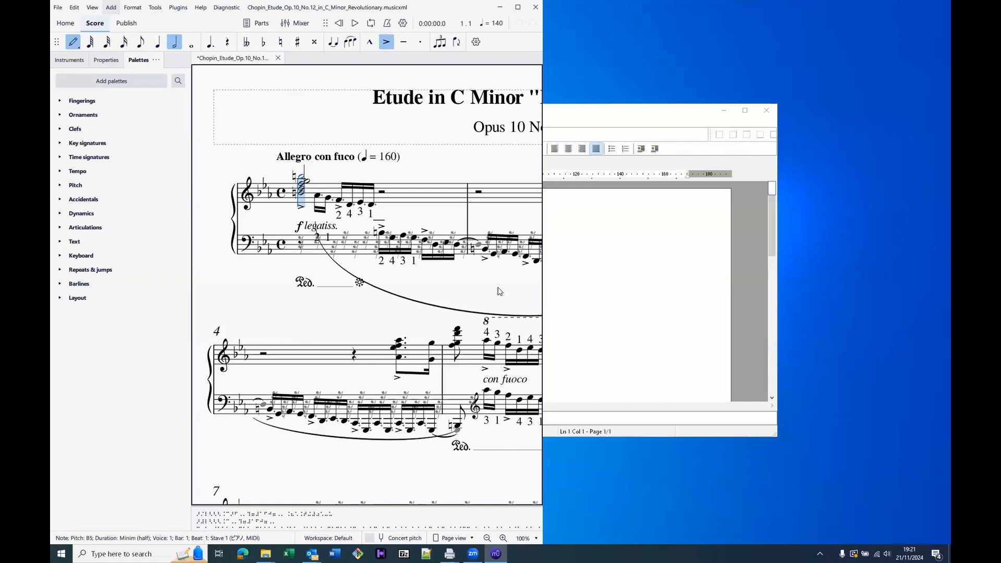
key(space)
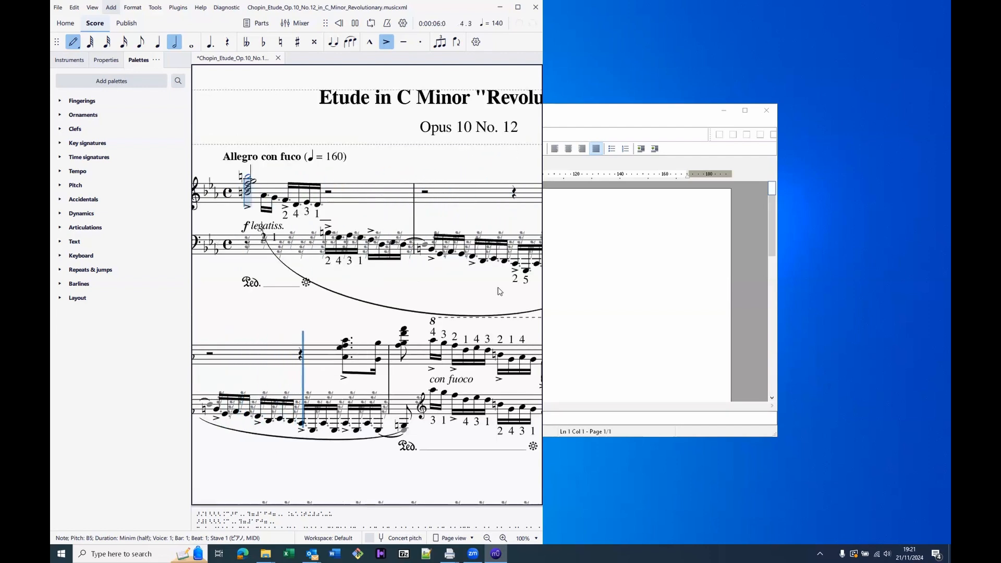
key(space)
Switch to Sao Mai Braille and translate the document with the Chopin score into braille
key(alt+Tab)
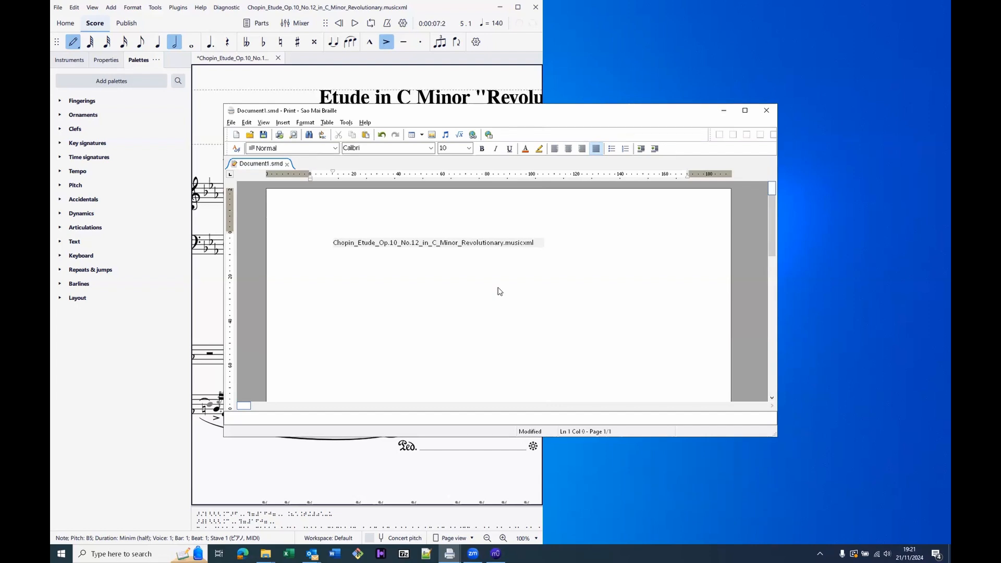
key(ctrl+t)
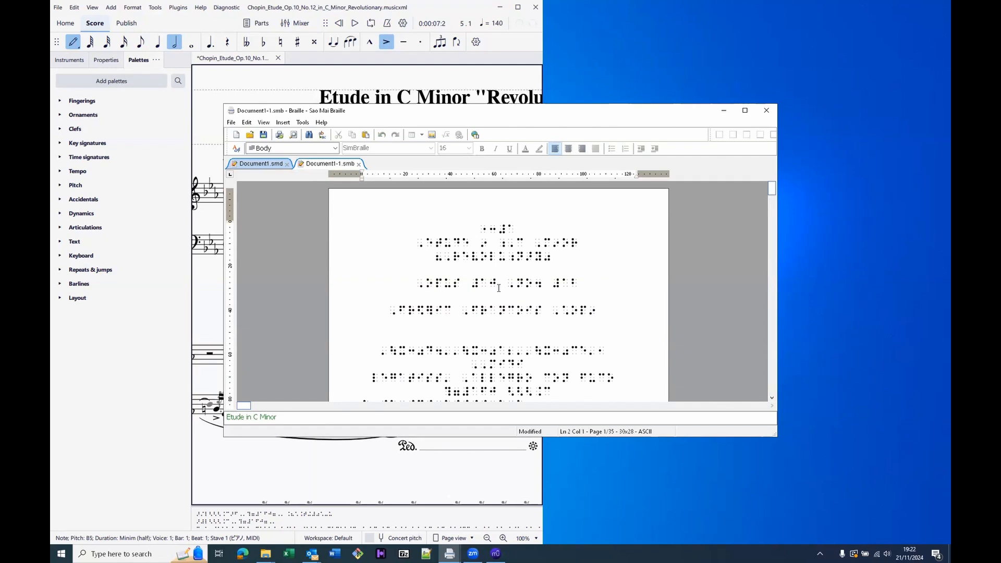
Delete the two garbled instrument-name lines directly above the legatiss. and Allegro con fuoco heading in the braille score
key(Down)
key(Down)
key(Down)
key(Down)
key(Down)
key(Down)
key(Down)
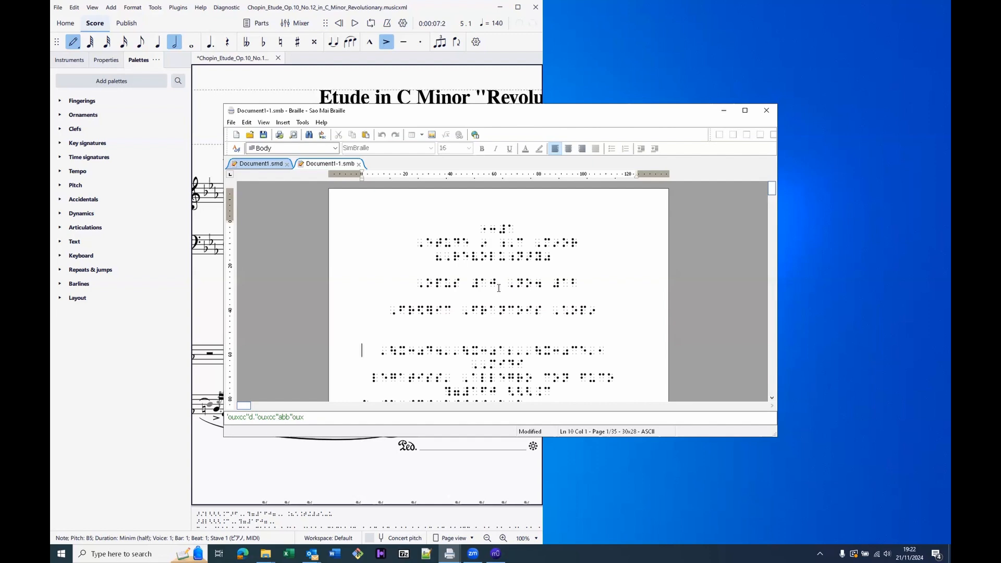
key(Down)
key(Down)
key(shift+Up)
key(shift+Up)
key(Delete)
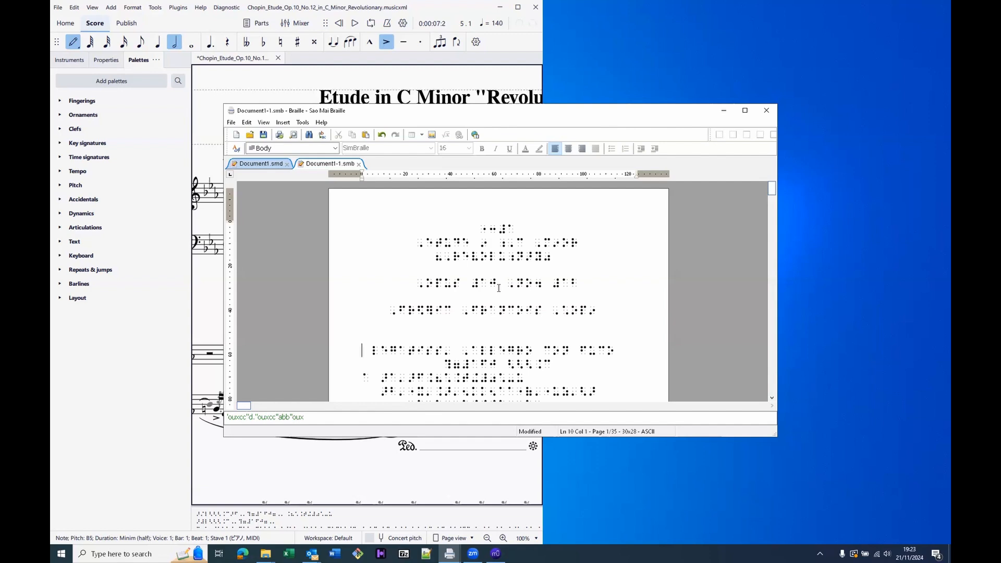
Read from the first right-hand line of bar 1 down through the lines below it
key(Down)
key(Down)
key(End)
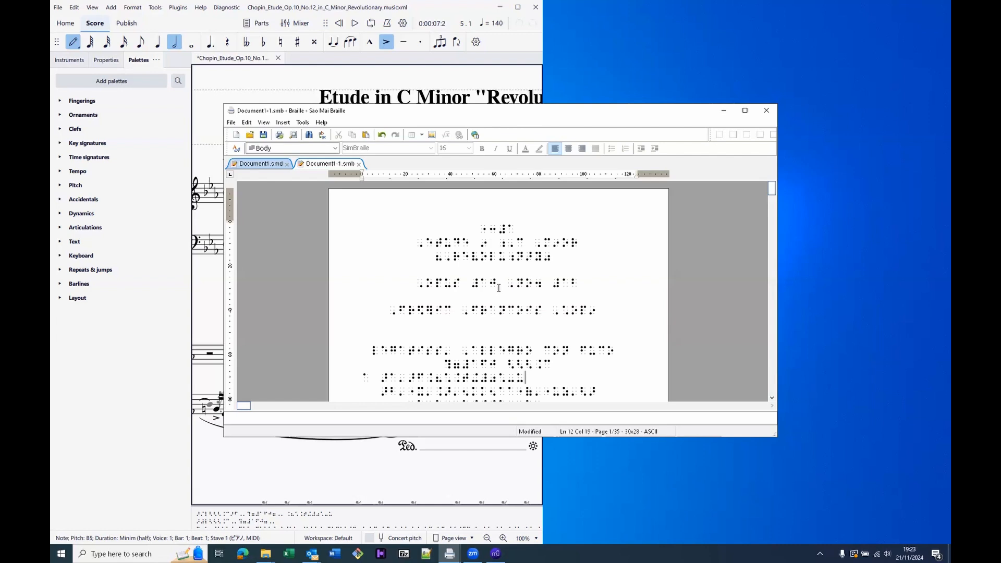
key(Down)
key(Down)
key(Down)
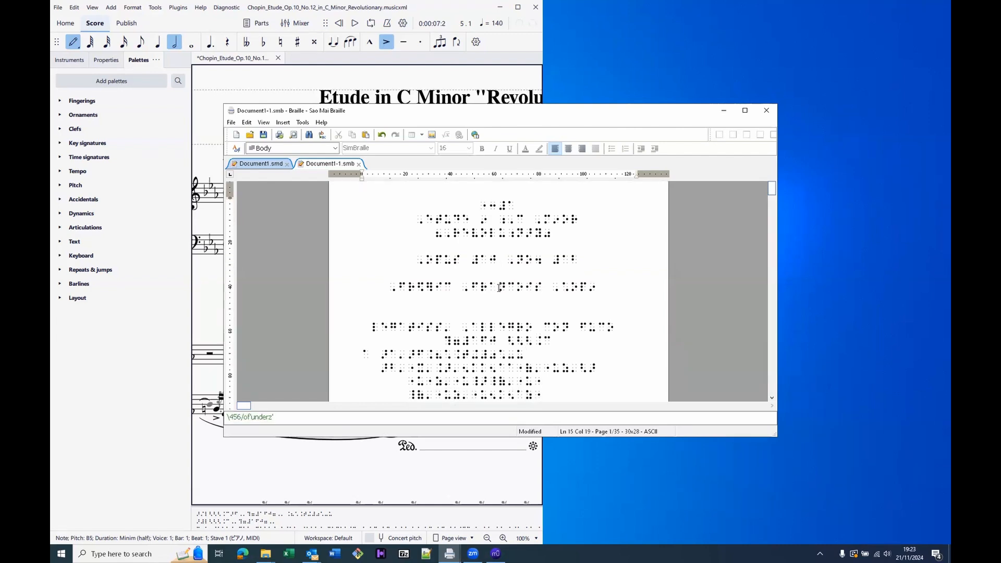
Examine the first right-hand line of bar 1 cell by cell, from its end back towards its beginning
key(Up)
key(Up)
key(Up)
key(Left)
key(Left)
key(Left)
key(Left)
key(Left)
key(Left)
key(Left)
key(Left)
key(Left)
key(Left)
key(Left)
key(Left)
key(Left)
key(Left)
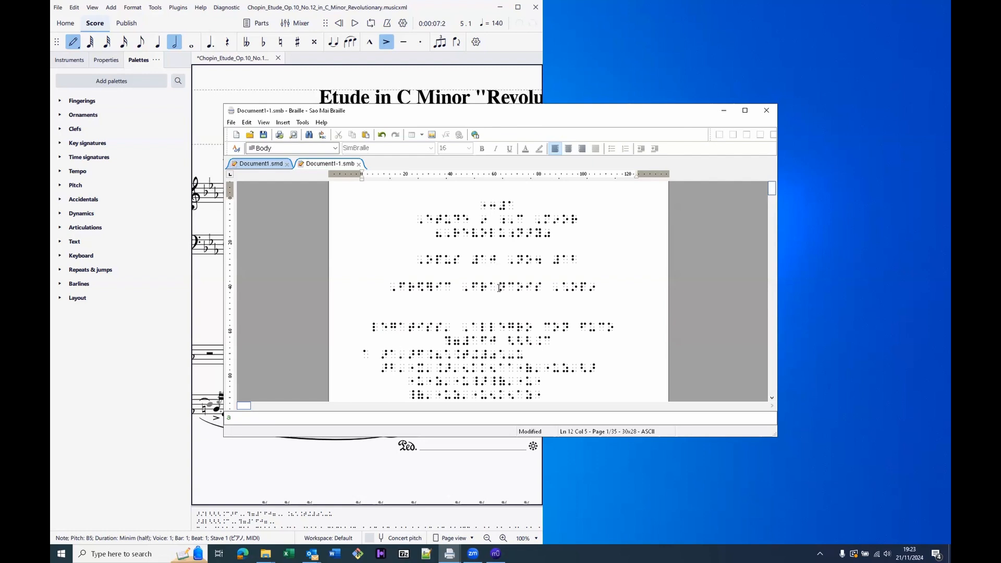
Examine the end of the first right-hand line of bar 1, and the line directly below it, cell by cell in both directions
key(Right)
key(Right)
key(Right)
key(Right)
key(Right)
key(Down)
key(Left)
key(Left)
key(Left)
key(Left)
key(Left)
key(Left)
key(Left)
key(Left)
key(Left)
key(Left)
key(Left)
key(Left)
key(Left)
key(Left)
key(Right)
key(Right)
key(Right)
key(Right)
key(Right)
key(Right)
key(Right)
key(Right)
key(Right)
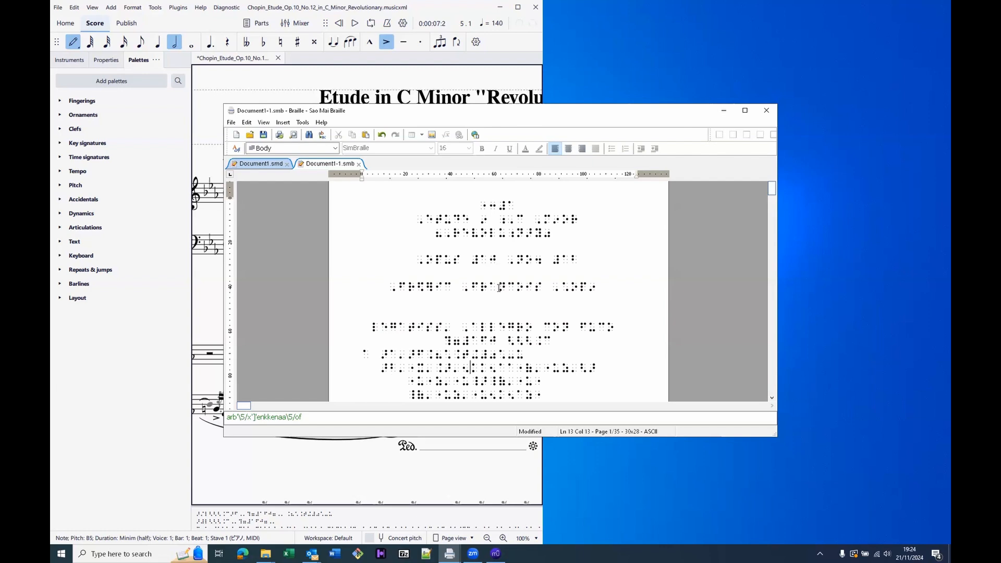
key(Right)
key(Right)
key(Right)
key(Right)
Read down line by line through the braille music to line 18
key(Down)
key(Down)
key(Down)
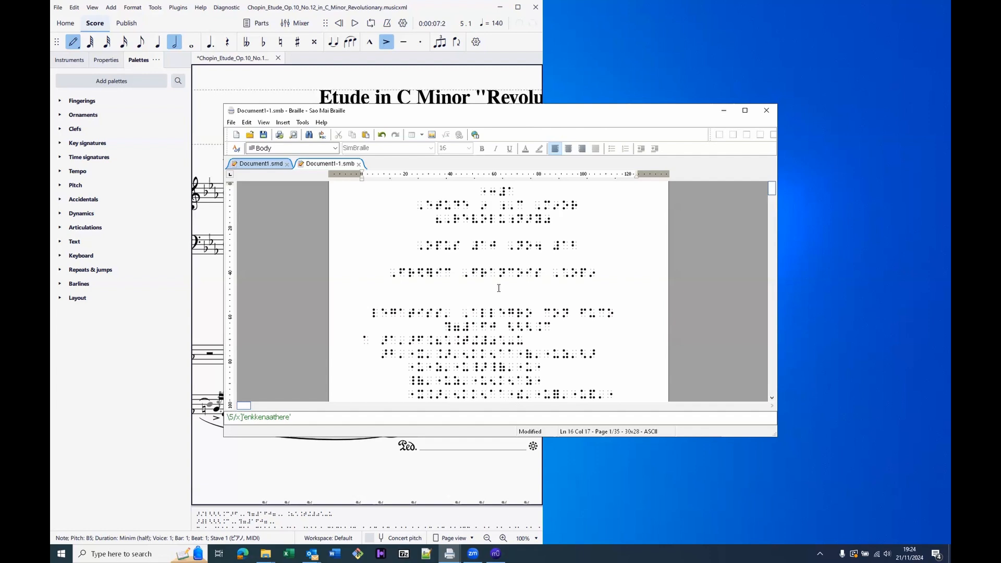
key(Down)
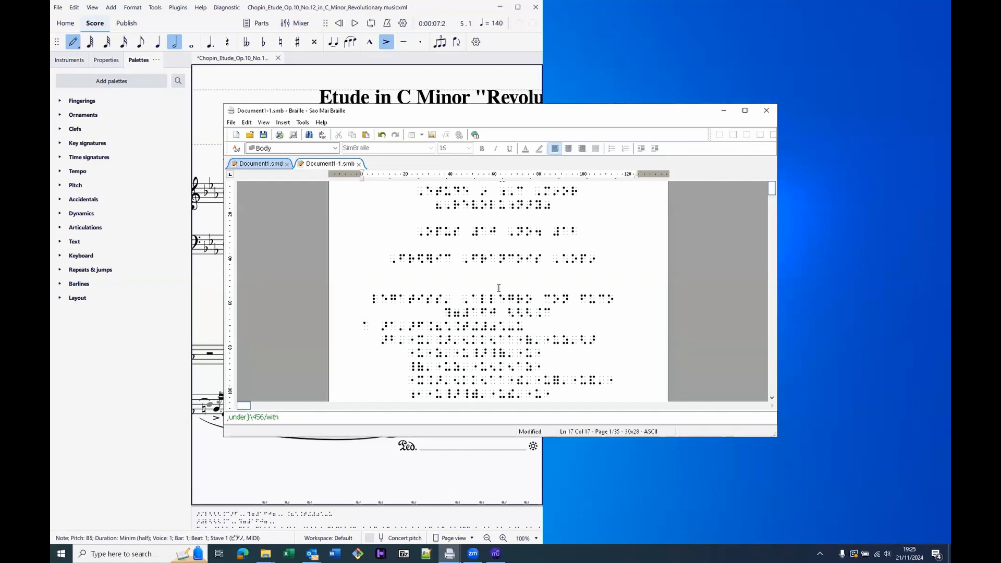
key(Down)
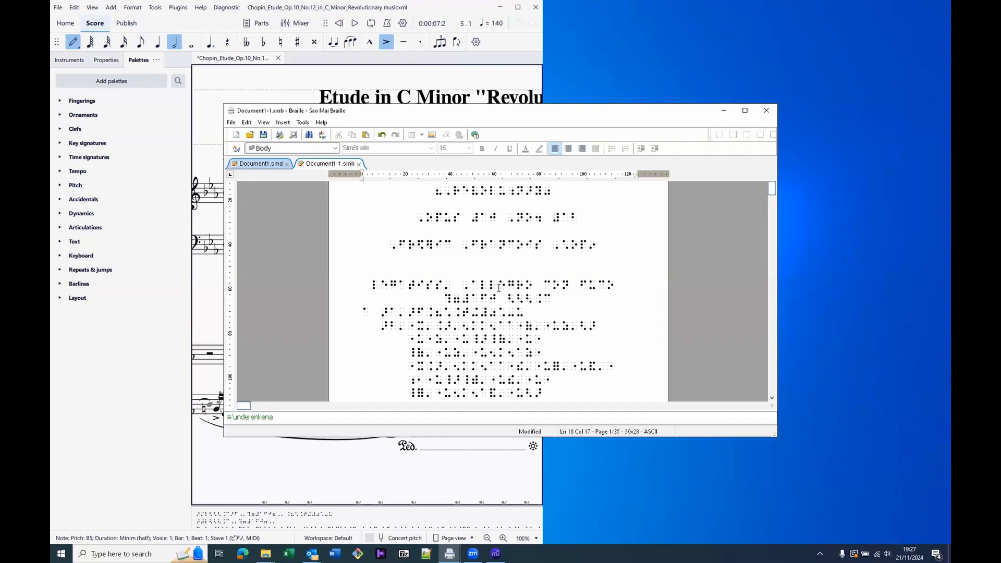
Close the braille translation Document1-1.smb without saving its changes
key(alt+F4)
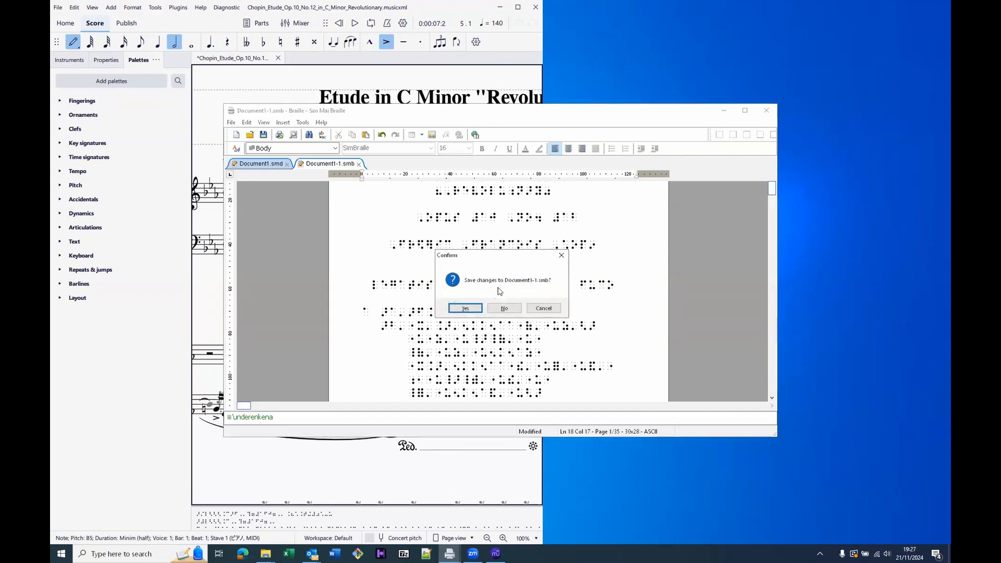
key(n)
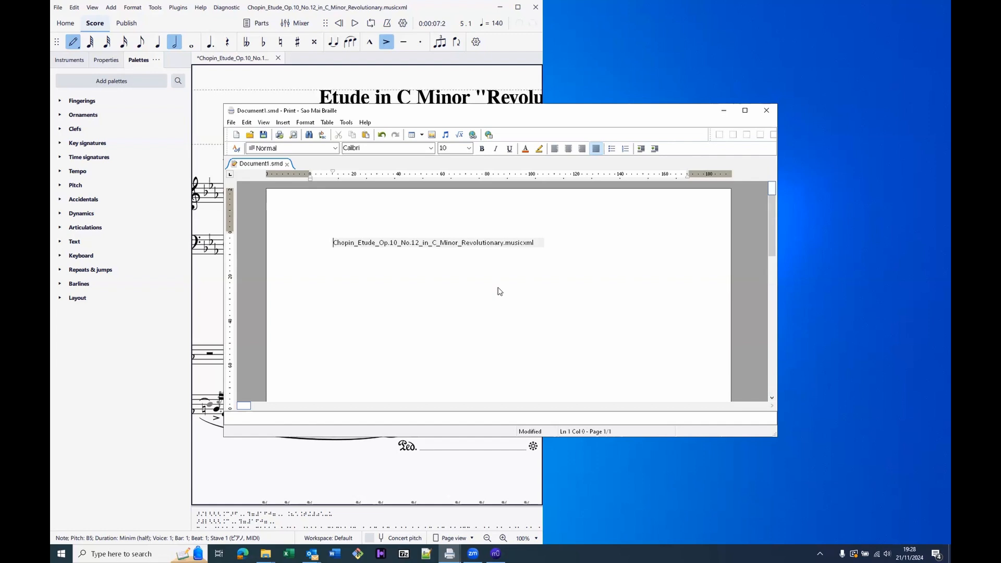
Set the embosser's characters per line to 40 in the program options
key(alt+t)
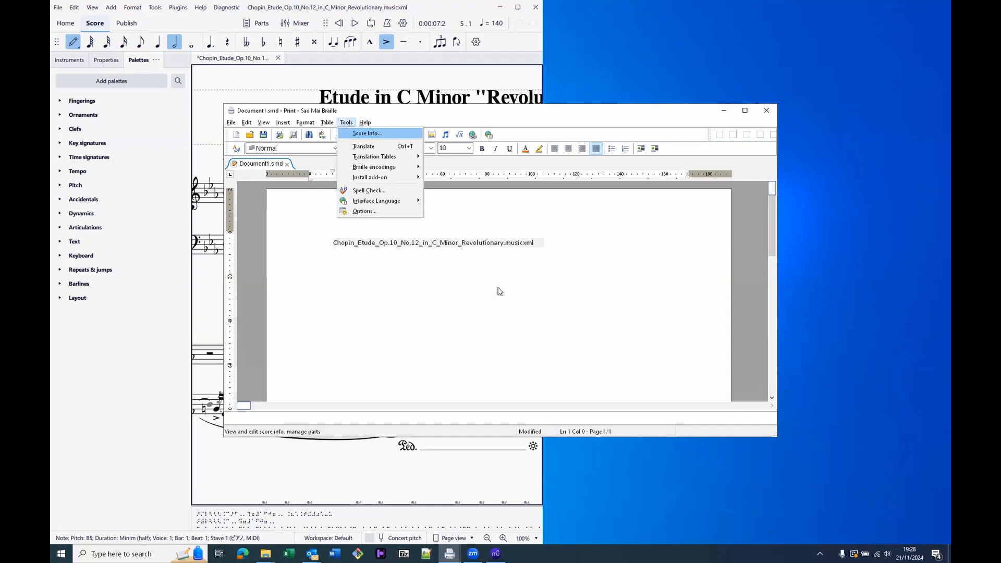
key(Up)
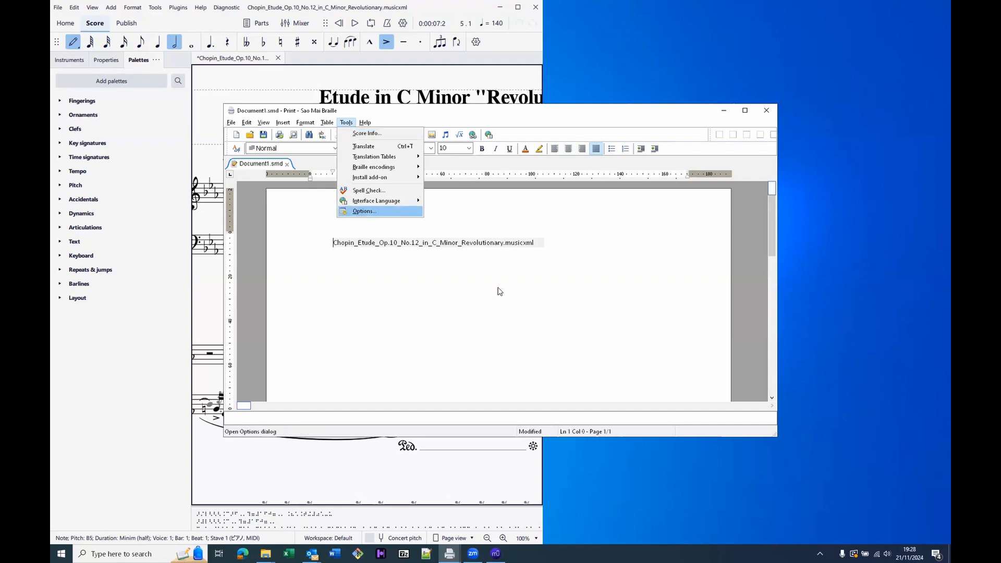
key(Return)
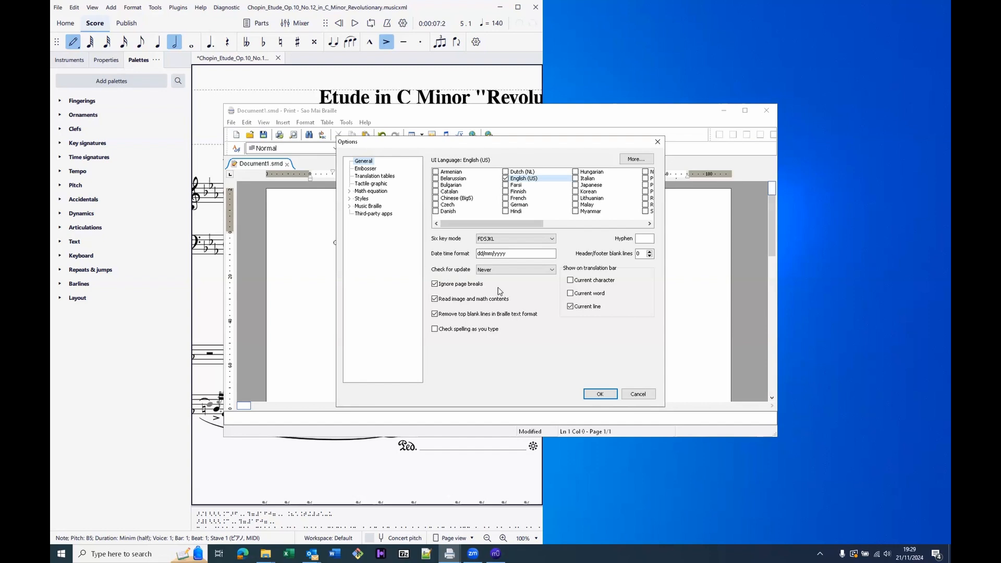
key(Down)
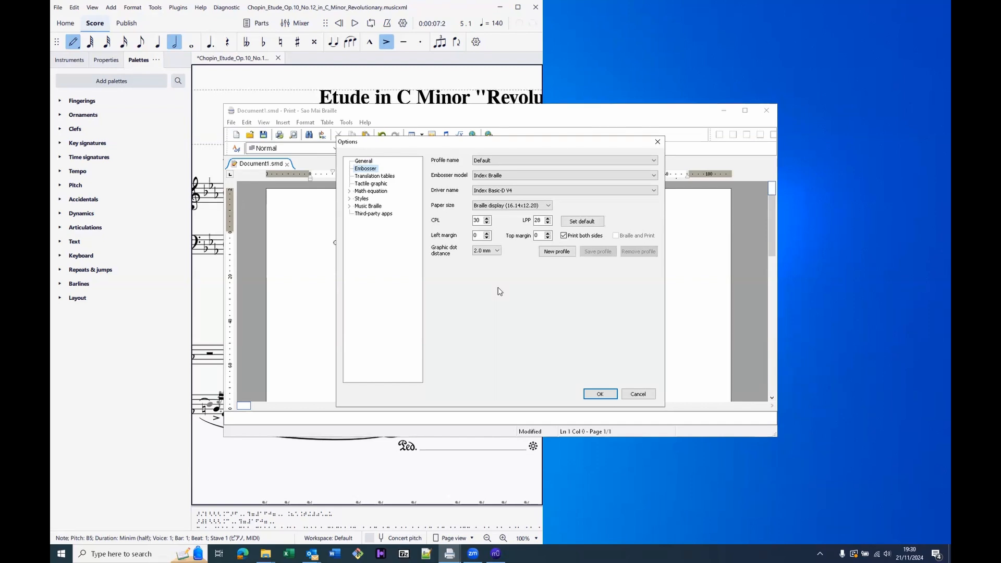
key(Tab)
key(Tab)
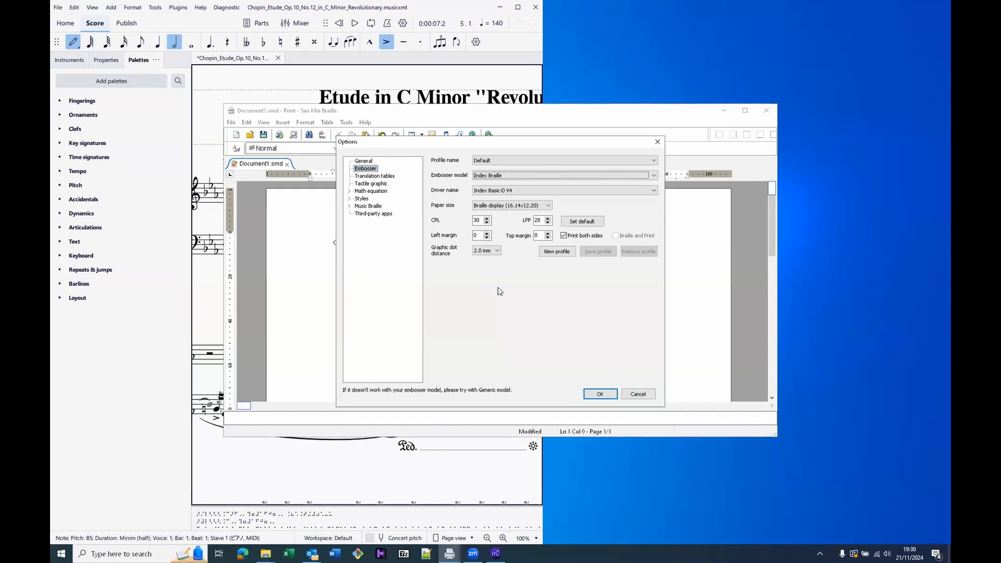
key(Tab)
key(Tab)
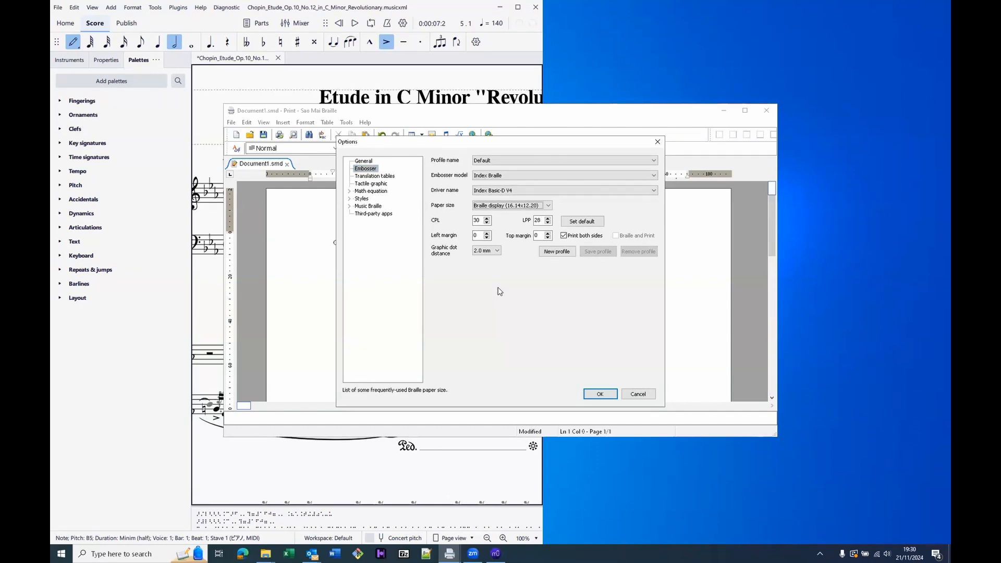
key(Tab)
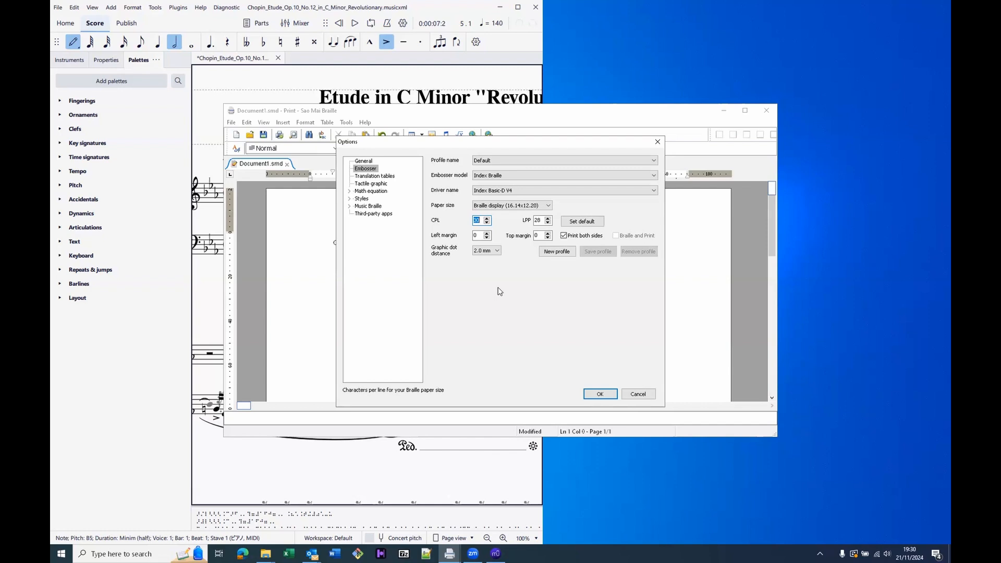
text(40)
key(Tab)
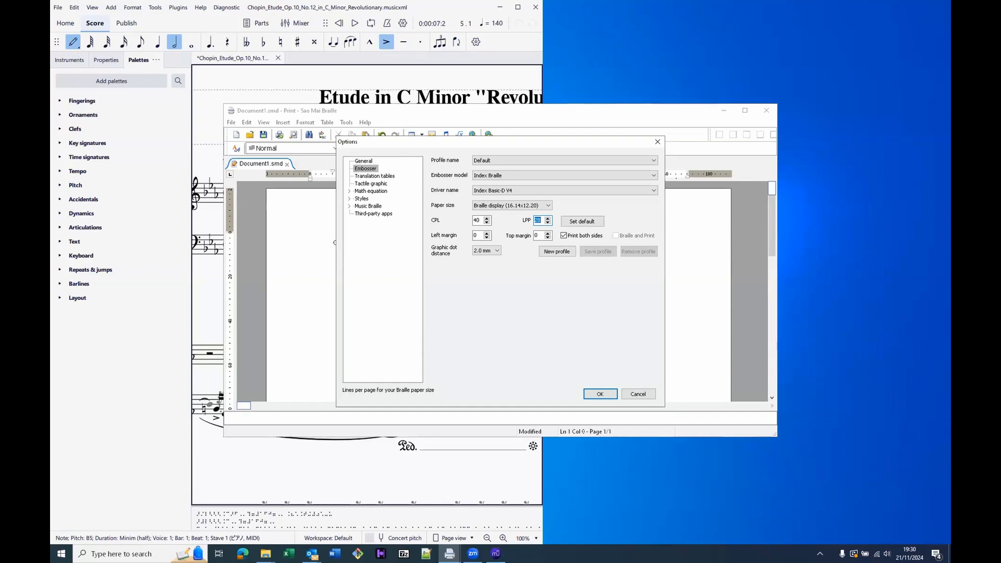
Set the embosser's lines per page to 27 and apply the options
text(27)
key(Tab)
key(Tab)
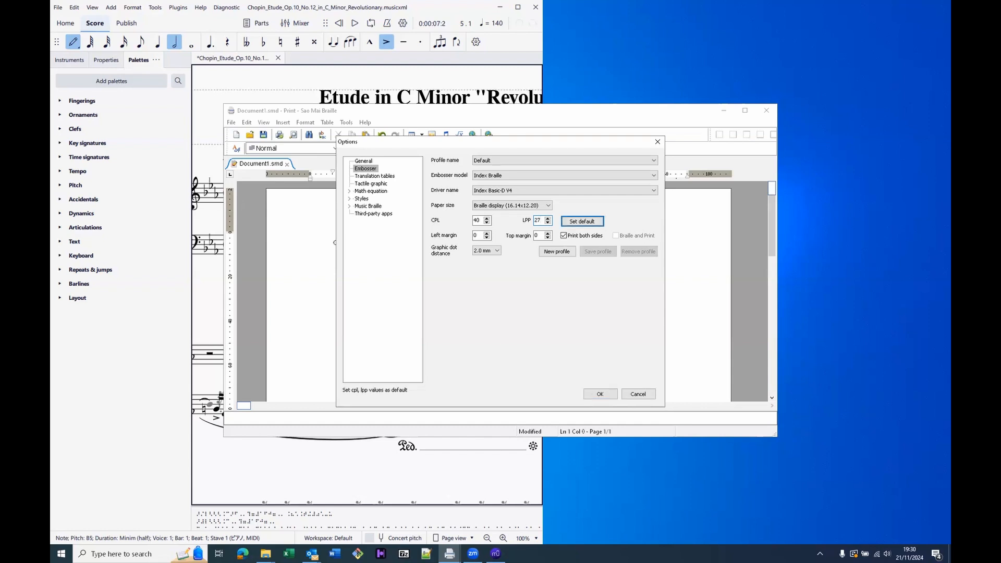
key(Tab)
key(Tab)
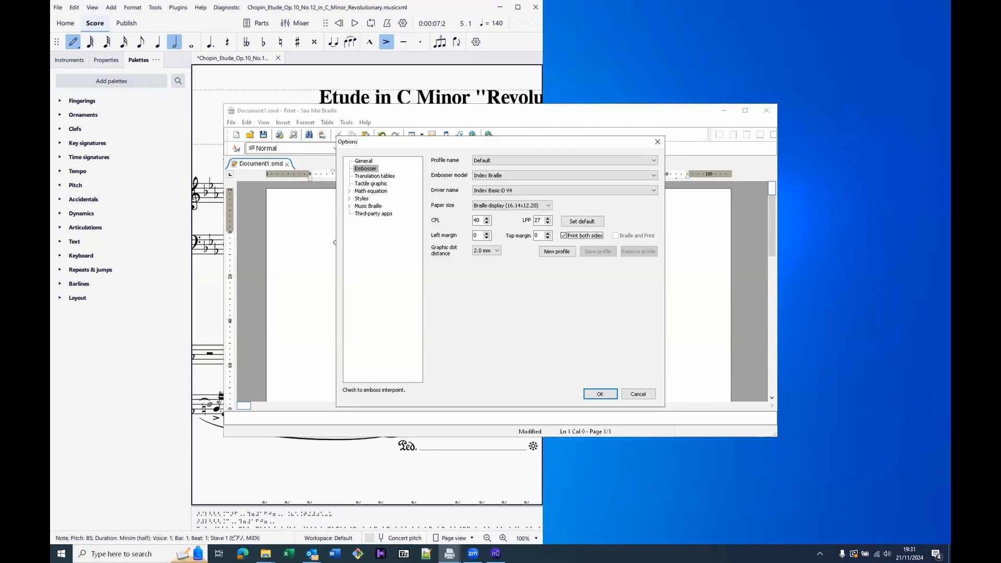
key(Tab)
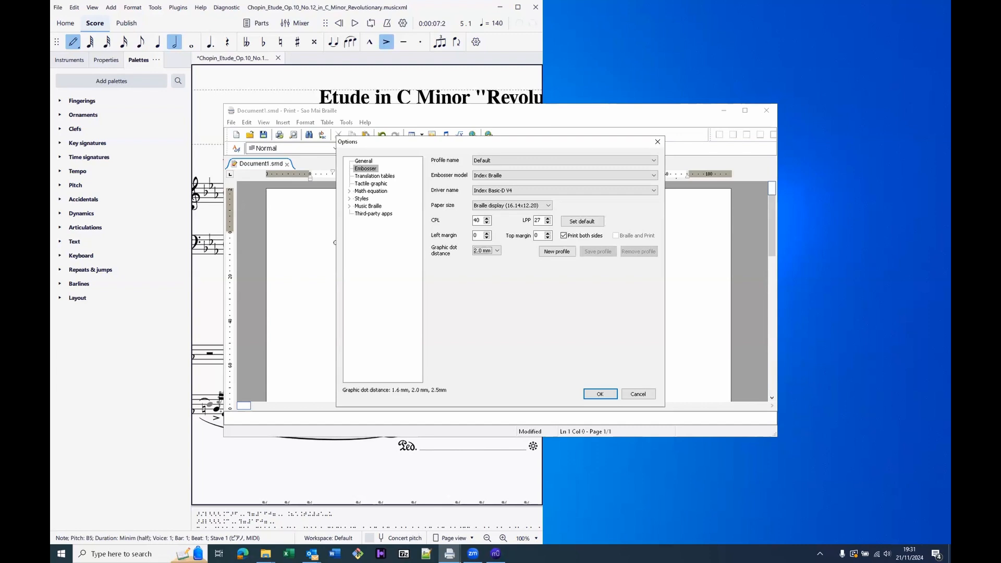
key(Tab)
key(Tab)
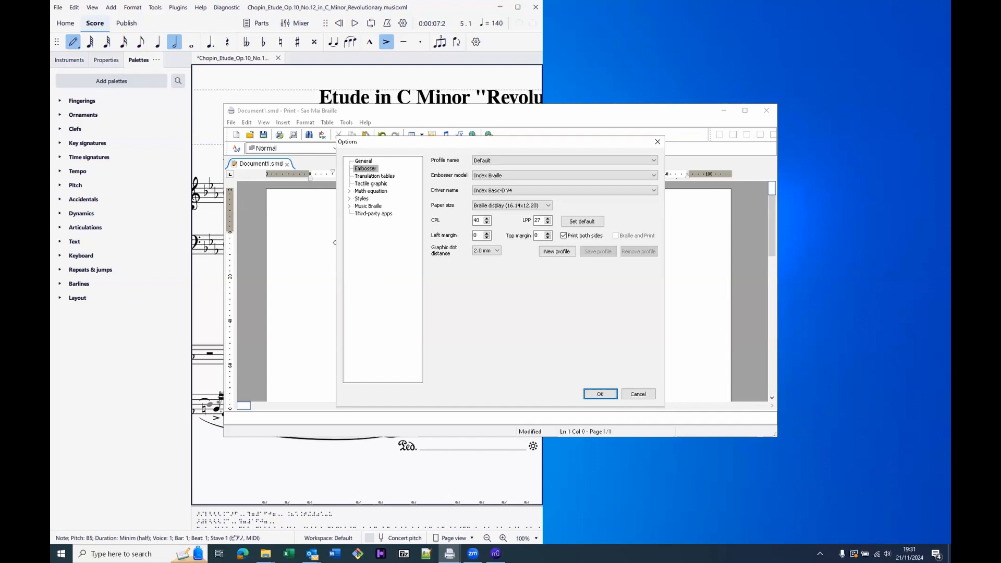
key(Return)
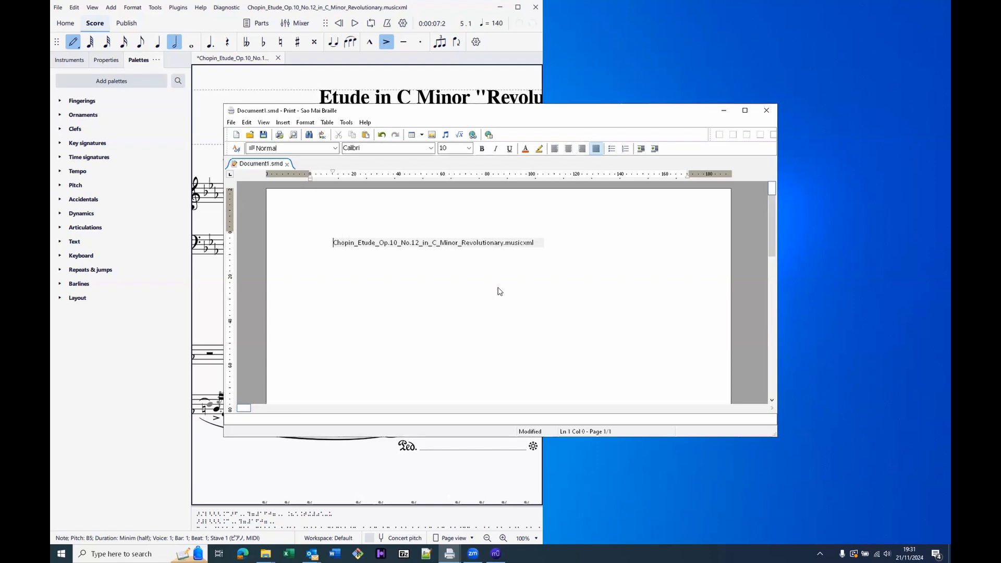
Reopen the options and set the default Braille translation table to German, Grade 0 uncontracted
key(alt+t)
key(Return)
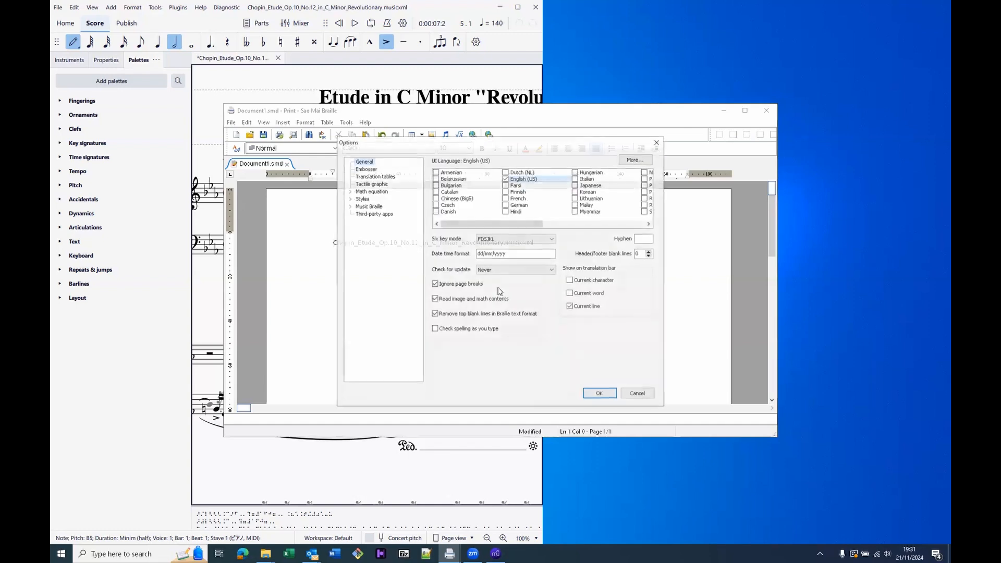
key(Down)
key(Down)
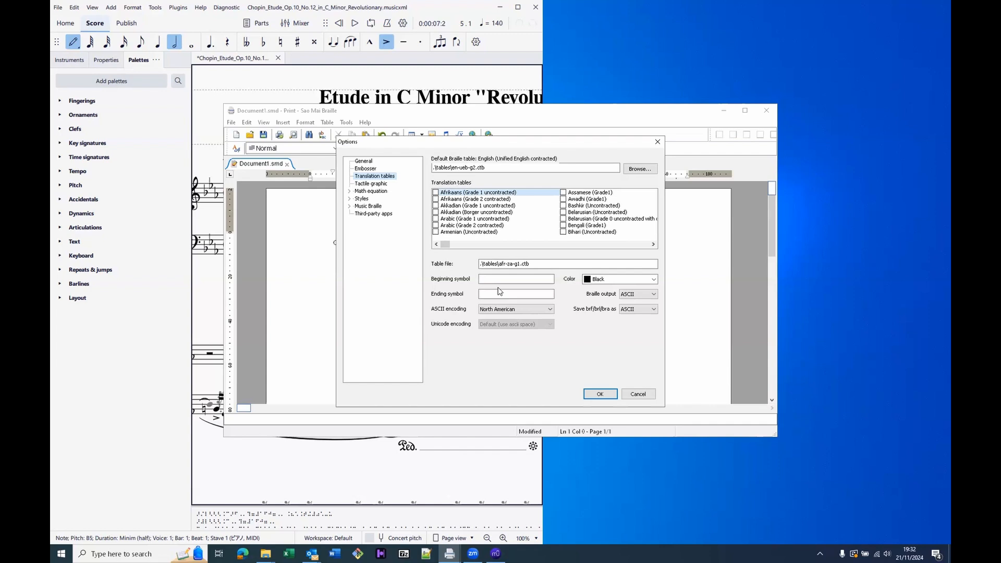
key(Tab)
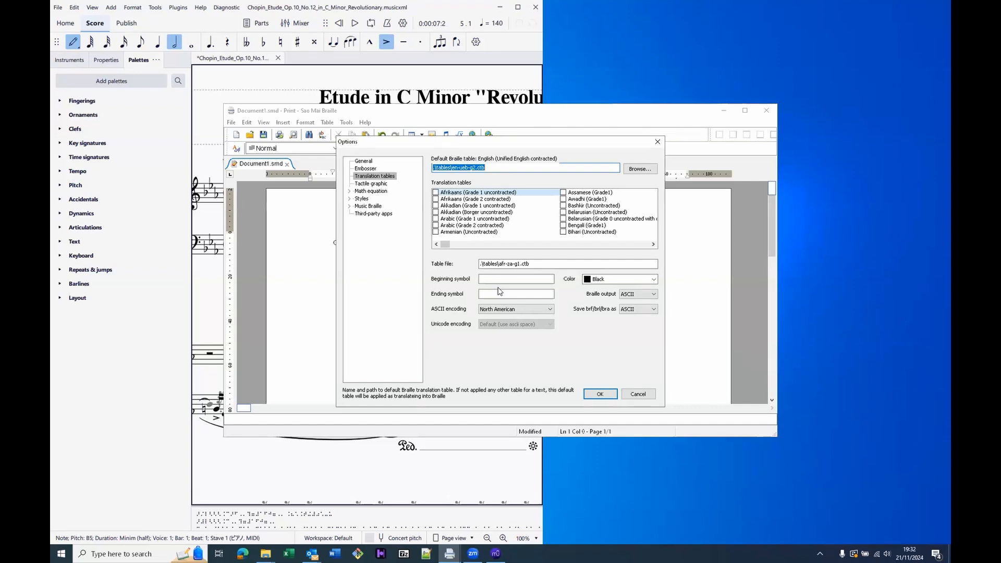
key(Tab)
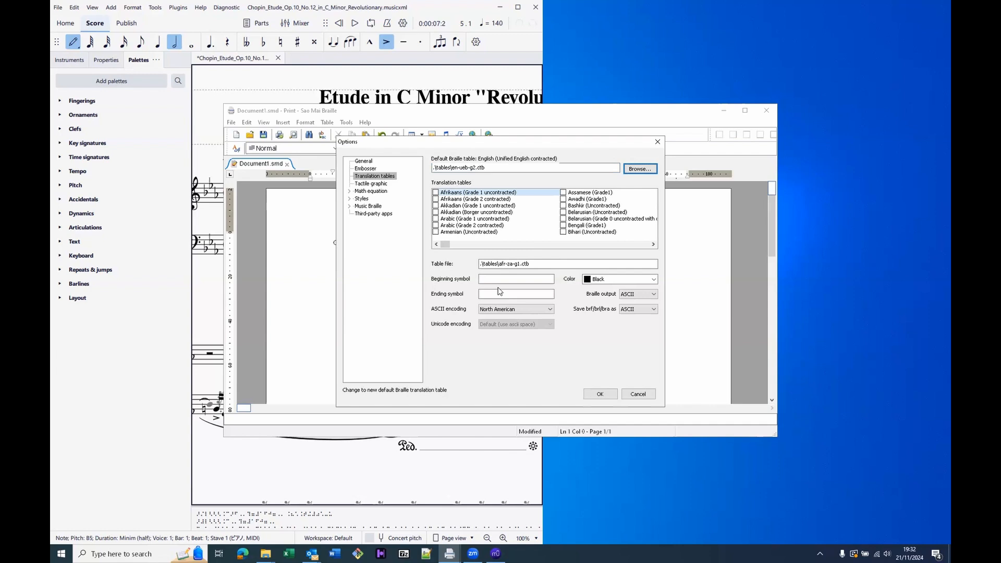
key(Return)
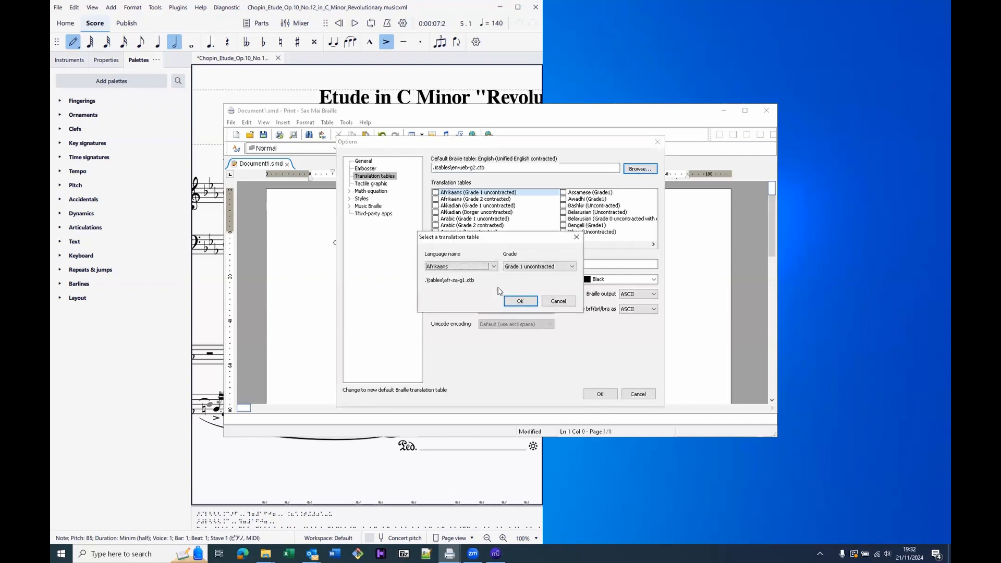
key(Down)
key(g)
key(Down)
key(Tab)
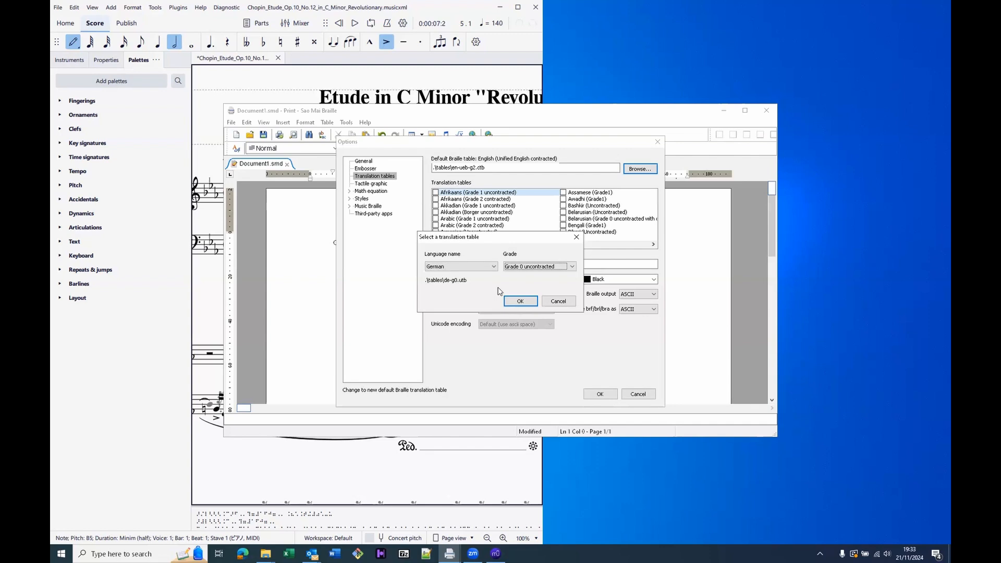
key(Down)
key(Up)
key(Up)
key(Tab)
key(Return)
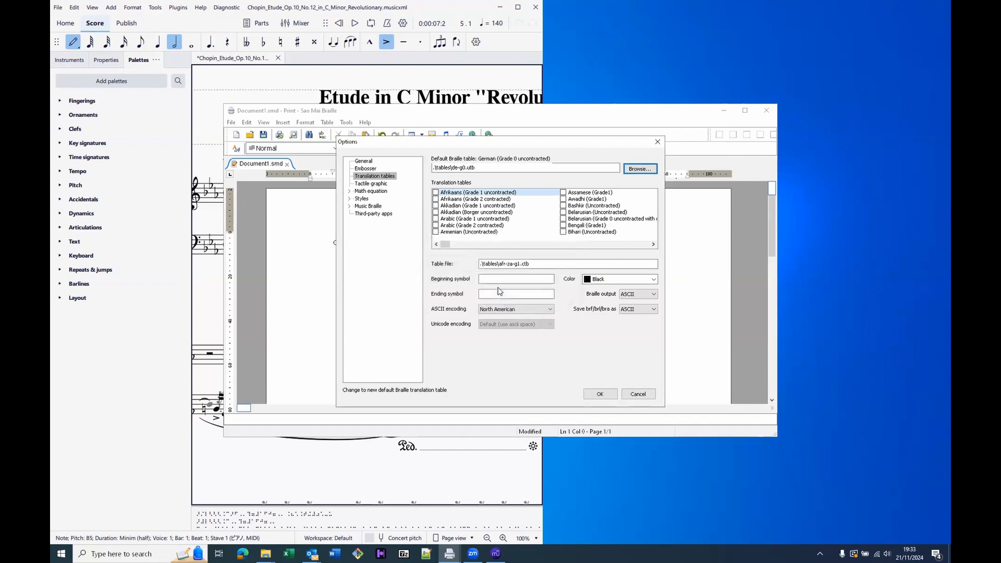
Review the remaining translation table settings, including the start and end symbols, Braille output, ASCII encoding and BRF save format
key(Tab)
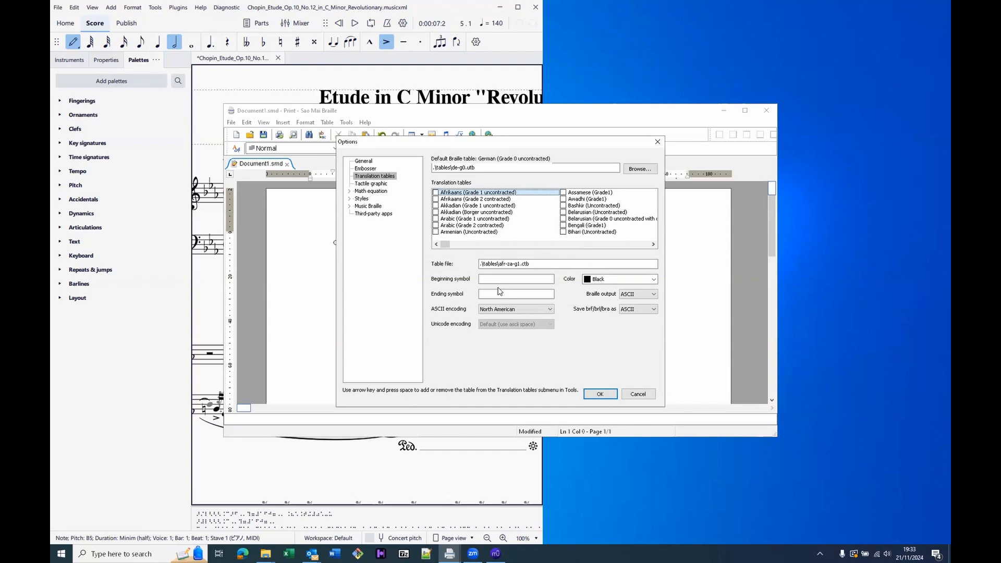
key(Tab)
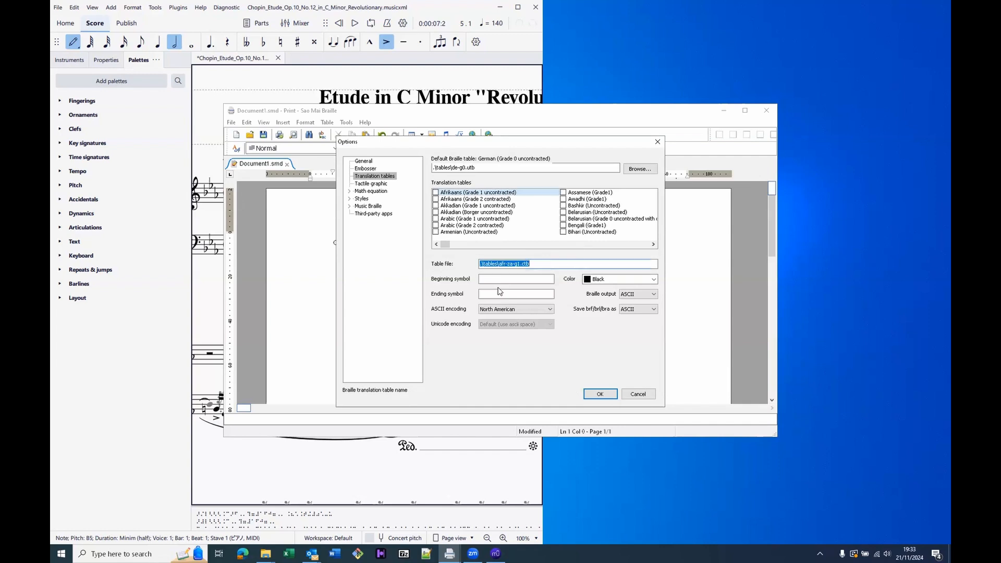
key(Tab)
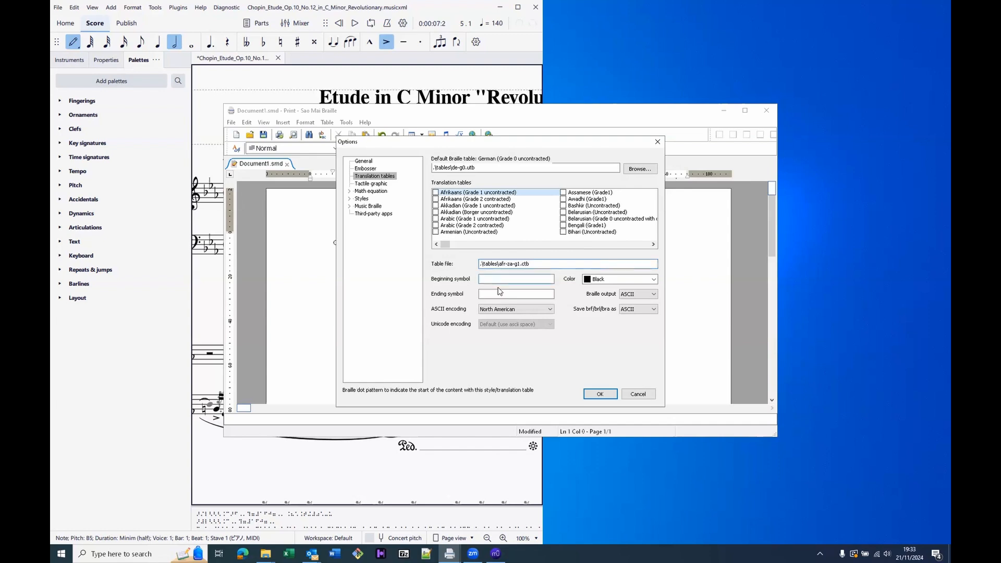
key(Tab)
key(Tab)
key(Tab)
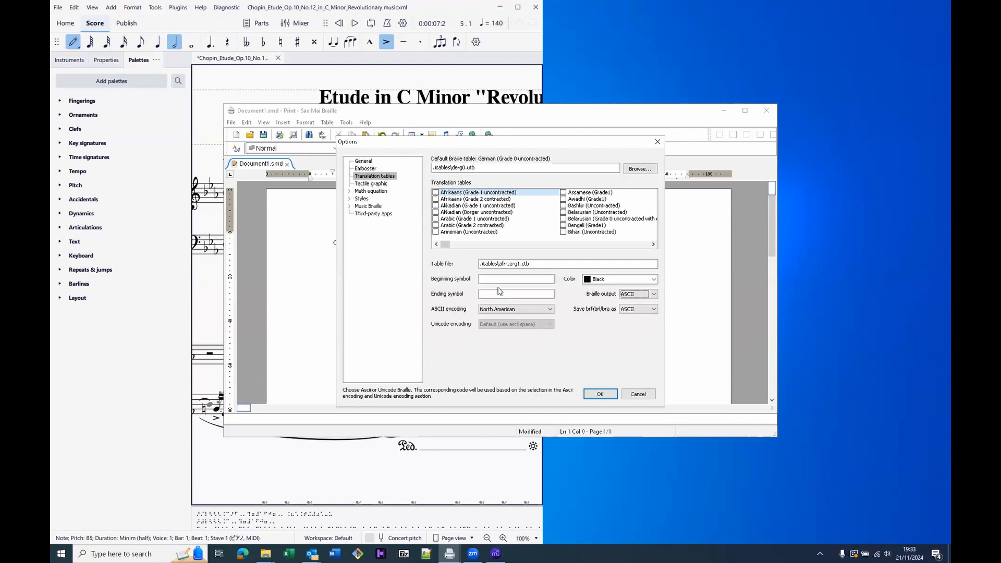
key(Tab)
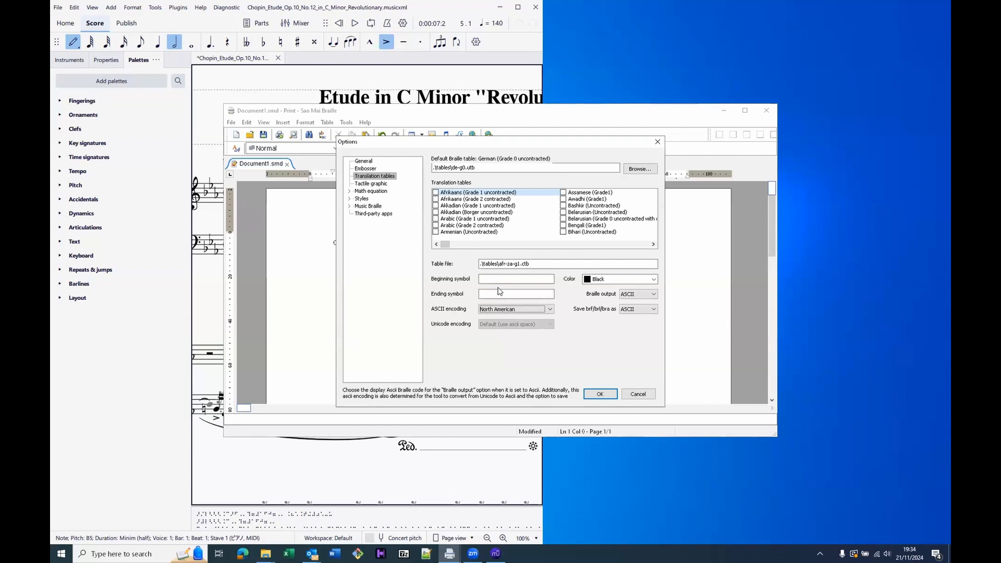
key(Tab)
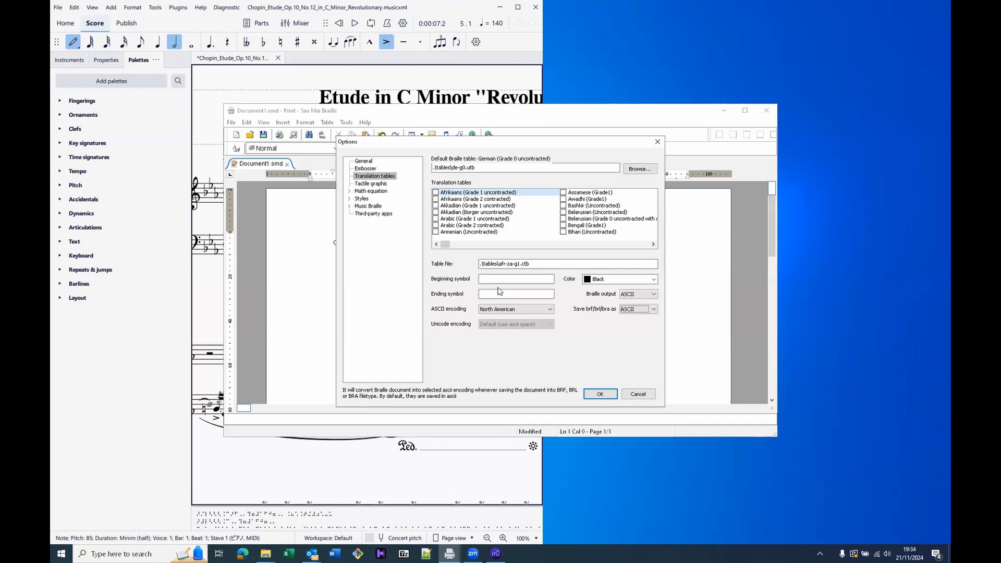
key(Tab)
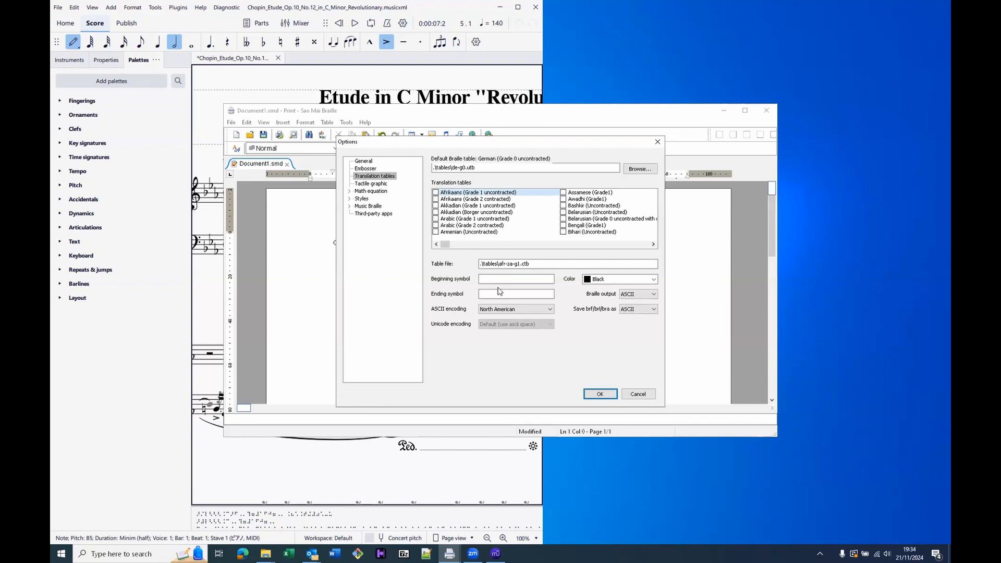
key(Tab)
key(Tab)
Look through the tactile graphic, math equation and styles options, and the Profiles and Format settings for Music Braille
key(Down)
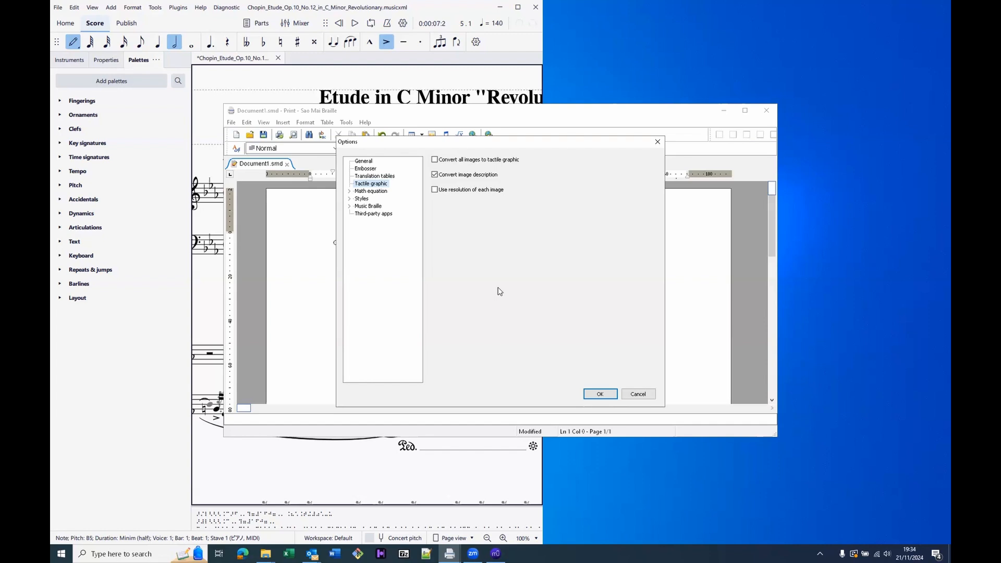
key(Down)
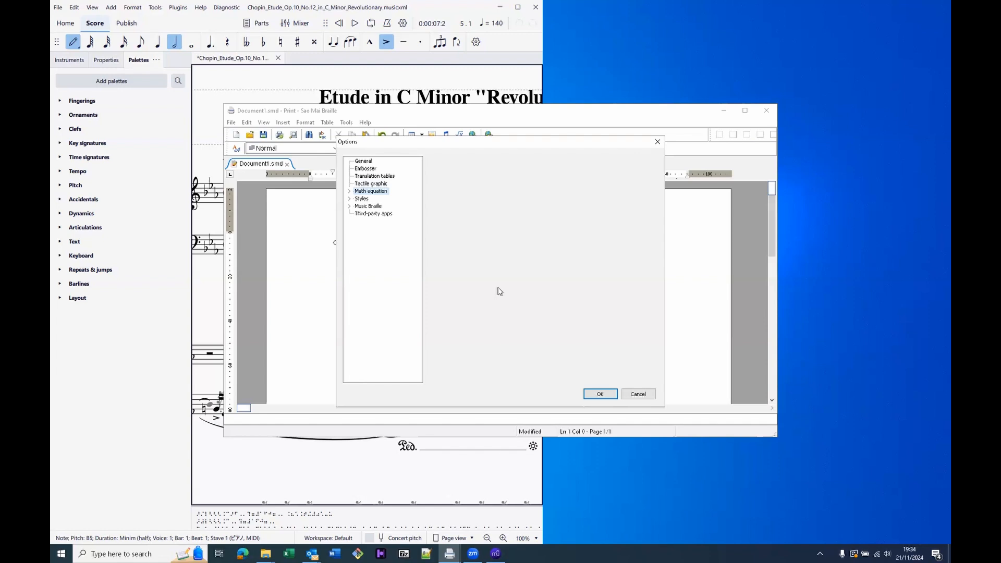
key(Down)
key(Down)
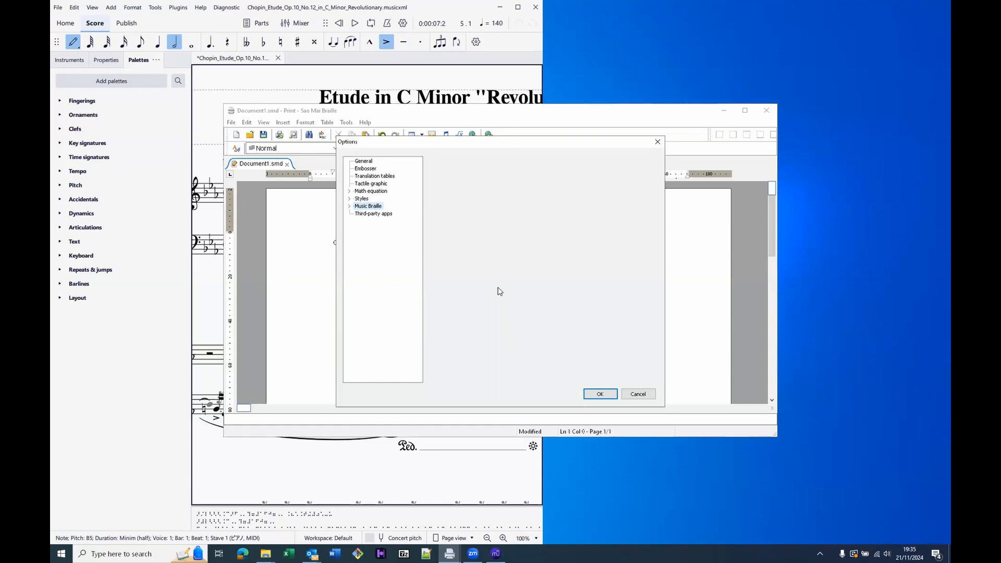
key(Right)
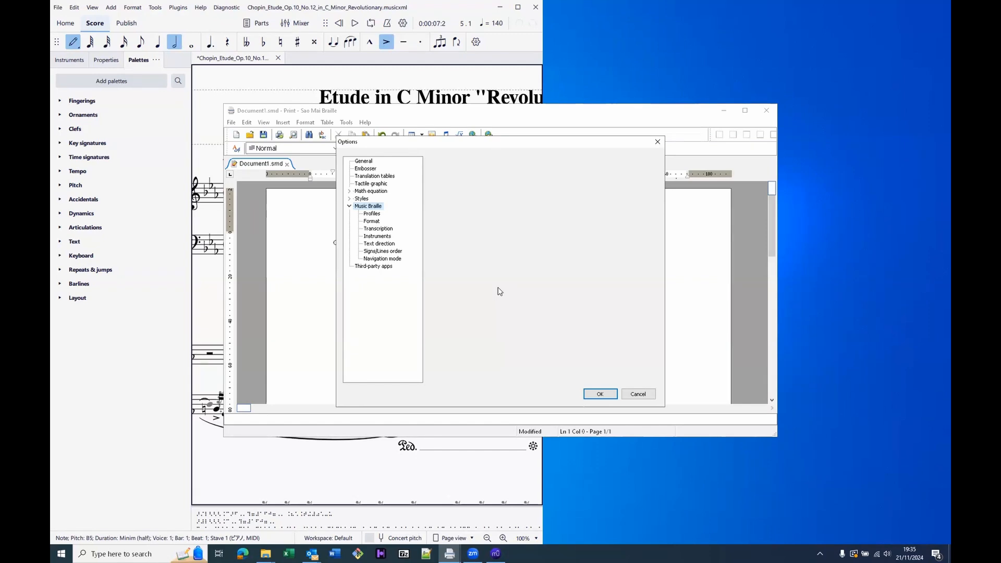
key(Down)
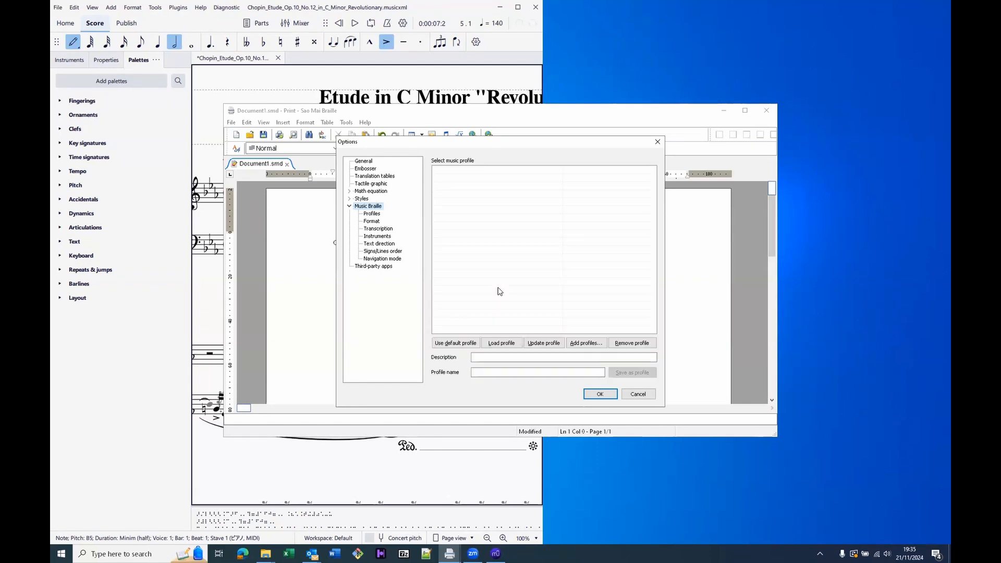
key(Down)
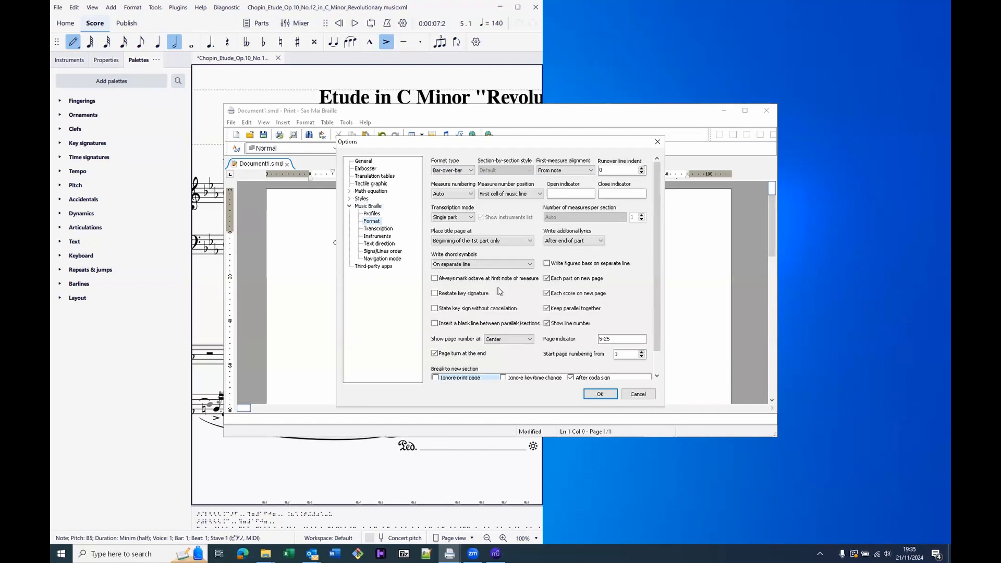
key(Up)
key(Down)
Compare the available music Braille format types, including section-by-section, and keep Bar-over-bar
key(Tab)
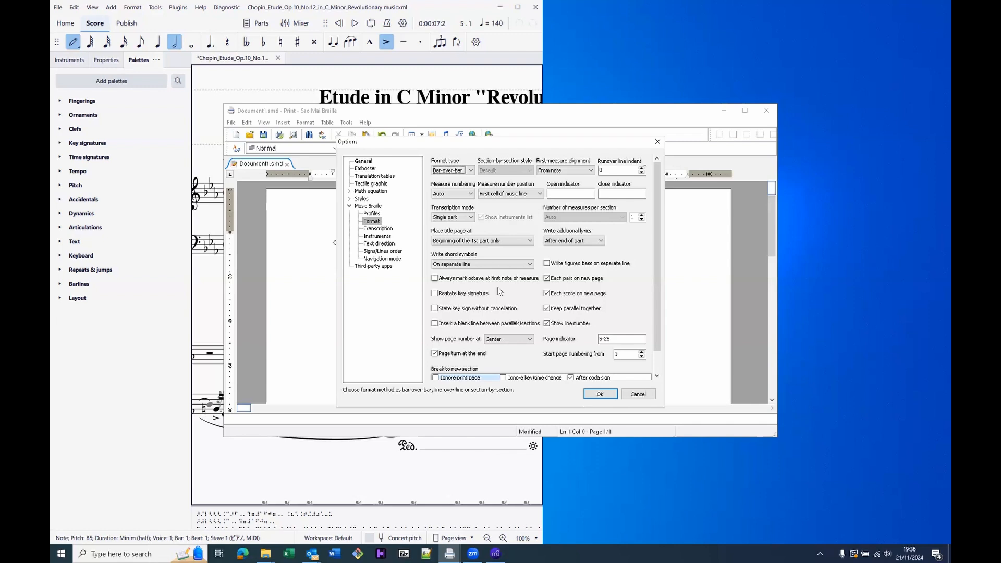
key(Down)
key(Down)
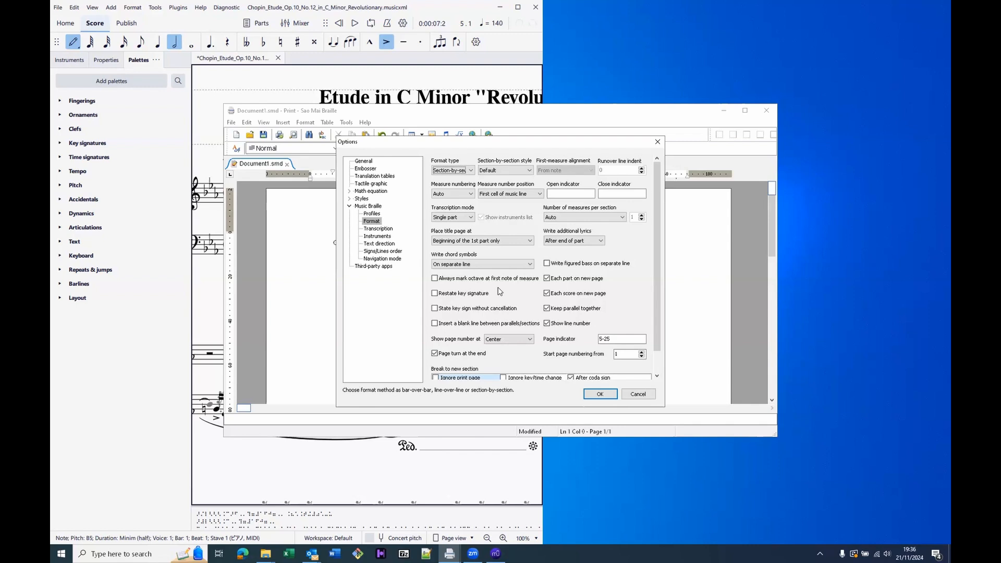
key(Down)
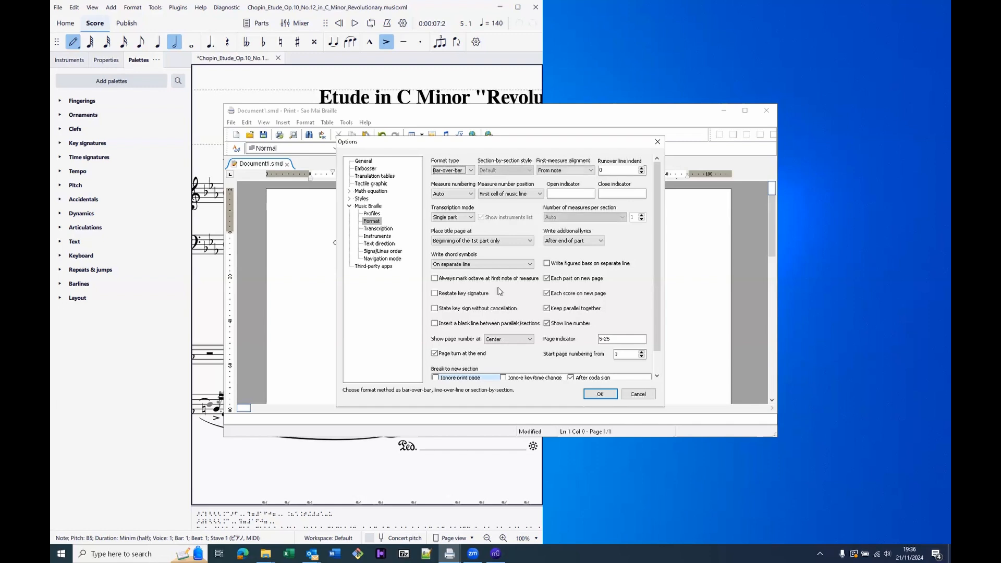
Set measure numbering to None in the music Braille format options
key(Tab)
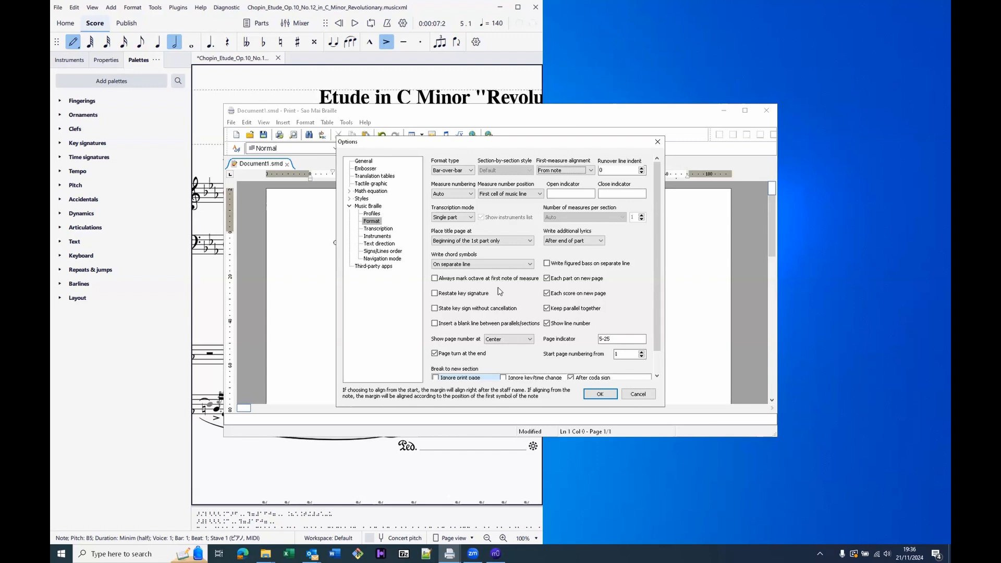
key(Tab)
key(Tab)
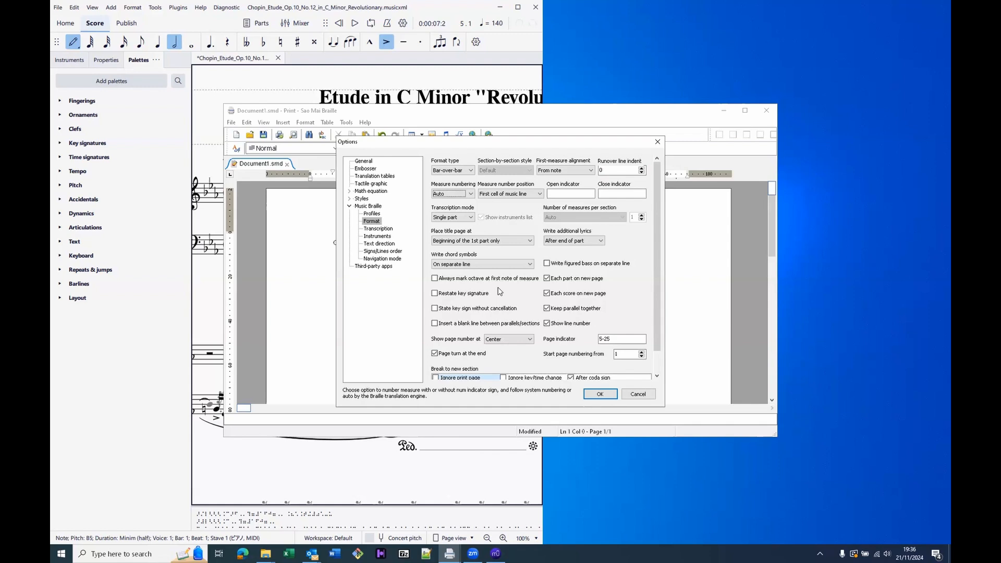
key(Down)
key(Down)
key(Down)
key(Up)
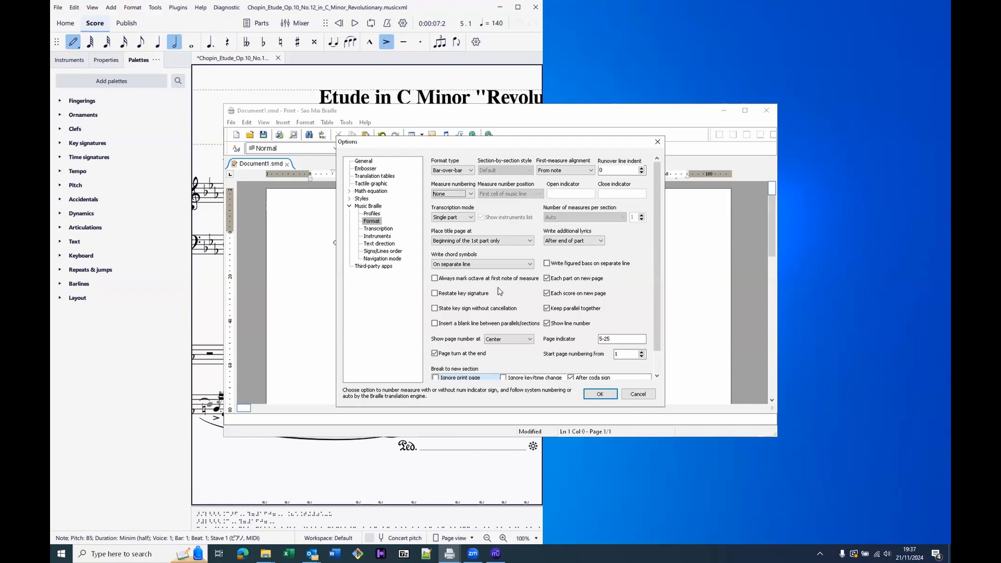
Compare the available transcription modes and keep Single part
key(Tab)
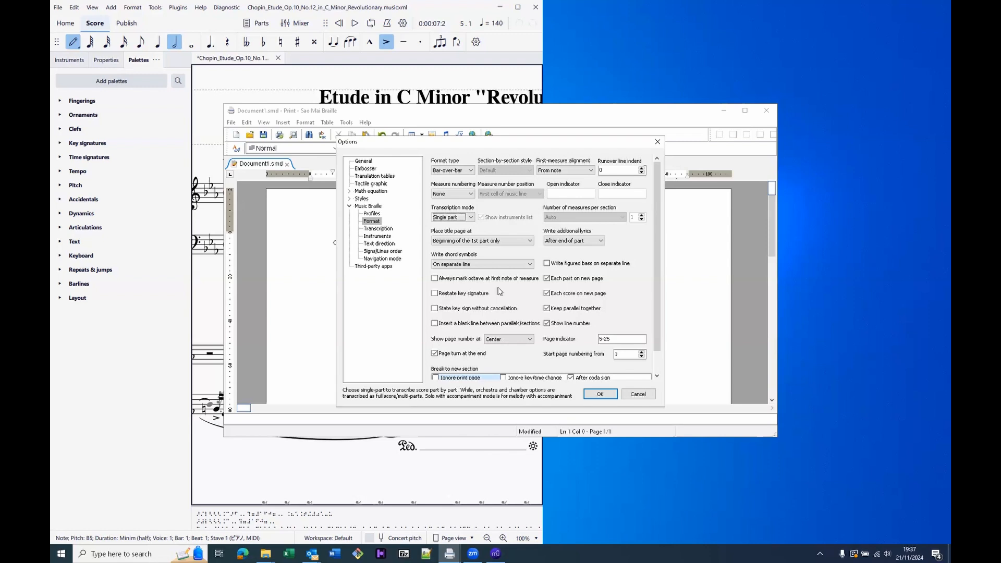
key(Down)
key(Down)
key(Down)
key(Up)
key(Up)
Review the format options for the title page, additional lyrics, chord symbols, octave marking, key signatures and blank lines between parallels
key(Tab)
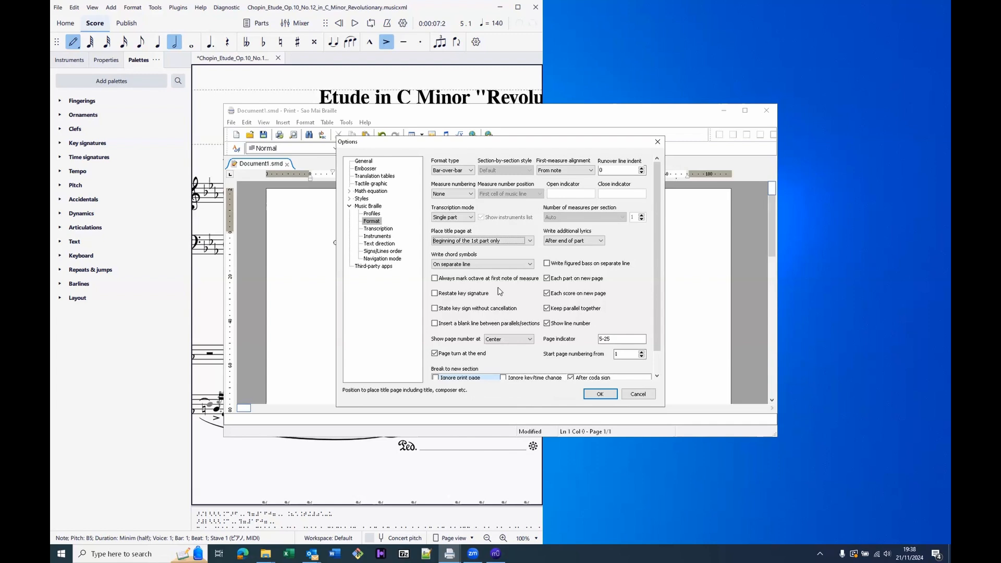
key(Tab)
key(Tab)
key(Tab)
key(Tab)
key(Tab)
key(Tab)
key(Tab)
key(Tab)
key(shift+Tab)
key(shift+Tab)
key(shift+Tab)
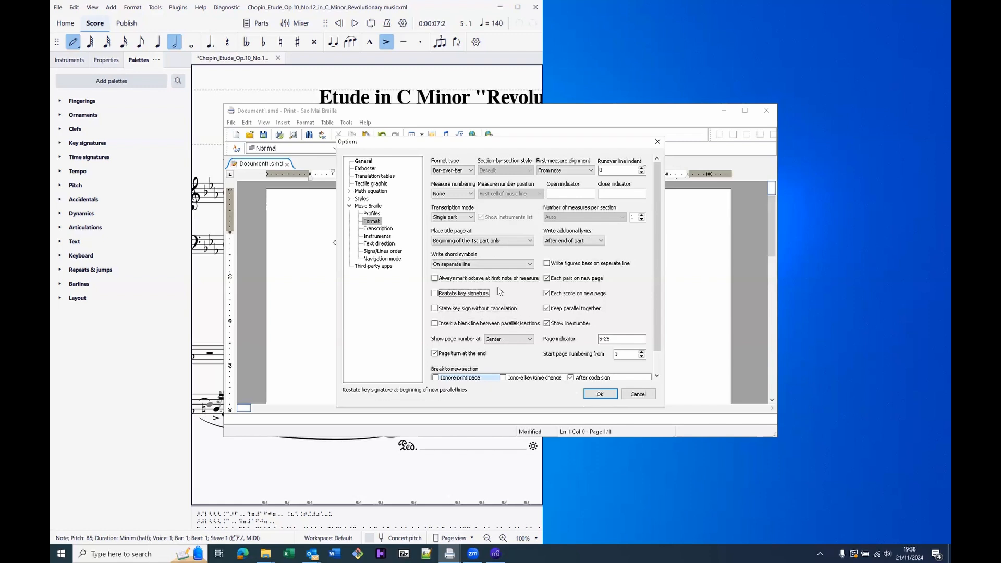
key(Tab)
key(Tab)
key(Tab)
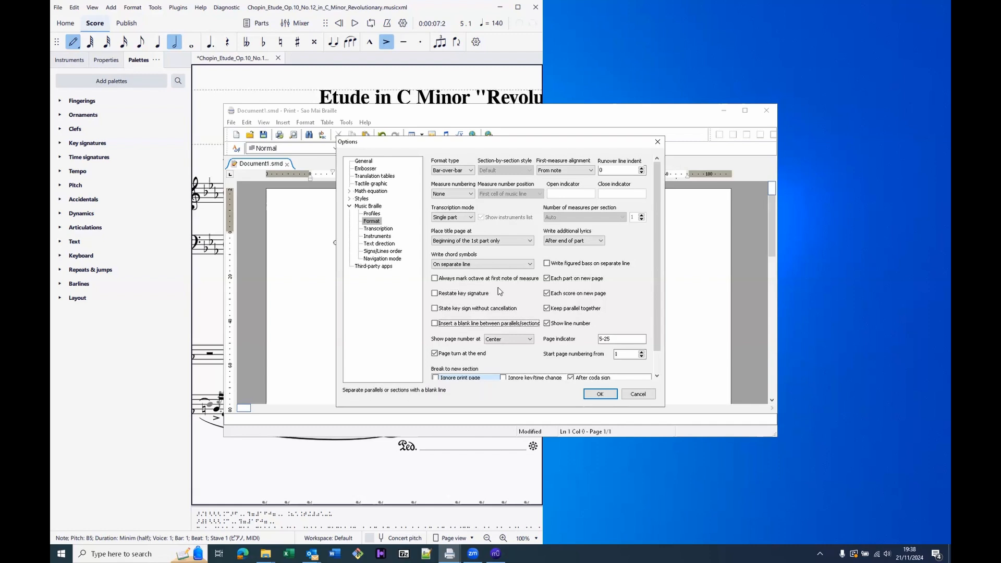
Turn off the display of print line numbers in the music Braille format
key(Tab)
key(Tab)
key(Tab)
key(Tab)
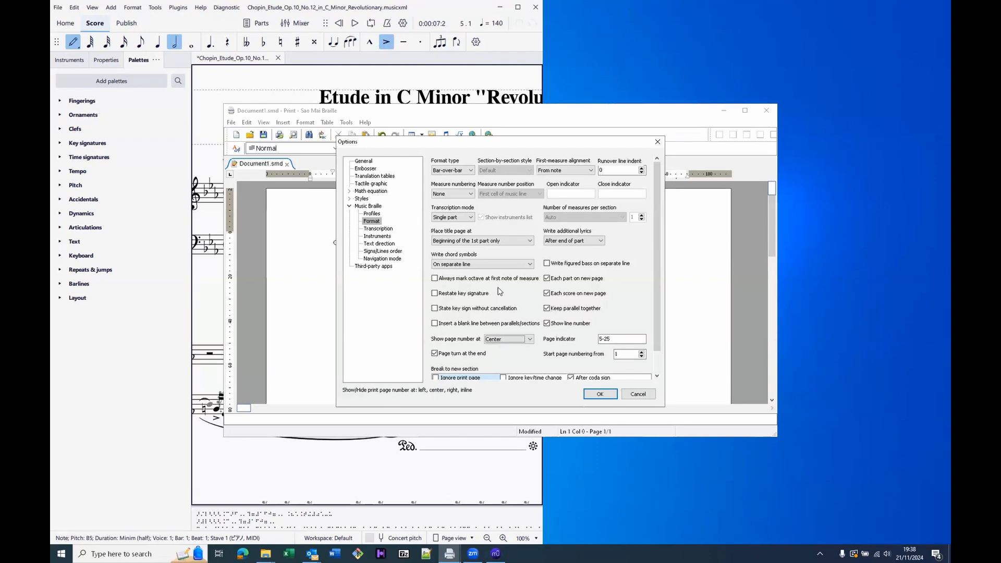
key(shift+Tab)
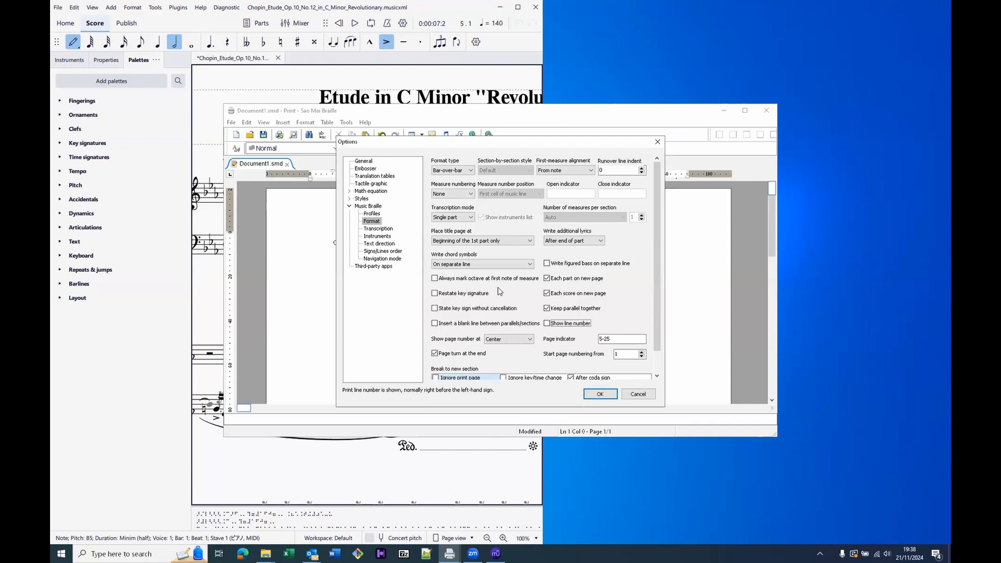
Set the print page number display to Off and disable the page turn sign at the end
key(Tab)
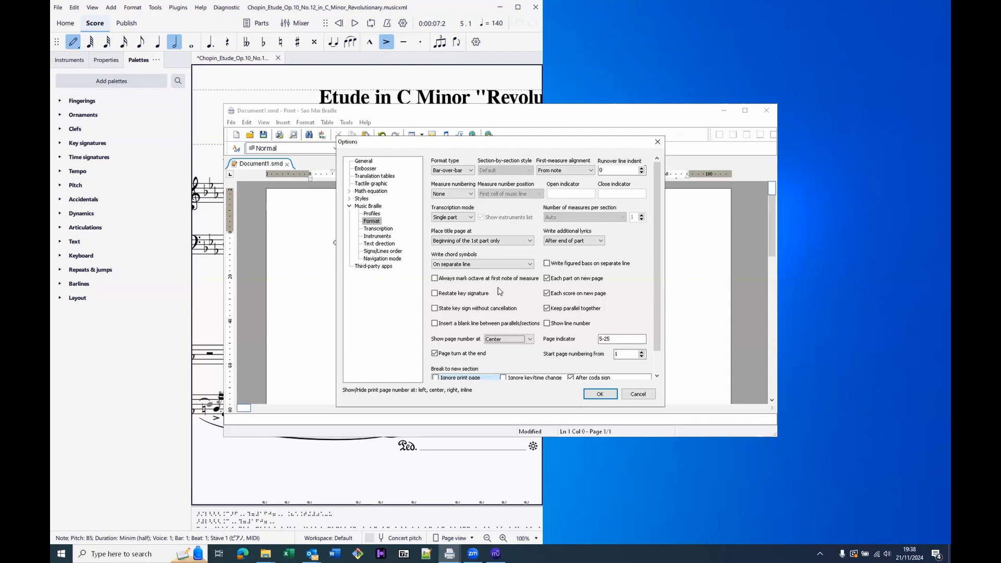
key(Up)
key(Tab)
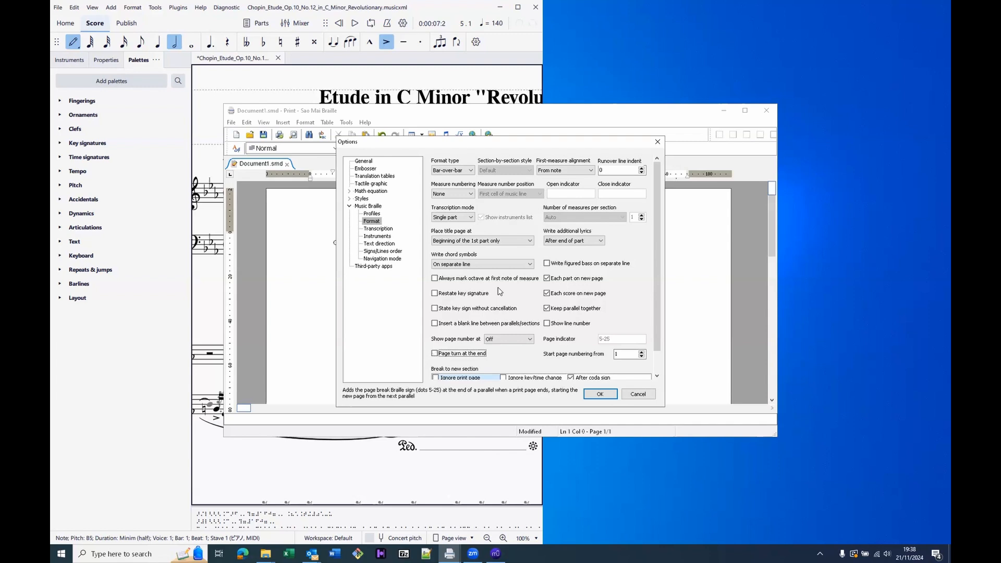
key(Tab)
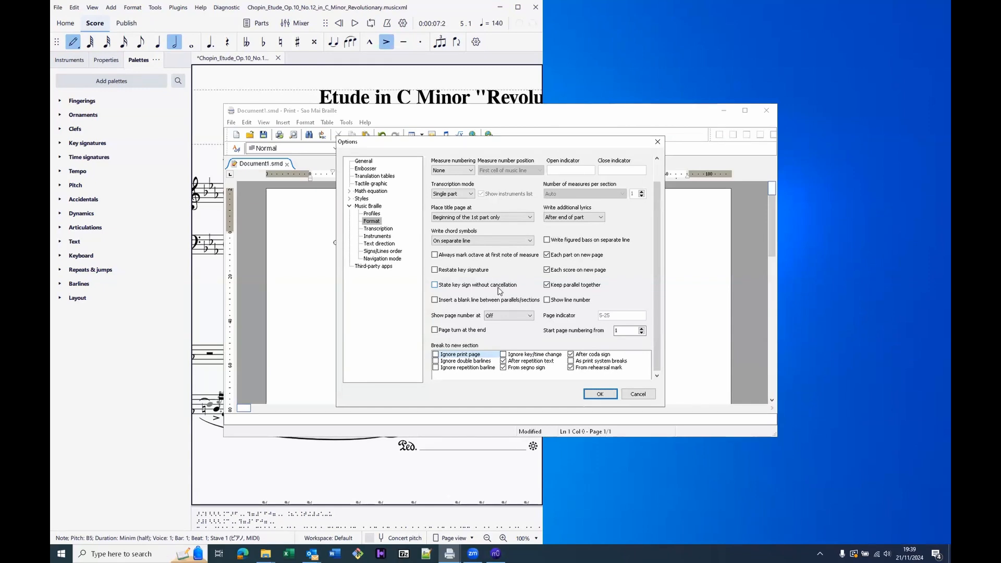
Review the Music Braille settings for transcription, instruments, text direction, signs and lines order, and navigation mode
key(Tab)
key(shift+Tab)
key(Down)
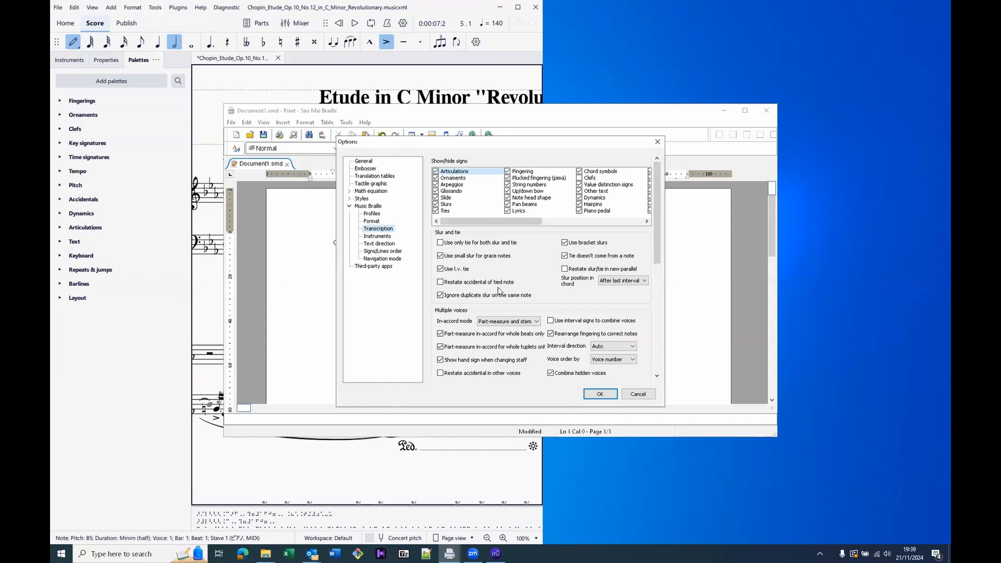
key(Tab)
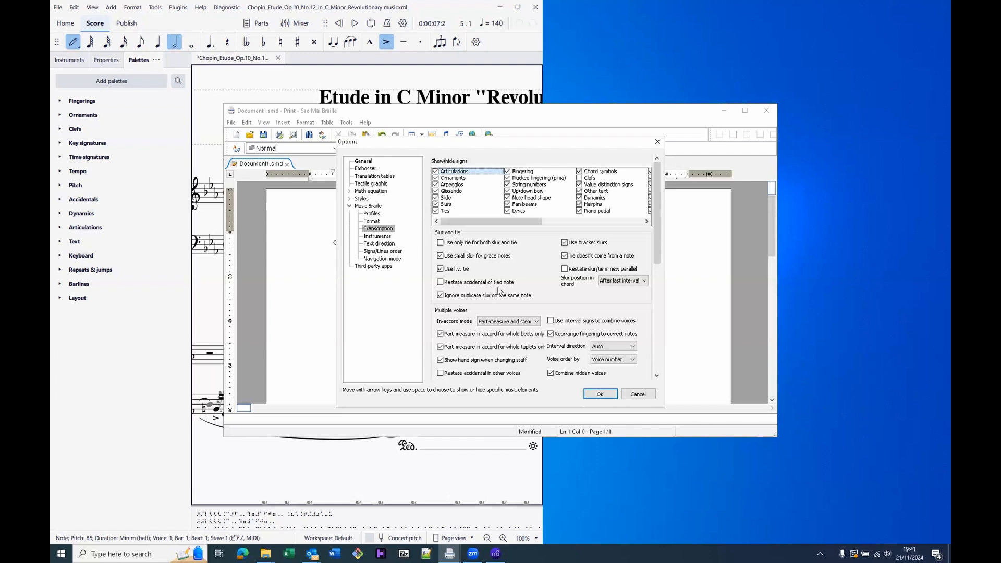
key(shift+Tab)
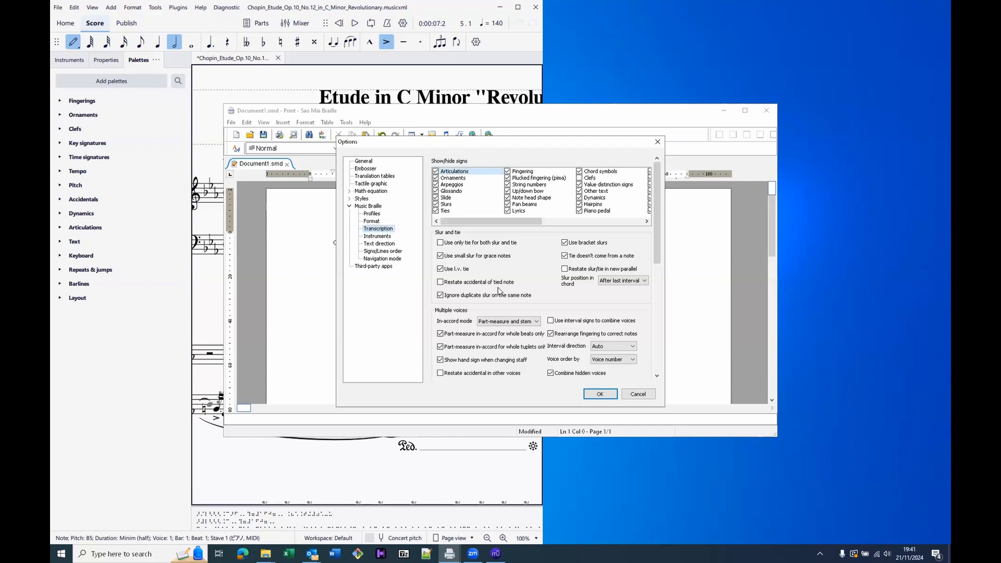
key(Down)
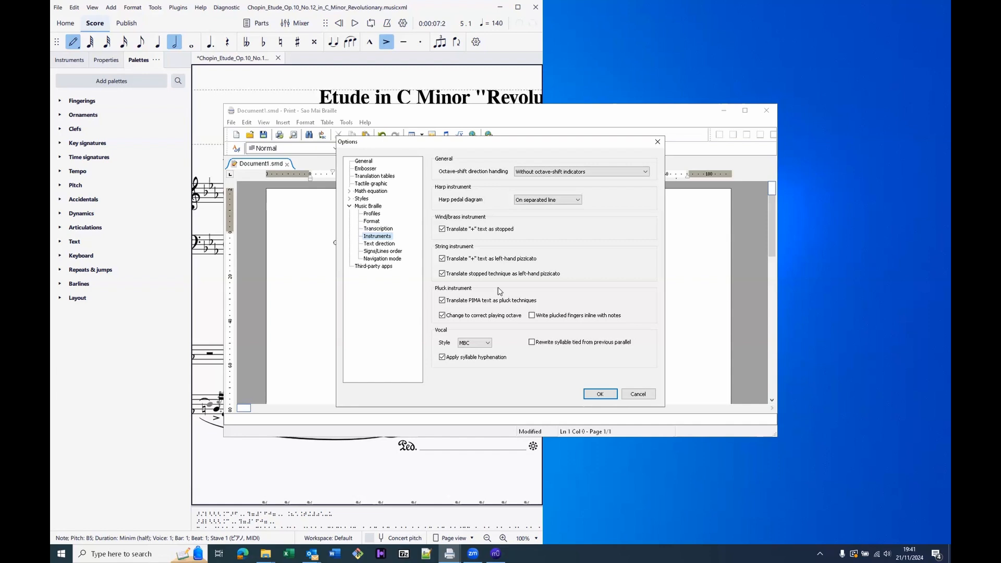
key(Down)
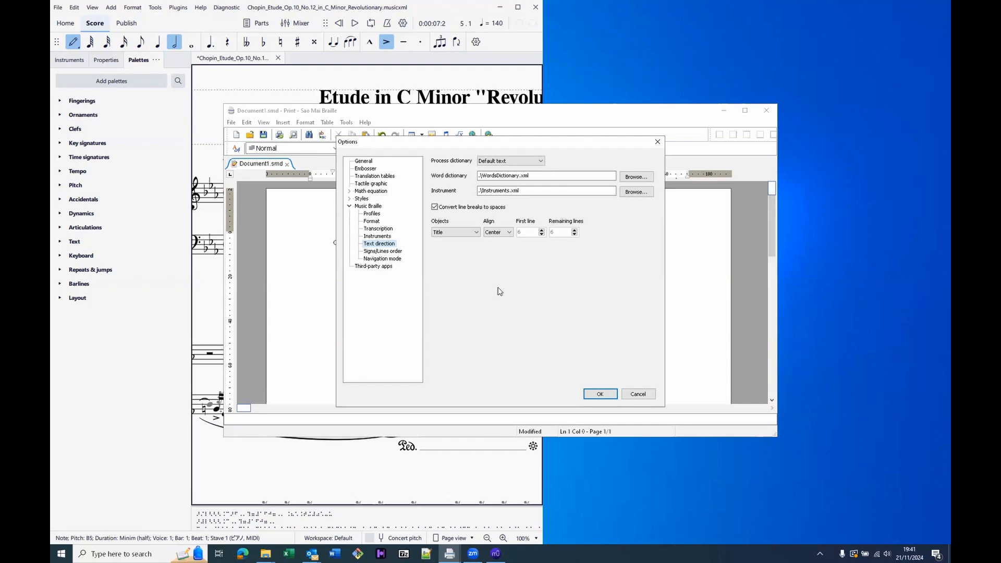
key(Down)
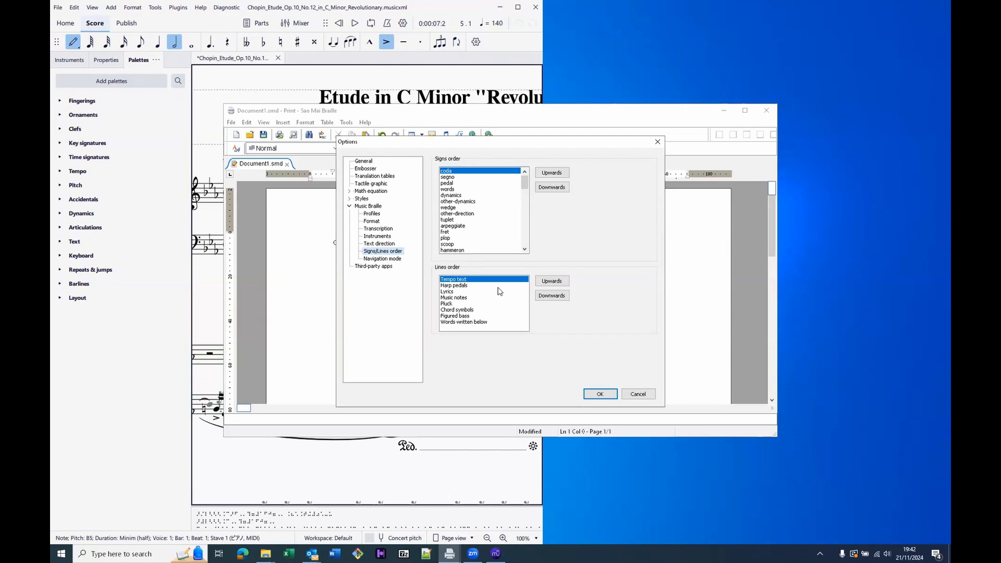
key(Down)
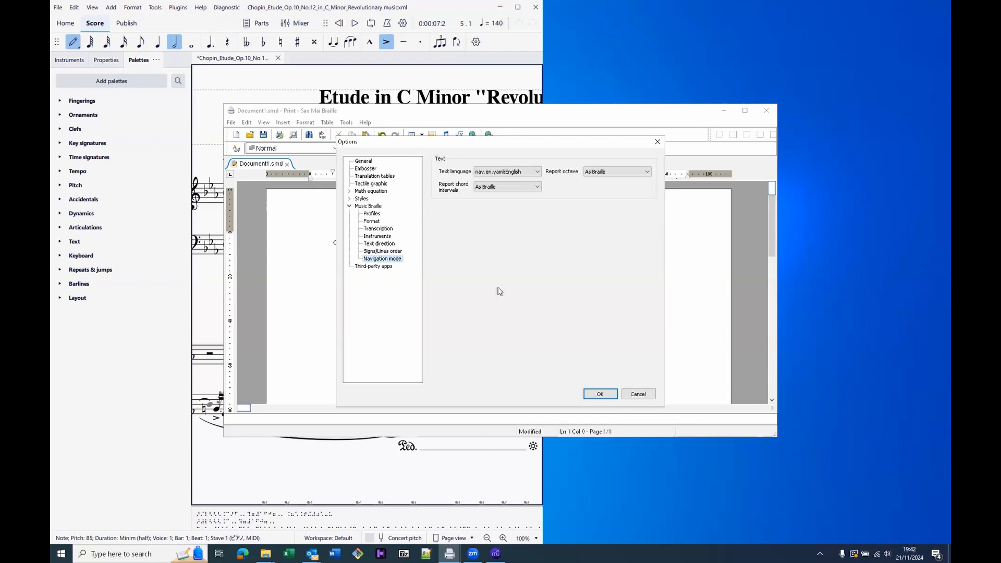
Apply the options and delete the inserted Chopin Etude MusicXML score from the document
key(Tab)
key(Return)
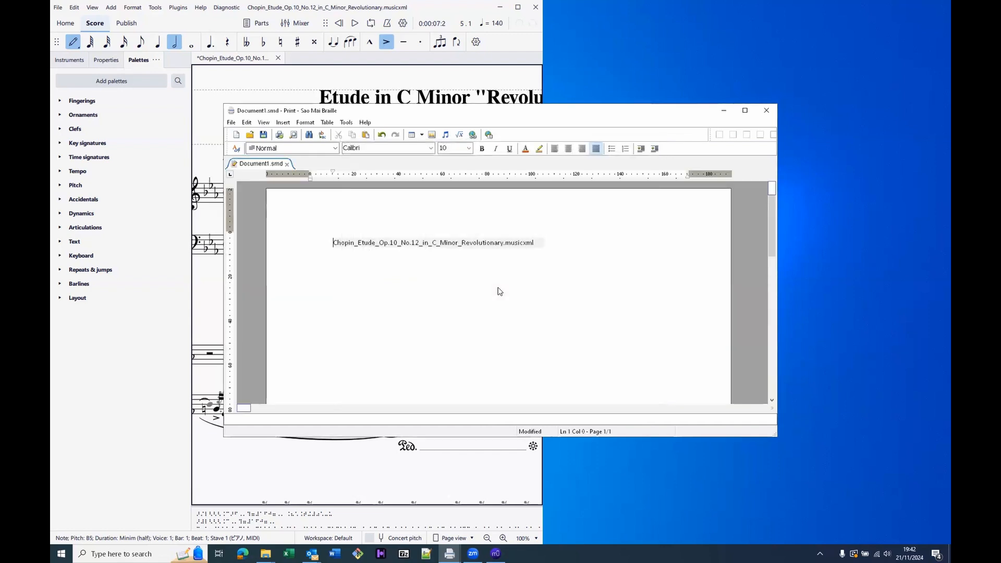
key(Delete)
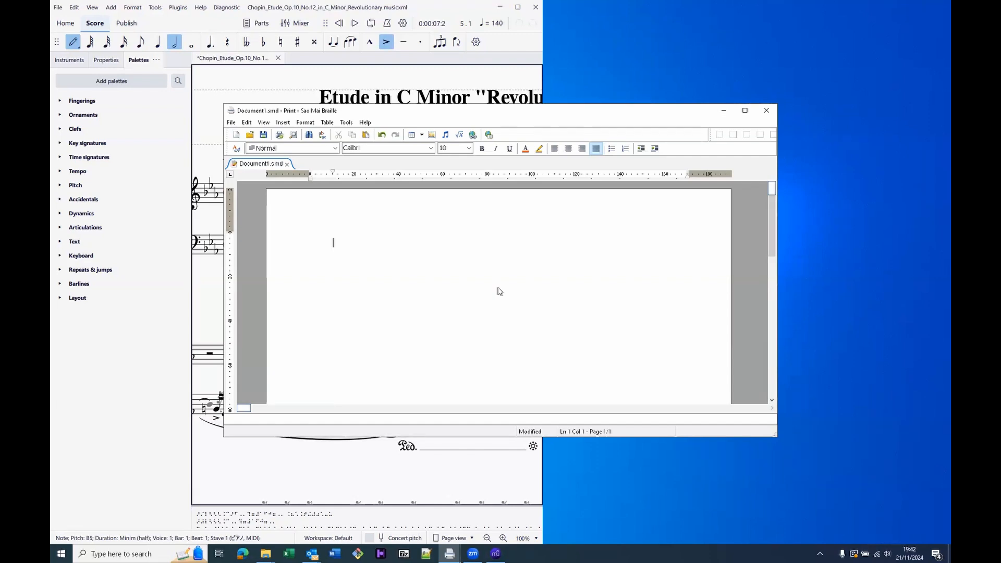
Switch to MuseScore Studio and close the Chopin Revolutionary Etude score without saving its changes
key(alt+Tab)
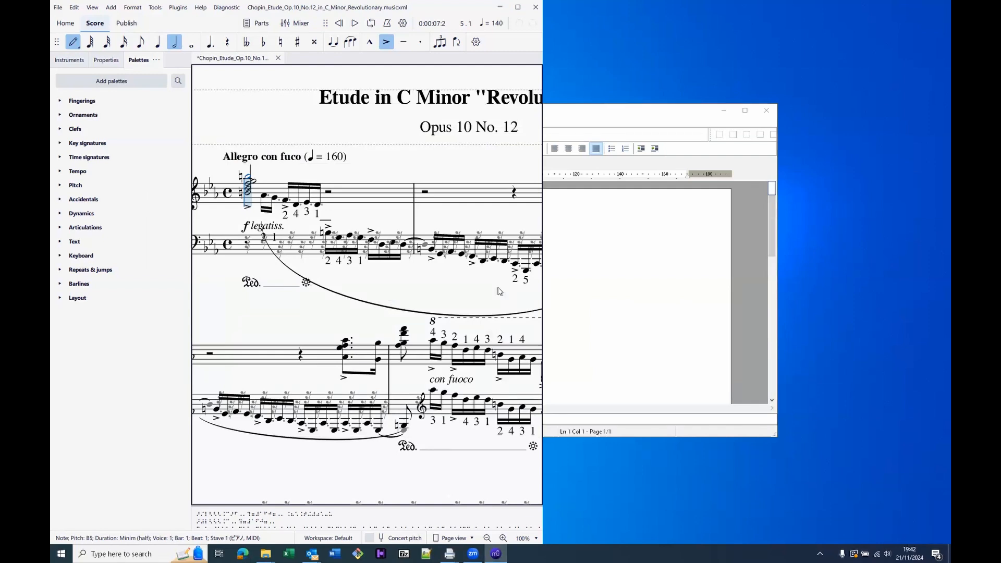
key(ctrl+w)
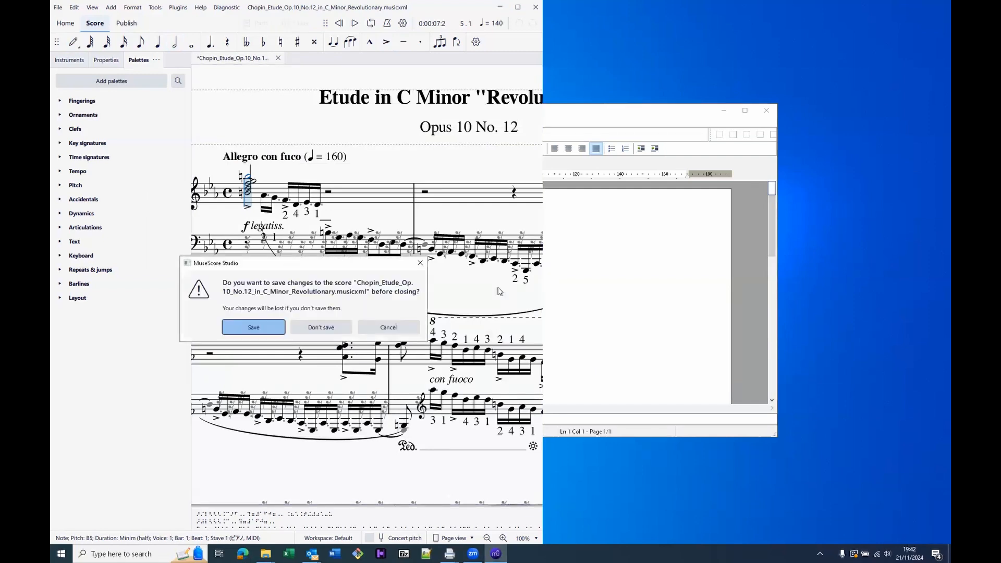
key(Tab)
key(Tab)
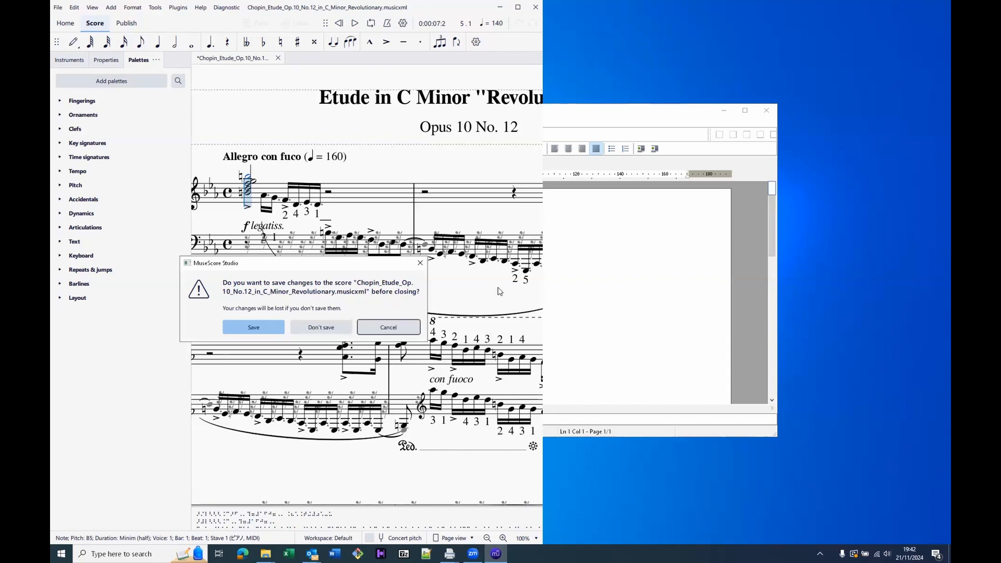
key(shift+Tab)
key(Return)
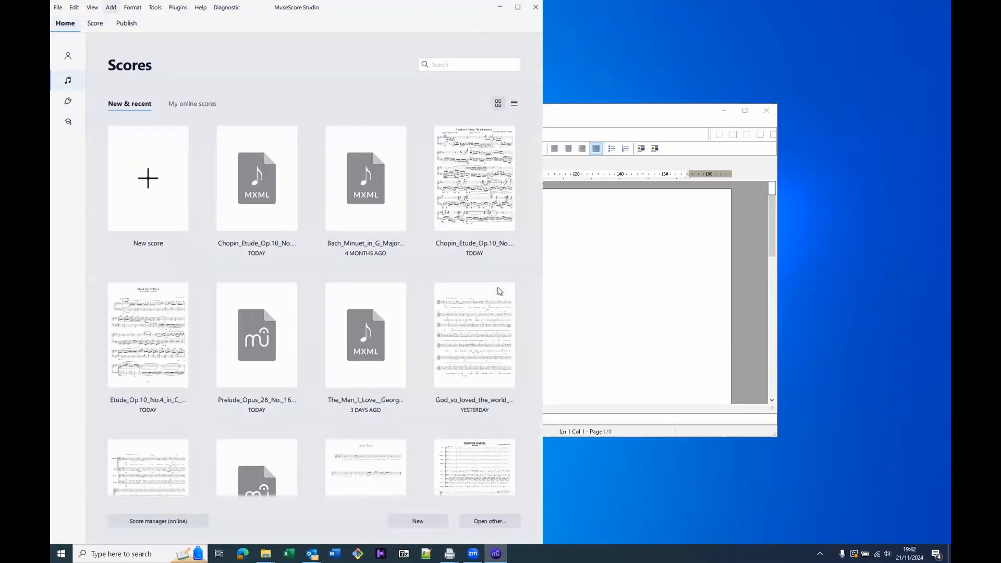
Open Brahms_Johannes_-_5_Lieder_Op.49_No.4_-_Wiegenlied.musicxml and play its opening bars
key(ctrl+o)
text(brah)
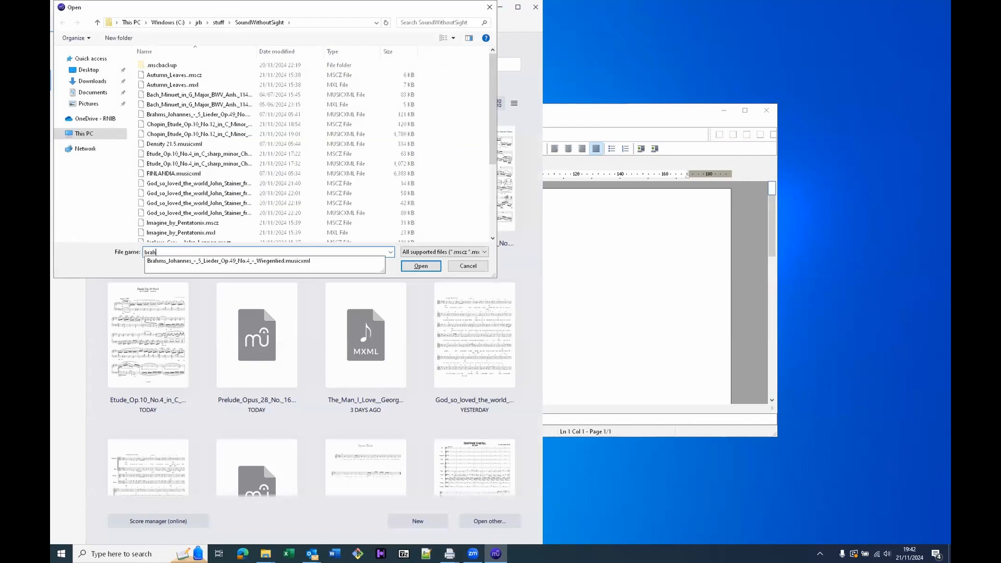
key(Down)
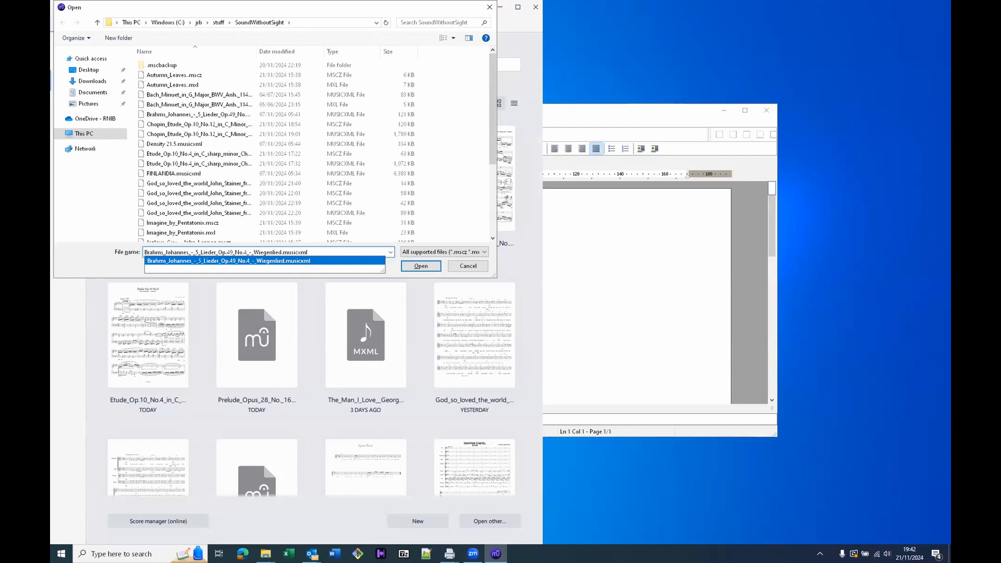
key(Return)
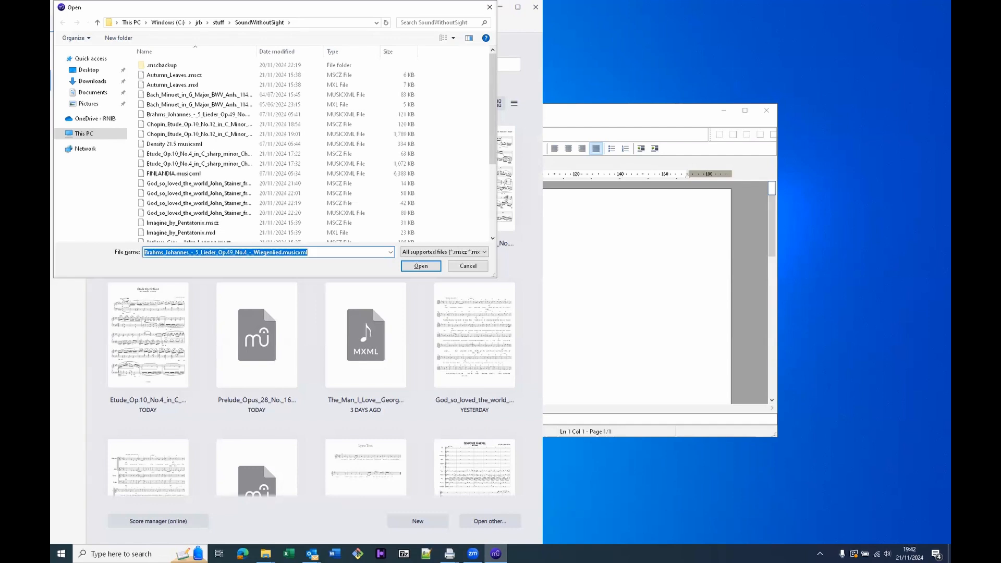
key(Return)
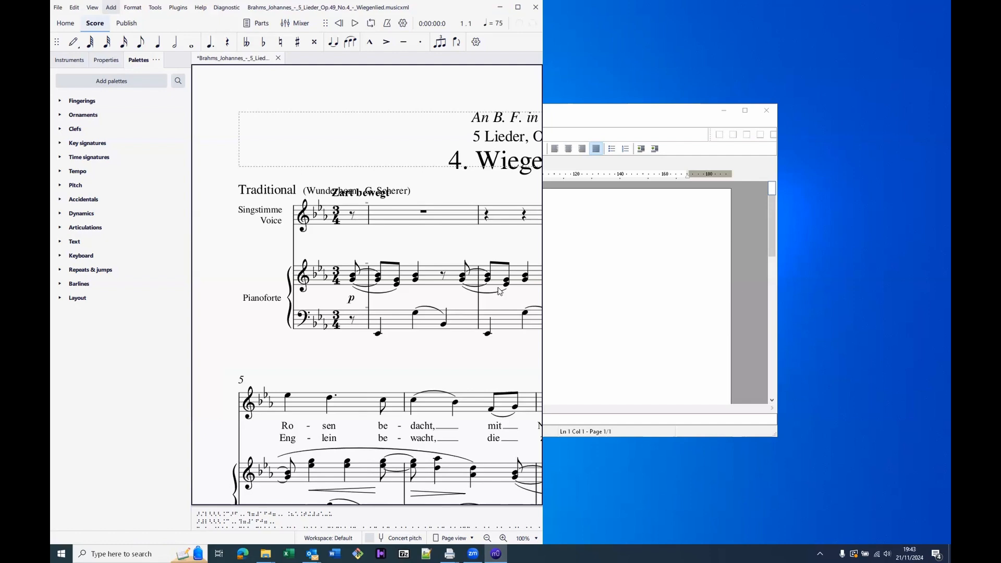
key(space)
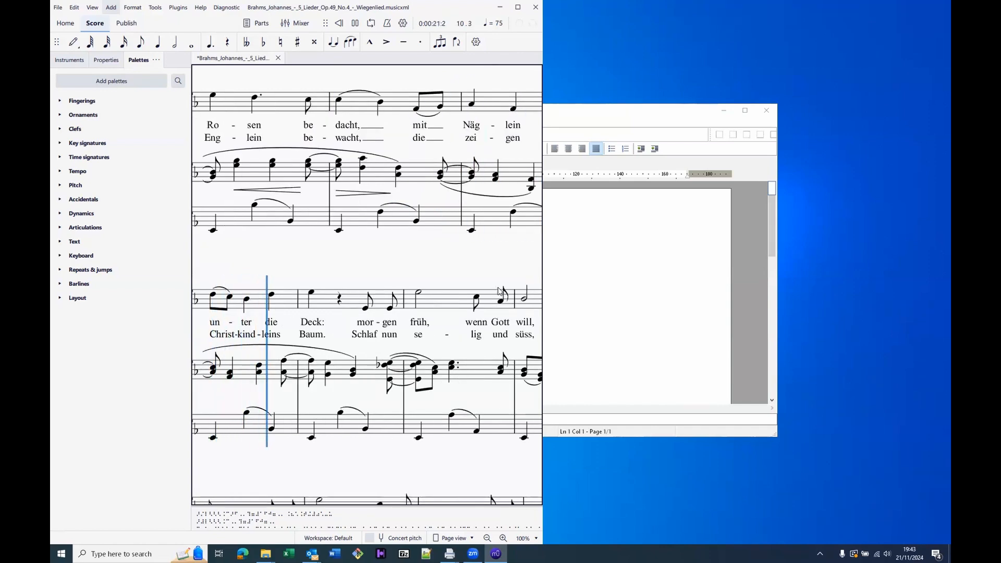
key(space)
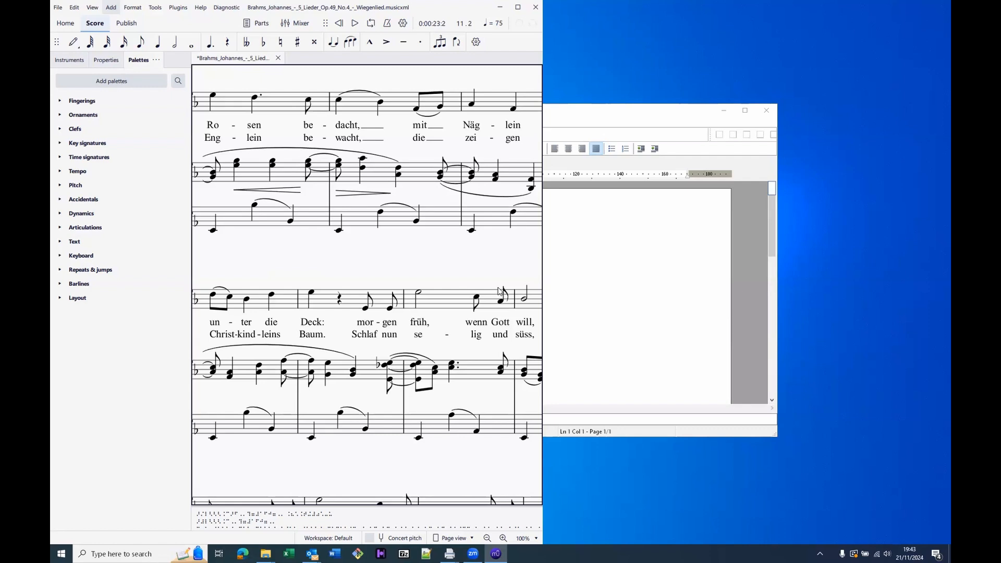
Switch to Sao Mai Braille, insert the Brahms Wiegenlied MusicXML score into the document, and translate it into braille
key(alt+Tab)
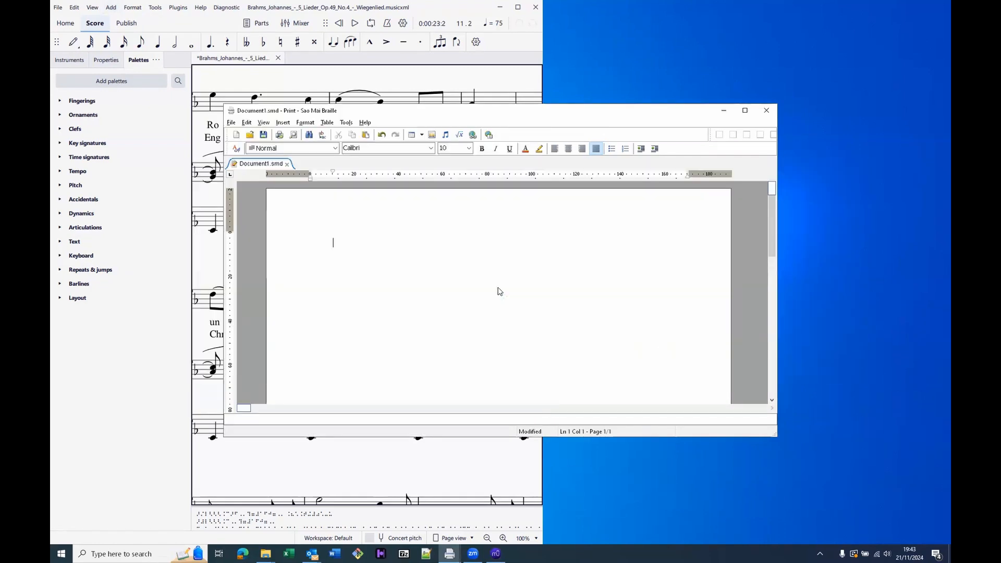
key(ctrl+shift+m)
text(brahm)
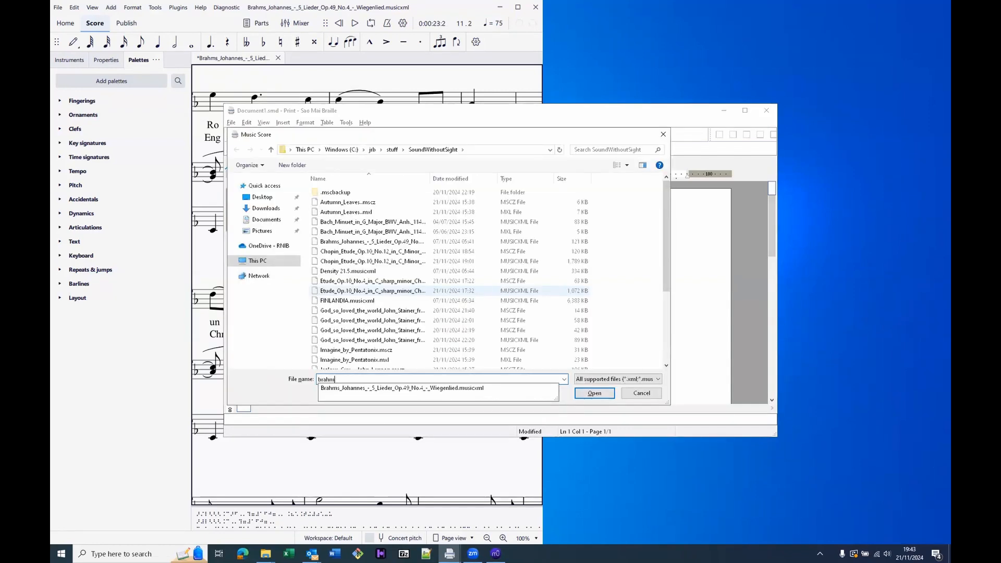
key(Down)
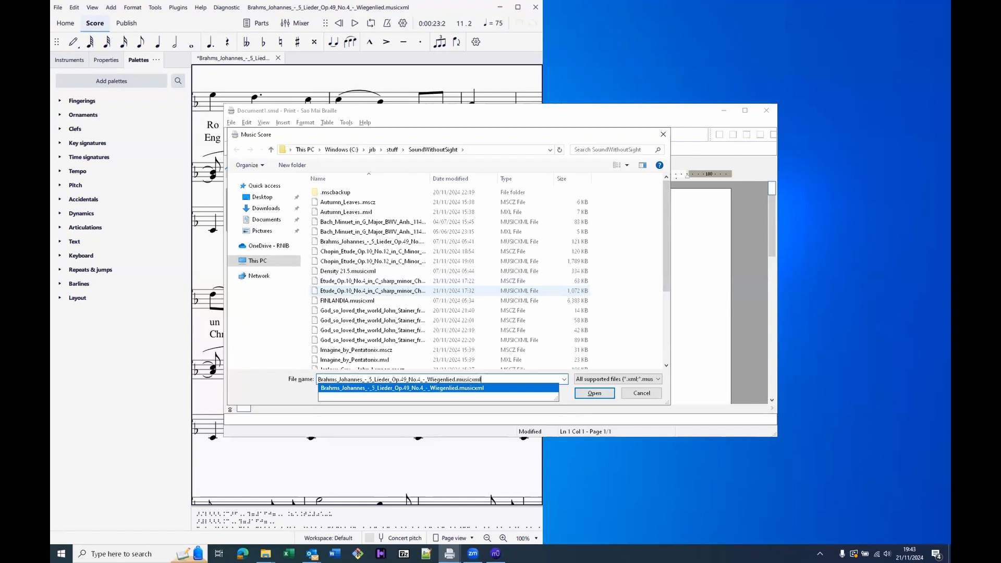
key(Return)
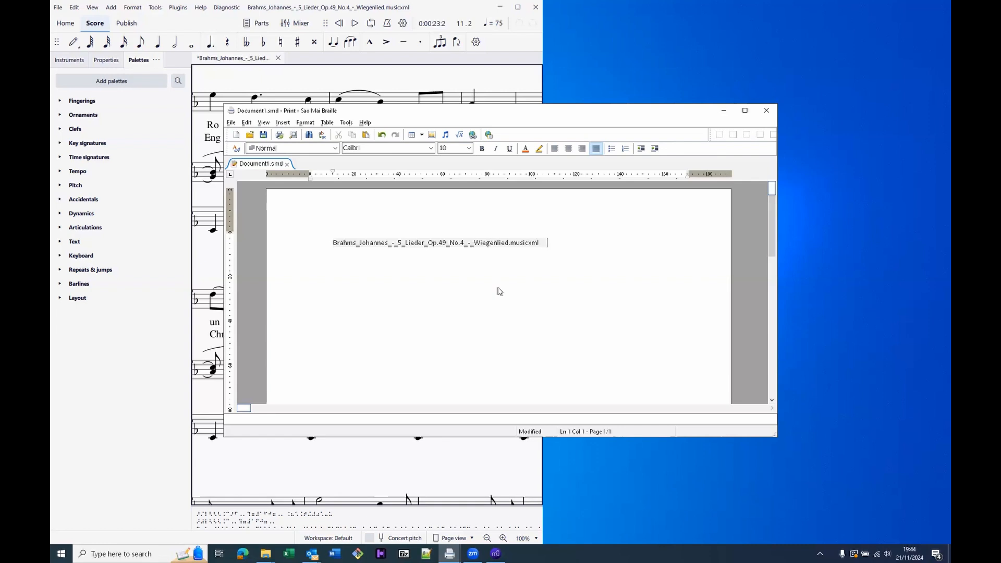
key(ctrl+t)
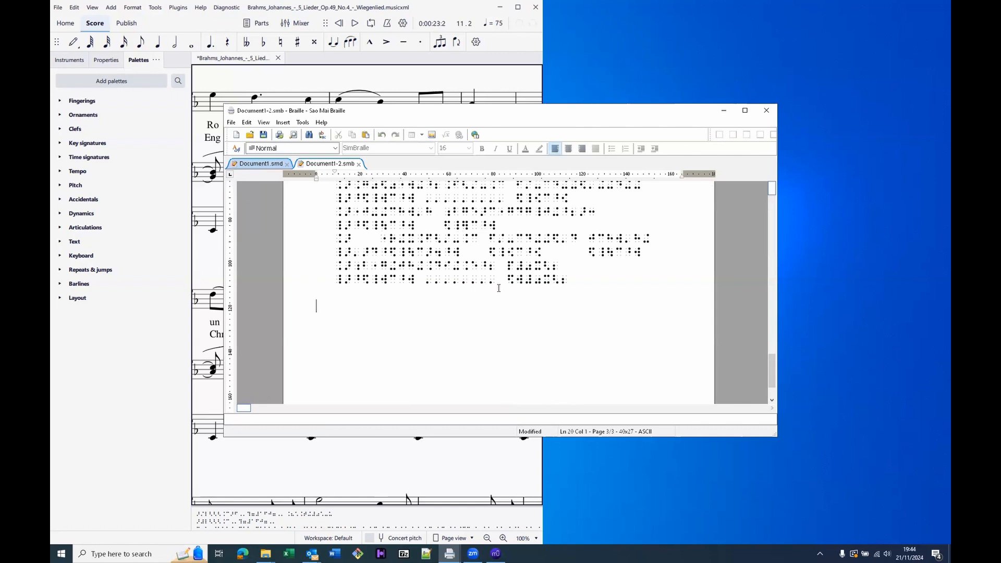
Read the braille translation line by line from its beginning, through the title and credits, to the voice part heading
key(ctrl+Home)
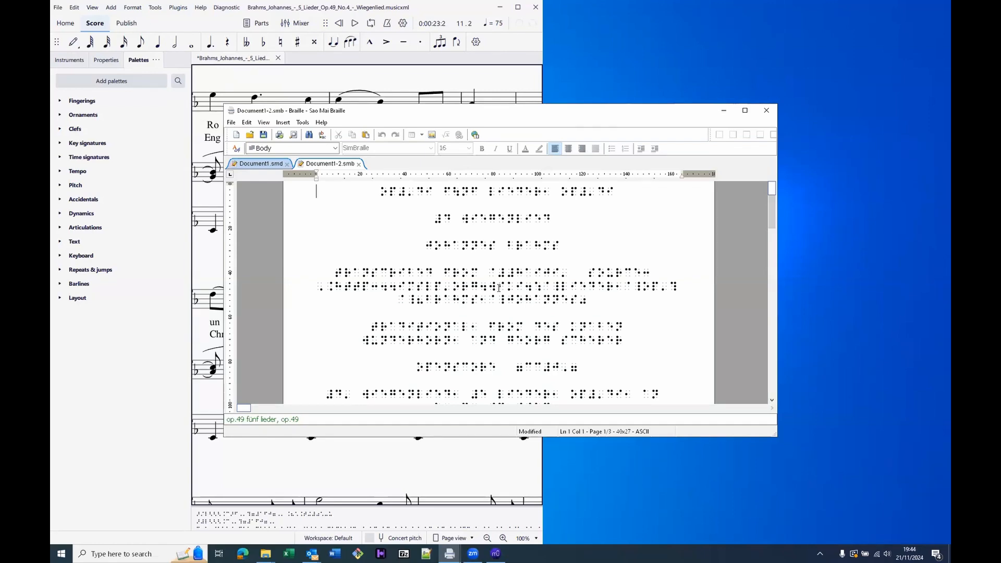
key(Down)
key(Down)
key(Down)
key(Down)
key(Down)
key(Down)
key(Down)
key(Down)
key(Down)
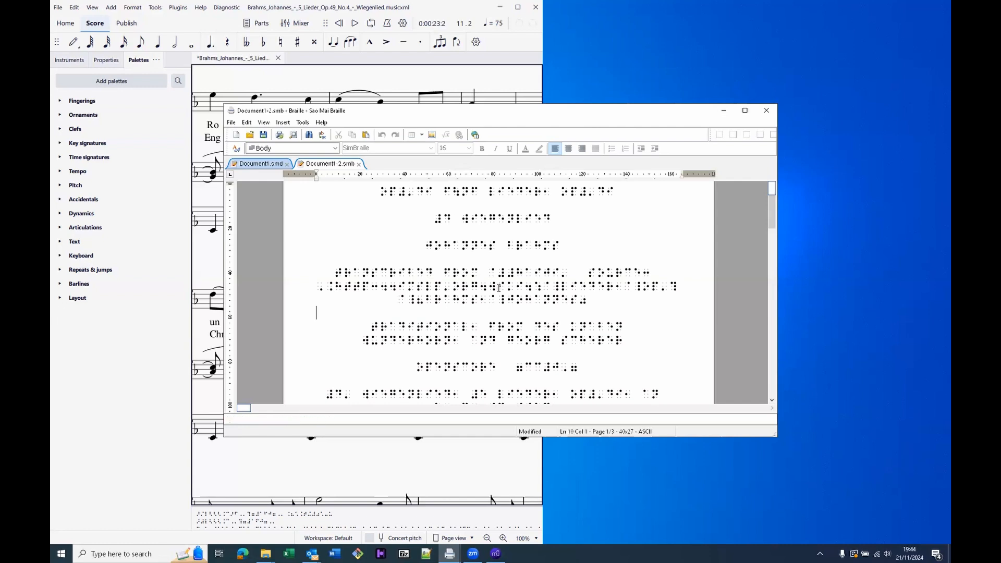
key(Down)
key(Down)
key(Down)
key(Down)
key(Down)
key(Down)
key(Down)
key(Down)
key(Down)
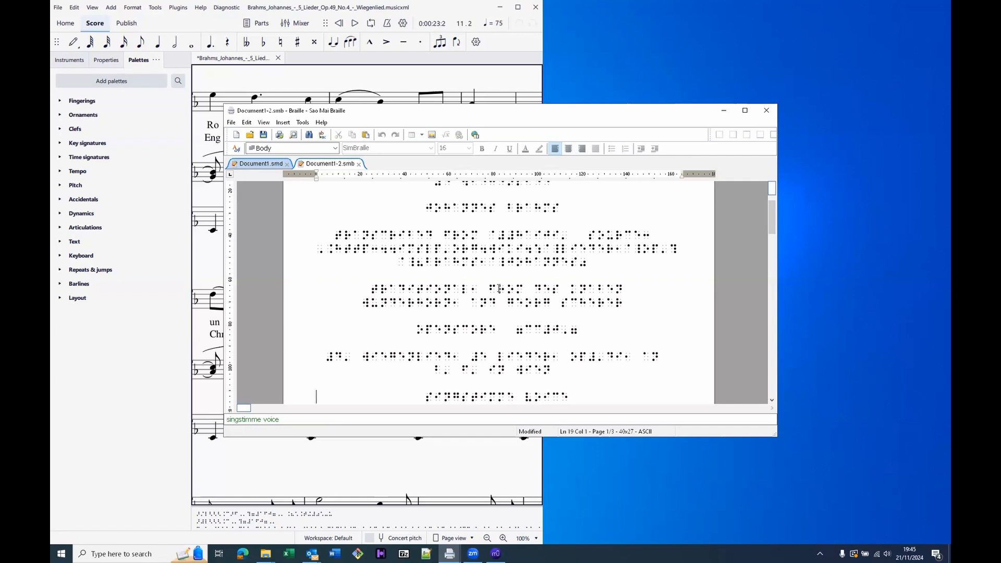
Examine the voice part's key and time signature line and the first alternating lyric and music lines
key(Down)
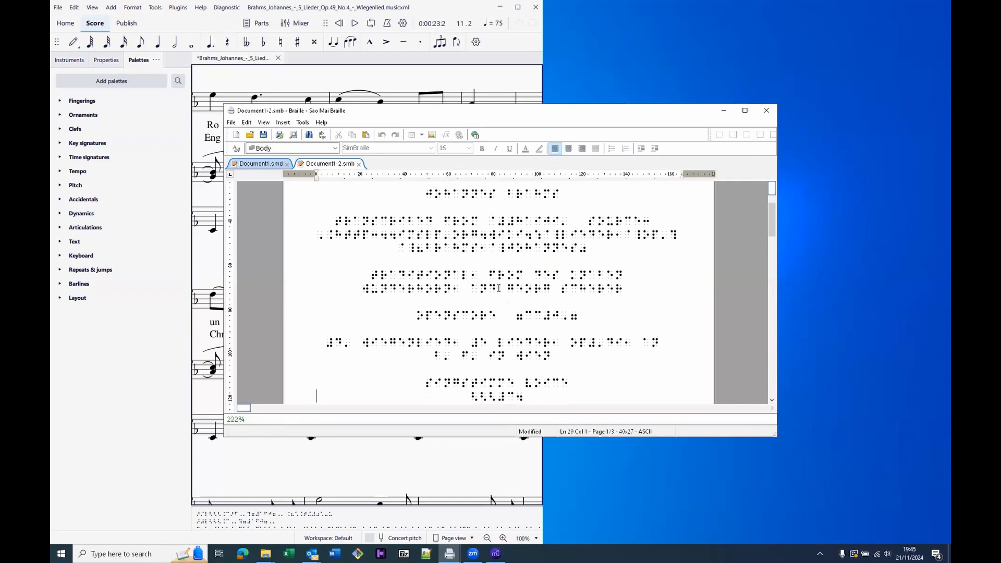
key(Down)
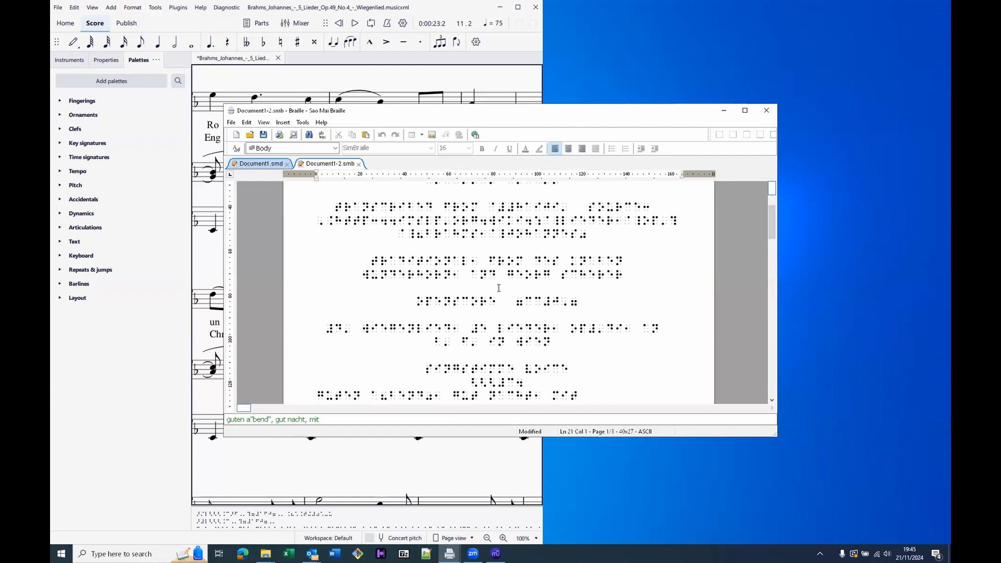
key(Down)
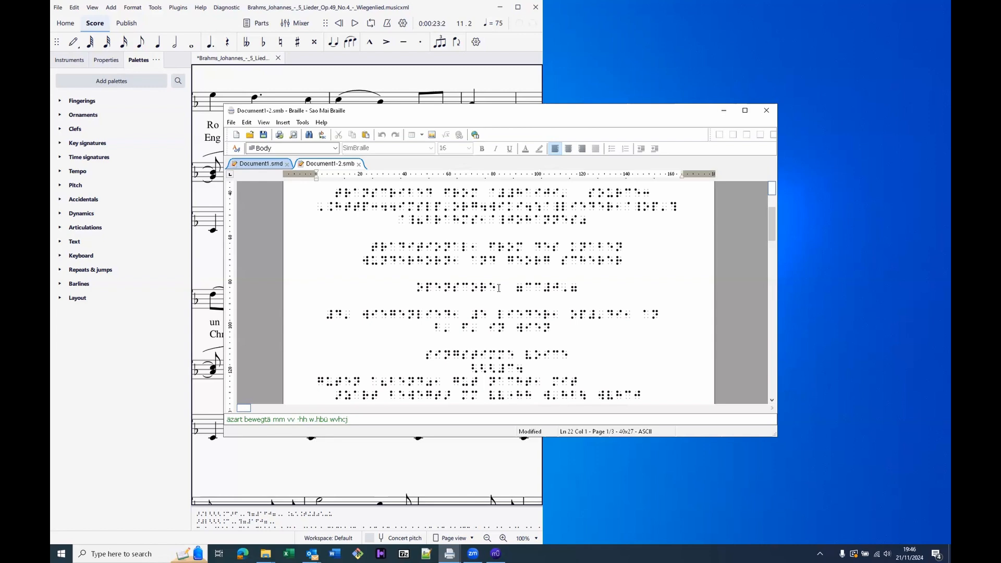
key(Down)
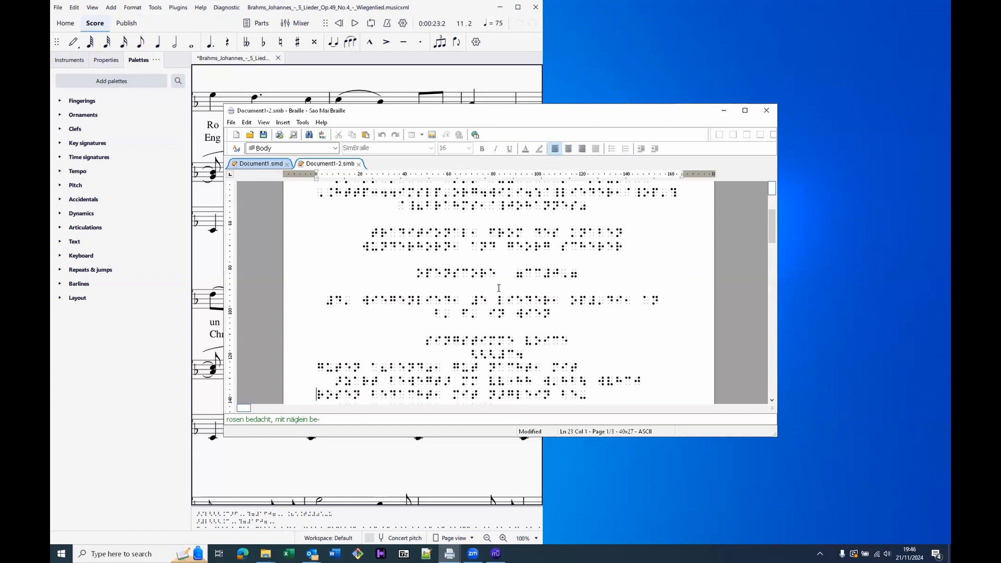
key(Down)
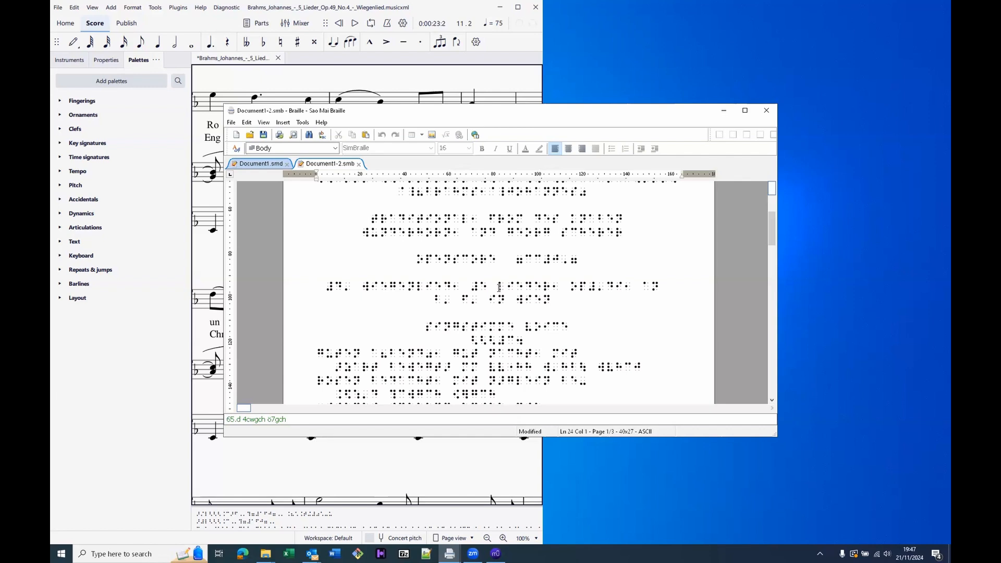
key(Down)
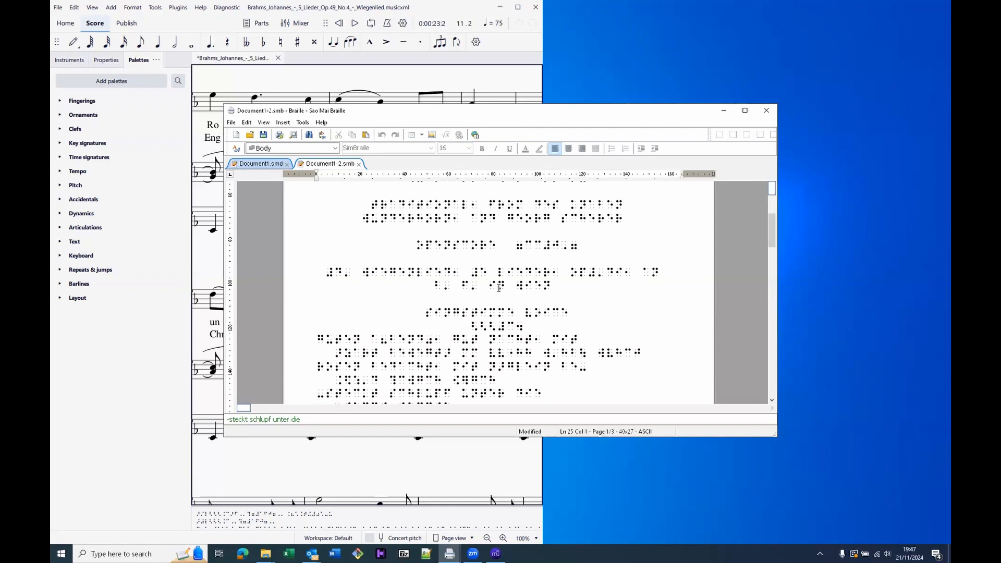
Close the Brahms braille translation without saving and delete the inserted Brahms score from the print document
key(alt+F4)
key(Tab)
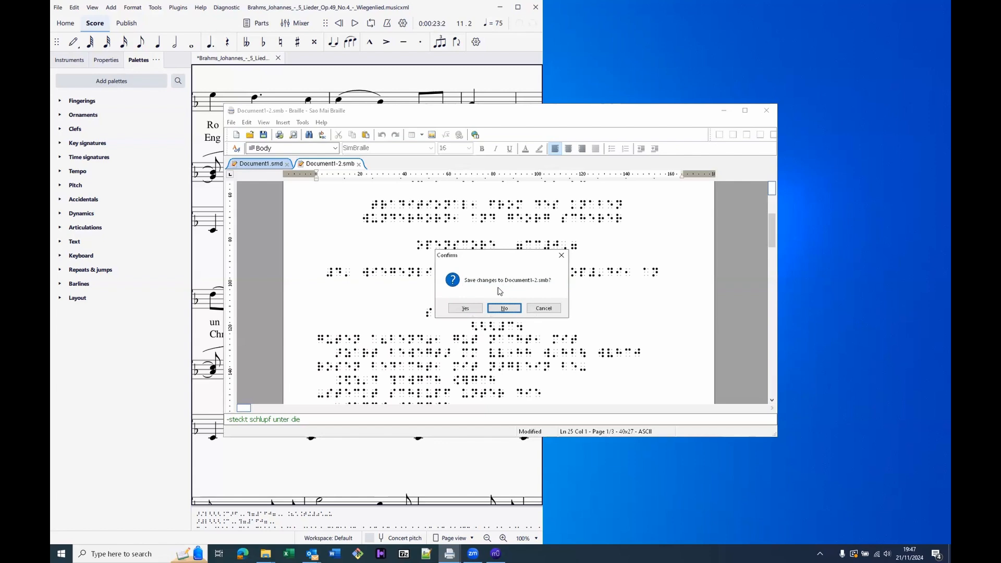
key(Return)
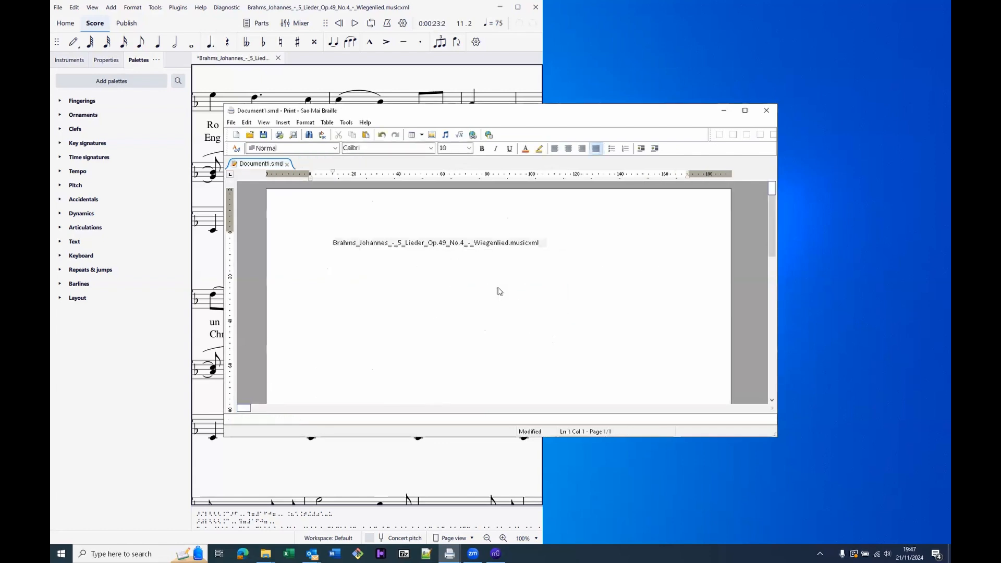
key(Delete)
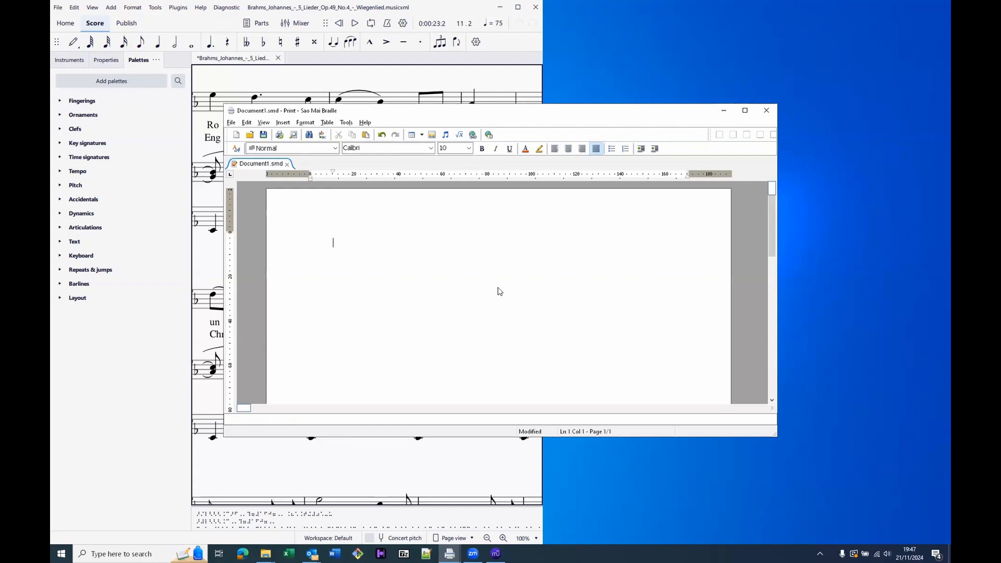
Insert the Bach_Minuet_in_G_Major_BWV_Anh._114.musicxml score into the print document
key(ctrl+o)
text(bach)
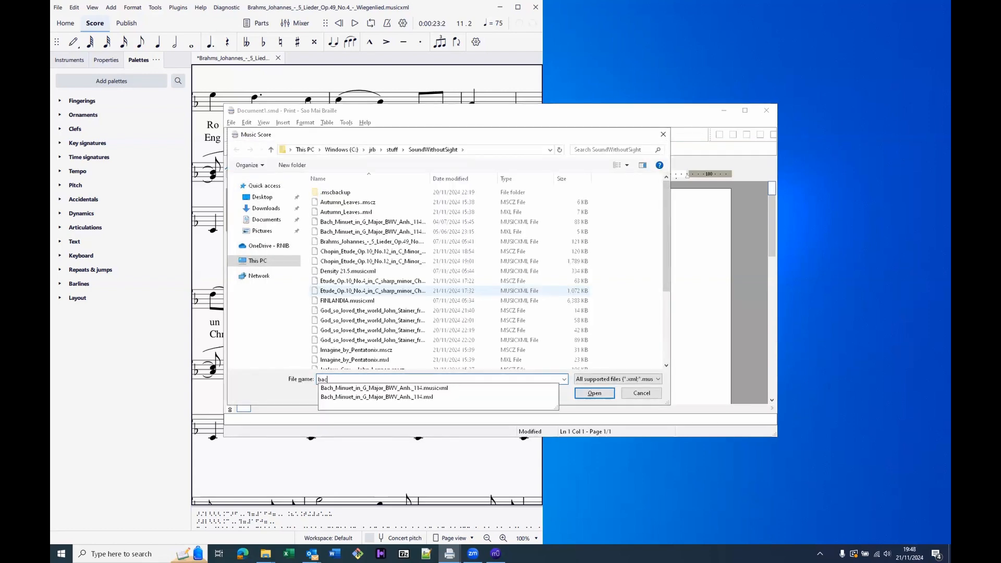
key(Down)
key(Return)
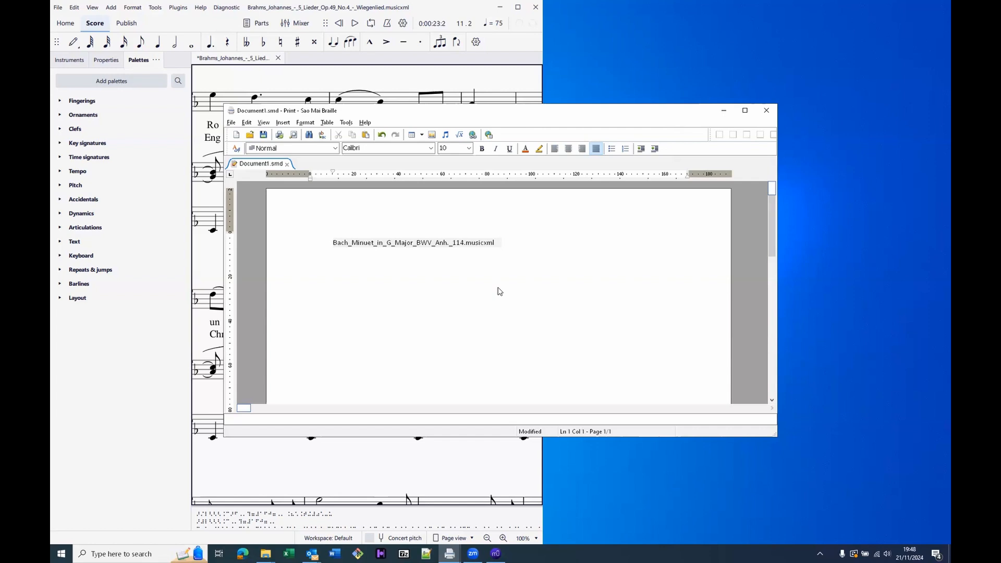
Open the Music Braille profiles settings in the program options
key(alt+t)
key(Escape)
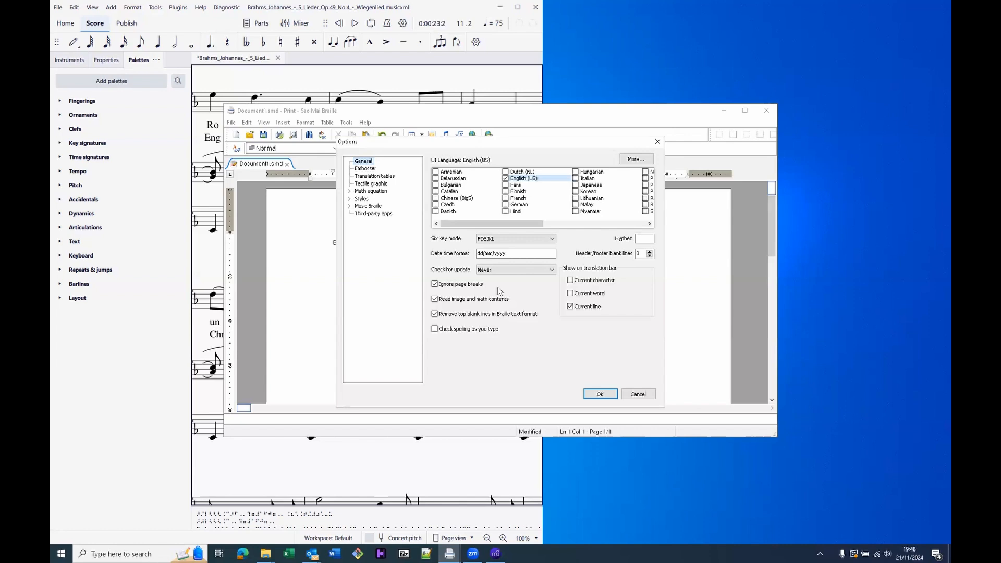
key(Down)
key(Down)
key(Down)
key(Down)
key(Down)
key(Down)
key(Right)
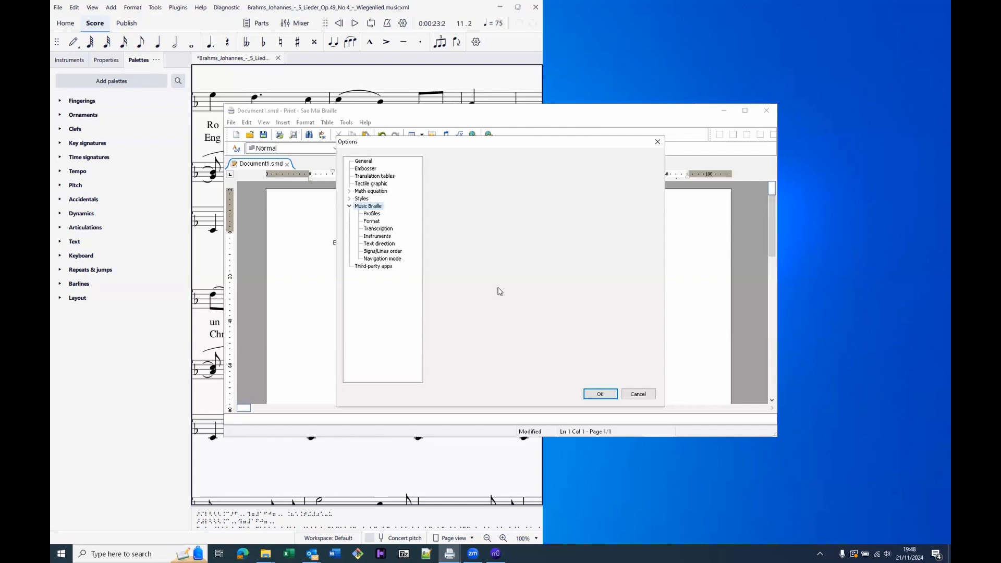
key(Down)
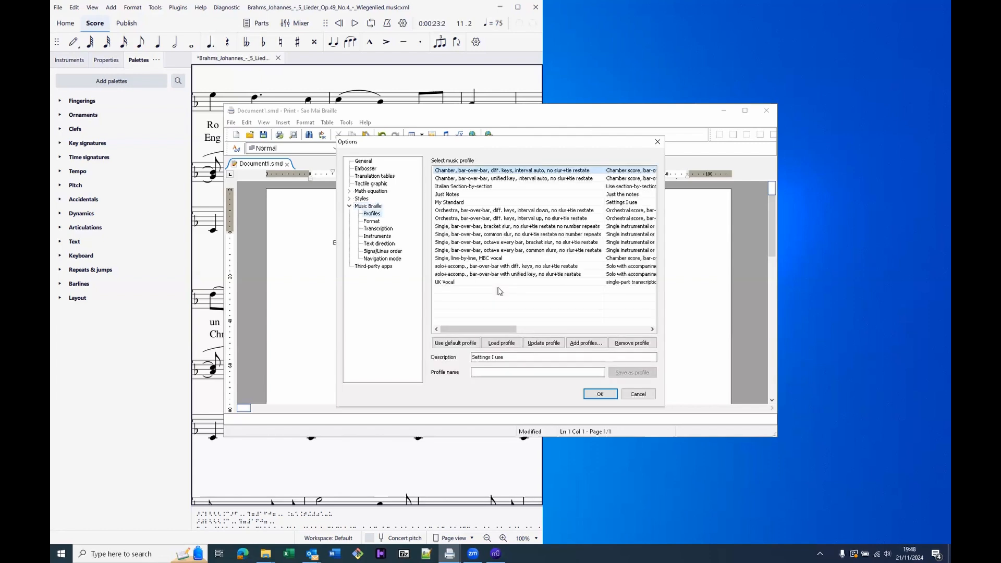
Select the My Standard music profile and confirm the options
key(Tab)
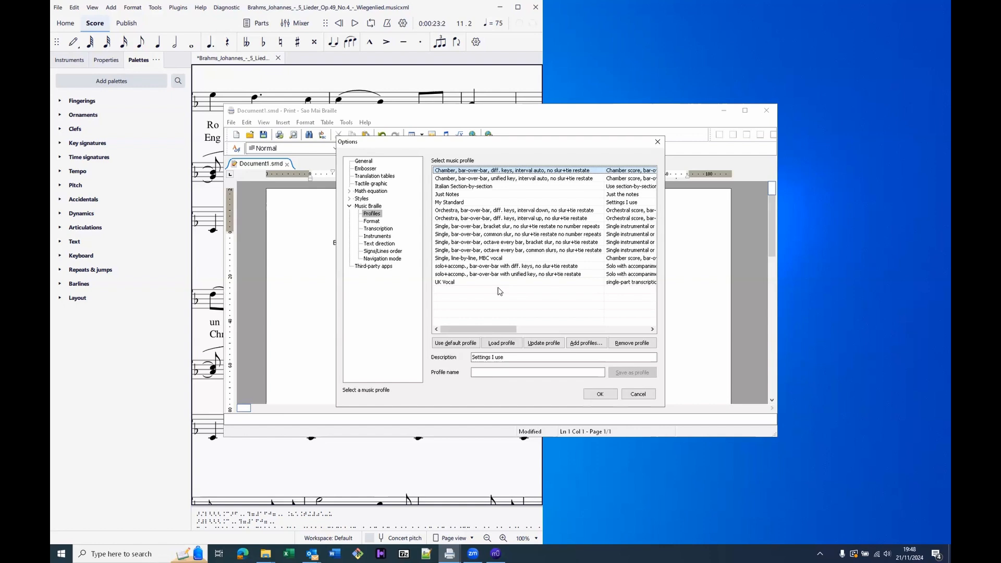
key(m)
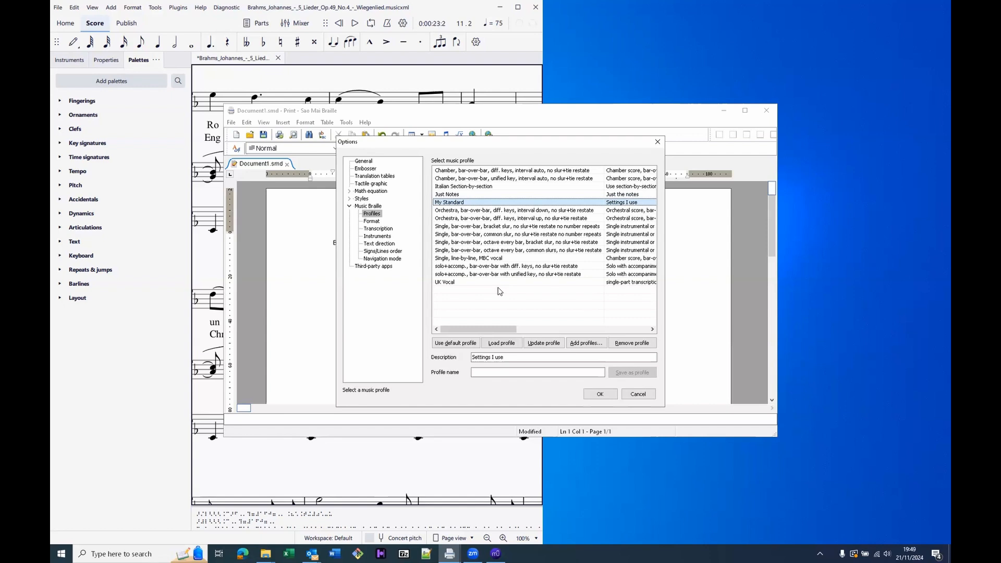
key(Tab)
key(Tab)
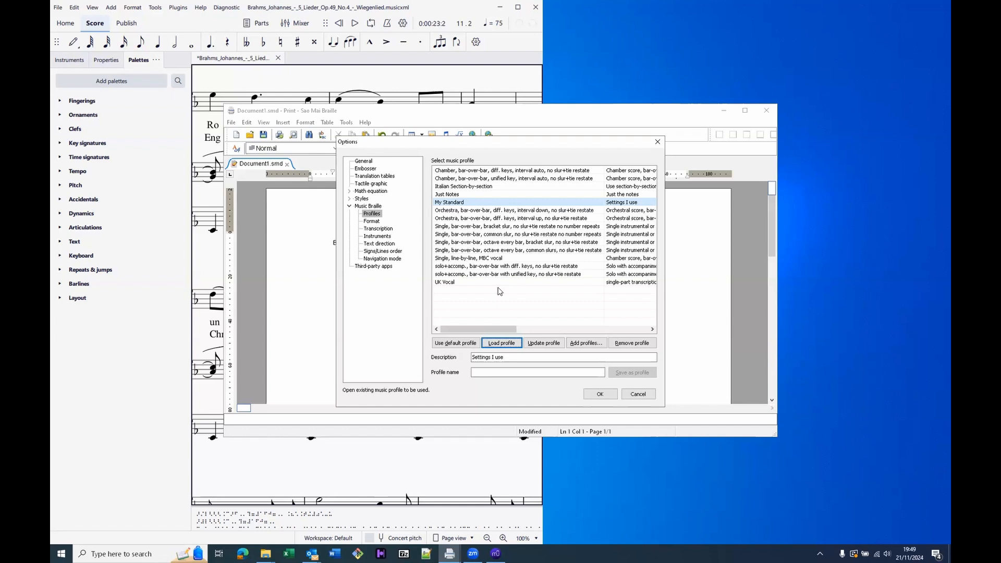
key(Tab)
key(Tab)
key(Tab)
key(Tab)
key(Tab)
key(Tab)
key(Return)
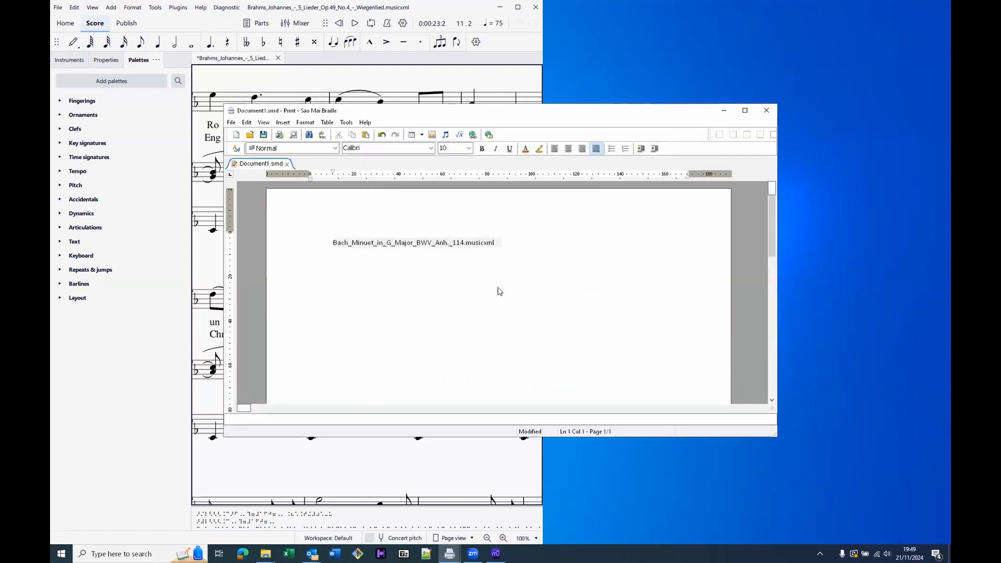
Translate the Bach Minuet score into braille and read from the beginning down to the first line of piano music
key(ctrl+t)
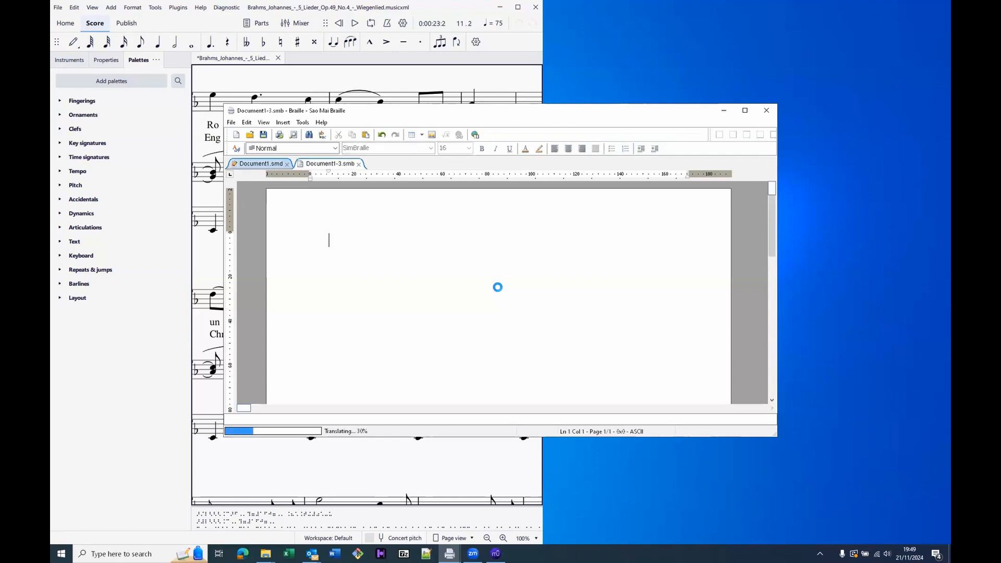
key(ctrl+Home)
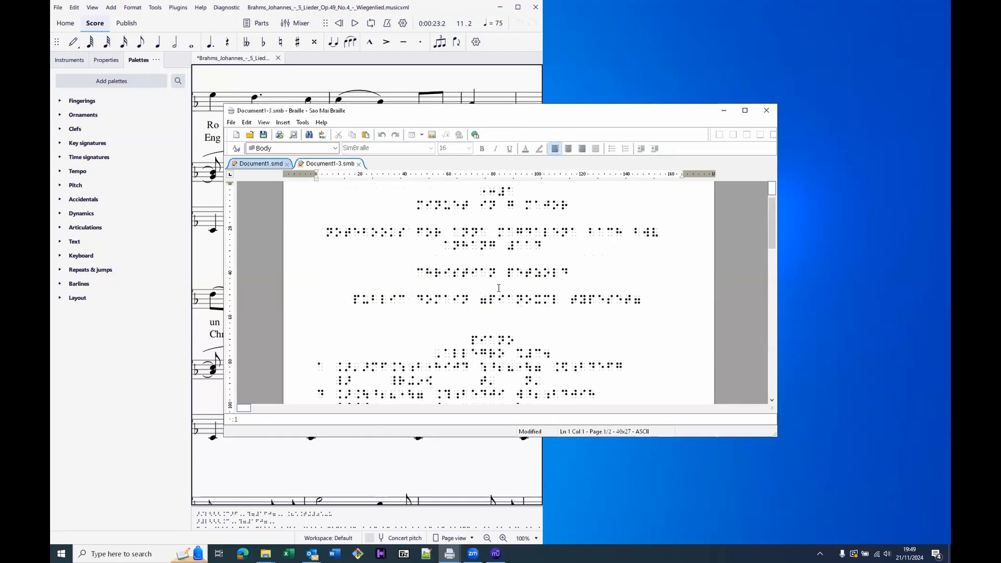
key(Down)
key(Down)
key(Down)
key(Down)
key(Down)
key(Down)
key(Down)
key(Down)
key(Down)
key(Down)
key(Down)
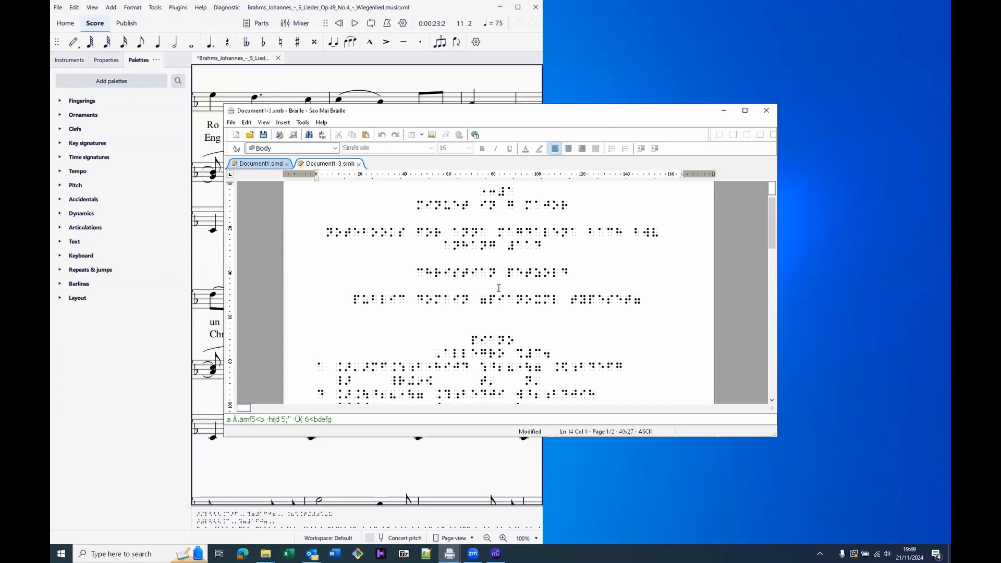
Examine the first line of piano music in the braille Bach Minuet sign by sign
key(Right)
key(Right)
key(Right)
key(Right)
key(Right)
key(Right)
key(Right)
key(Right)
key(Right)
key(Right)
key(Right)
key(Right)
key(Right)
key(Right)
key(Right)
key(Right)
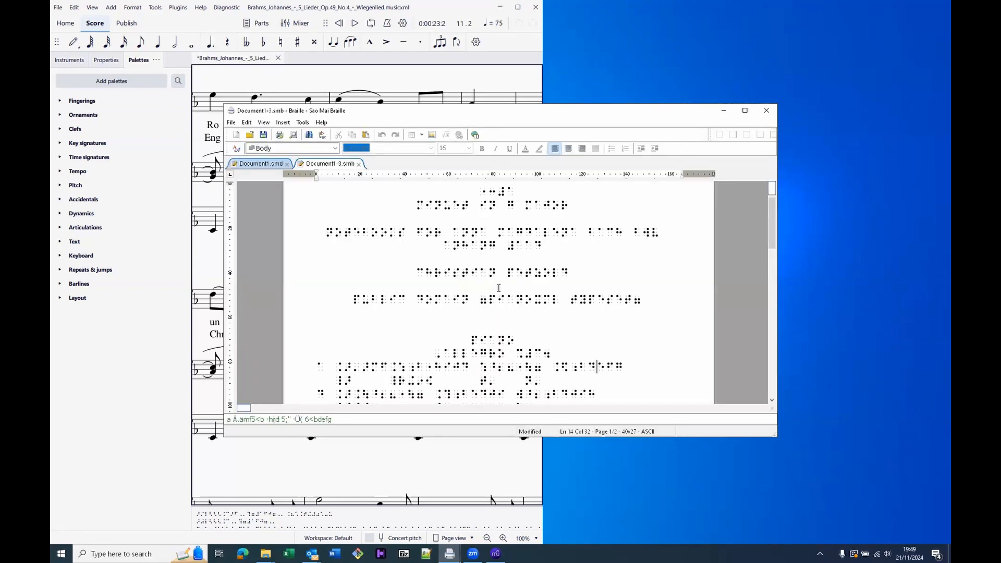
Close the braille document Document1-3.smb and open the Music Braille transcription settings in the program options
key(alt+F4)
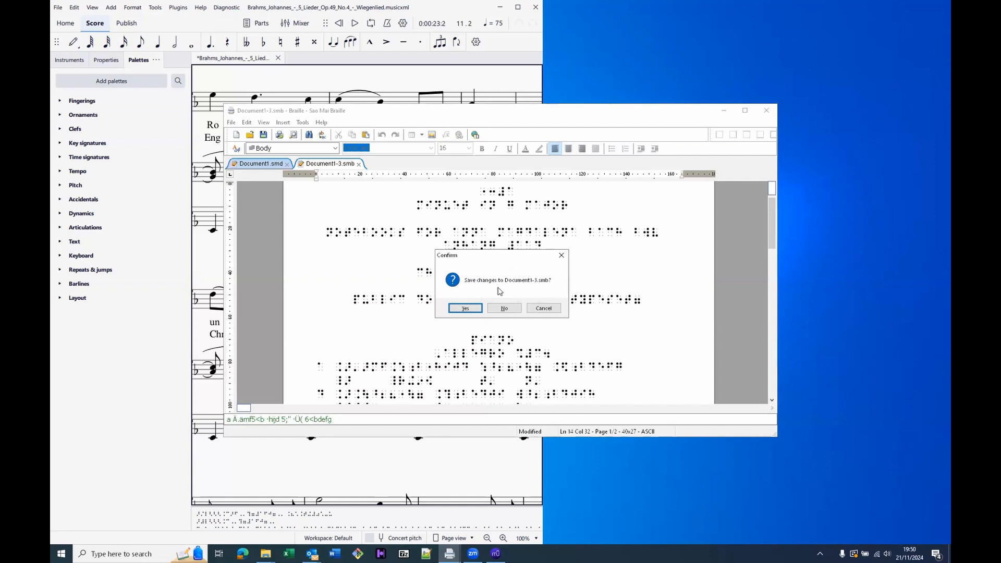
key(Return)
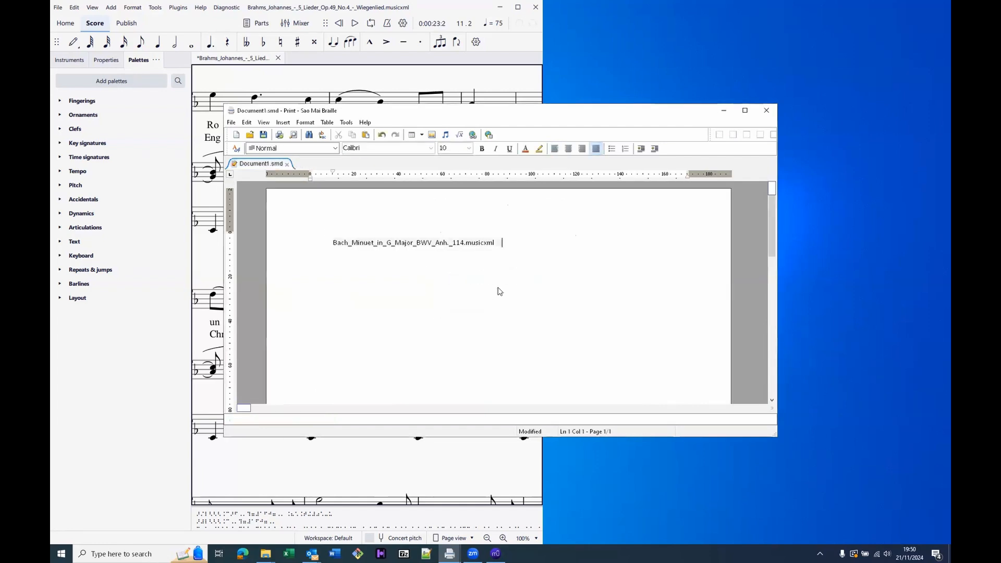
key(alt+t)
key(Up)
key(Return)
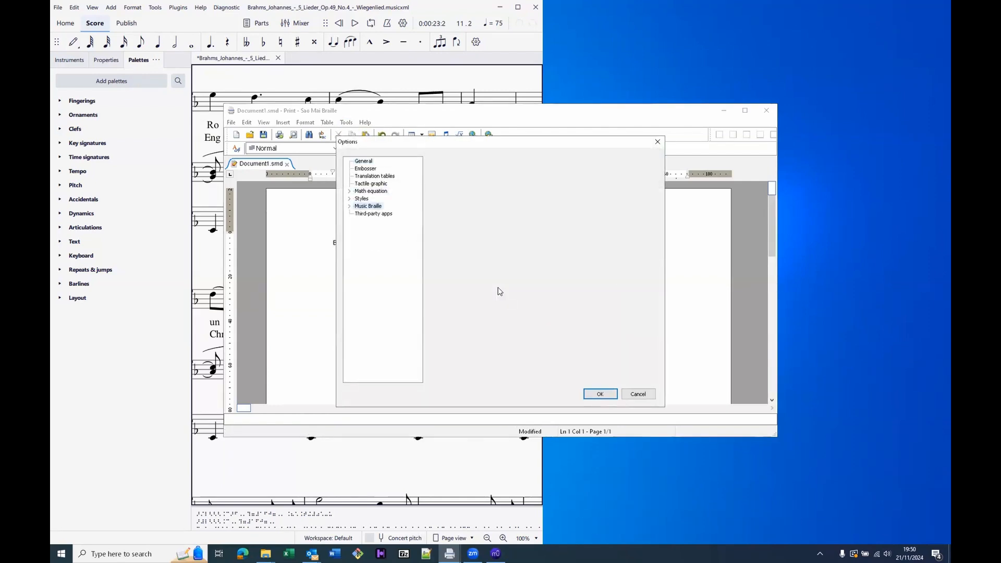
key(Right)
key(Down)
key(Down)
key(Down)
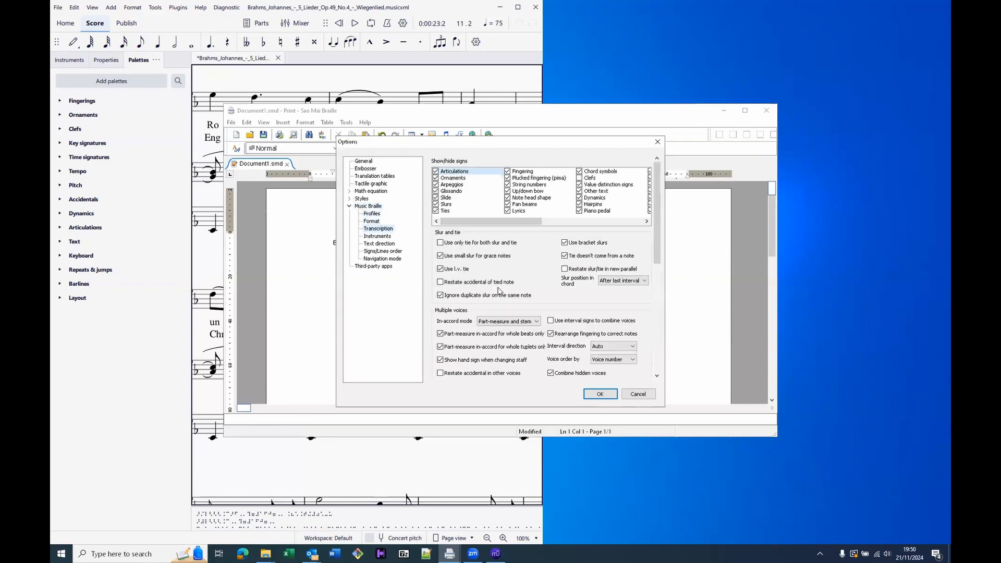
Hide the articulations, ornaments, arpeggios, glissando and slide signs in the music braille transcription
key(Tab)
key(space)
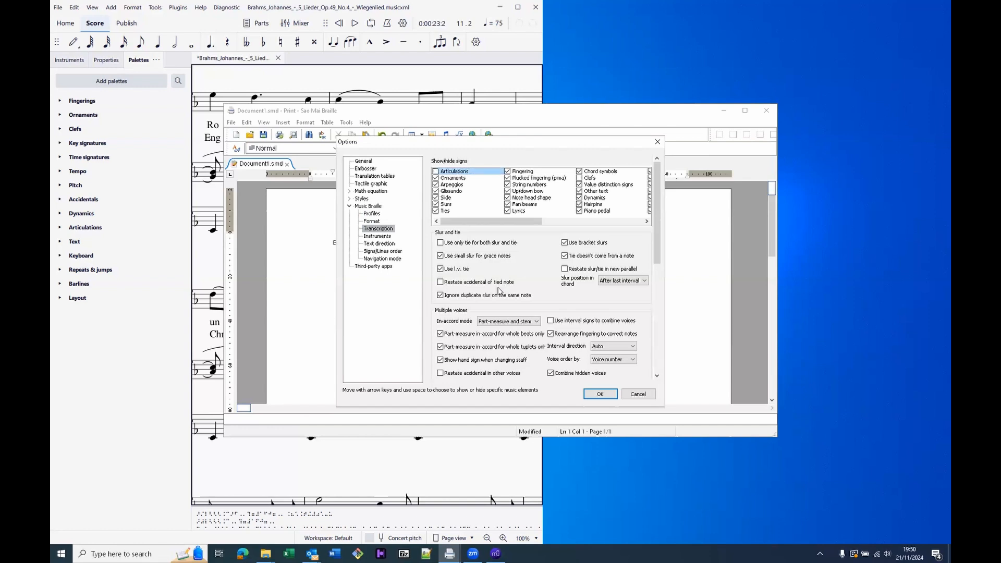
key(Down)
key(space)
key(Down)
key(space)
key(Down)
key(space)
key(Down)
key(space)
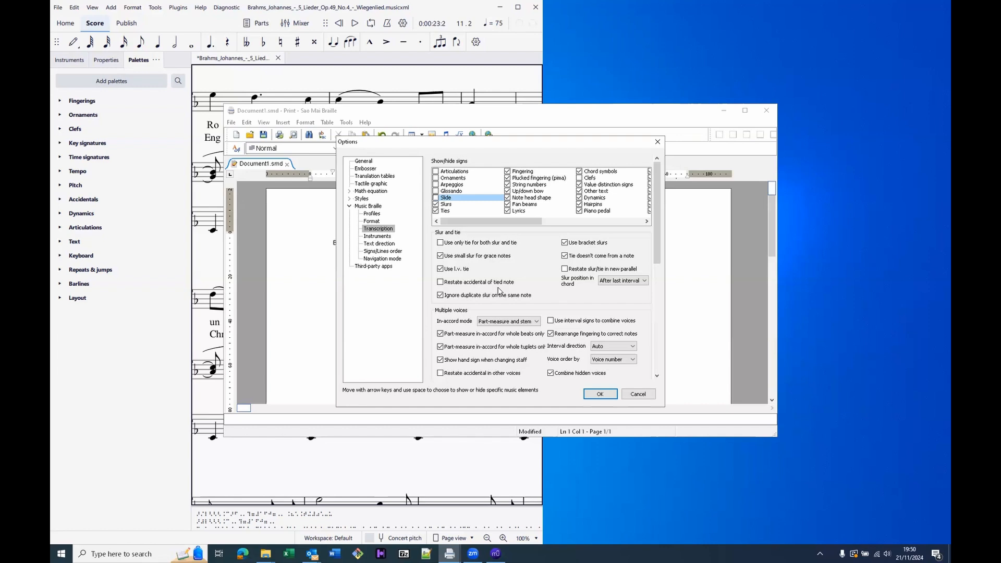
Fill in a new music profile with the description "Just the notes" and the profile name "Basic"
key(shift+Tab)
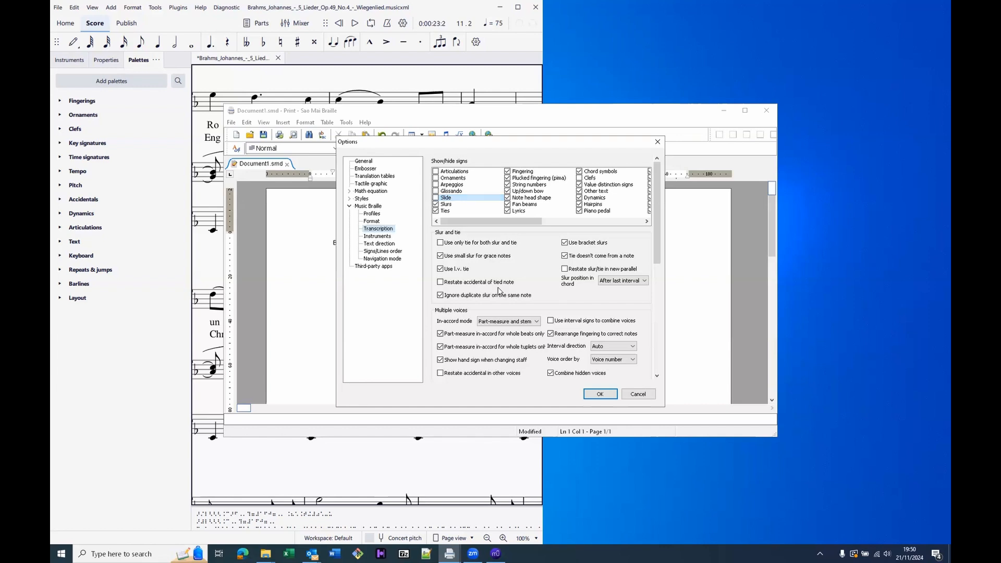
key(Up)
key(Up)
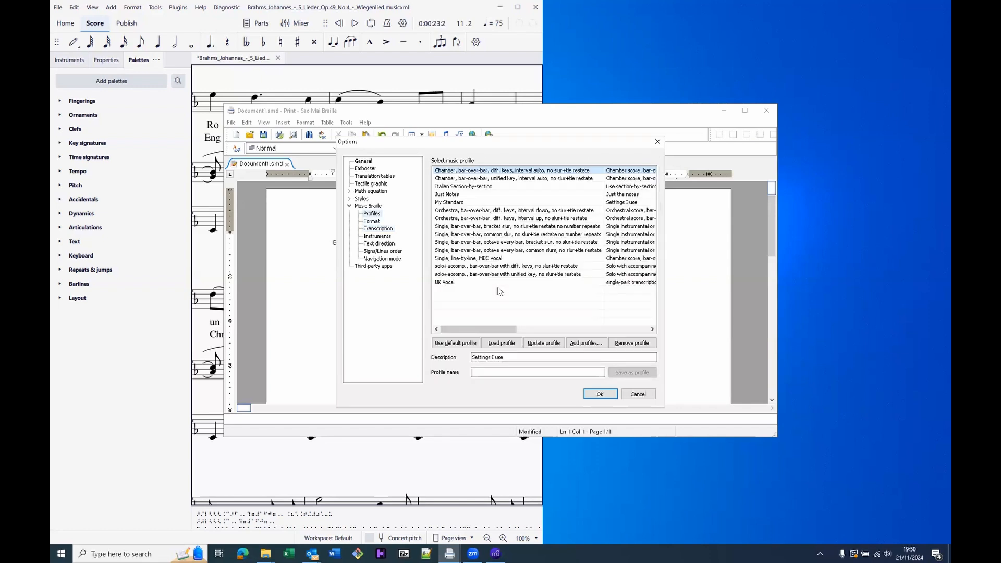
key(Tab)
key(Tab)
key(Tab)
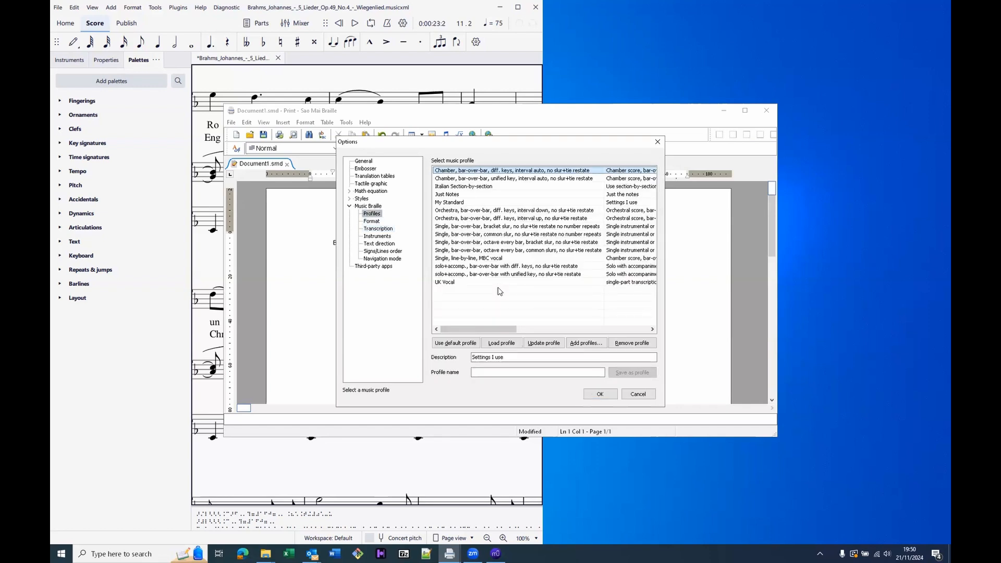
key(Tab)
key(Tab)
key(Tab)
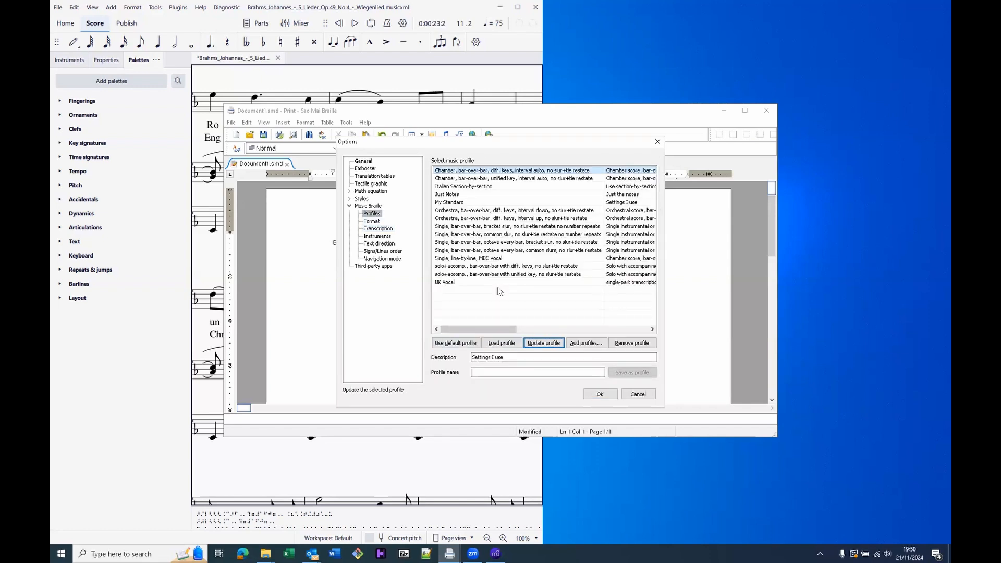
key(Tab)
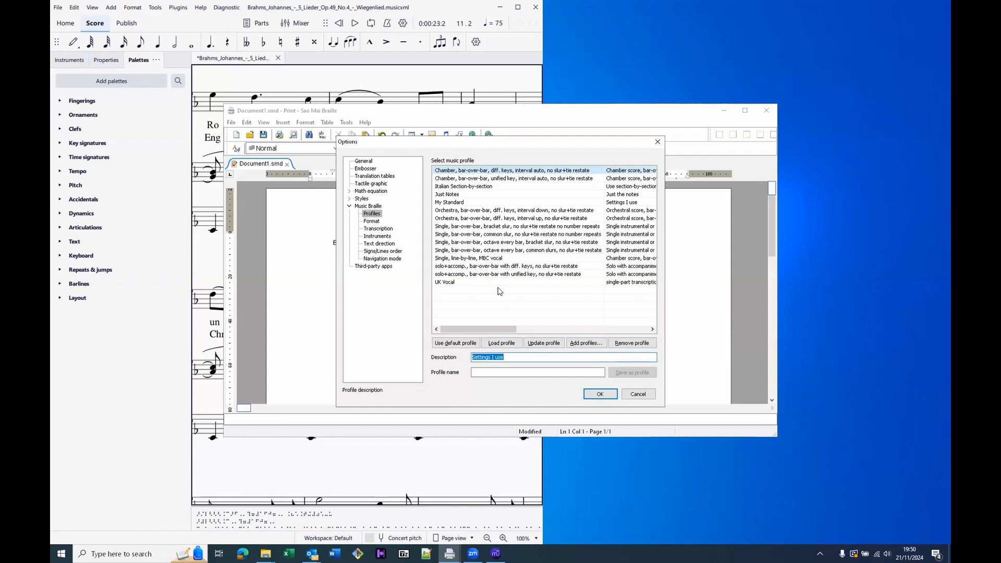
key(BackSpace)
text(Just the notes)
key(Tab)
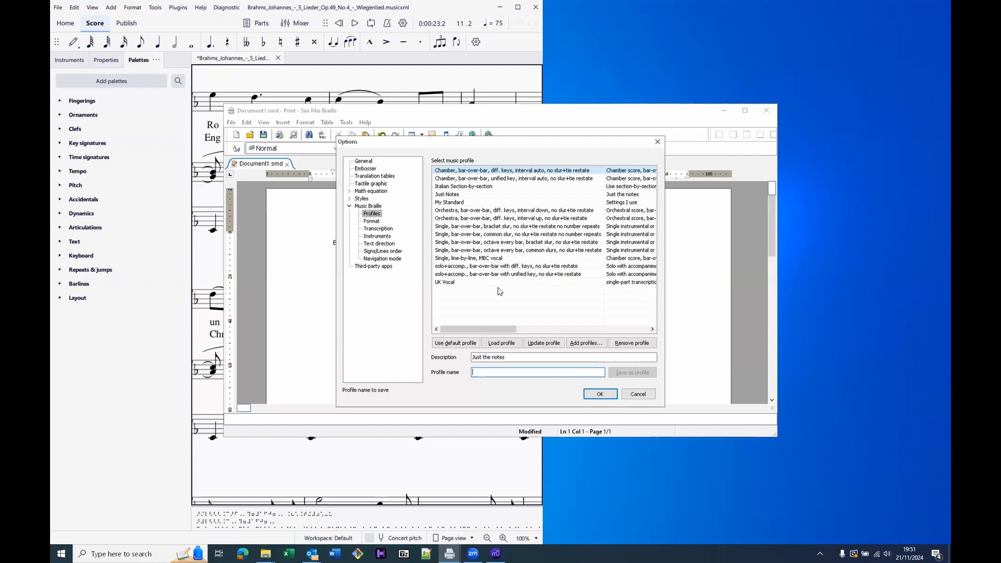
text(Basic)
key(Tab)
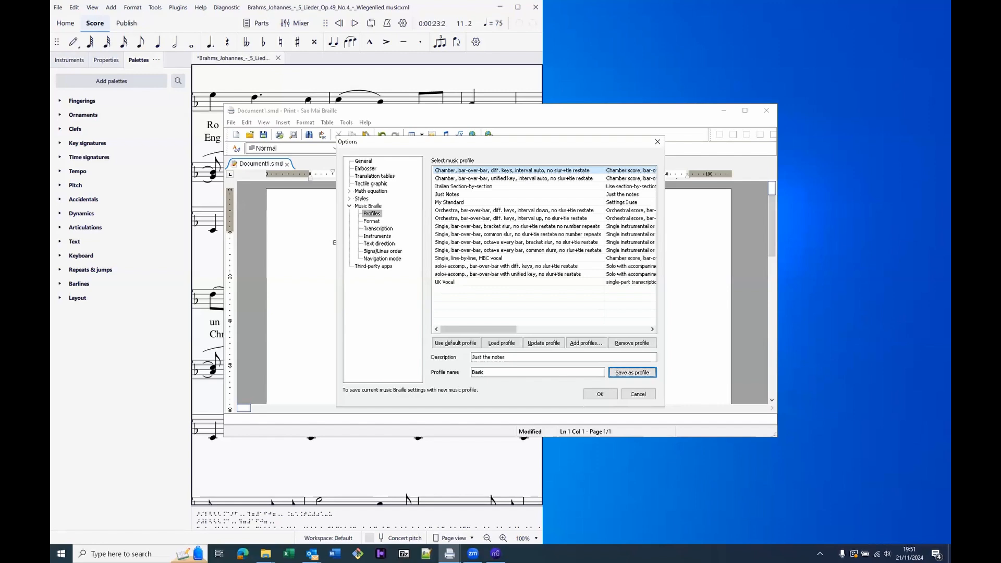
Apply the existing Just Notes music profile and translate the Bach Minuet score into braille
key(shift+Tab)
key(shift+Tab)
key(shift+Tab)
key(shift+Tab)
key(shift+Tab)
key(shift+Tab)
key(shift+Tab)
key(shift+Tab)
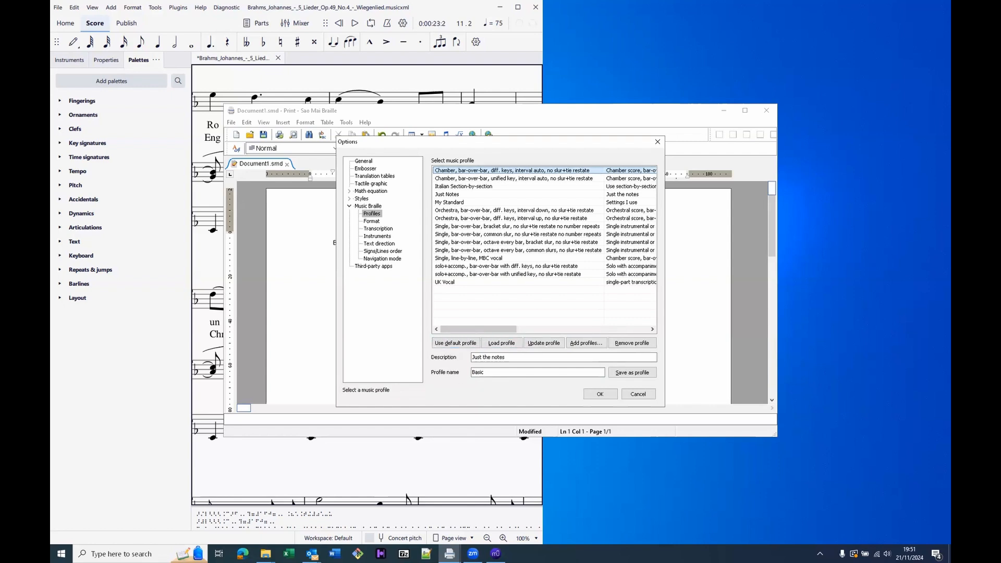
key(j)
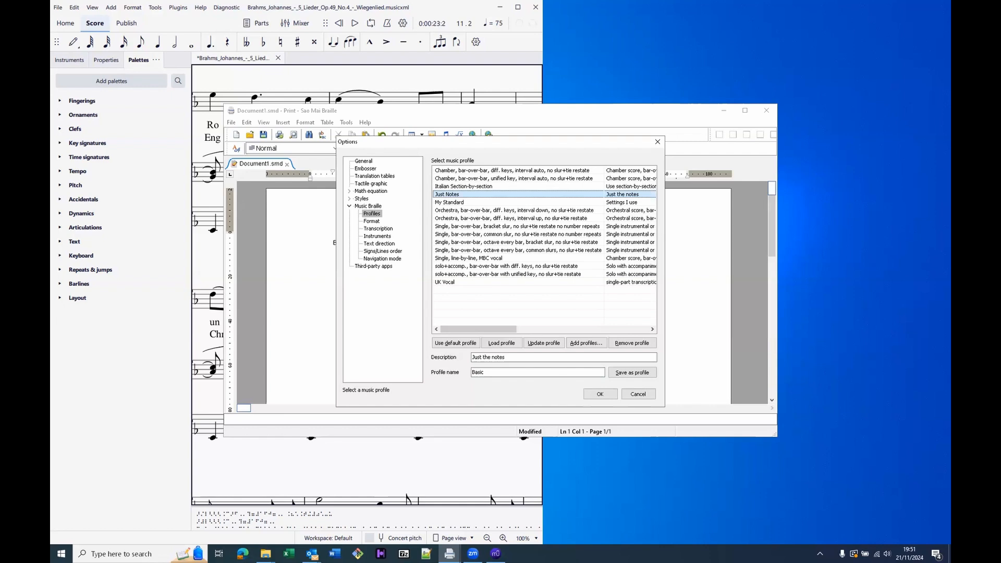
key(Tab)
key(Tab)
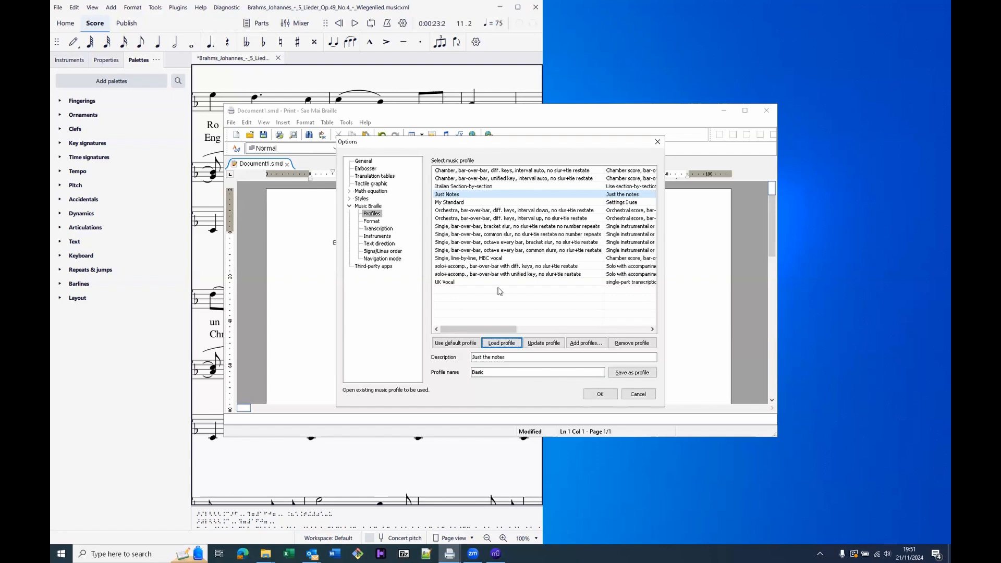
key(Tab)
key(Tab)
key(Tab)
key(Tab)
key(Tab)
key(Tab)
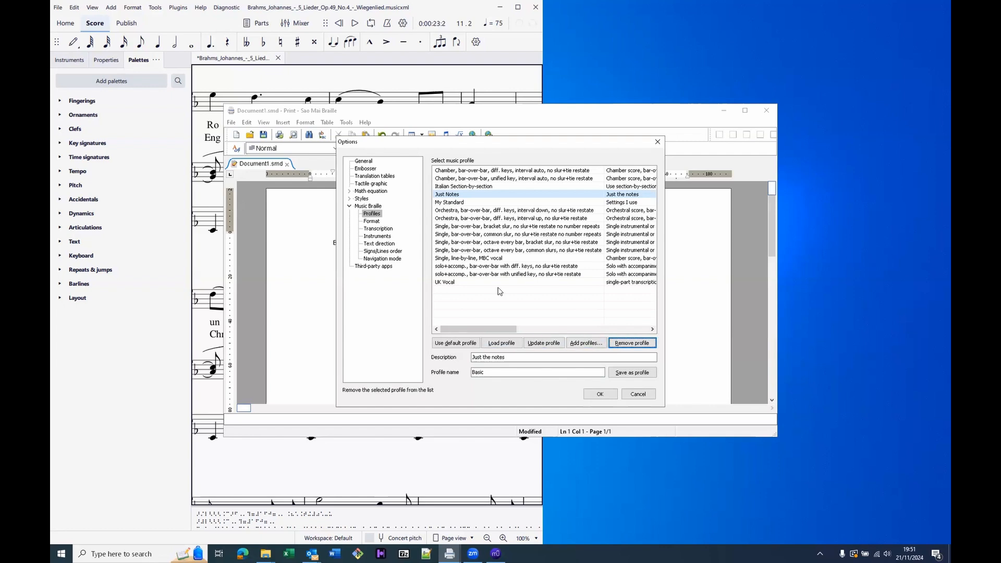
key(Tab)
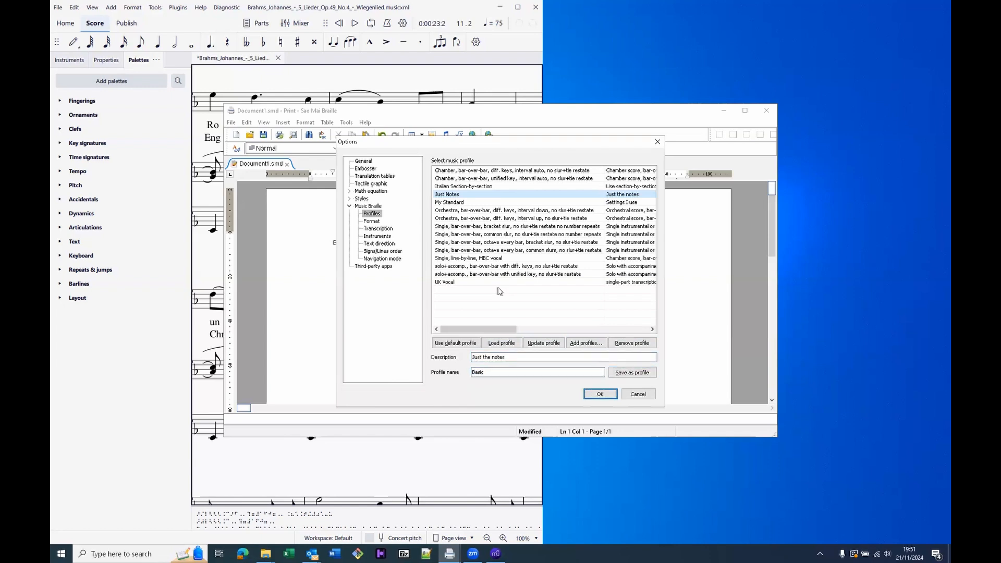
key(Return)
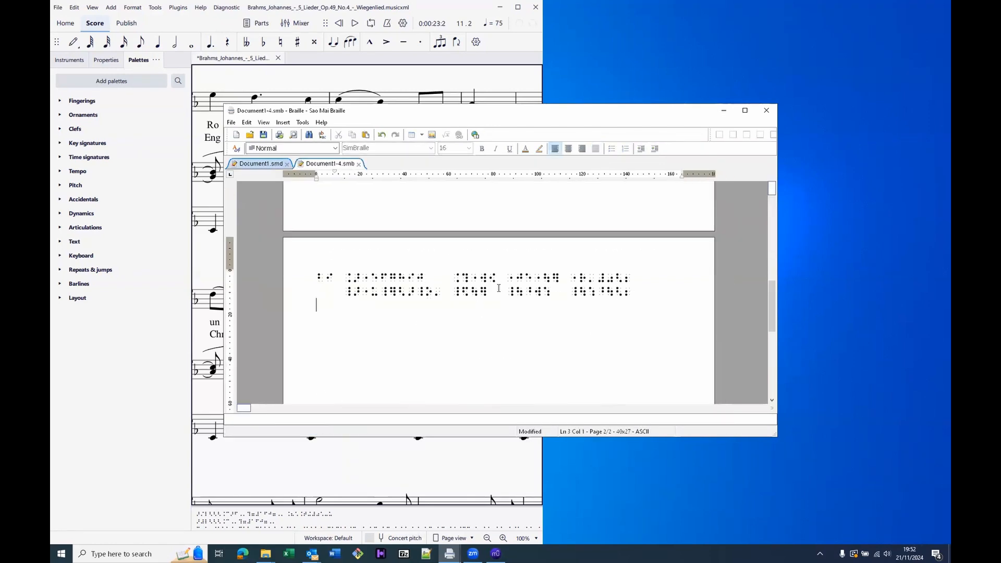
Read the new braille document from the title lines down to the first line of piano music
key(Down)
key(Down)
key(Down)
key(Down)
key(Down)
key(Down)
key(Down)
key(Down)
key(Down)
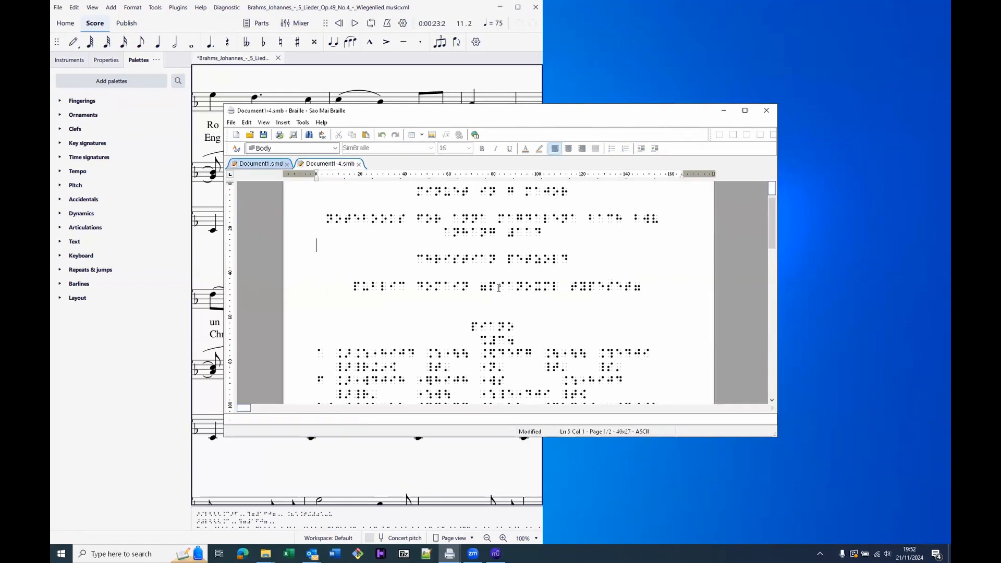
key(Down)
key(Down)
key(Down)
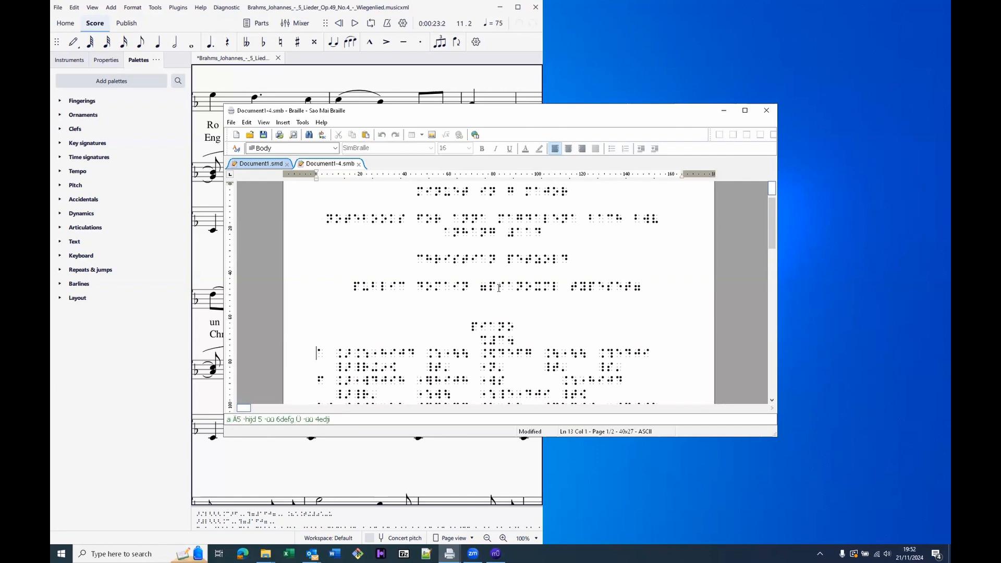
Examine the first piano line of the Just Notes transcription measure by measure
key(Right)
key(Right)
key(Right)
key(Right)
key(ctrl+Right)
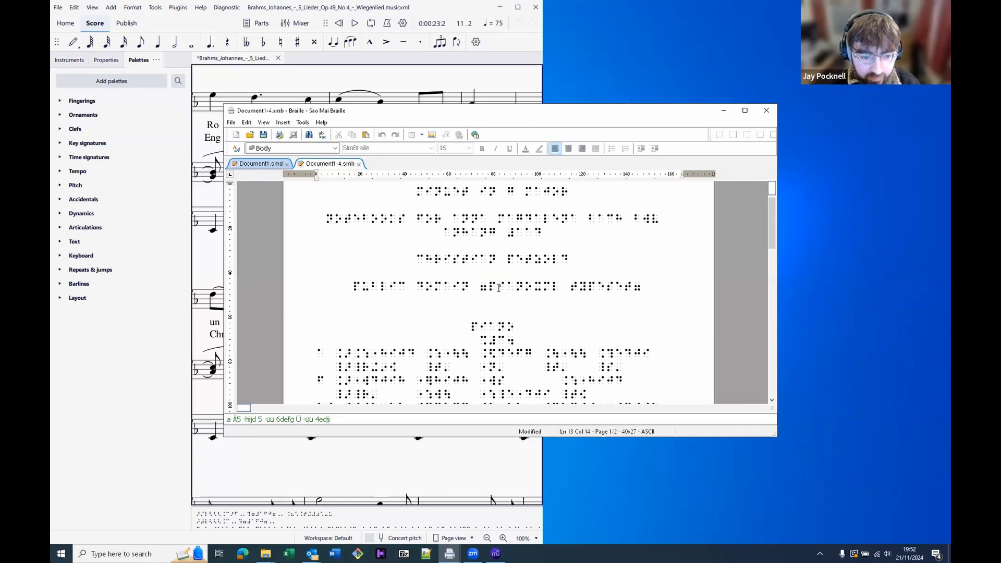
key(Home)
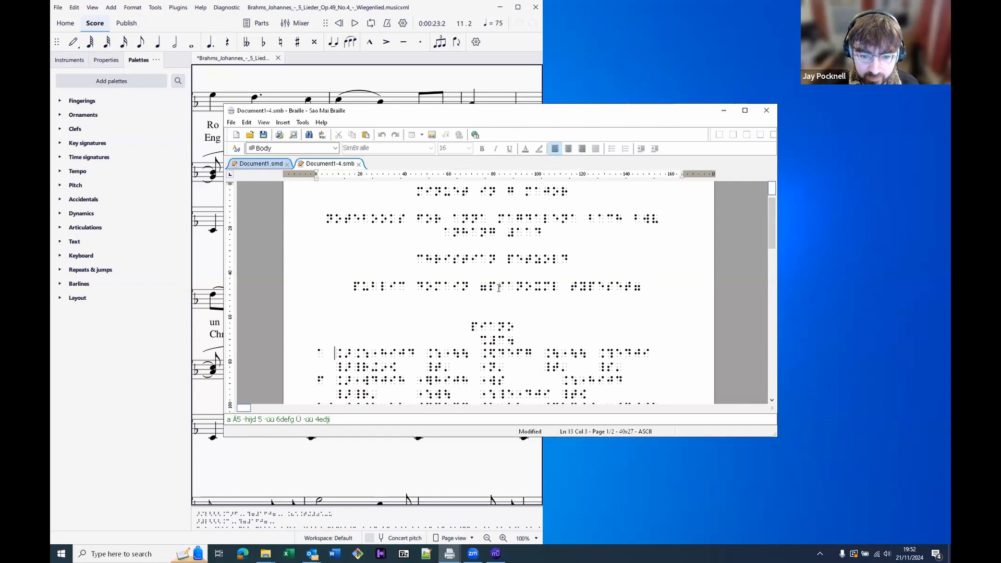
key(ctrl+Right)
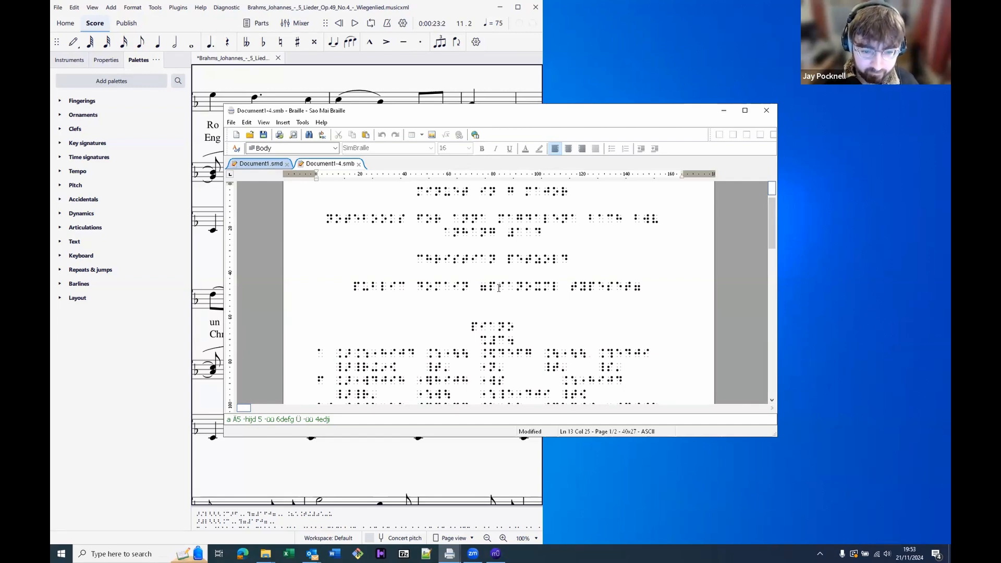
key(ctrl+Left)
key(ctrl+Left)
key(ctrl+Left)
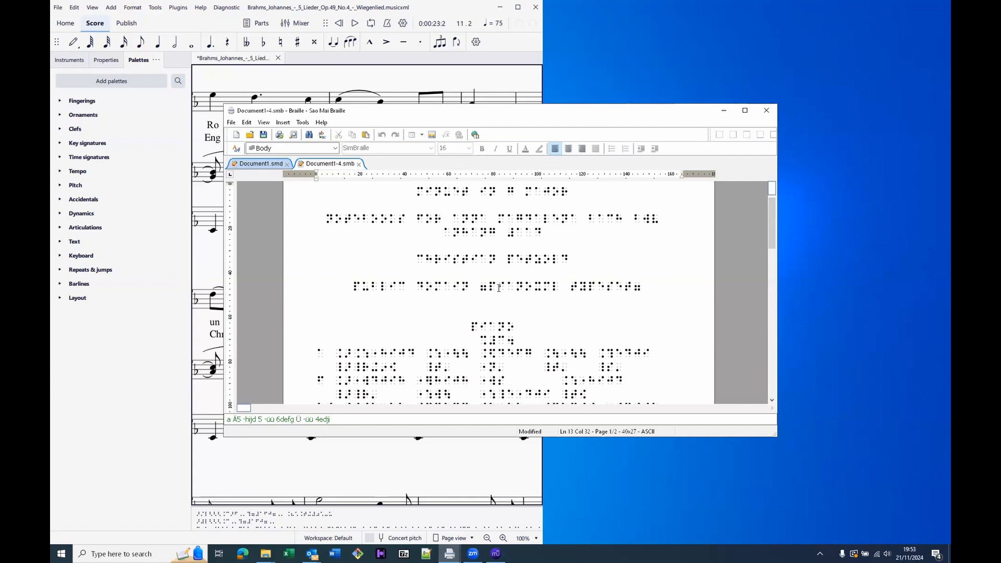
Close the braille document Document1-4.smb and open the Music Braille profiles settings in the program options
key(alt+F4)
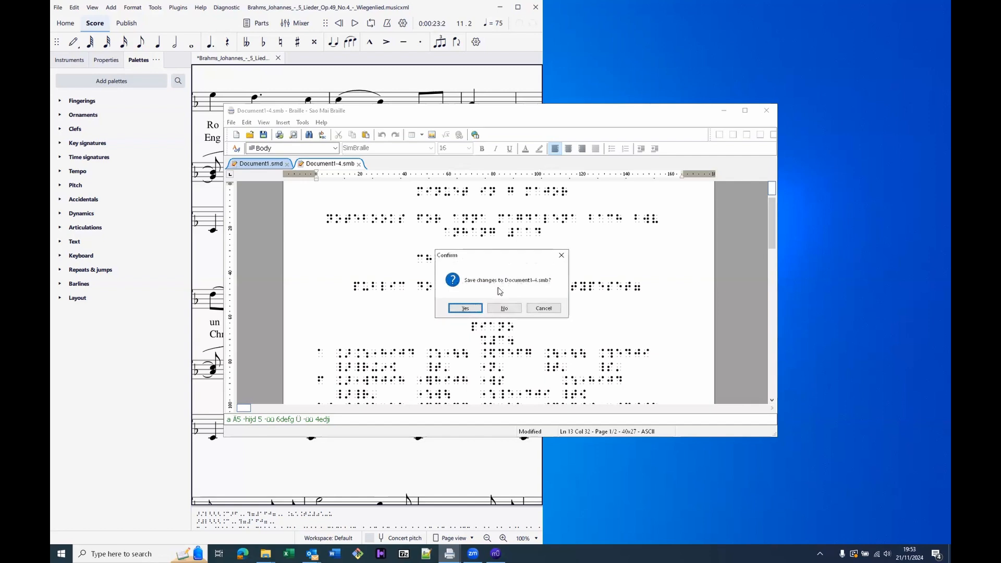
key(Return)
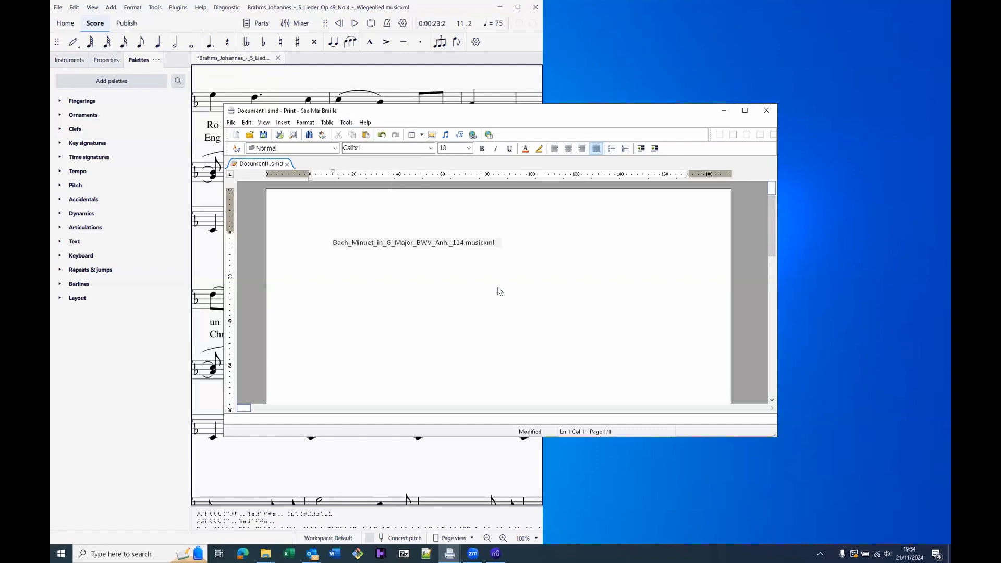
key(F8)
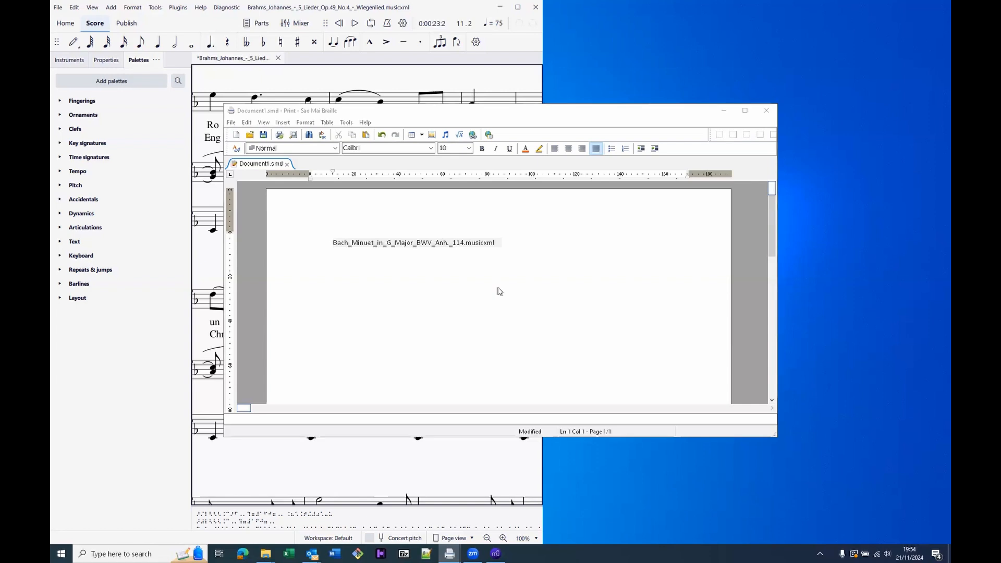
key(Down)
key(Down)
key(Down)
key(Down)
key(Down)
key(Down)
key(Right)
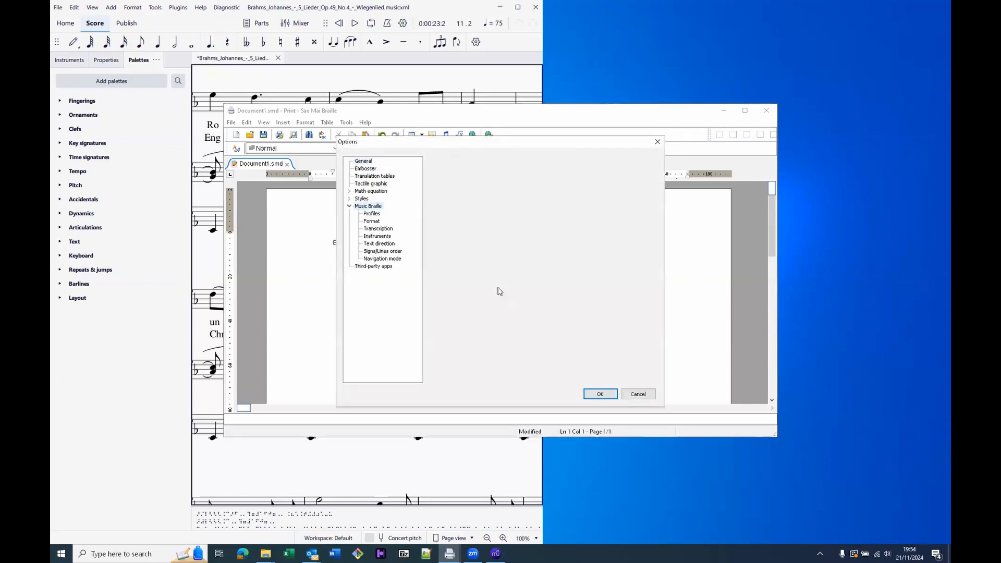
key(Down)
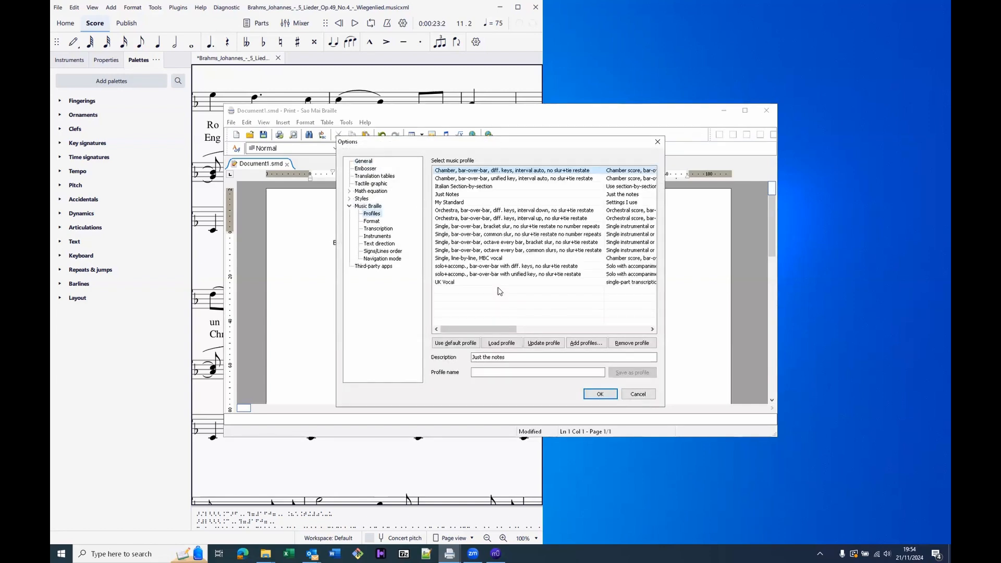
Apply the My Standard music profile and translate the Bach Minuet score into braille again
key(Tab)
key(m)
key(Tab)
key(Tab)
key(Tab)
key(Tab)
key(Tab)
key(Tab)
key(Tab)
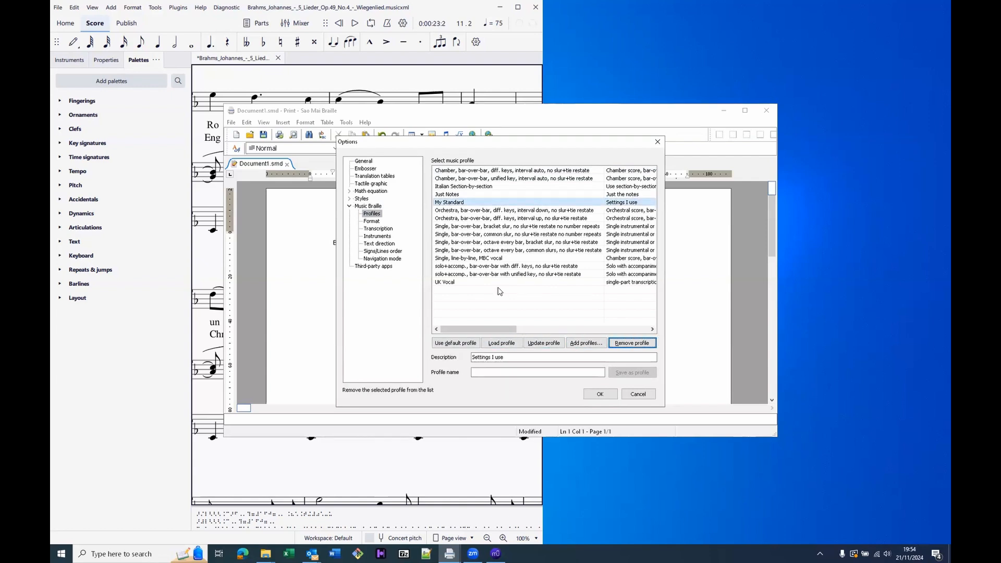
key(Tab)
key(Return)
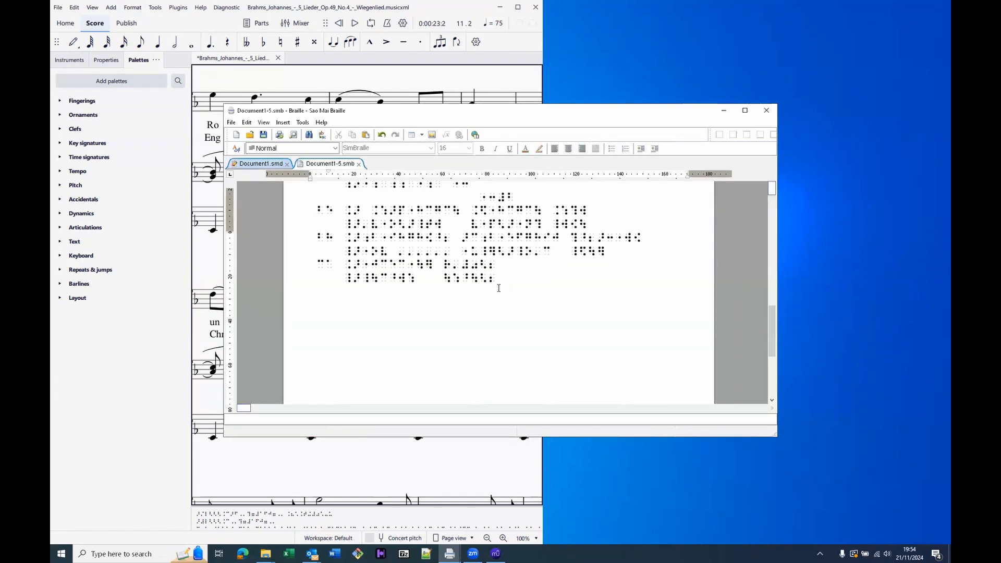
Review the heading lines of the My Standard braille version and stop at the first line of piano music
key(Down)
key(Down)
key(Down)
key(Down)
key(Down)
key(Down)
key(Down)
key(Down)
key(Down)
key(Down)
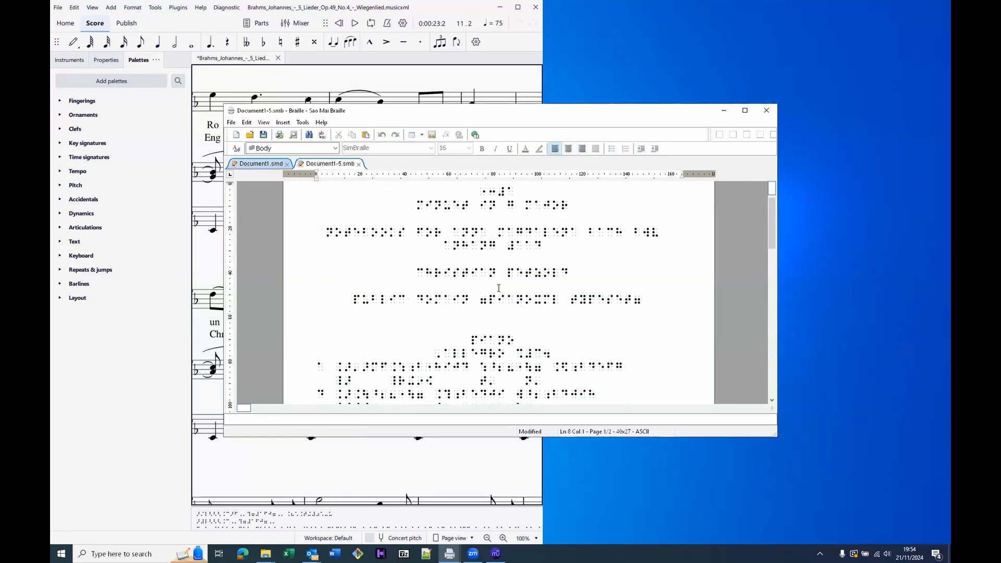
key(Up)
key(Up)
key(Up)
key(Up)
key(Up)
key(Up)
key(Down)
key(Down)
key(Down)
key(Down)
key(Down)
key(Down)
key(Down)
key(Down)
key(Down)
key(Up)
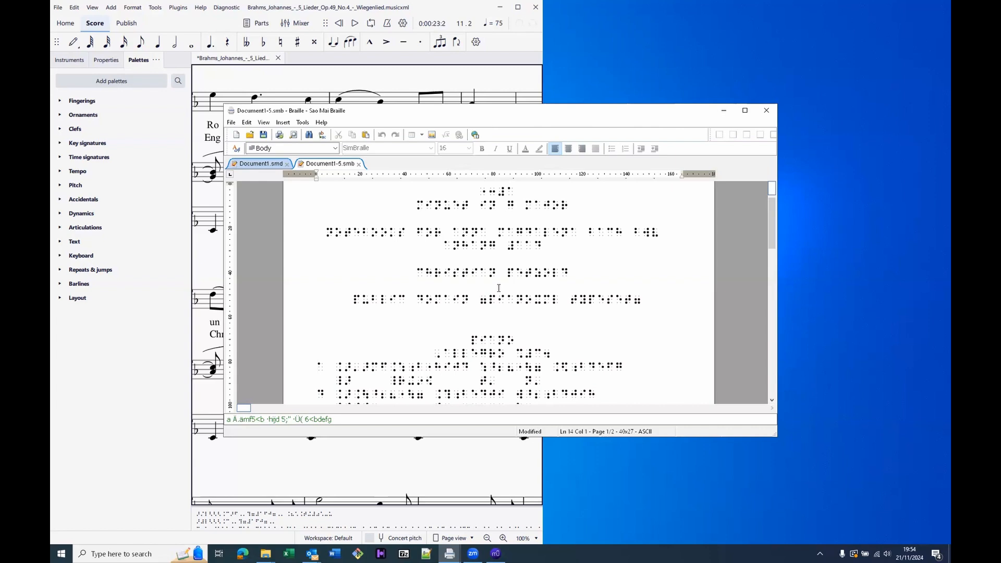
Close the braille document Document1-5.smb without saving it
key(alt+F4)
key(Tab)
key(Return)
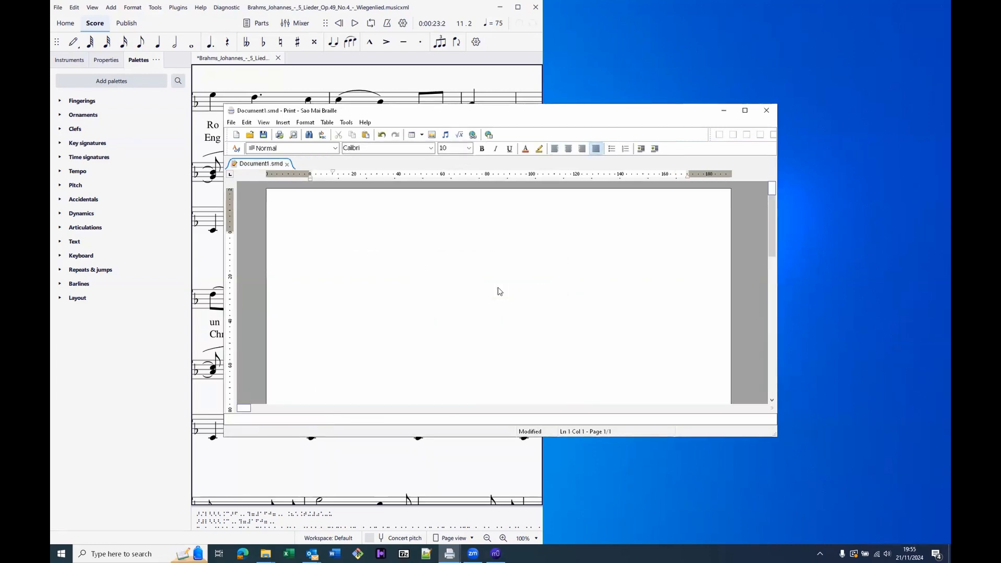
Switch to MuseScore Studio and close the Brahms Wiegenlied score without saving changes
key(alt+Tab)
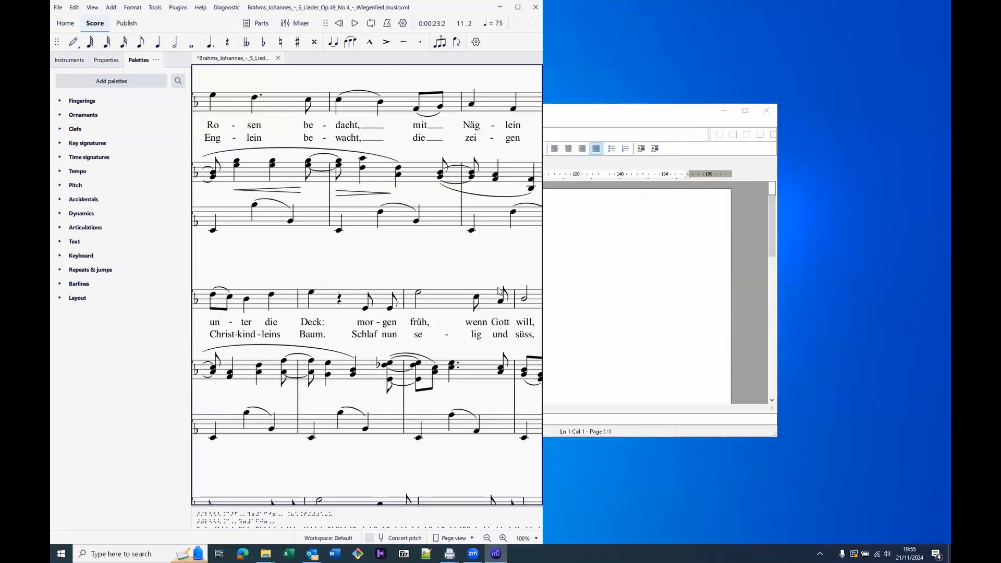
key(ctrl+w)
key(Tab)
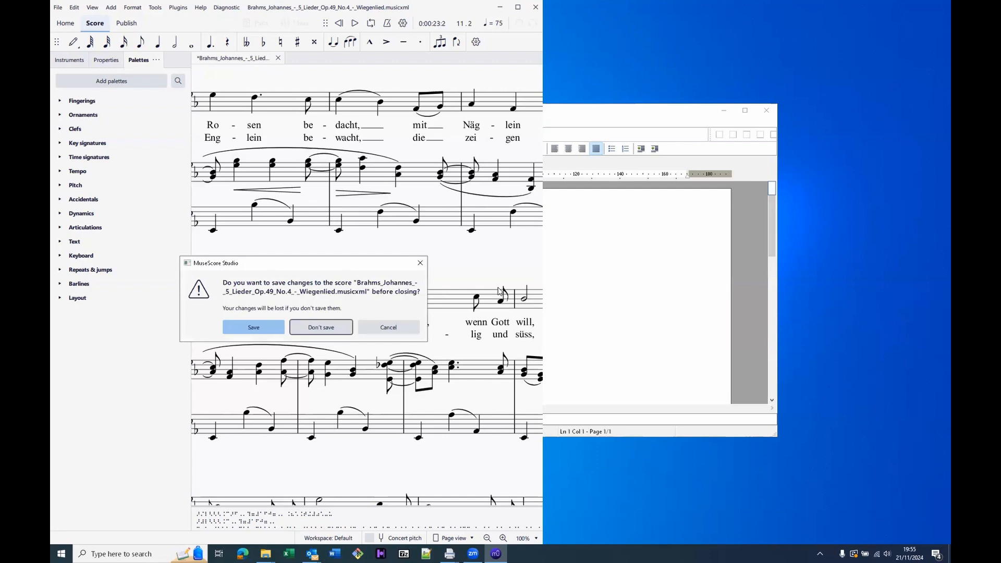
key(Return)
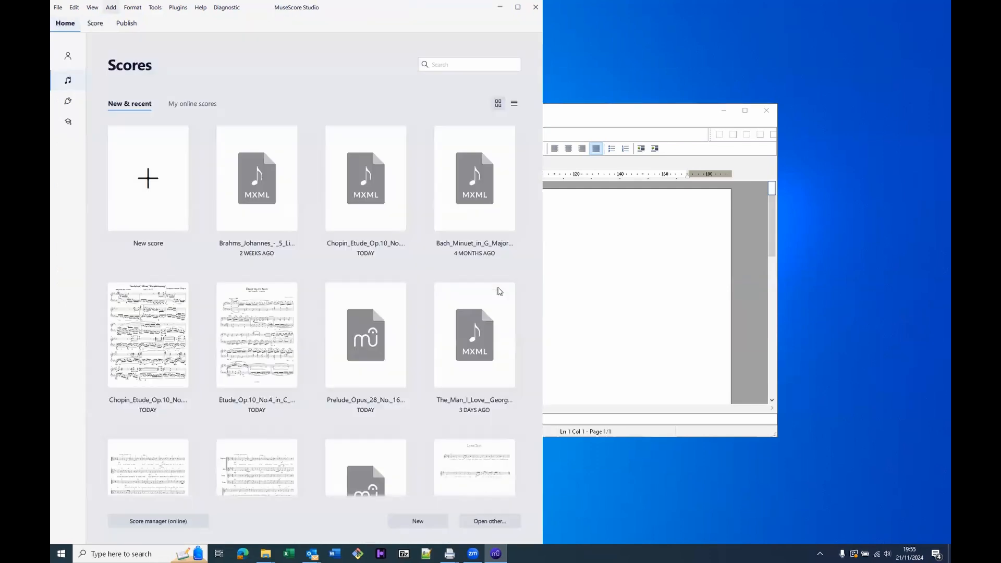
Open Mozart_Symphony_No._40_in_G_Minor_K._550_I._Molto_Allegro.musicxml and play back its opening measures
key(ctrl+o)
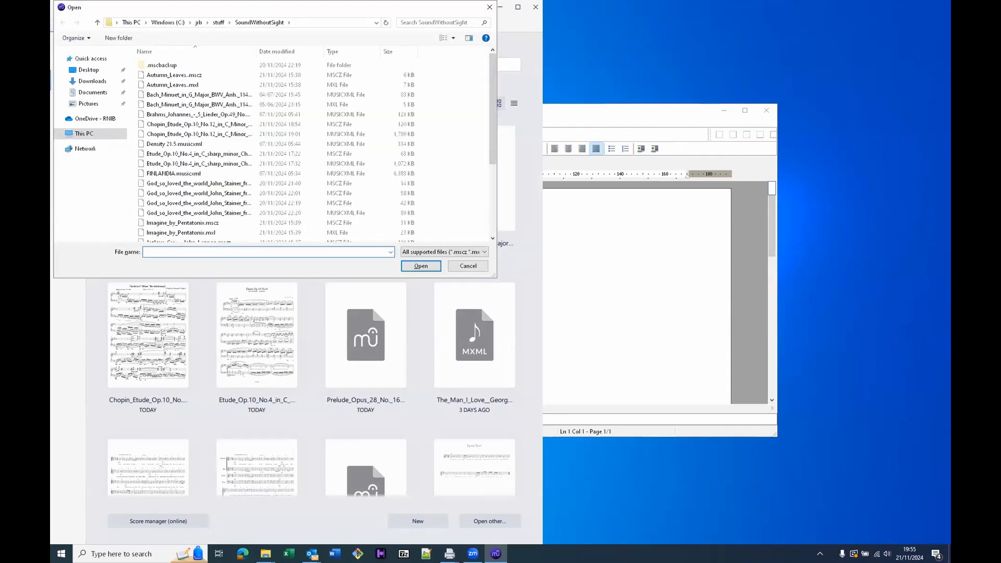
text(mo)
key(Down)
key(Down)
key(Down)
key(Down)
key(Up)
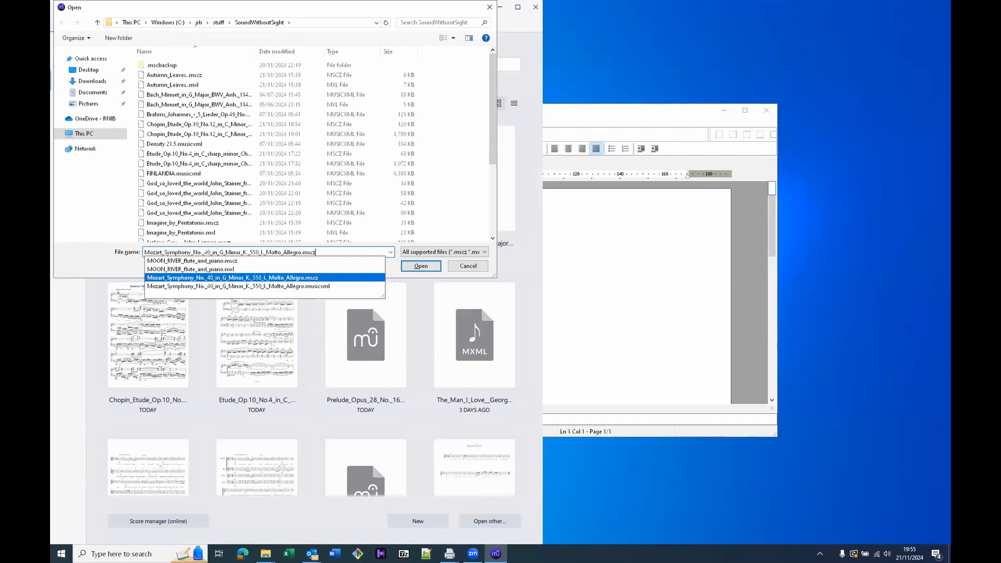
key(Down)
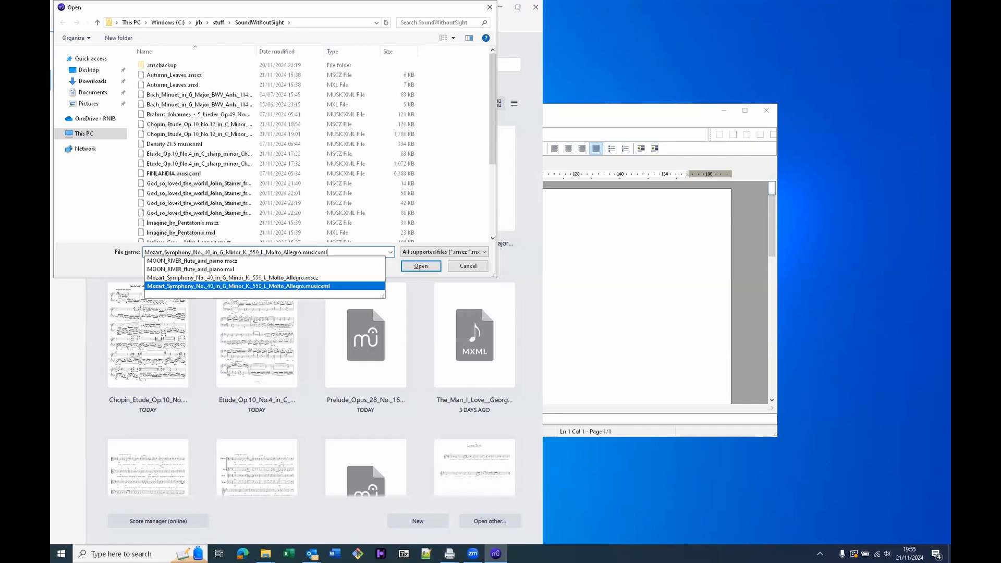
key(Return)
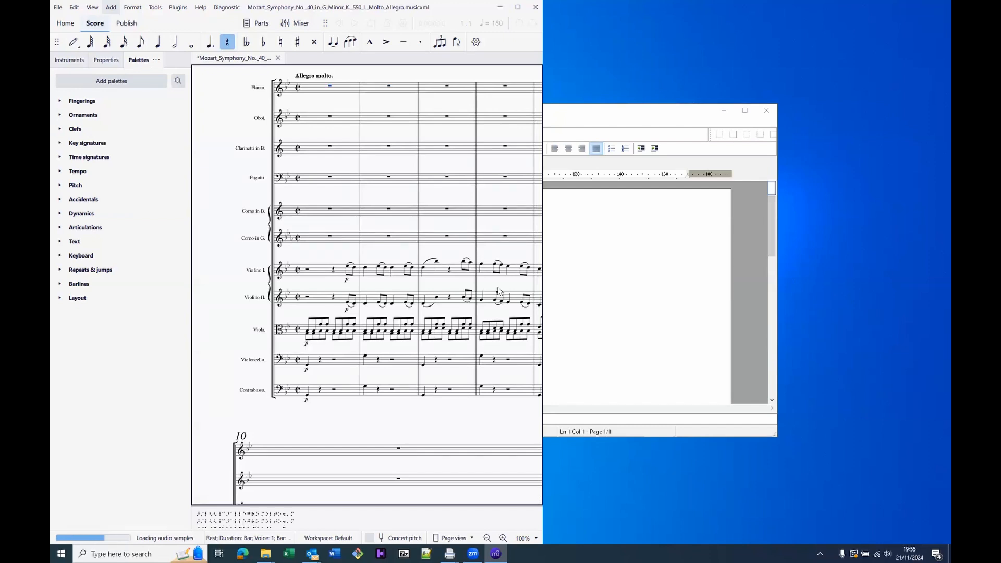
key(space)
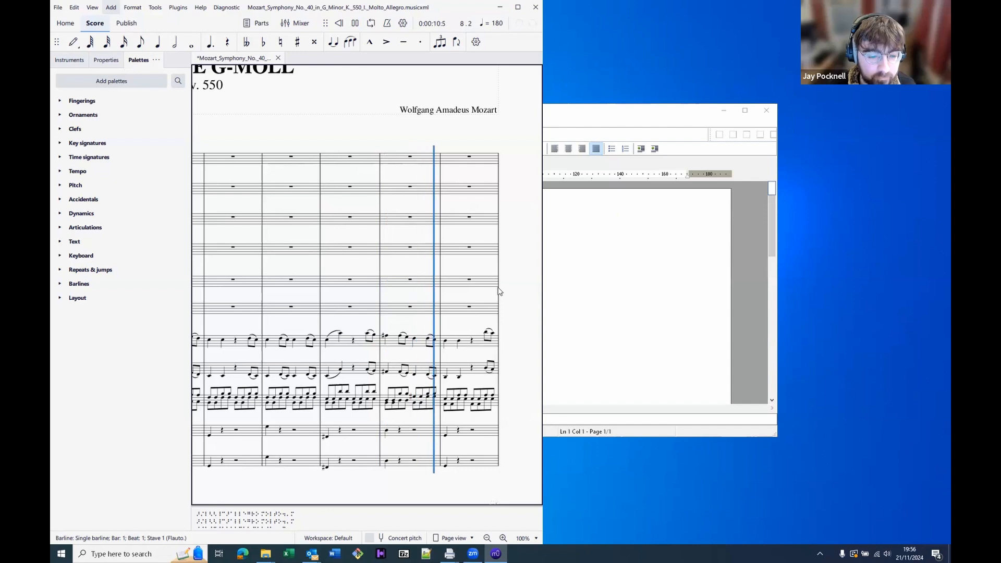
key(space)
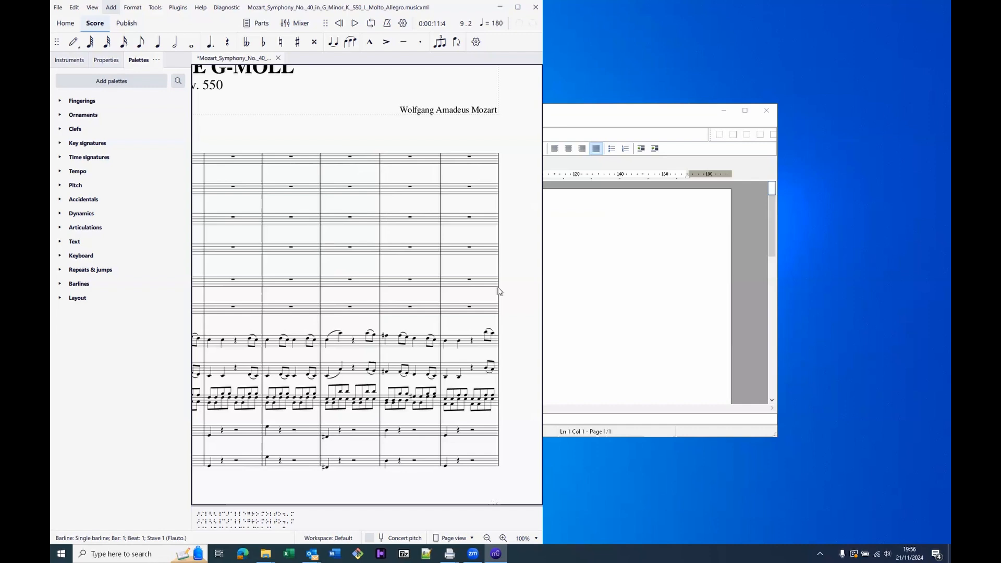
Switch to Sao Mai Braille and insert the music score Mozart_Symphony_No._40_in_G_Minor_K._550_I._Molto_Allegro.musicxml into Document1.smd
key(alt+Tab)
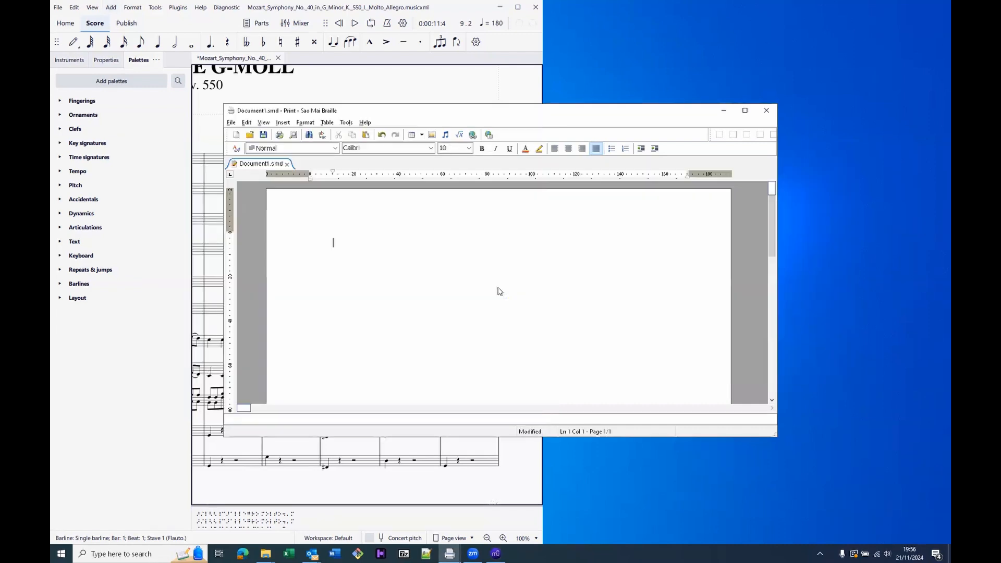
key(ctrl+o)
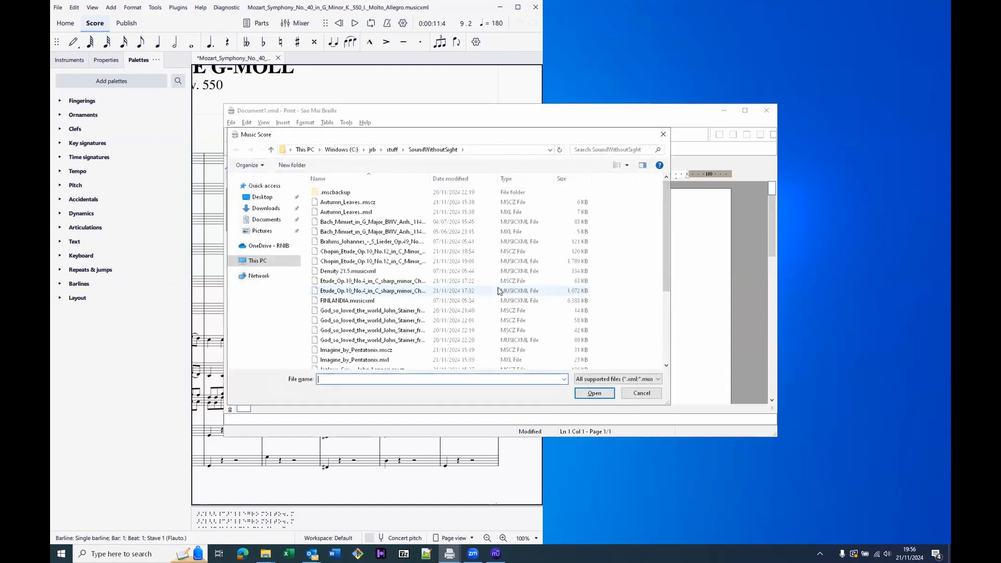
text(moz)
key(Down)
key(Down)
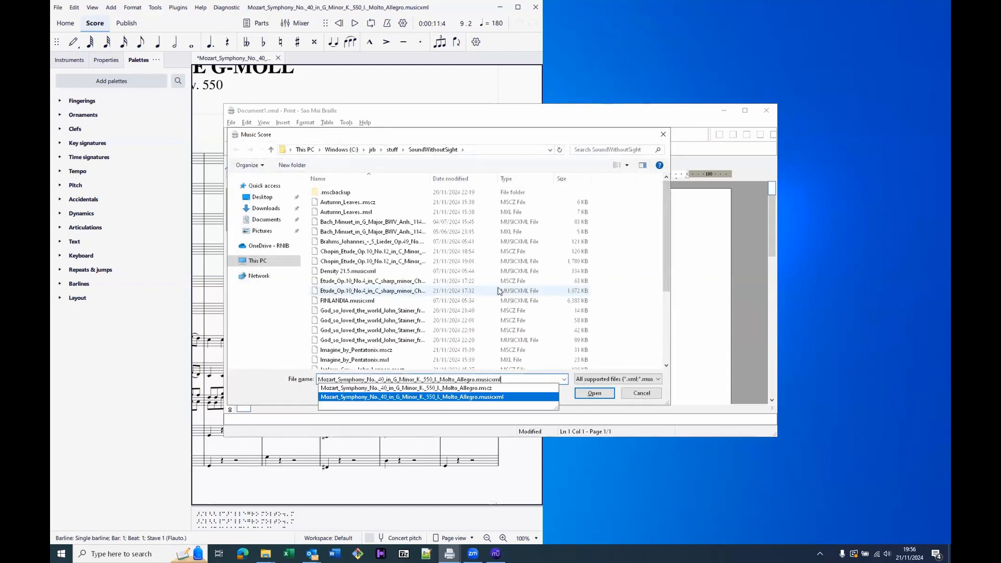
key(Return)
key(Return)
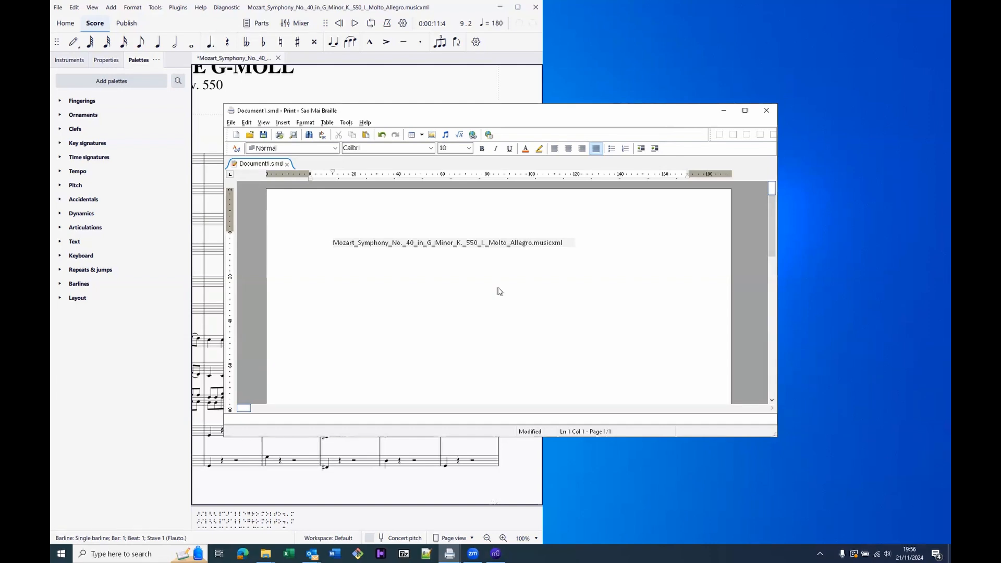
Open the Music Braille Format settings in the program options
key(alt+t)
key(Escape)
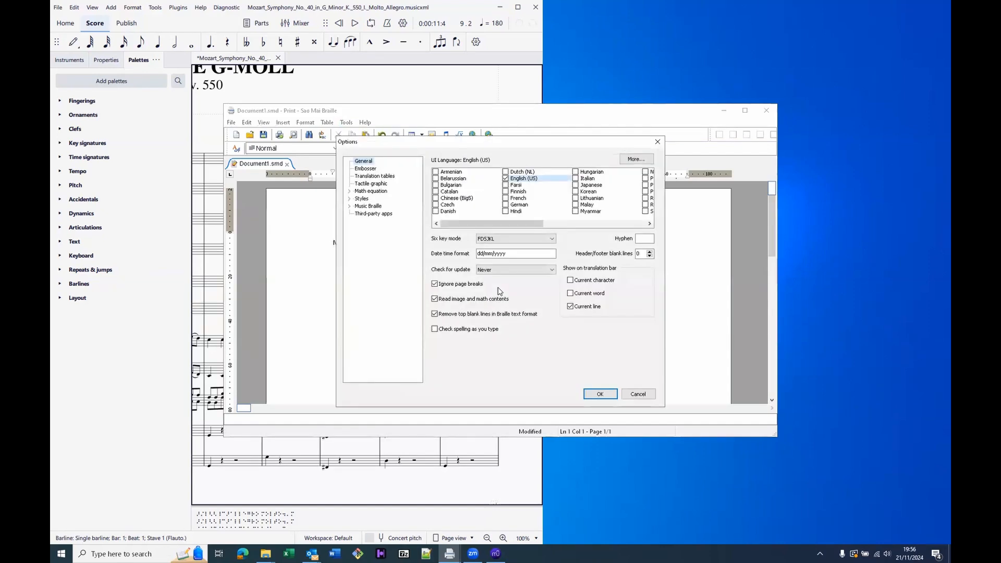
key(m)
key(m)
key(Right)
key(Down)
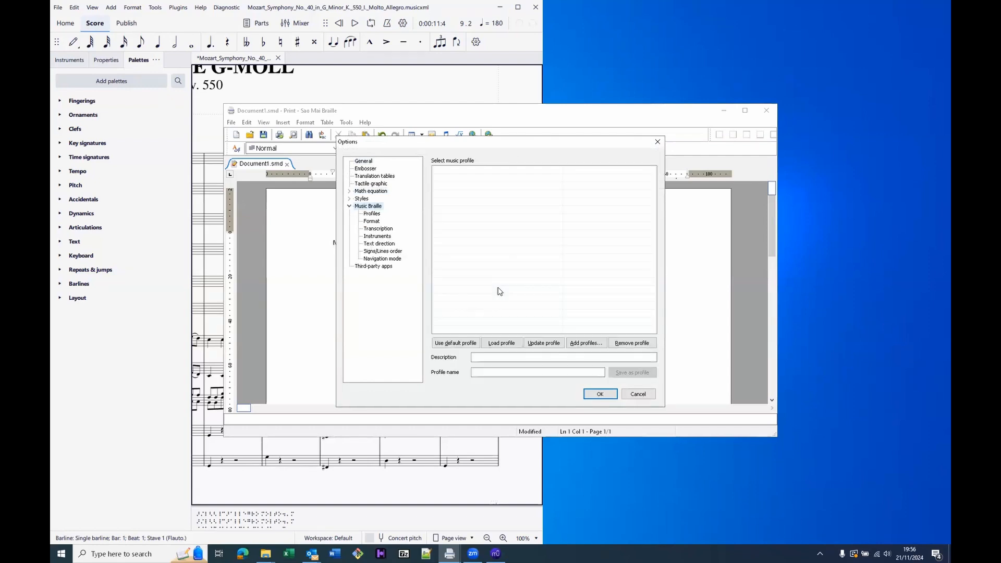
key(Down)
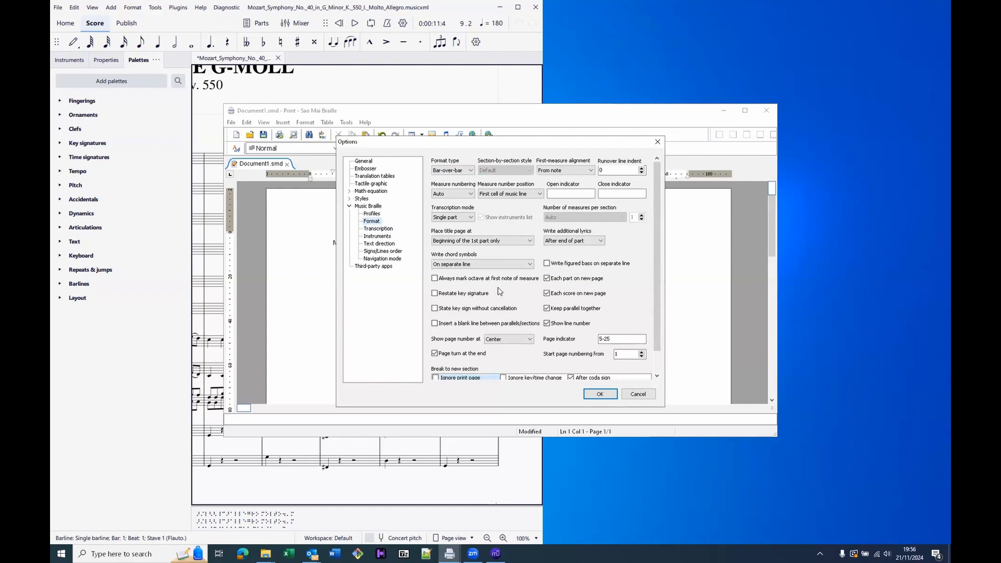
Review the Music Braille format type, first-measure alignment, measure numbering and measure number position options
key(Tab)
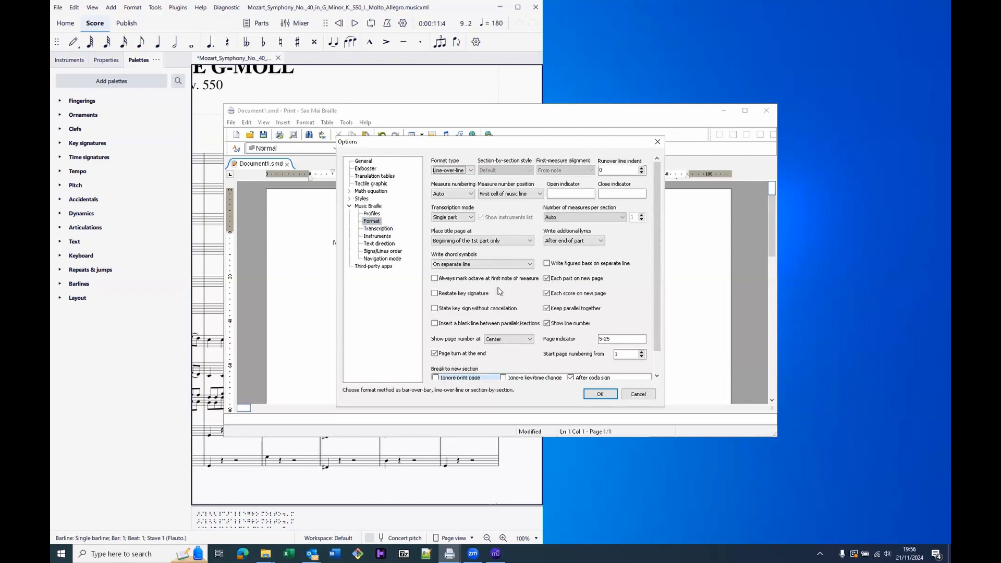
key(Tab)
key(Tab)
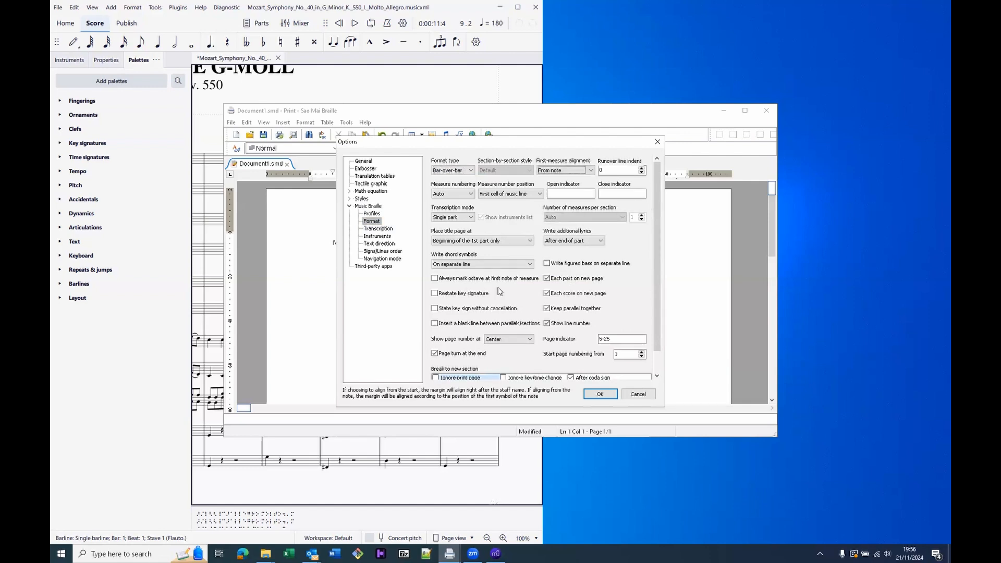
key(Tab)
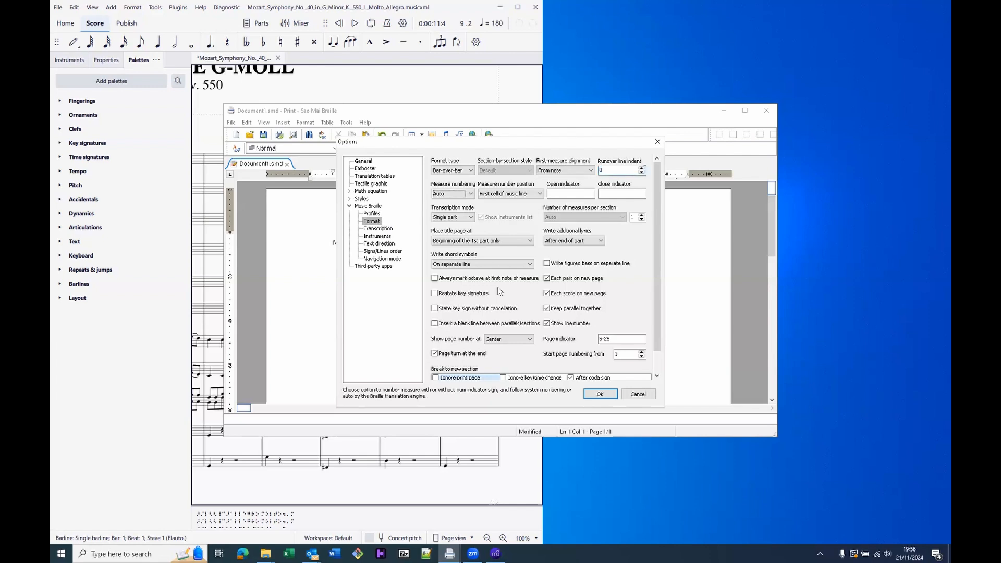
key(Tab)
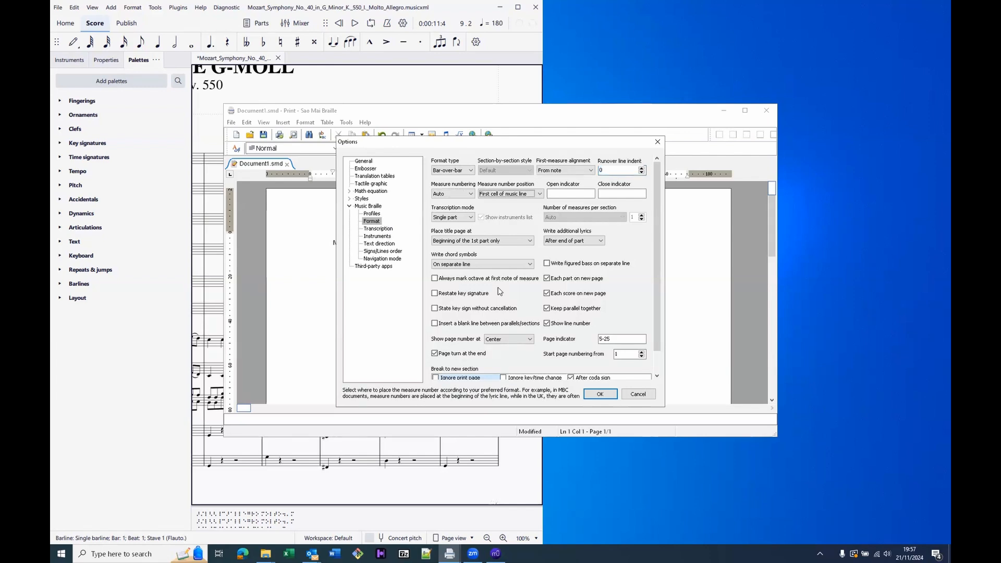
key(Tab)
key(shift+Tab)
key(shift+Tab)
key(shift+Tab)
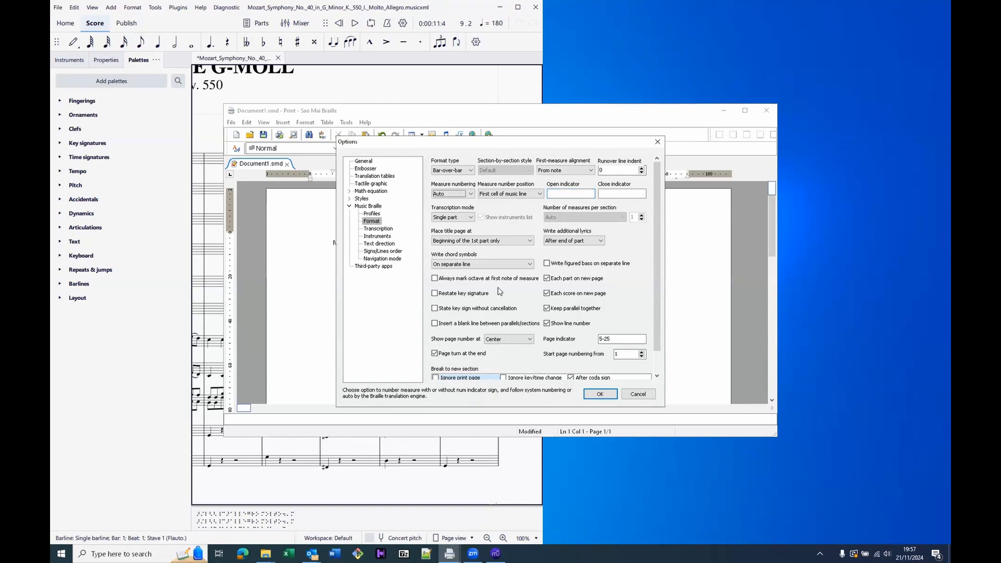
key(shift+Tab)
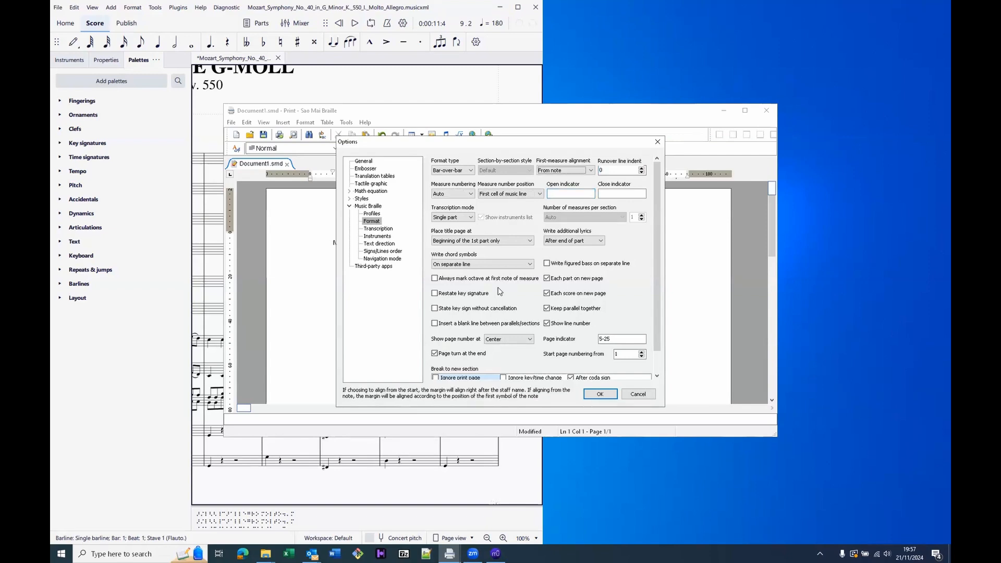
key(shift+Tab)
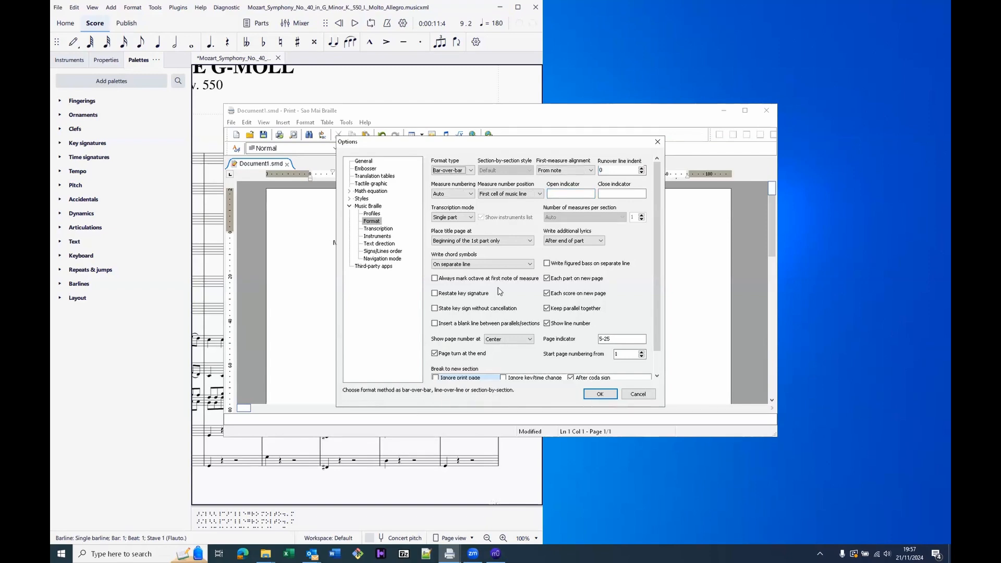
key(Tab)
key(Tab)
key(Tab)
key(Tab)
key(Tab)
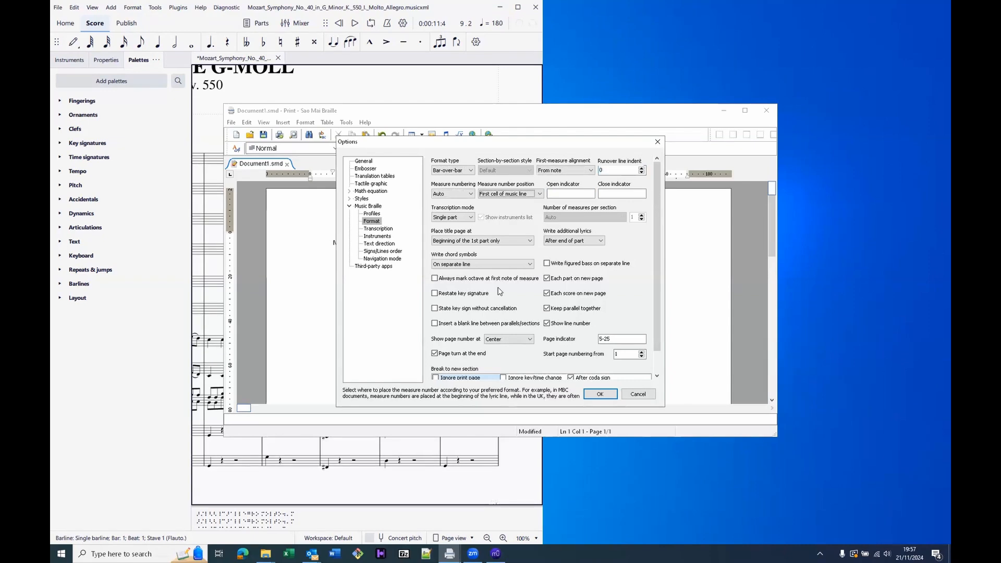
Set the music transcription mode to Orchestra and translate the Mozart symphony score into braille
key(Tab)
key(Tab)
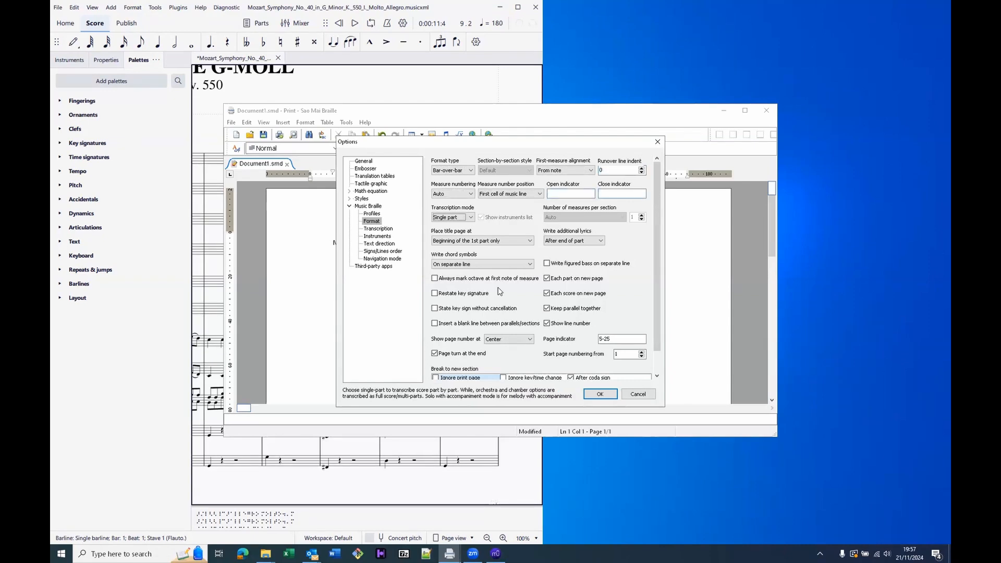
key(Down)
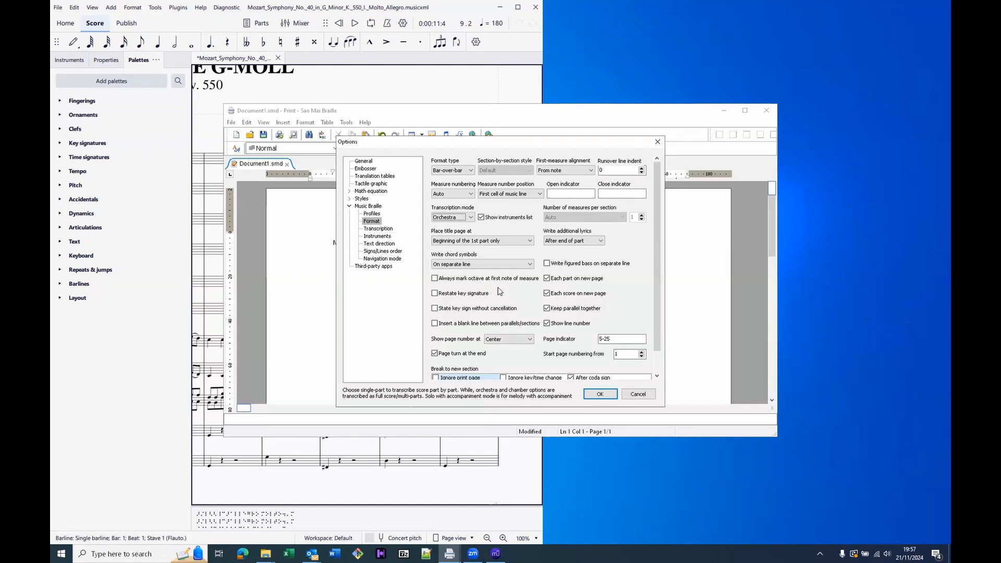
key(Return)
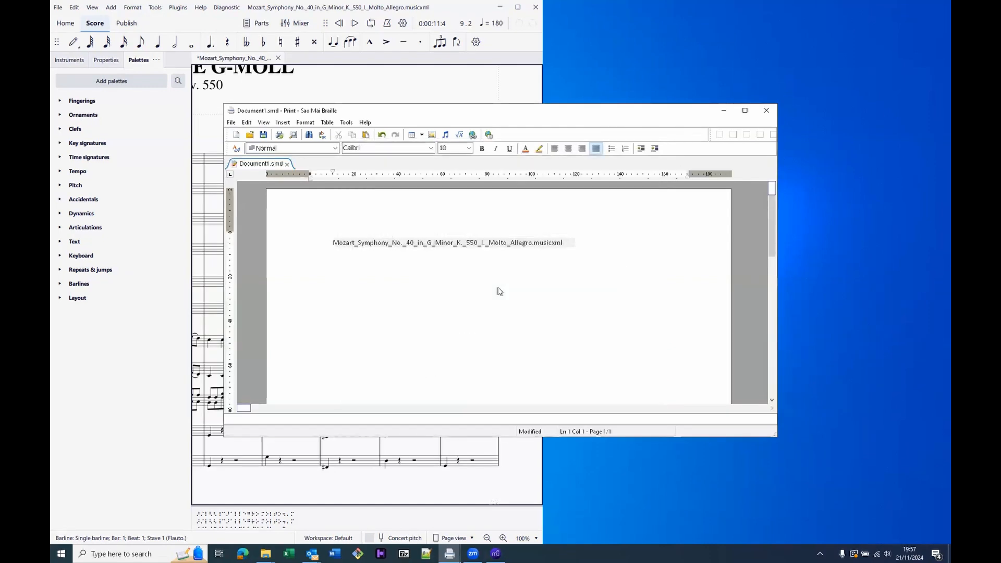
key(Left)
key(ctrl+t)
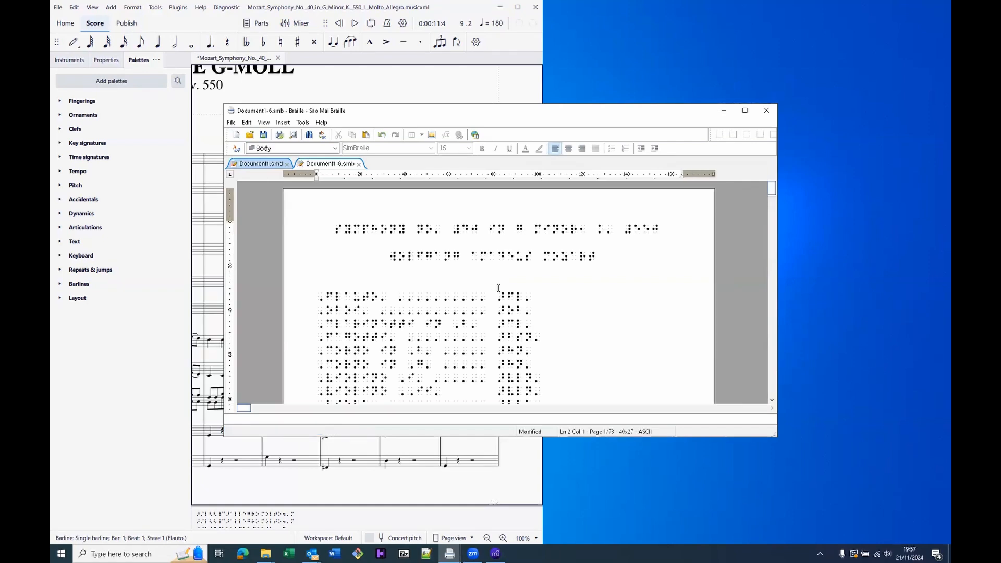
Read the title, composer and instrument list with abbreviations at the start of the orchestral braille score
key(Down)
key(Down)
key(Down)
key(Down)
key(Down)
key(Up)
key(Down)
key(Down)
key(Down)
key(Down)
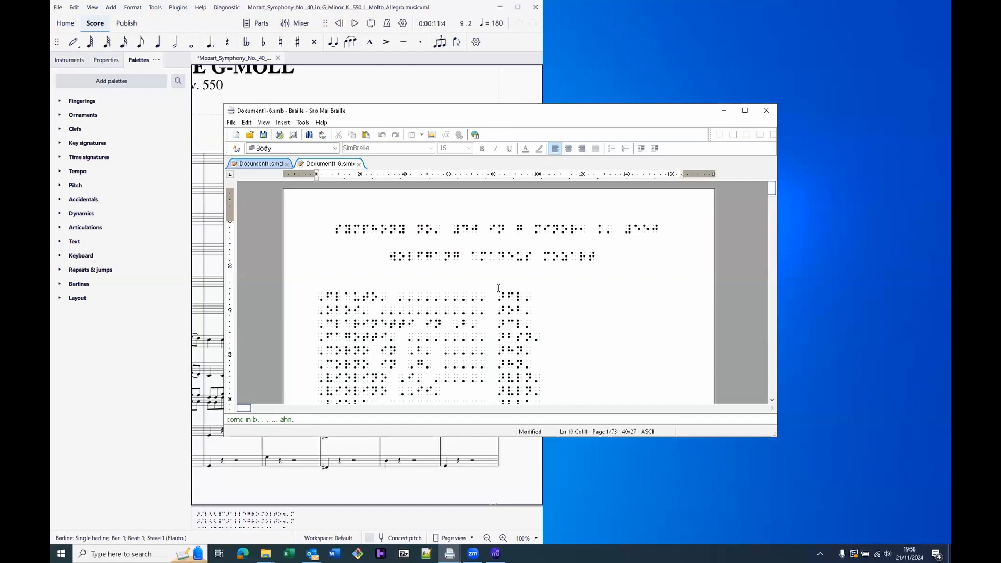
key(Down)
key(Down)
key(Down)
key(Down)
key(Down)
key(Down)
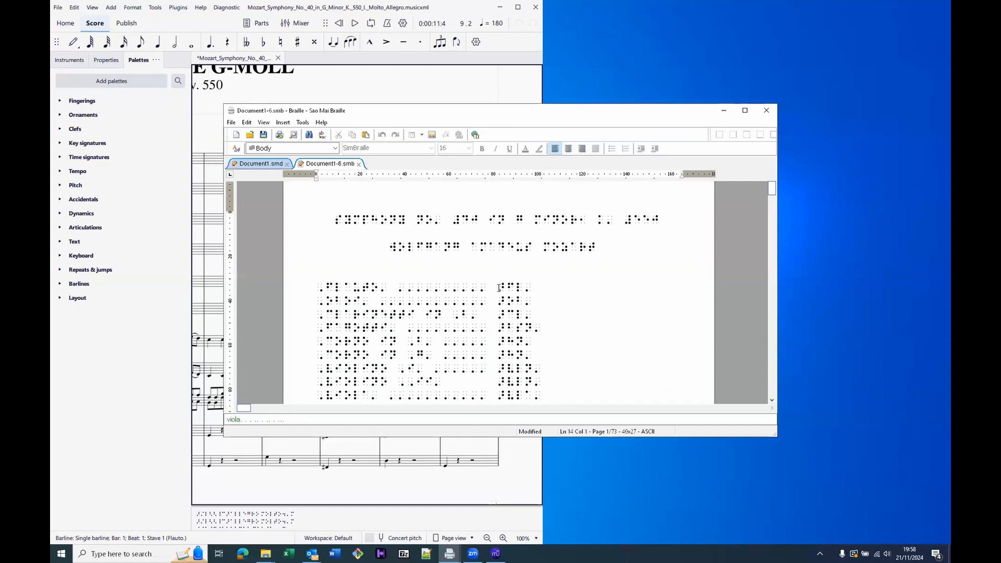
key(Down)
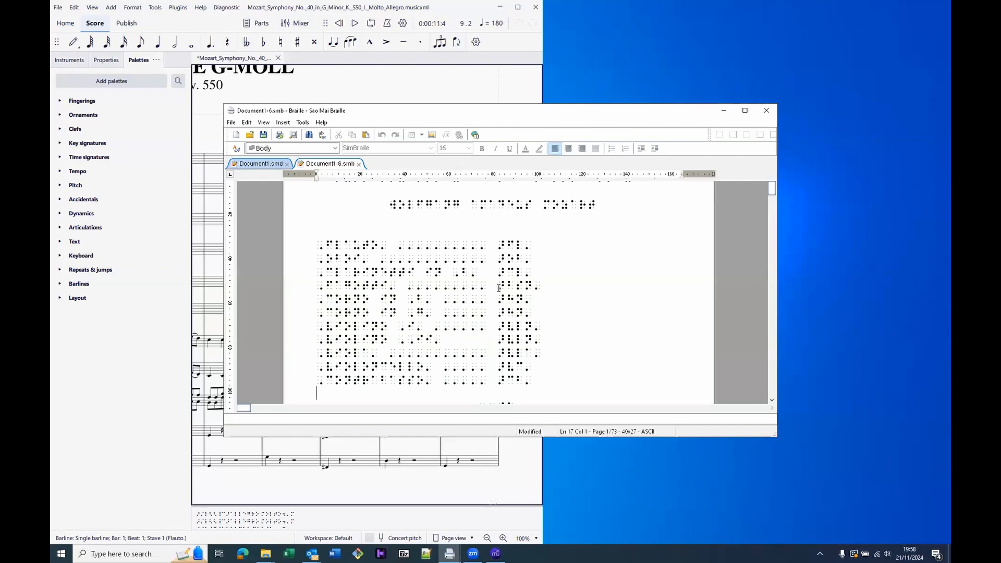
Examine the print page number, tempo heading and measure number line below the instrument list
key(Down)
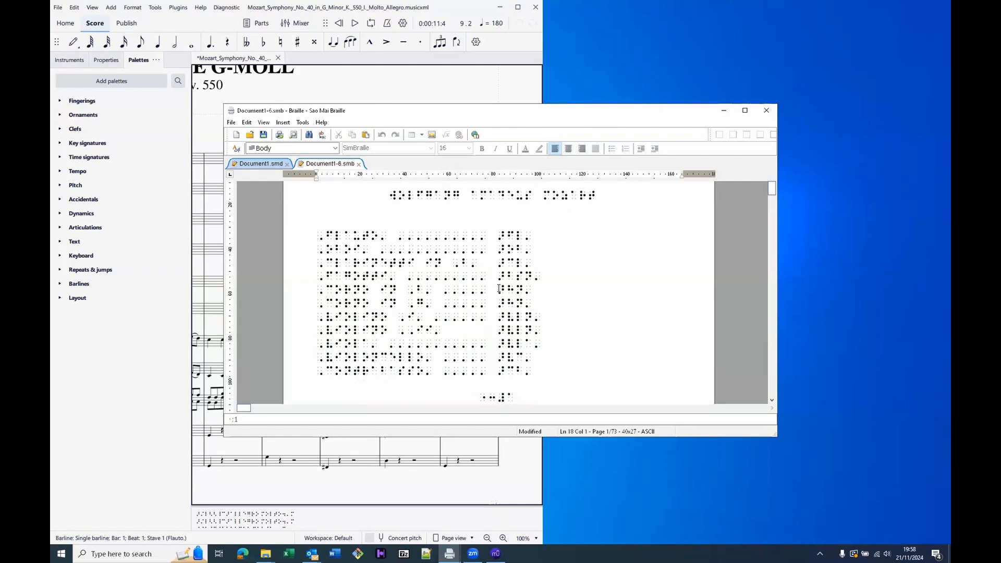
key(Down)
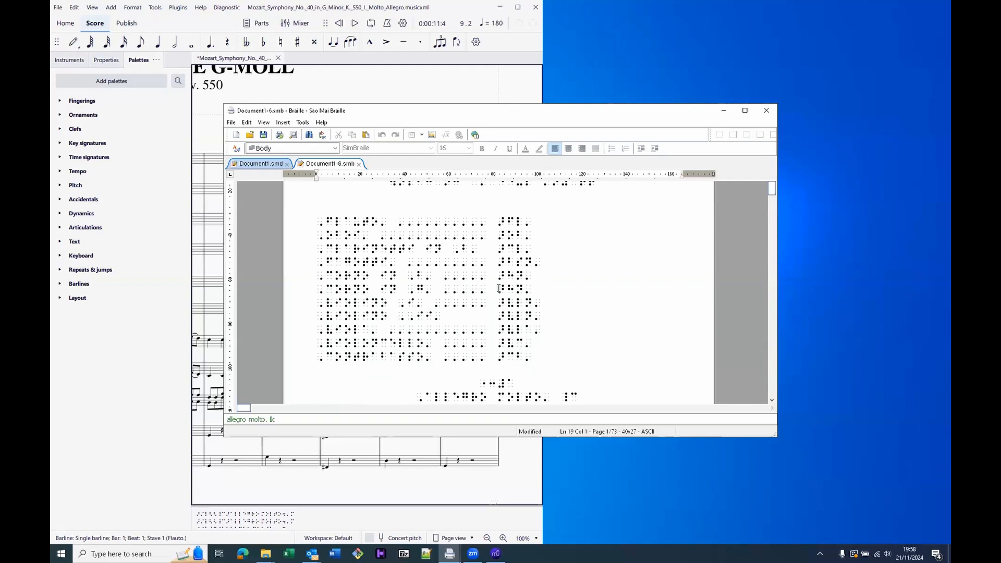
key(End)
key(Down)
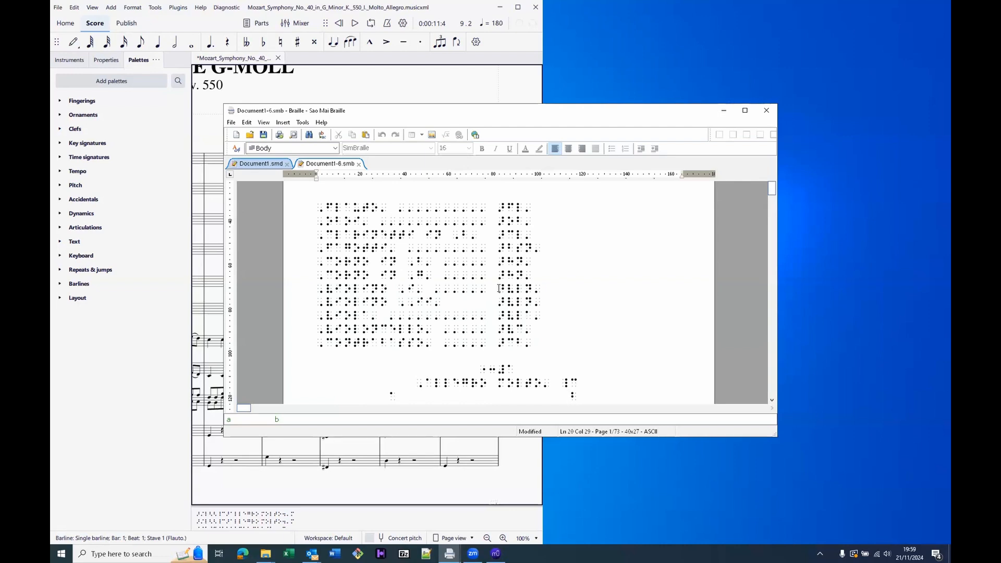
Read the first parallel's wind, horn and first violin lines at the bottom of braille page 1
key(Down)
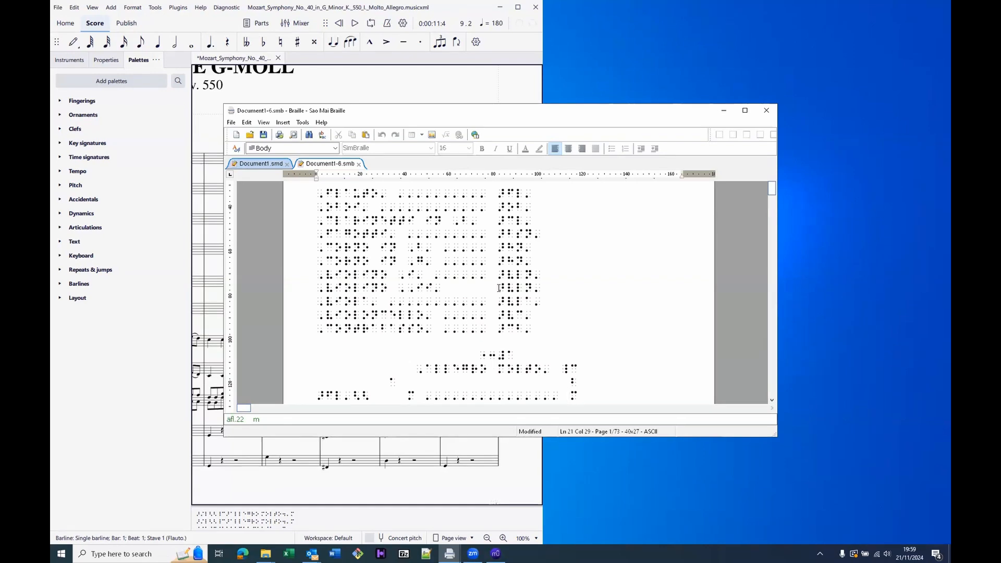
key(Down)
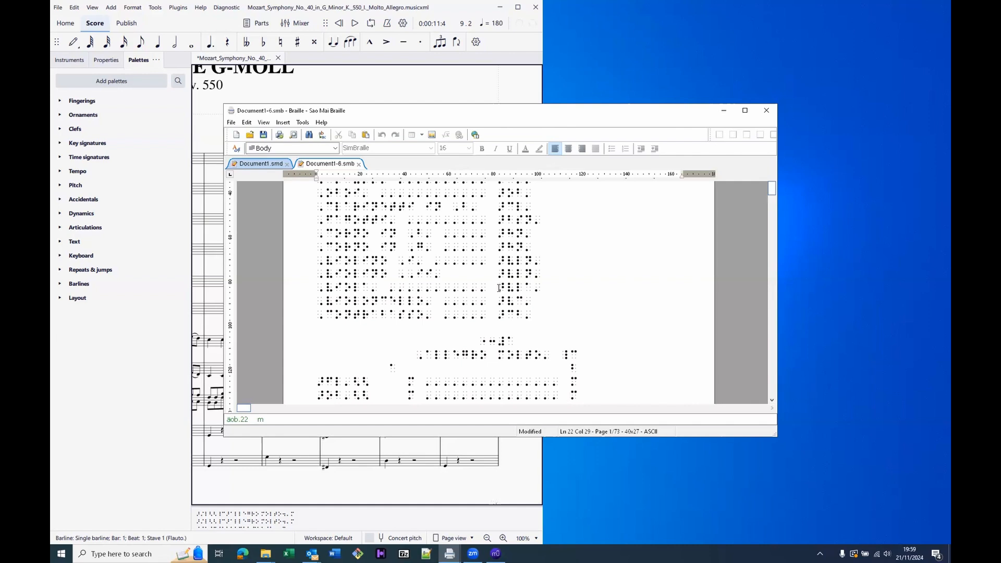
key(Down)
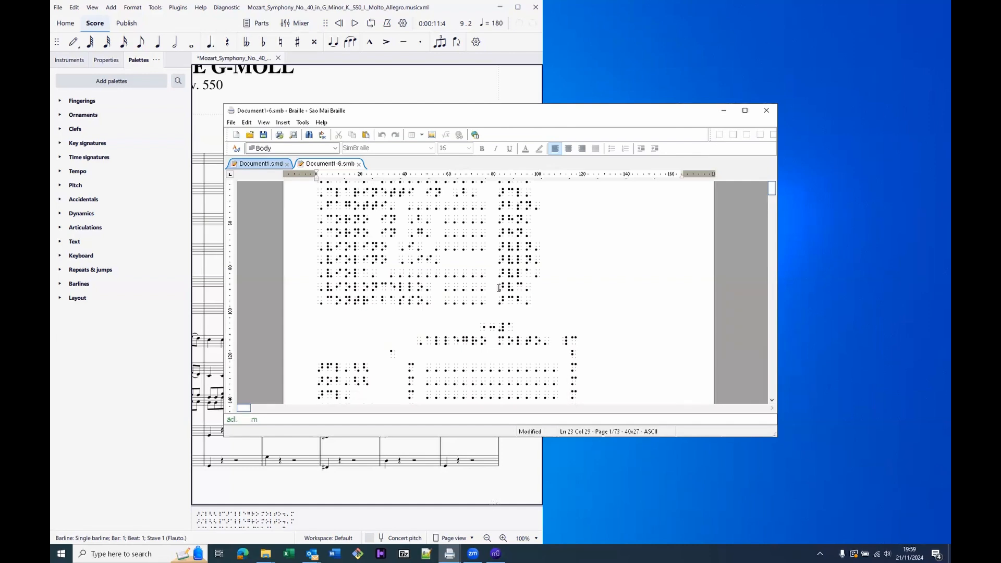
key(Down)
key(Down)
key(Down)
key(Down)
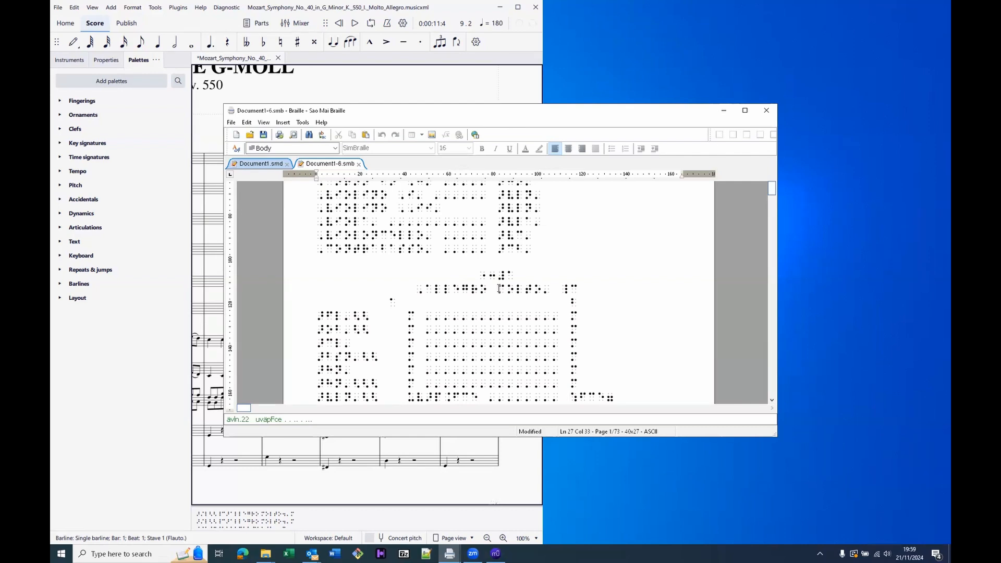
Read the second violin, viola, cello and double bass lines at the start of braille page 2
key(Down)
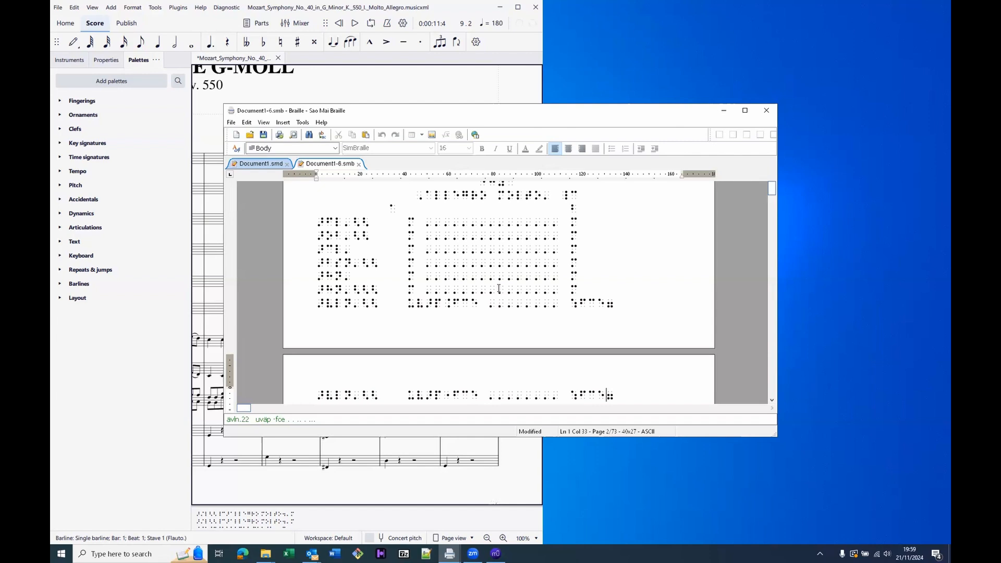
key(Down)
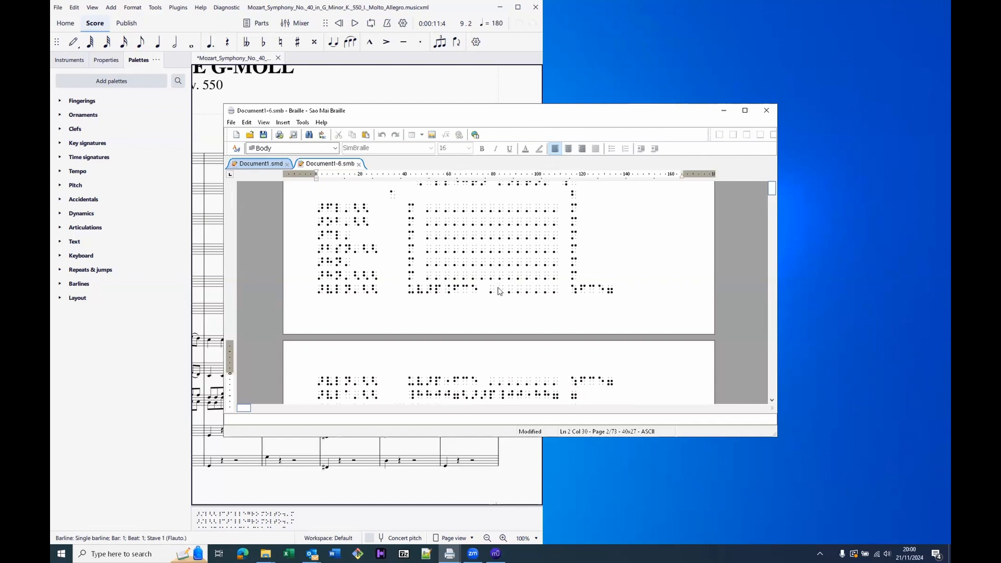
key(Down)
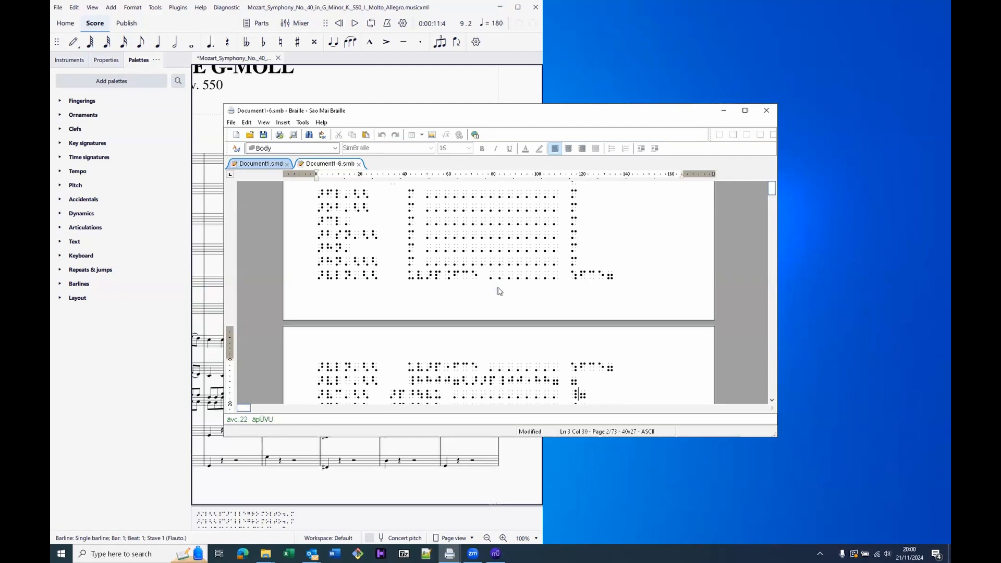
key(Down)
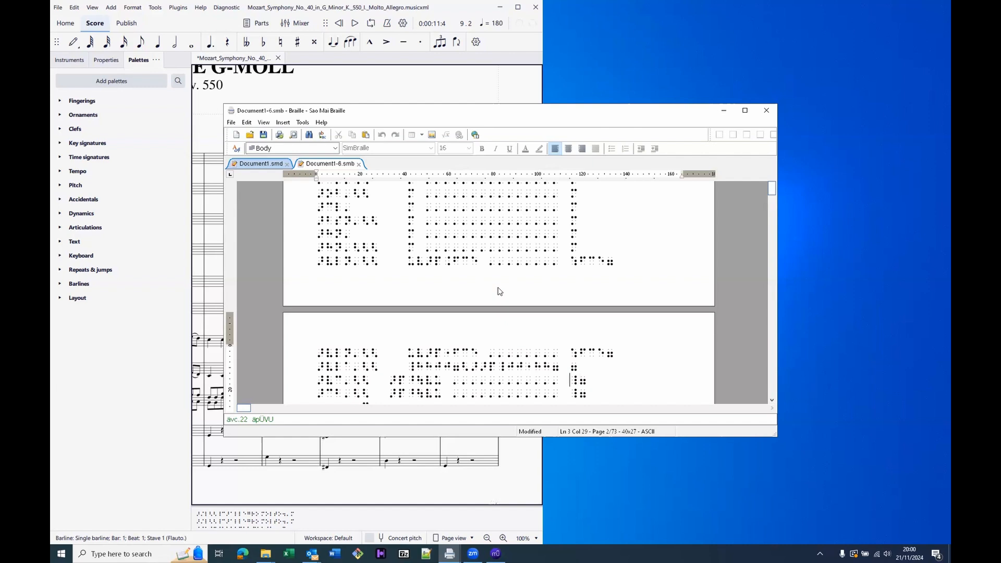
key(Down)
key(Down)
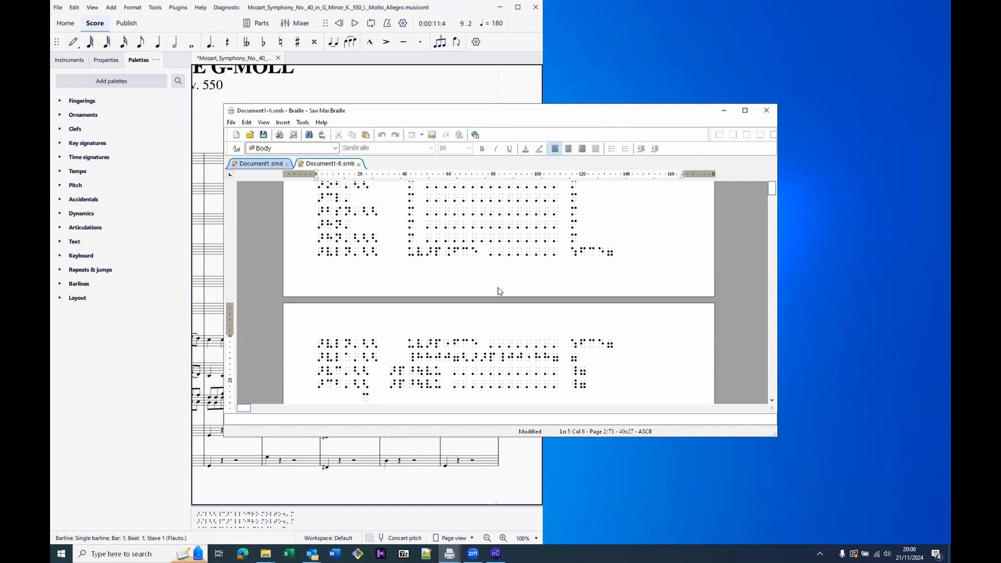
Check the end and the beginning of the orchestral braille score, and close it without saving
key(ctrl+End)
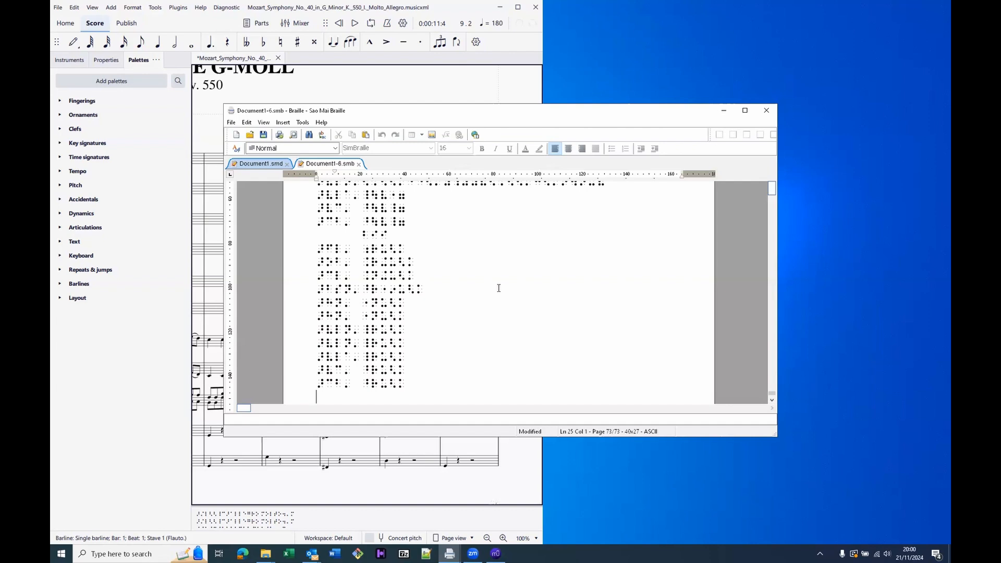
key(ctrl+Home)
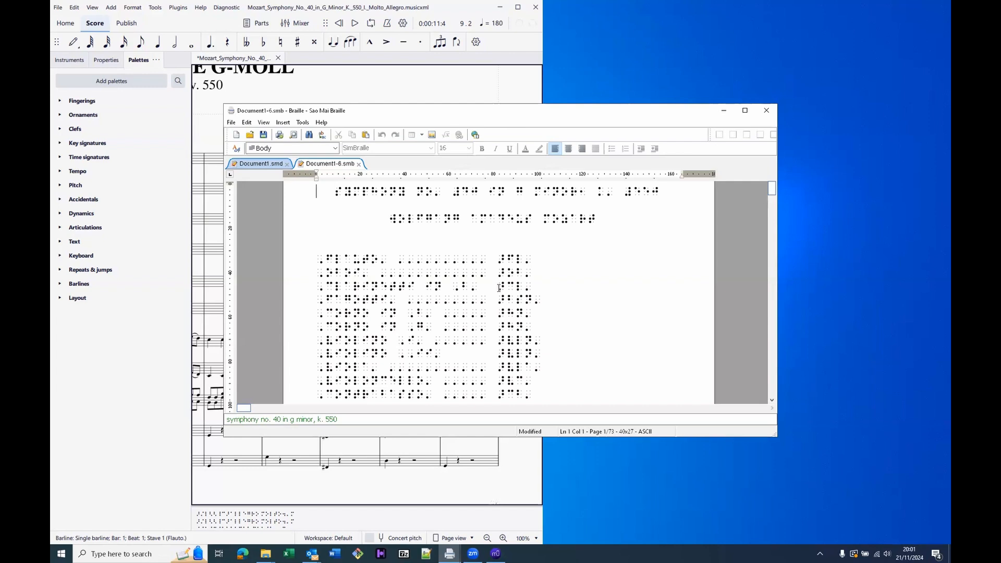
key(alt+F4)
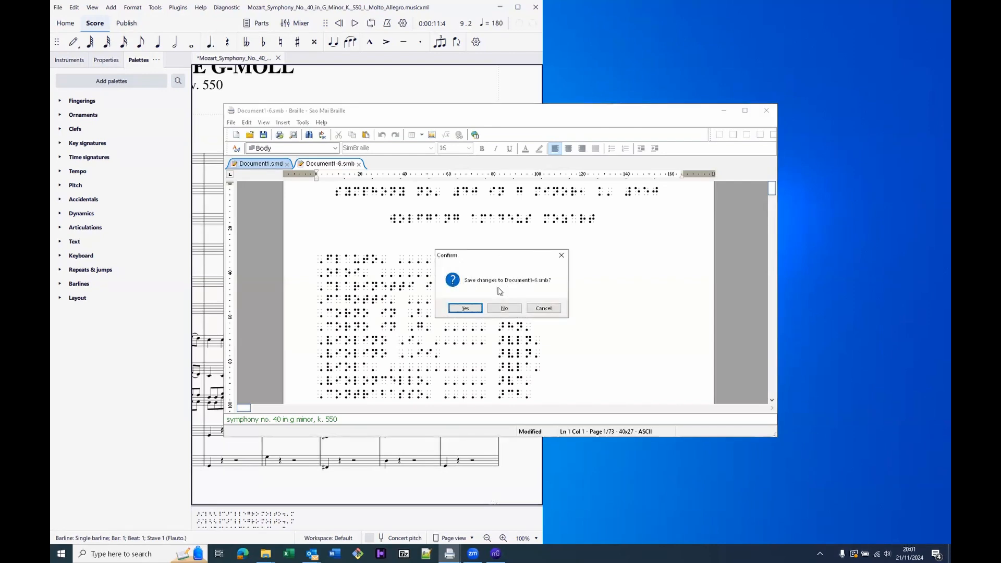
key(Tab)
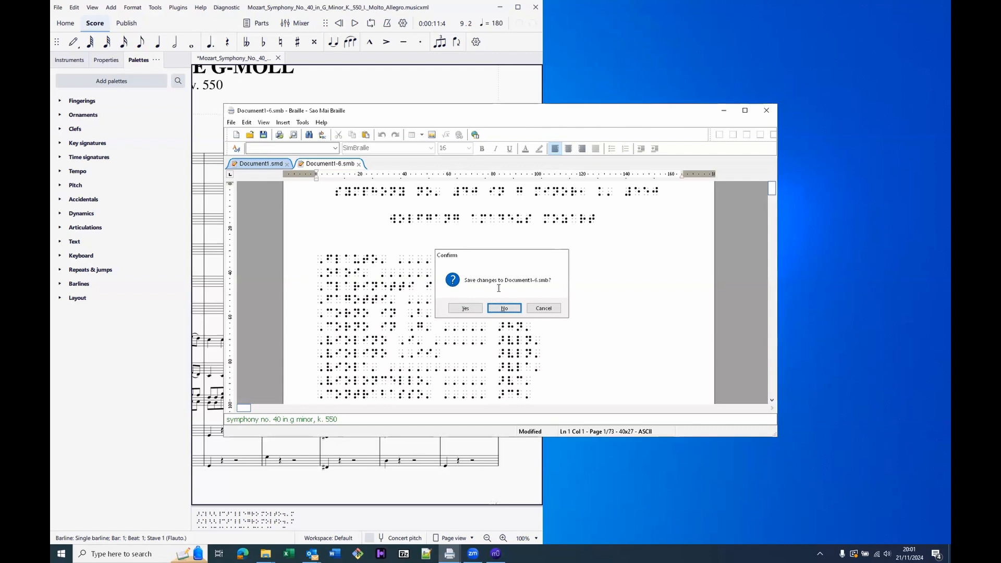
key(Return)
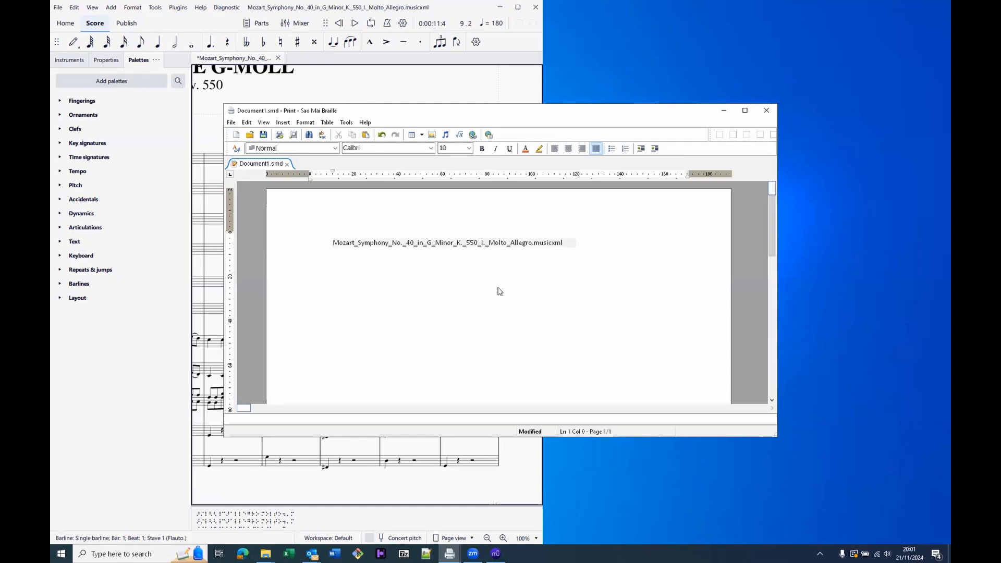
Set the transcription mode to Single part in the Music Braille format options and apply the change
key(alt+l)
key(Return)
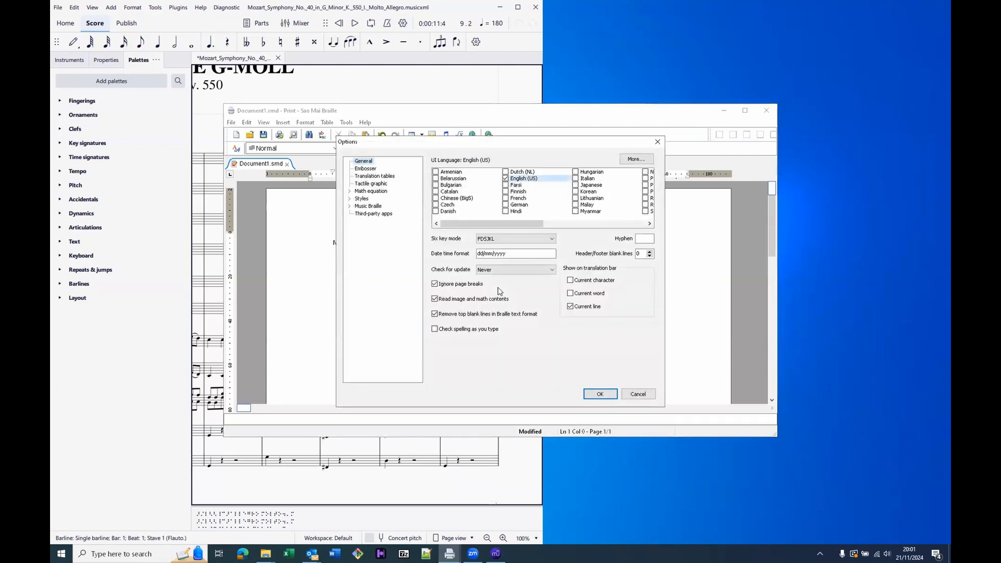
key(m)
key(m)
key(Right)
key(Down)
key(Down)
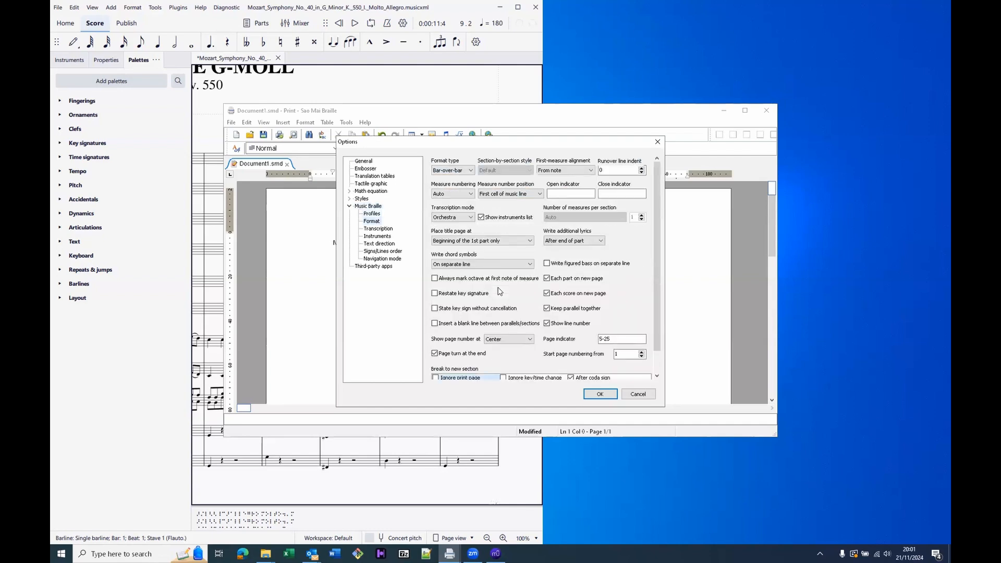
key(Down)
key(Up)
key(Up)
key(Down)
key(Tab)
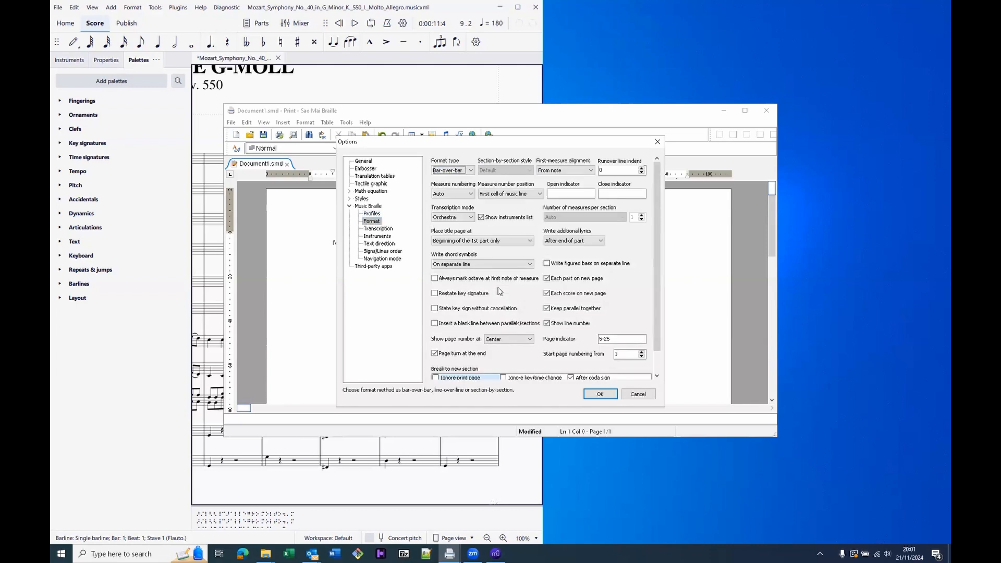
key(Tab)
key(Tab)
key(Tab)
key(Tab)
key(Tab)
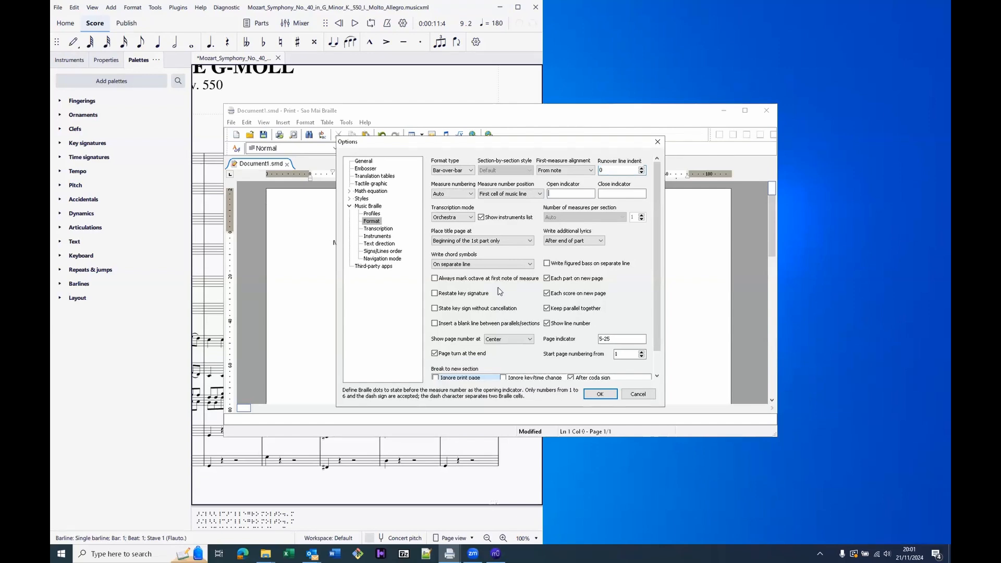
key(Tab)
key(Tab)
key(Up)
key(Up)
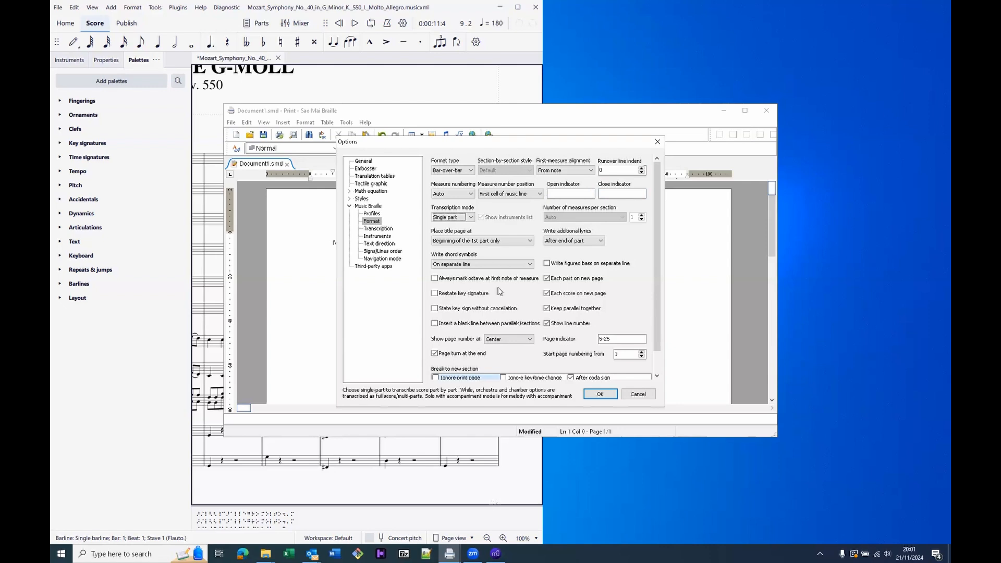
key(Return)
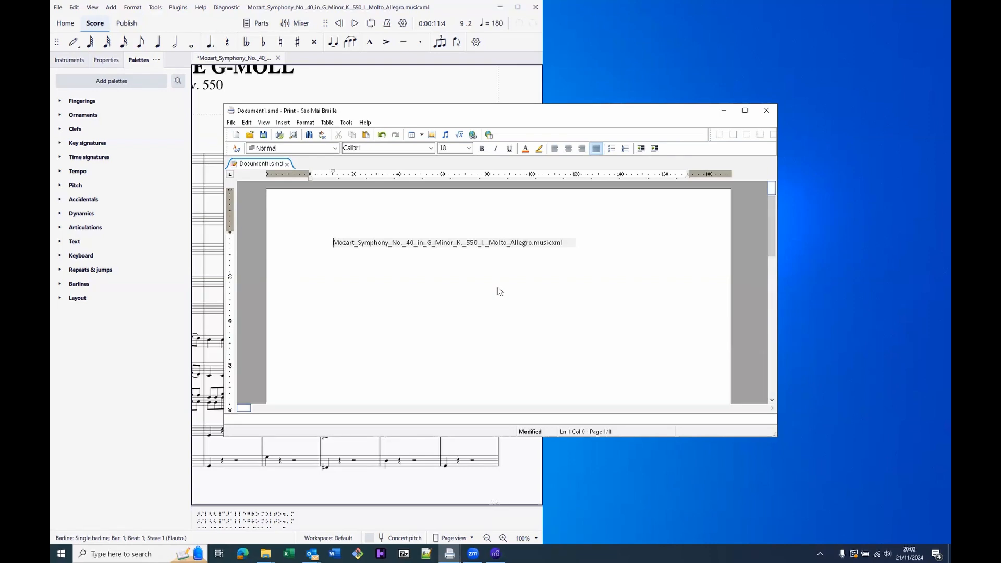
Open the score info for the Mozart symphony and review its title, subtitle and composer fields
key(alt+t)
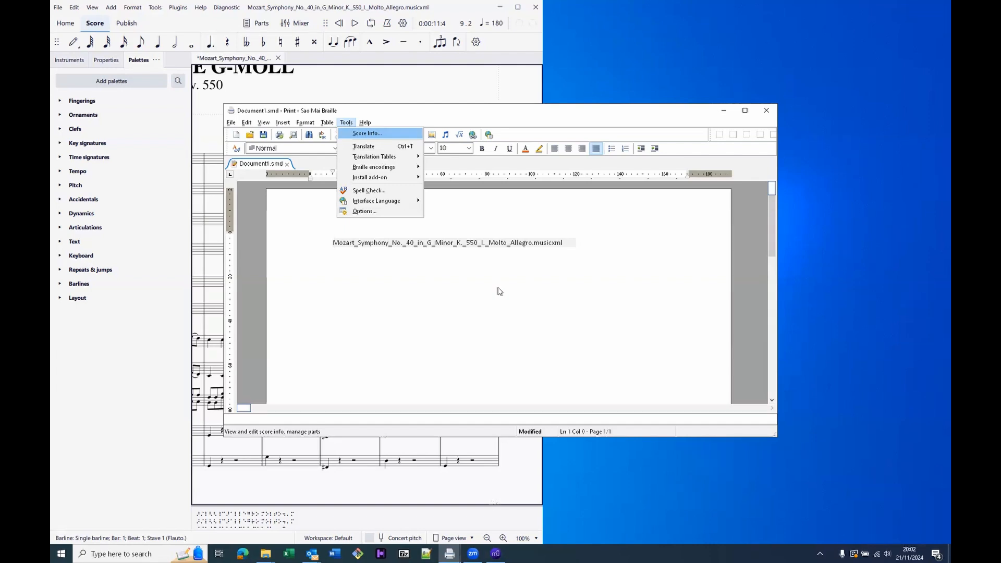
key(Return)
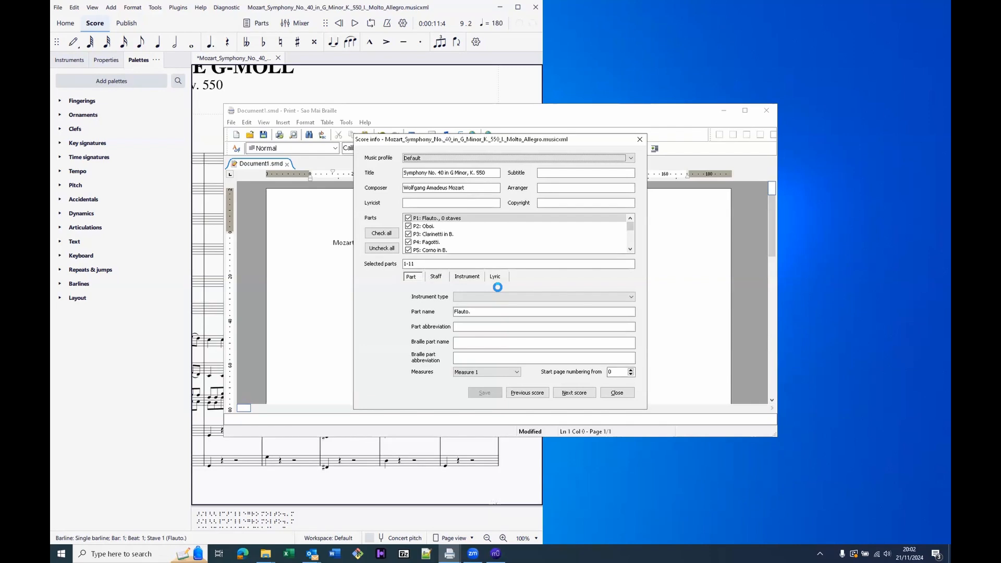
key(Tab)
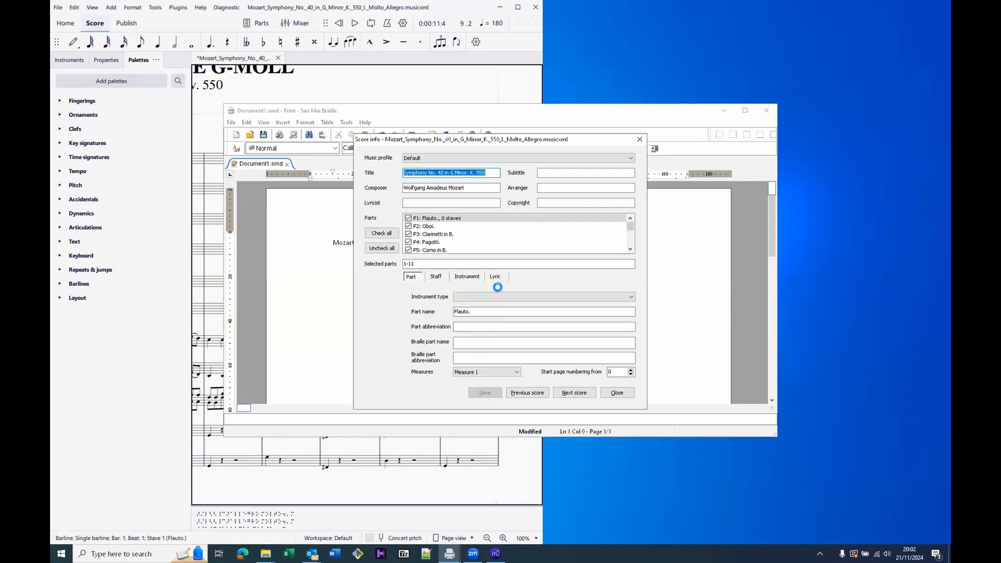
key(Tab)
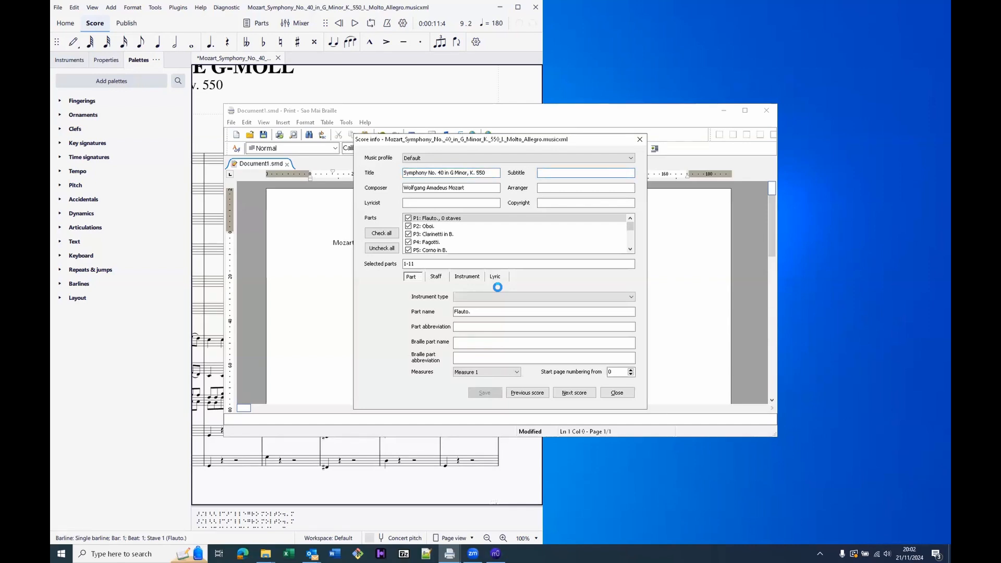
key(Tab)
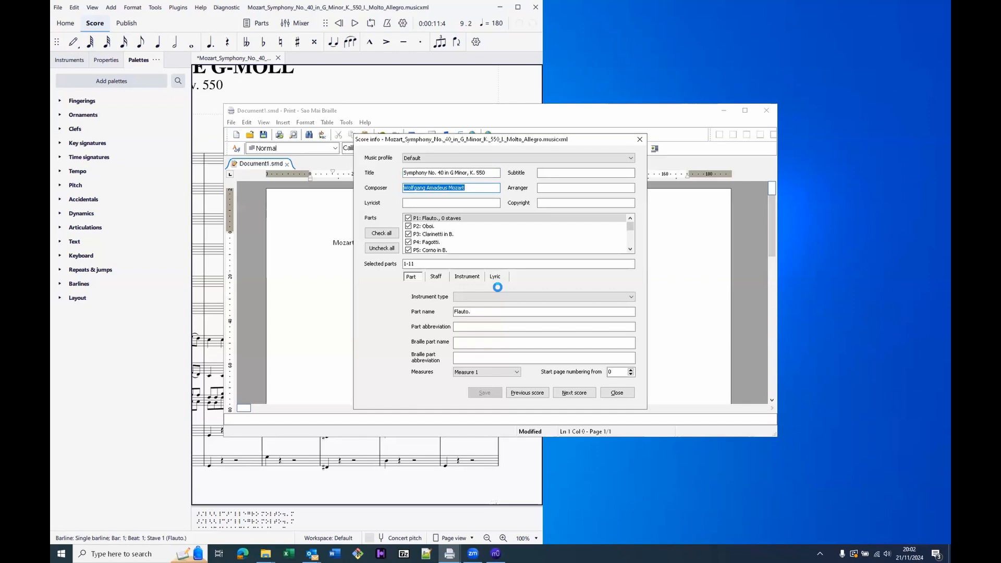
key(Tab)
key(Tab)
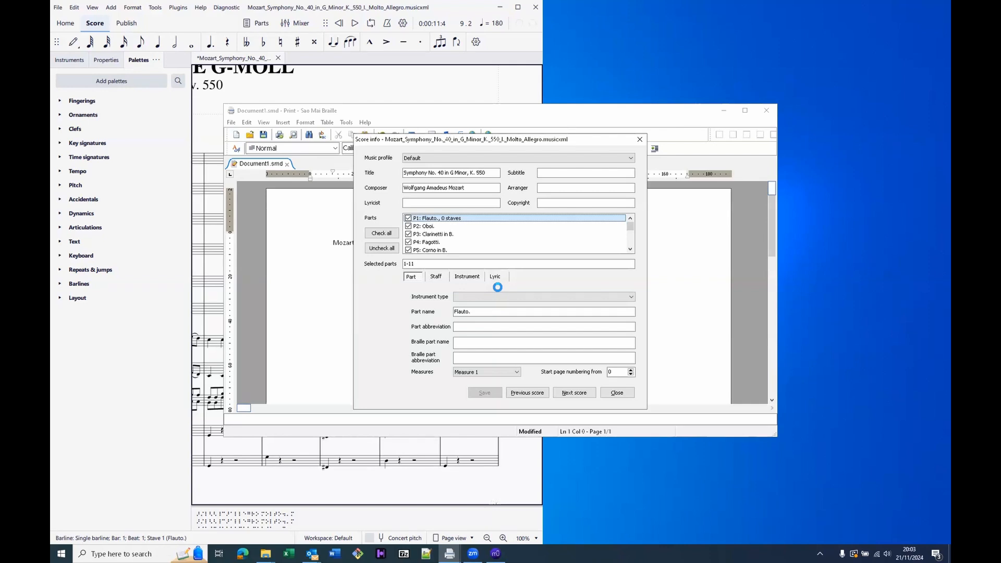
Deselect all instrument parts in the score info's parts list
key(Tab)
key(Tab)
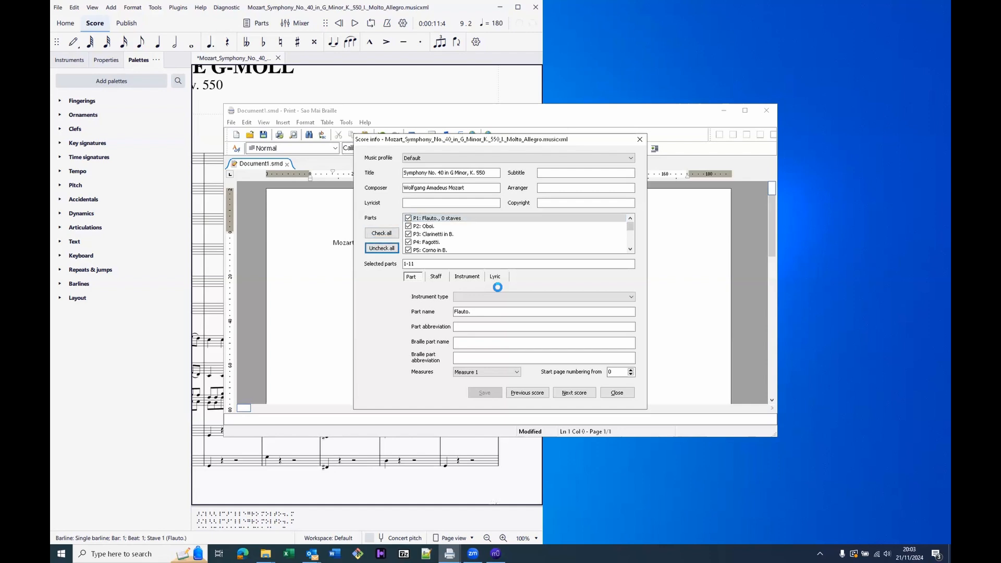
key(space)
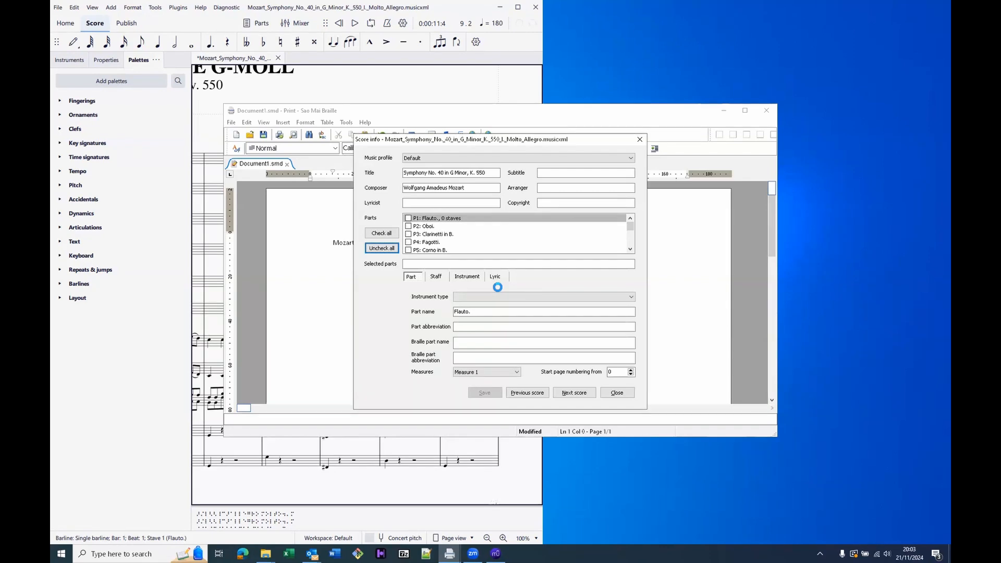
key(shift+Tab)
key(shift+Tab)
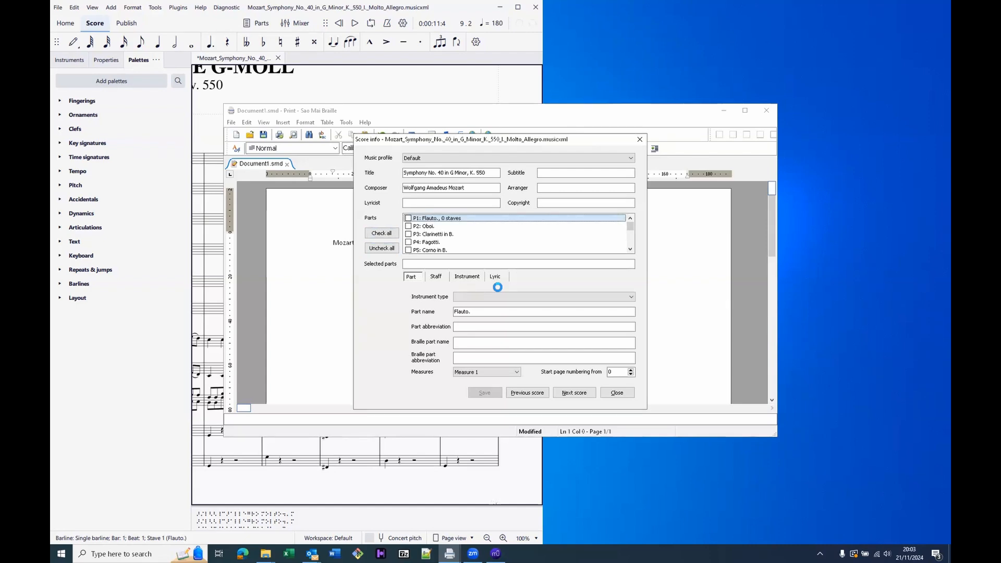
Select only part P10, Violoncello, for transcription in the parts list
key(Down)
key(Down)
key(Down)
key(Down)
key(Down)
key(Down)
key(Down)
key(Down)
key(Down)
key(Down)
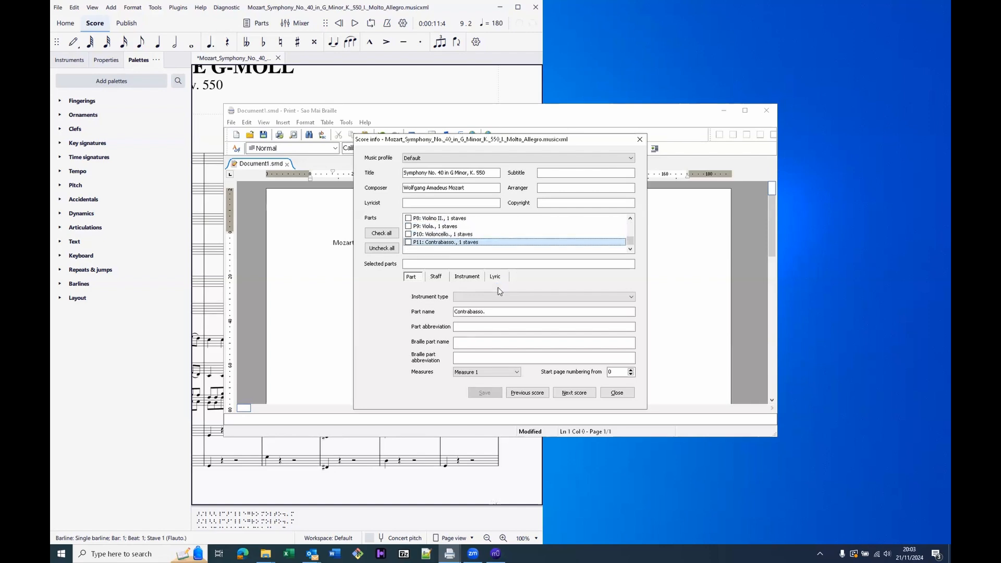
key(Up)
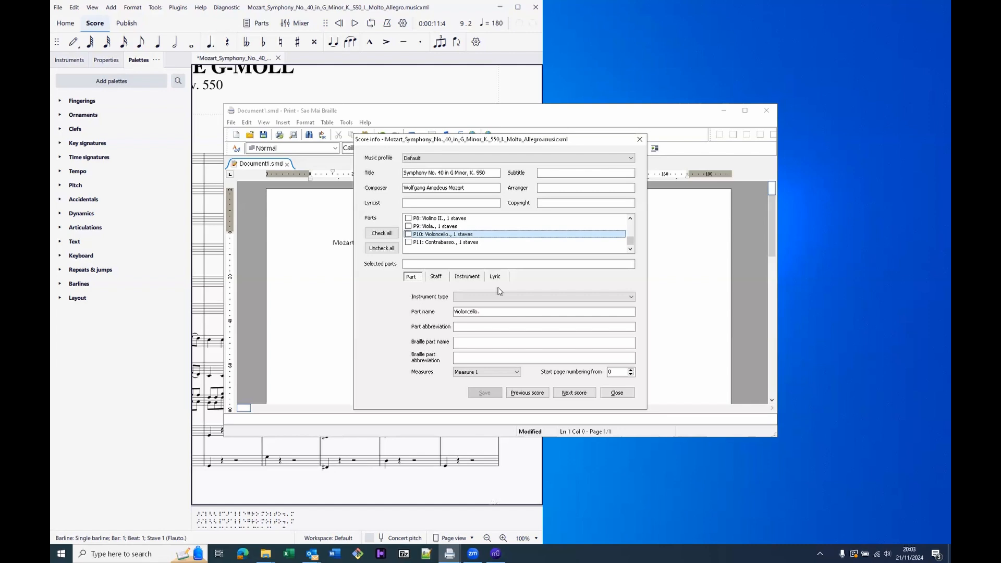
key(space)
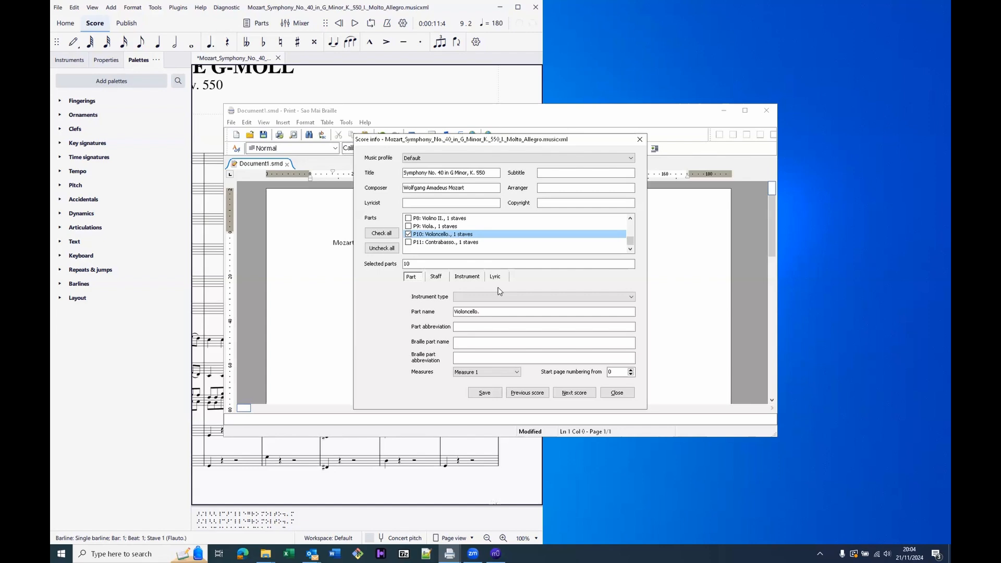
Save the part selection in the score info and translate the Violoncello part into braille
key(Tab)
key(Tab)
key(Tab)
key(Tab)
key(Tab)
key(Tab)
key(Tab)
key(Tab)
key(Tab)
key(Tab)
key(Tab)
key(Tab)
key(Tab)
key(shift+Tab)
key(Return)
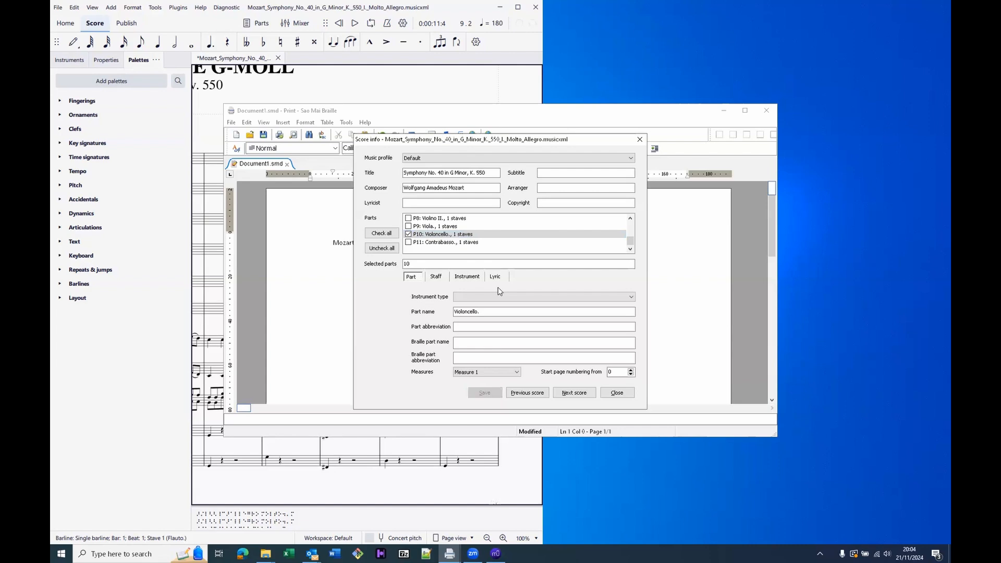
key(shift+Tab)
key(Return)
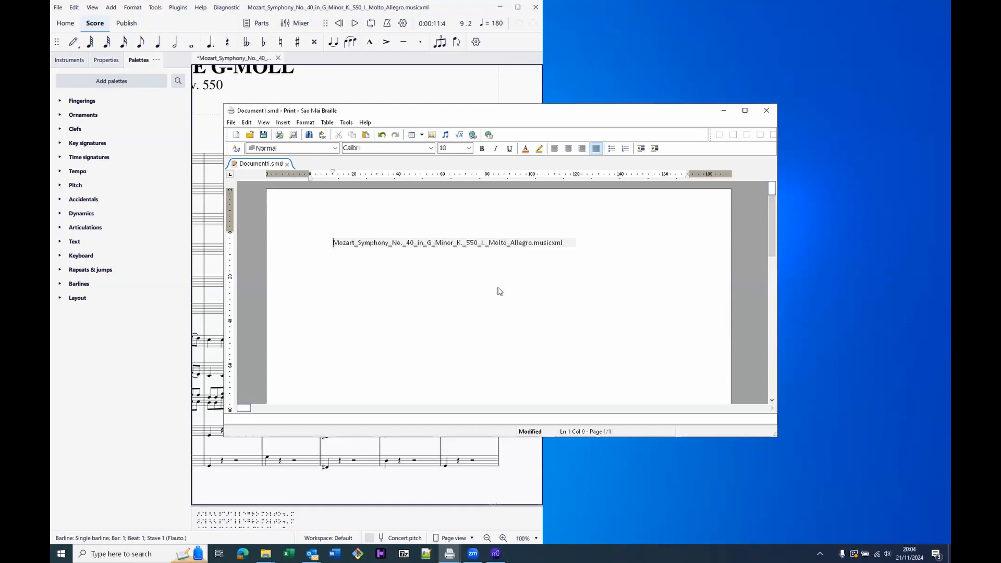
key(ctrl+t)
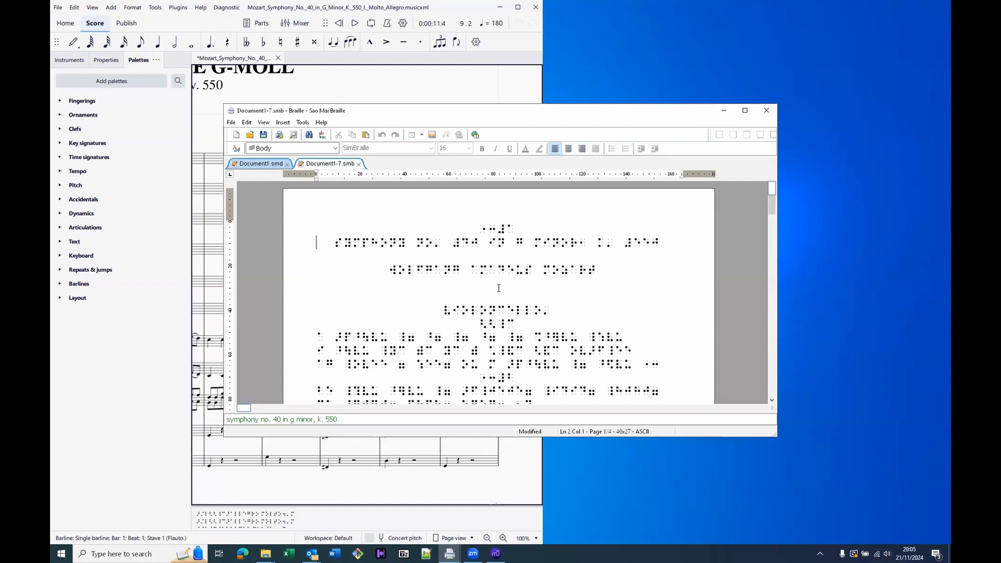
Read the title, composer, instrument heading and first music line of the Violoncello braille transcription
key(Down)
key(Down)
key(Down)
key(Down)
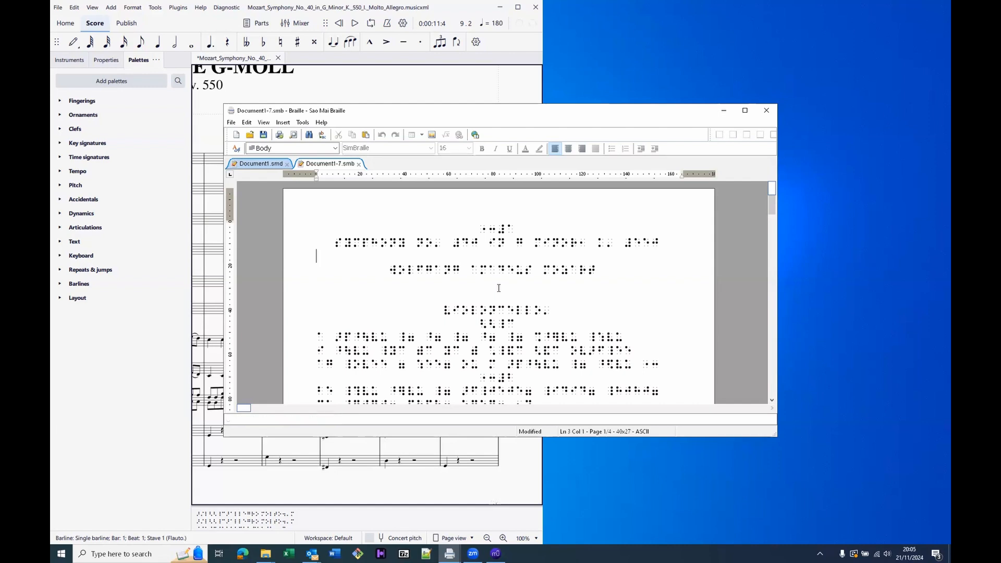
key(Down)
key(Down)
key(Down)
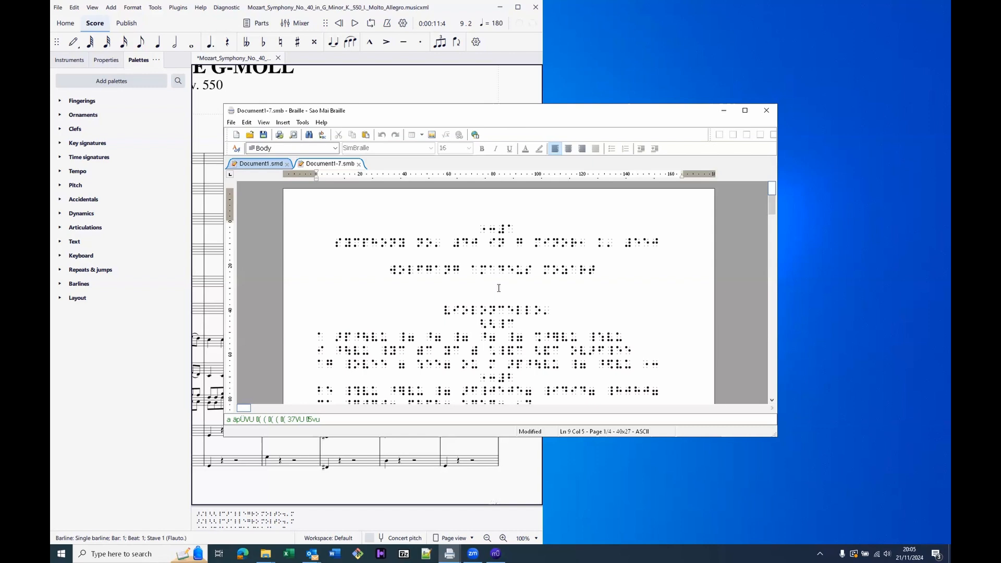
key(Right)
key(Right)
key(Right)
key(Right)
key(Right)
key(Right)
key(Right)
key(Right)
key(Right)
key(Right)
key(Right)
key(Right)
key(Right)
key(Right)
key(Right)
key(Right)
Close the Violoncello braille transcription without saving it
key(alt+F4)
key(Tab)
key(Return)
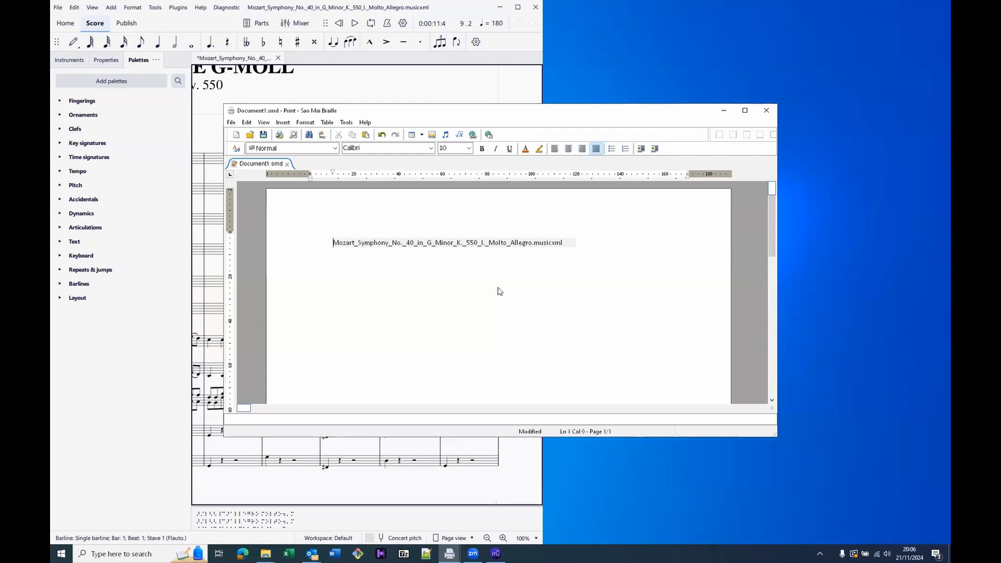
Step through the Violoncello part in music navigation mode up to bar 11, reading its braille and text, and close the mode
key(alt+v)
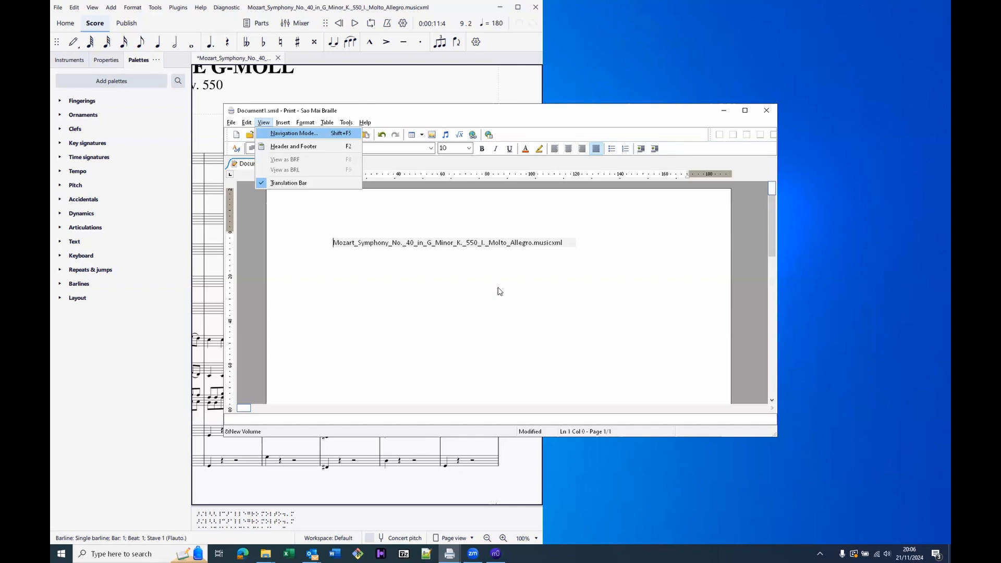
key(Return)
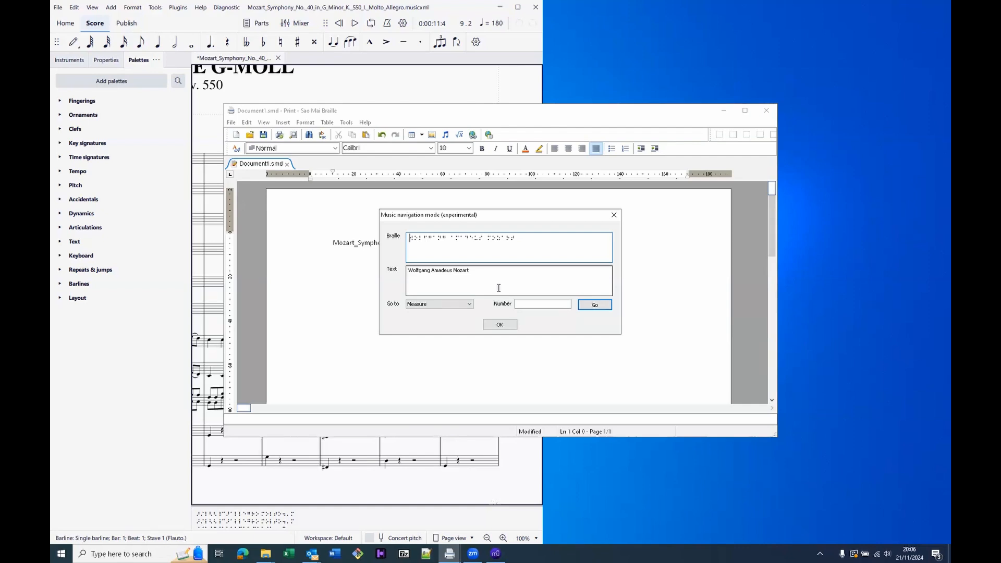
key(Right)
key(Right)
key(Right)
key(Right)
key(Left)
key(Right)
key(Left)
key(Right)
key(Left)
key(Right)
key(Left)
key(Right)
key(Right)
key(Right)
key(Right)
key(Right)
key(Right)
key(Right)
key(Right)
key(Right)
key(Right)
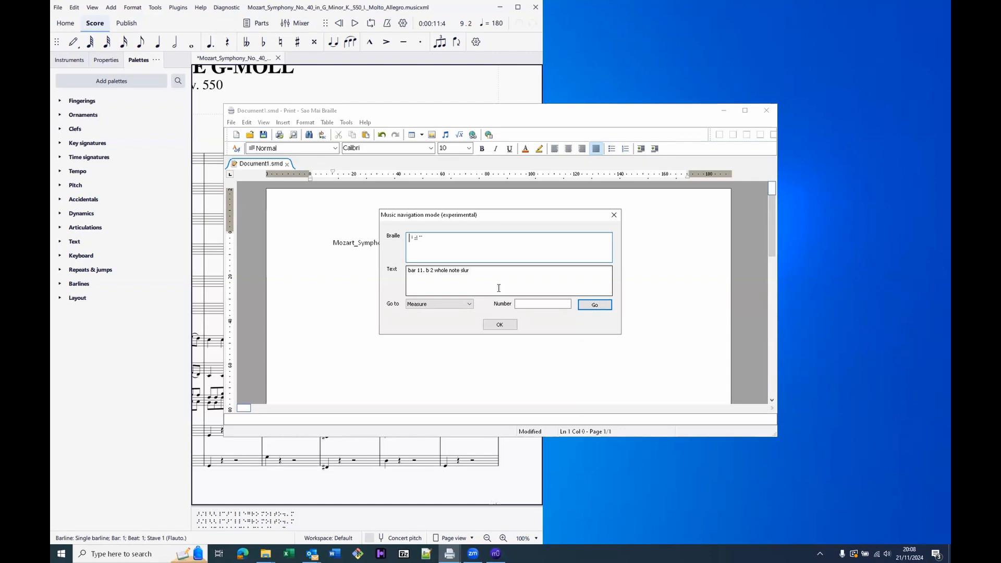
key(Escape)
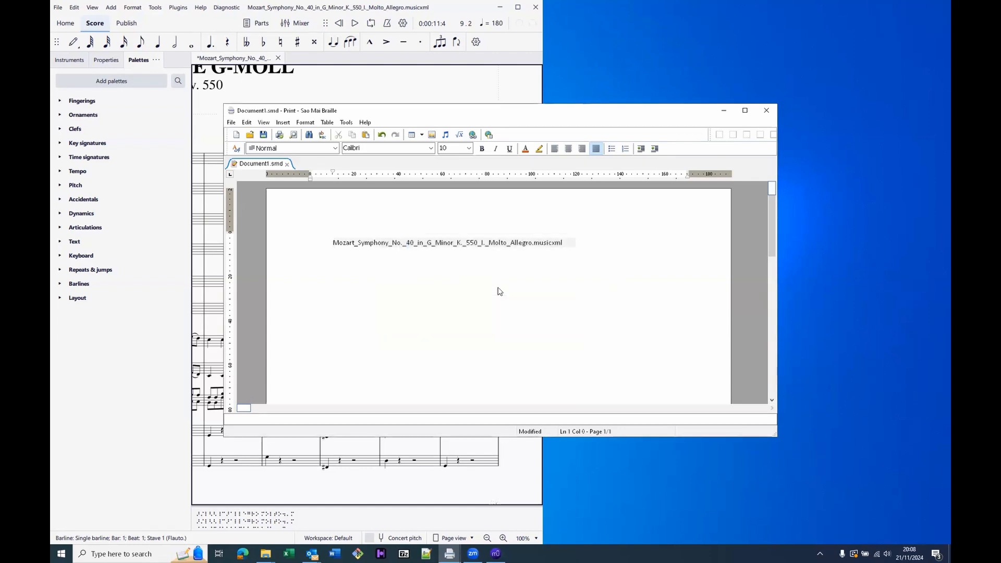
Examine the third-party apps page in the options and leave without changing anything
key(alt+t)
key(Escape)
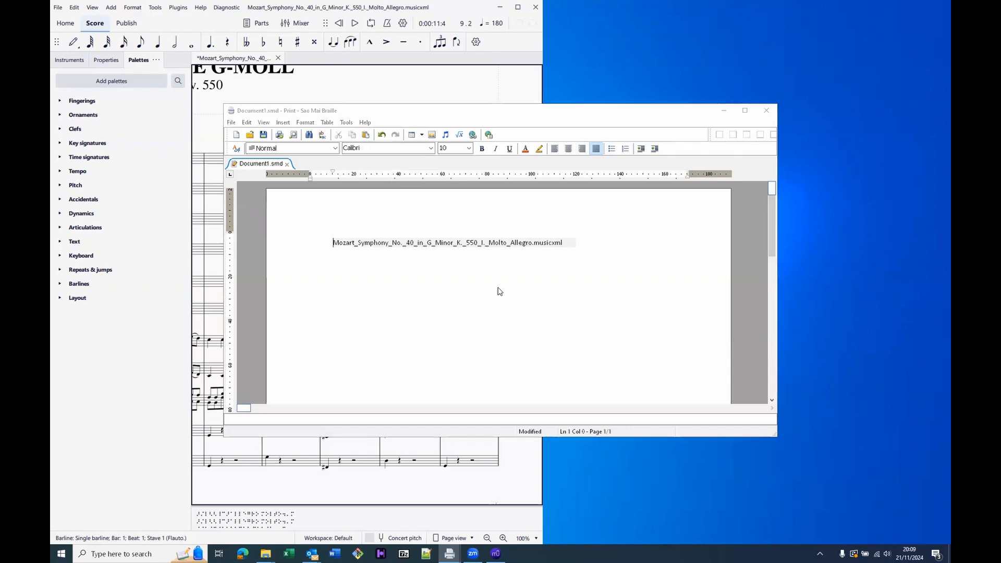
key(End)
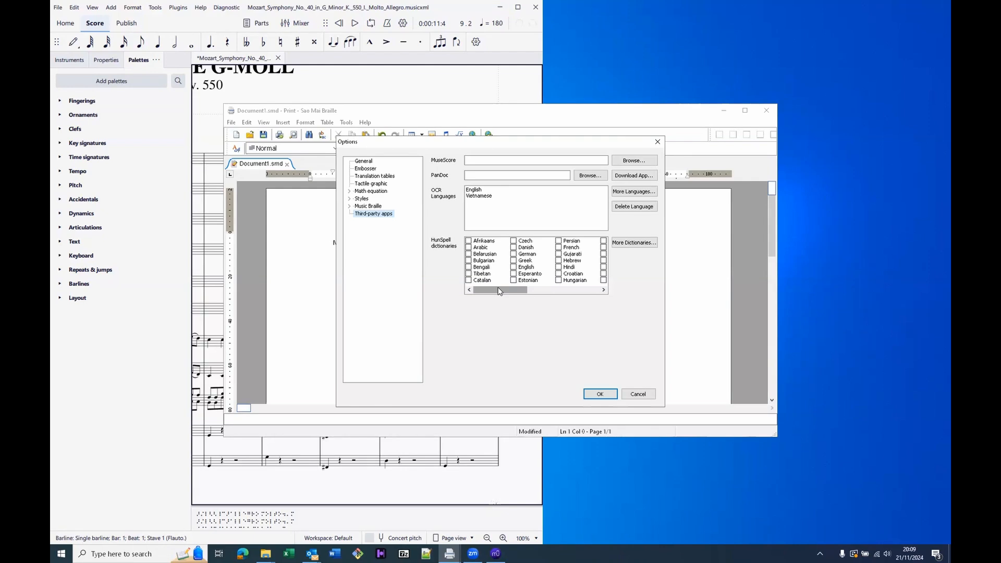
key(Escape)
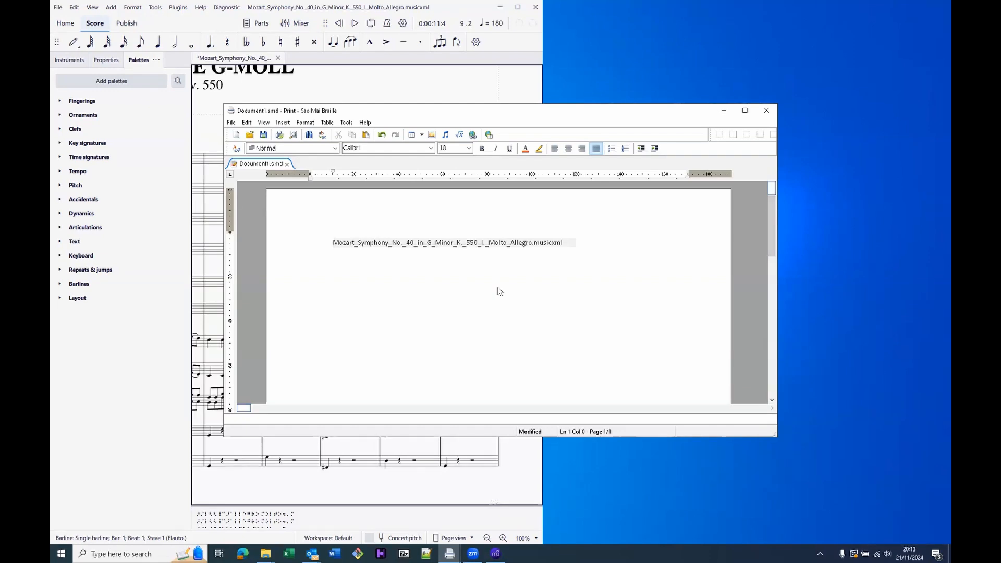
Clear the title and composer fields in the Mozart symphony's score info
key(alt+Return)
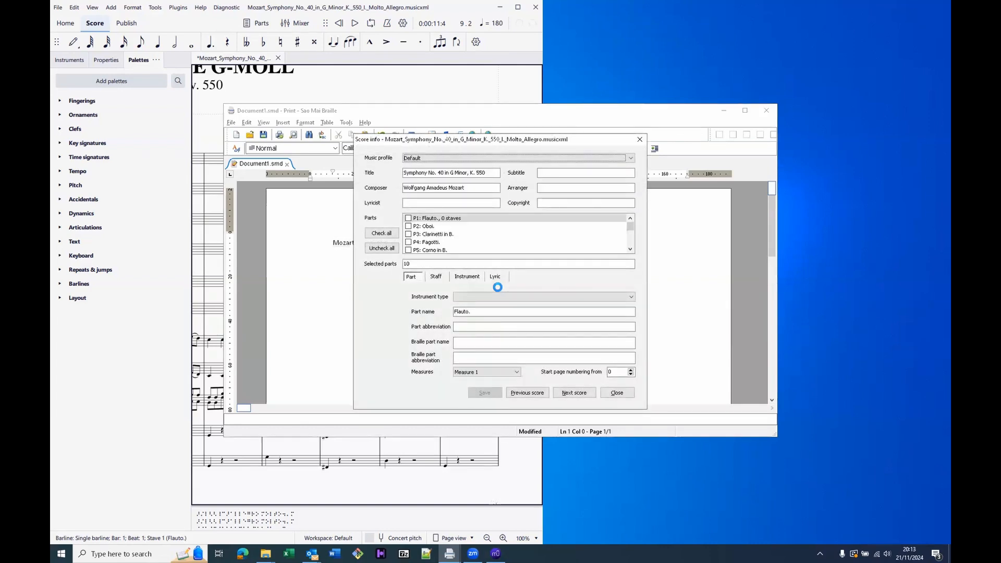
key(Tab)
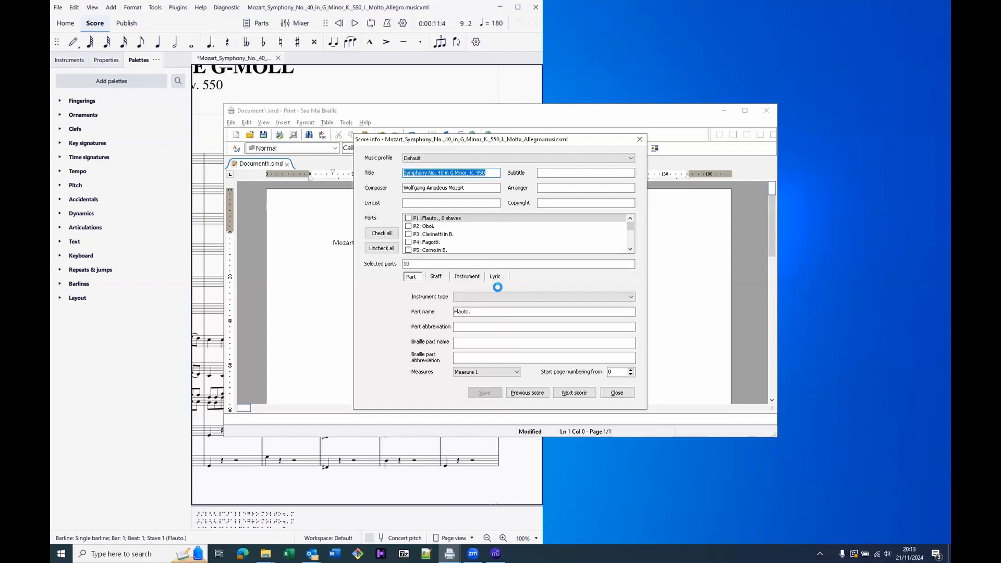
key(BackSpace)
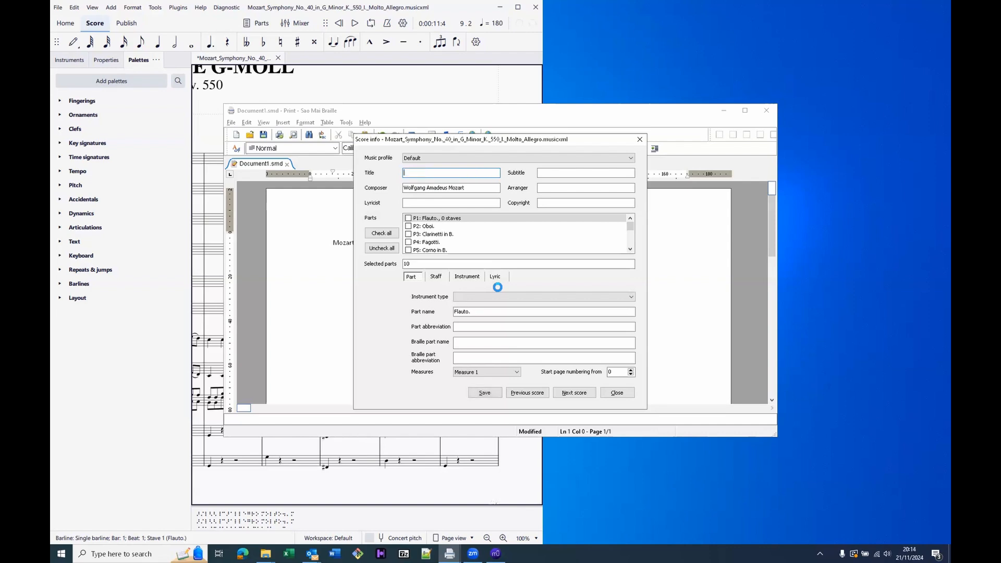
key(Tab)
key(Tab)
key(BackSpace)
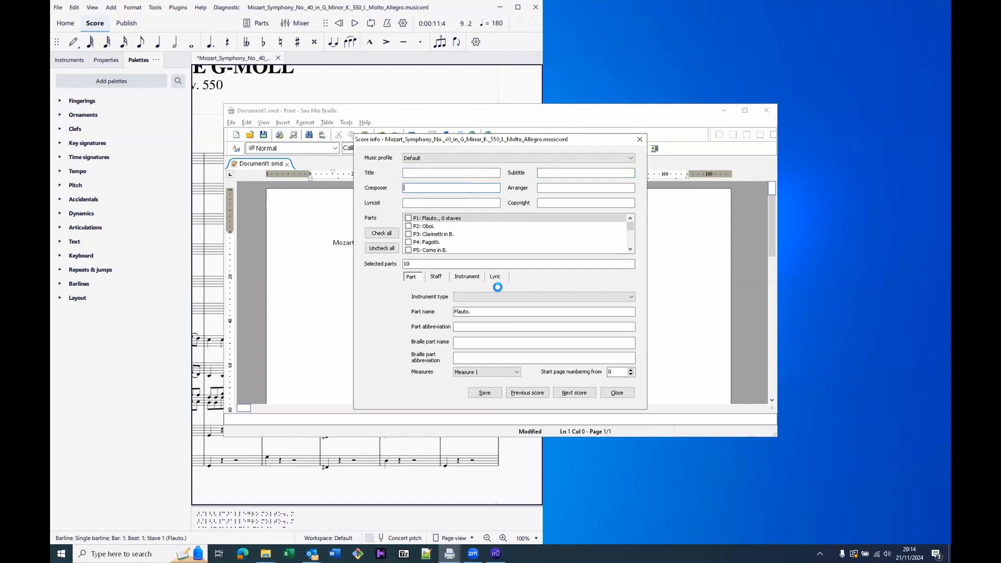
Save and close the score info, and translate the Violoncello part into braille again
key(Tab)
key(shift+Tab)
key(shift+Tab)
key(shift+Tab)
key(shift+Tab)
key(shift+Tab)
key(shift+Tab)
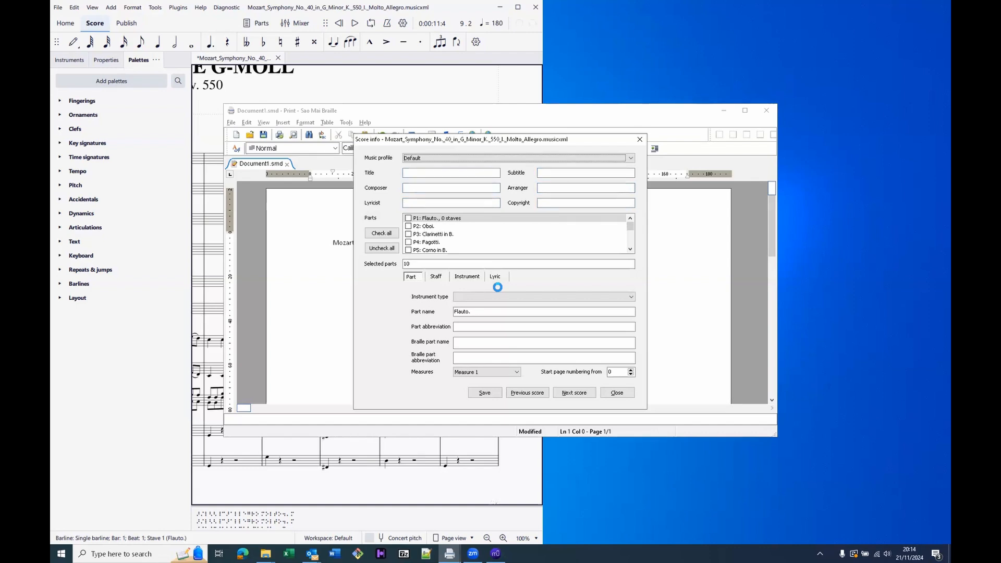
key(shift+Tab)
key(shift+Tab)
key(Return)
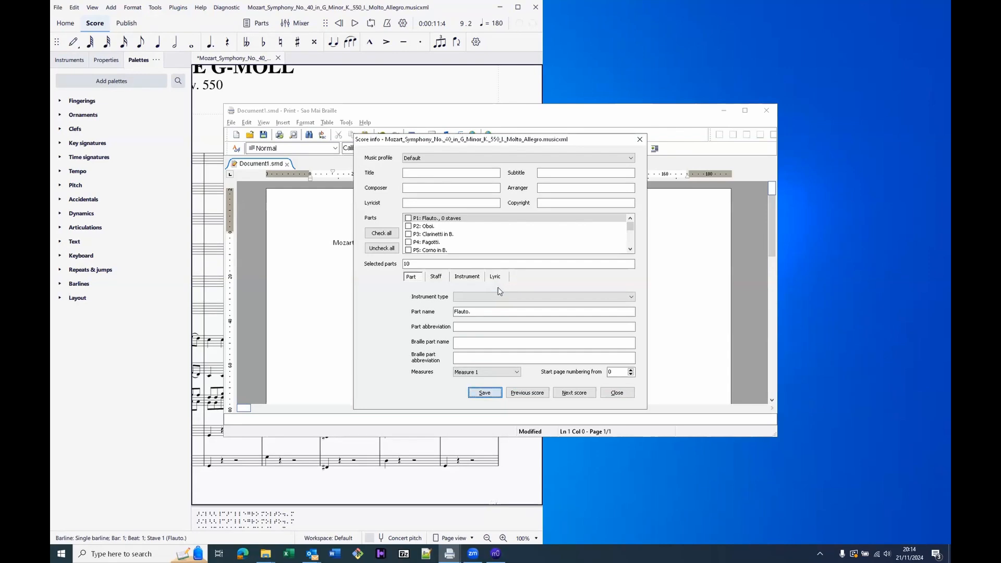
key(shift+Tab)
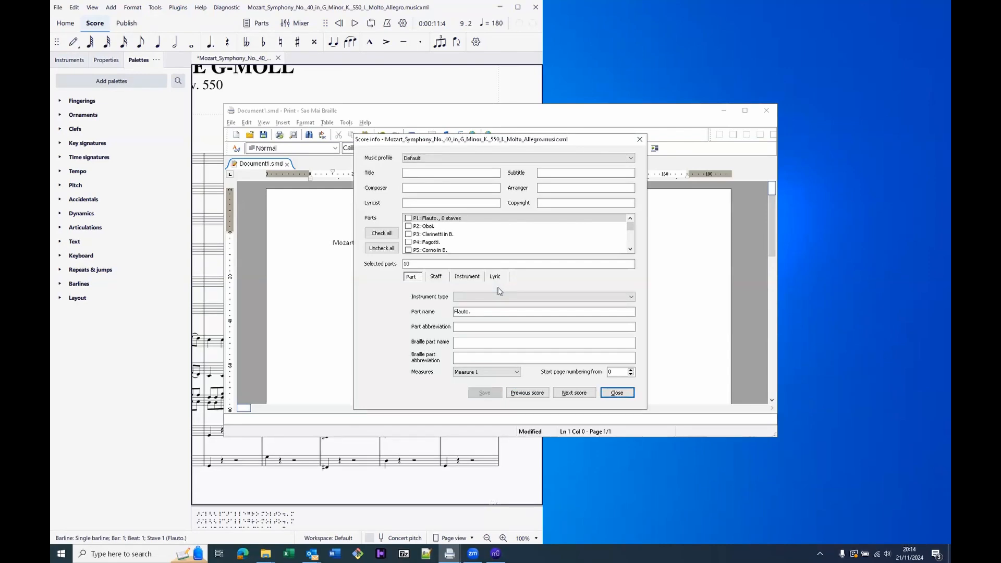
key(Return)
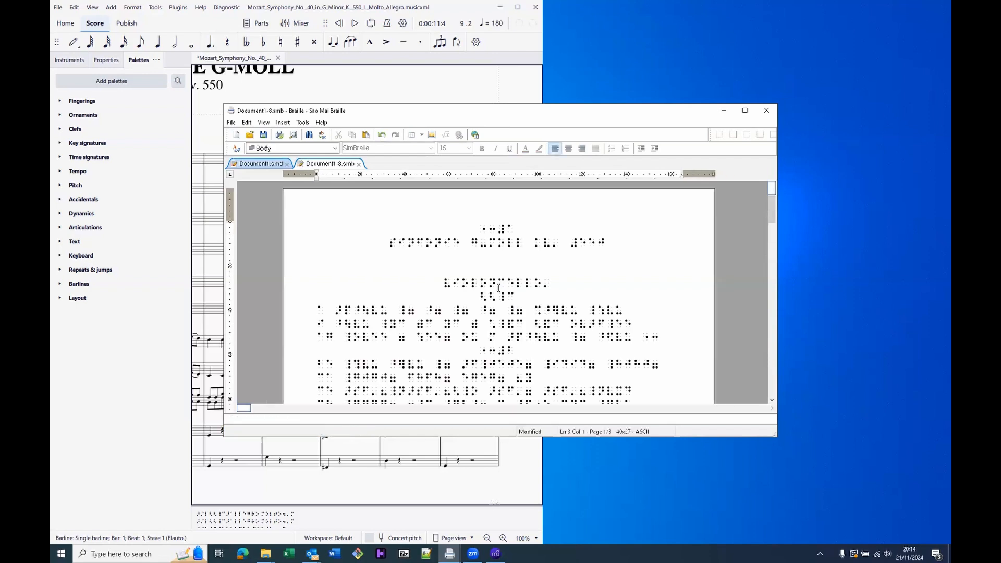
Check the heading lines of the new braille transcription and close it without saving
key(Up)
key(Up)
key(Down)
key(Down)
key(Down)
key(alt+F4)
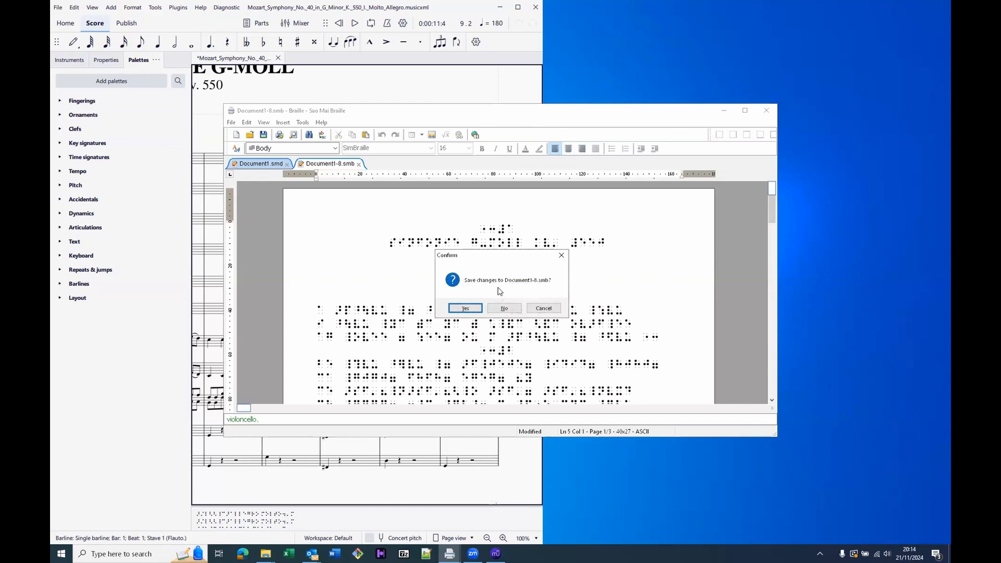
key(n)
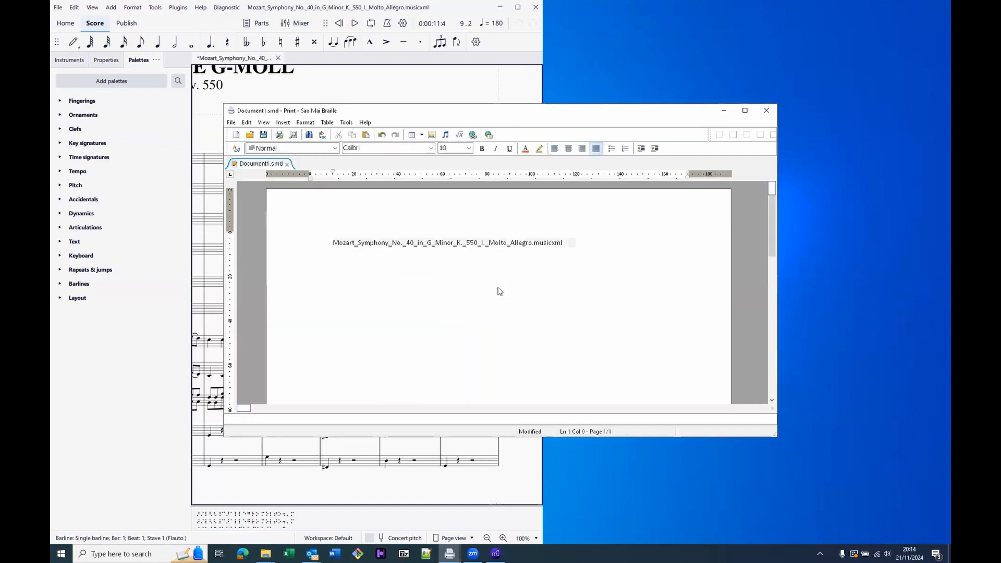
Add the line "This is some random text. Take note of the dynamics as you read this music!" above the Mozart score
key(Return)
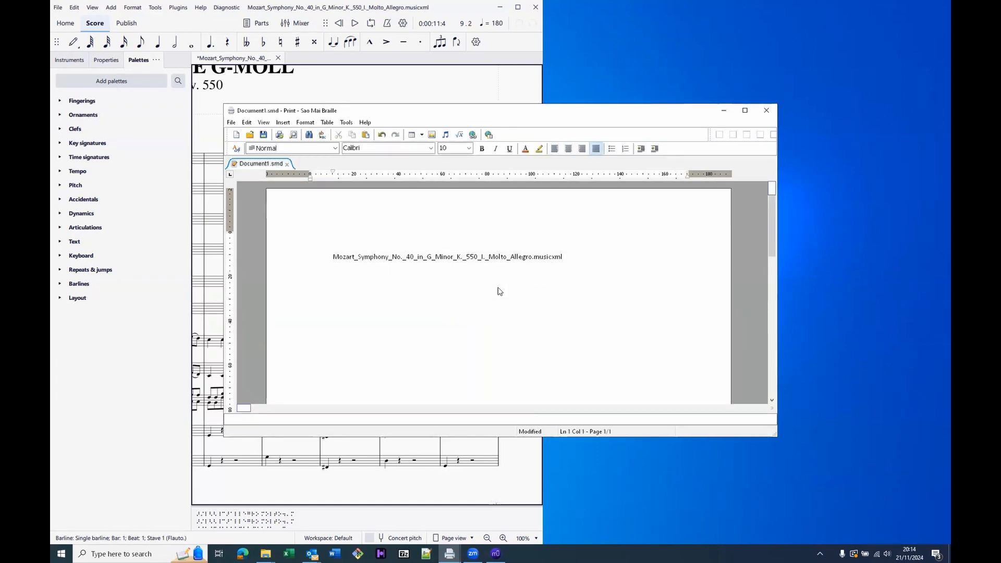
text(This is some random text)
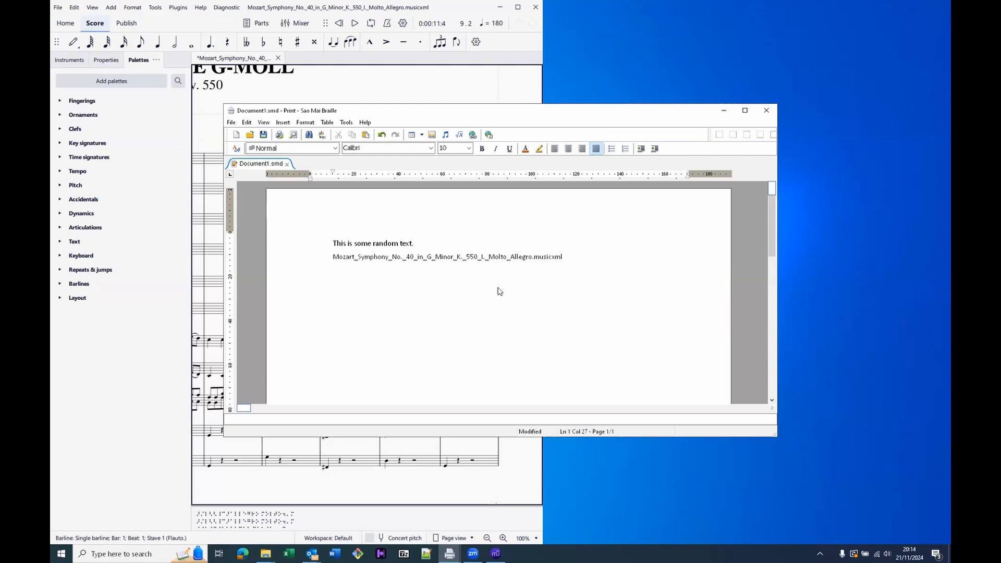
text(. Take note of the dynamics as you re)
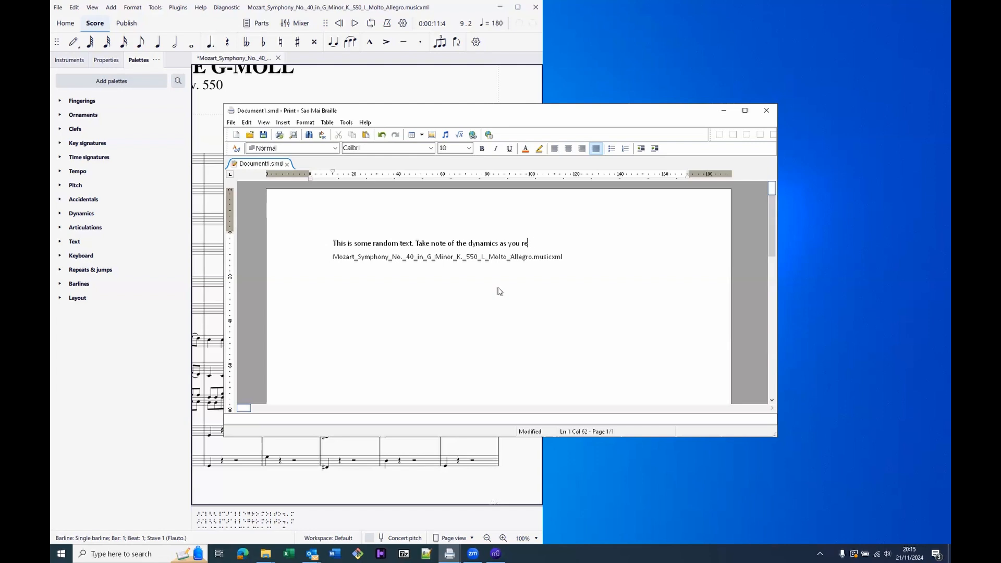
text(ad this music!)
key(Return)
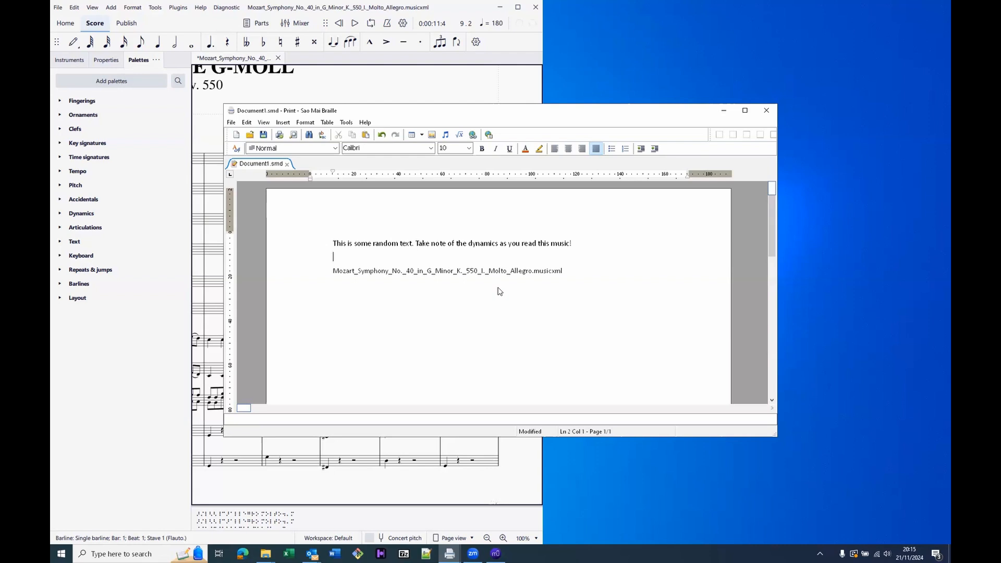
Translate the combined text and score into braille, and close the result without saving
key(ctrl+t)
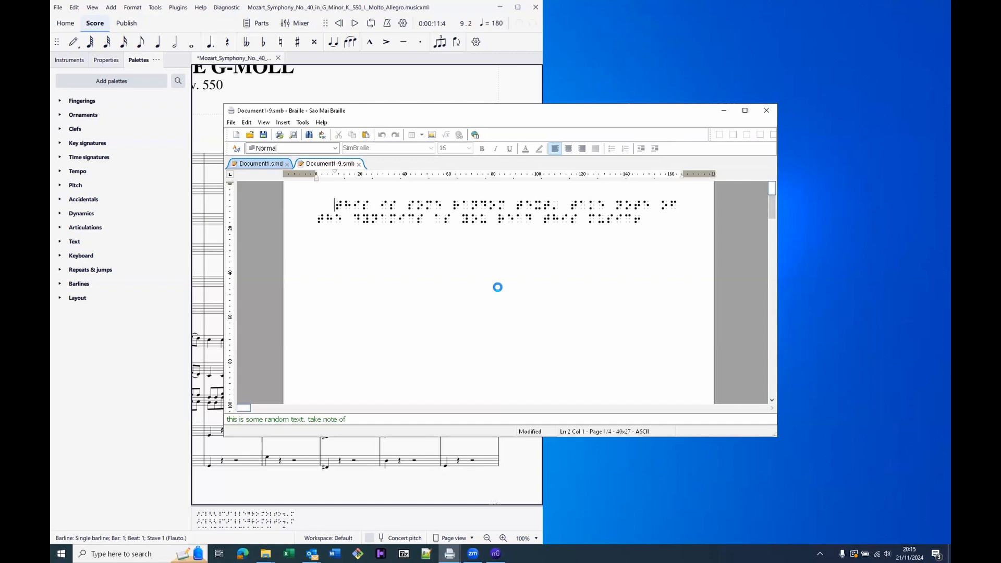
key(n)
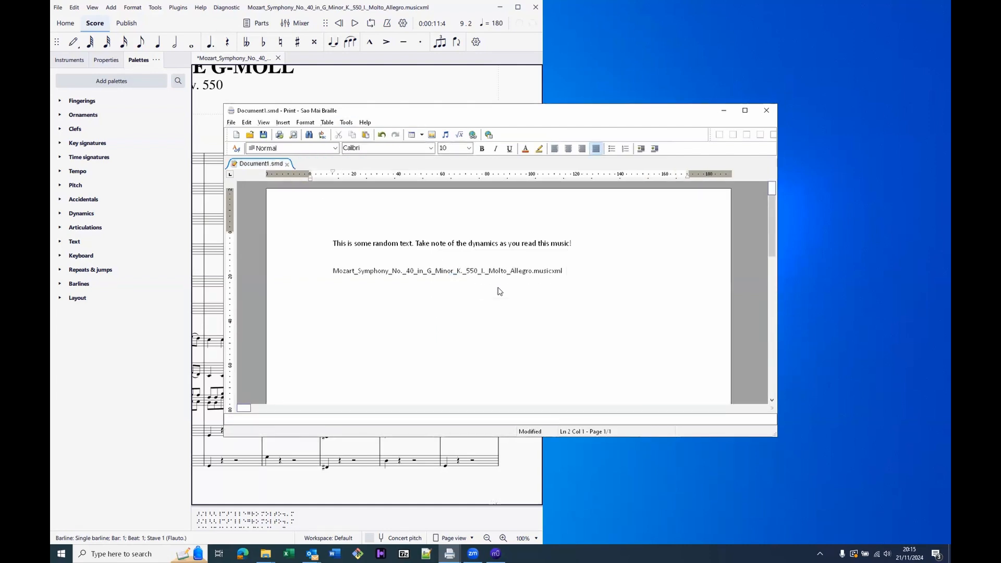
Set the default braille table to English, Unified English contracted, in the options and retranslate the document into braille
key(ctrl+comma)
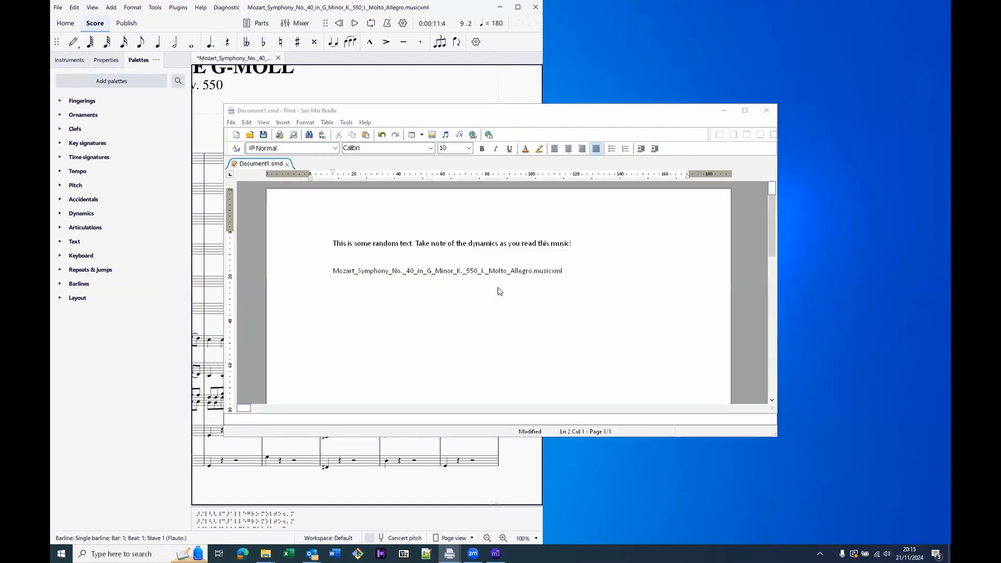
key(m)
key(m)
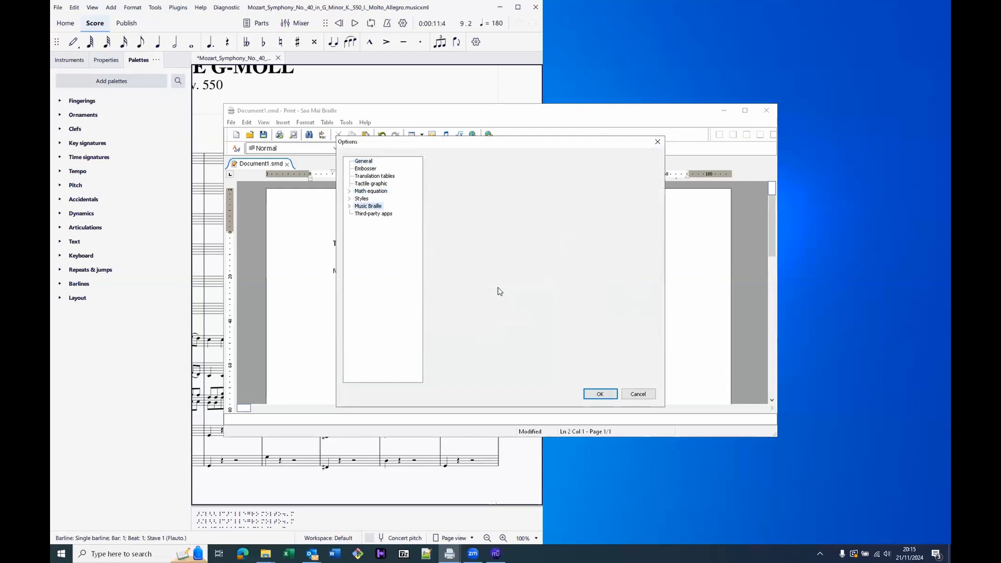
key(Up)
key(Up)
key(Up)
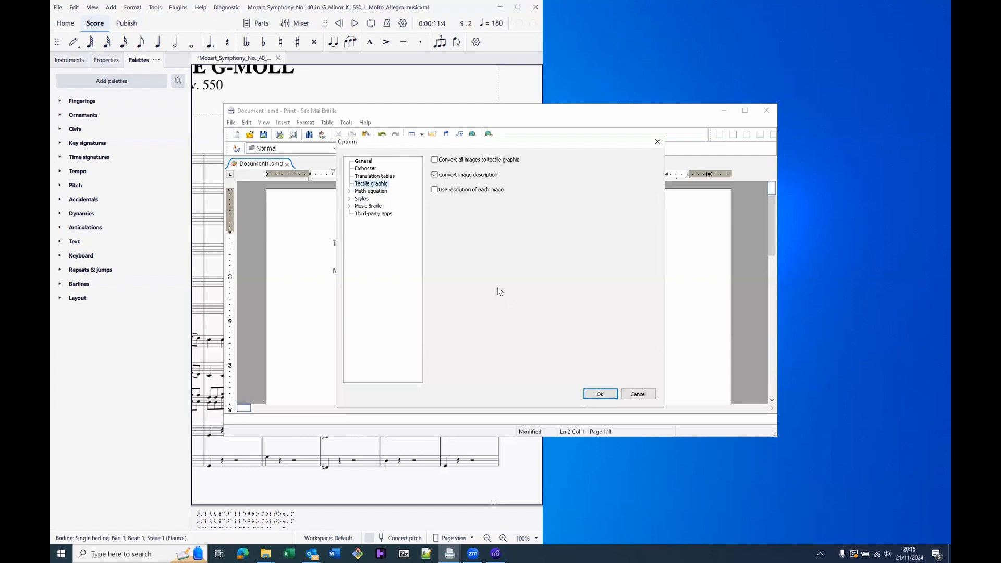
key(Up)
key(Tab)
key(Tab)
key(Return)
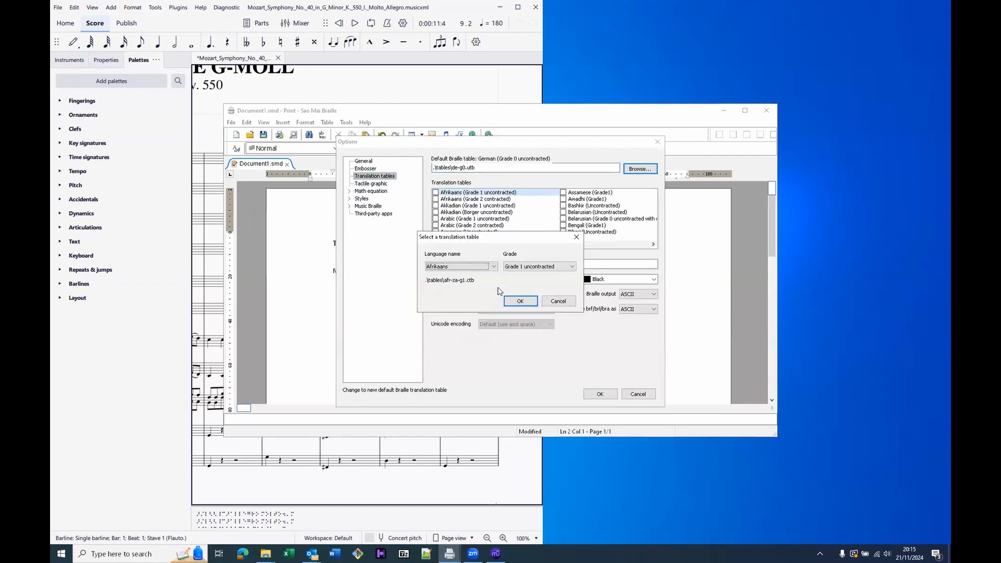
key(e)
key(Tab)
key(Down)
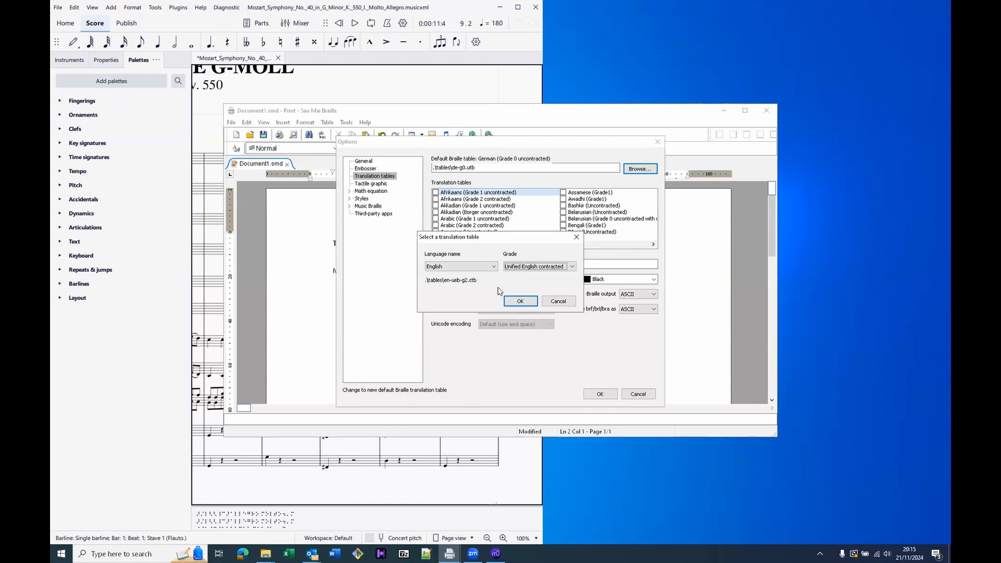
key(Return)
key(shift+Tab)
key(shift+Tab)
key(shift+Tab)
key(shift+Tab)
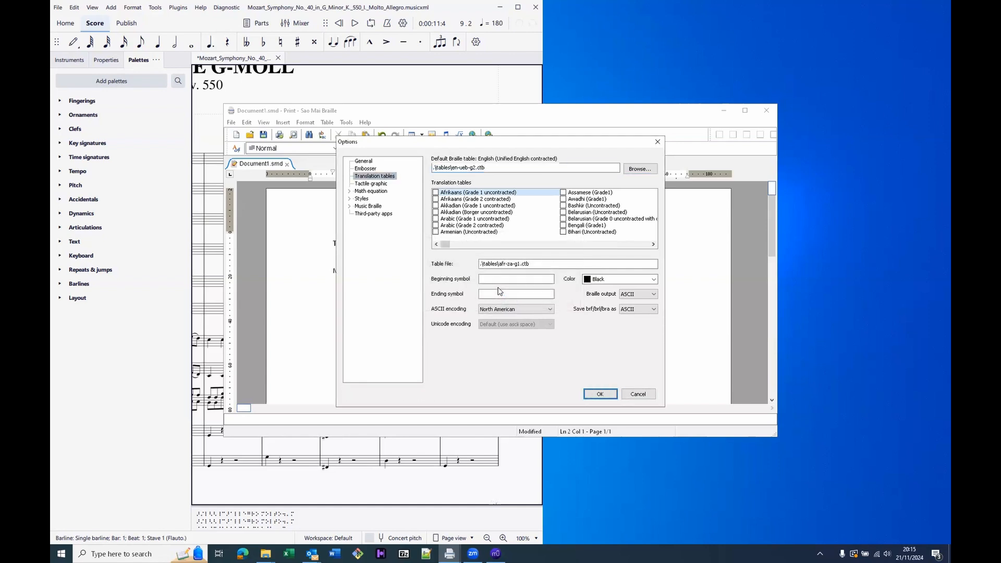
key(Return)
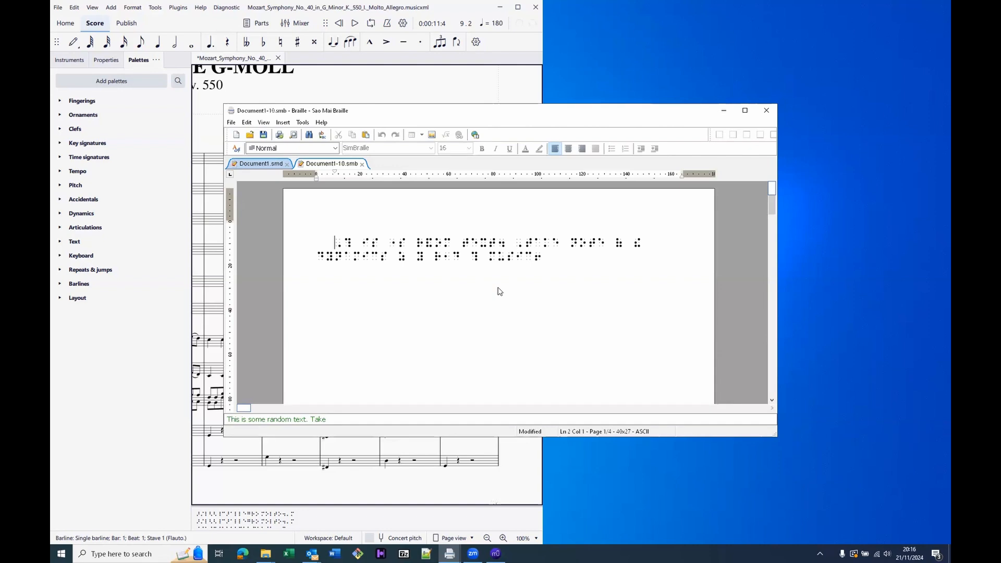
Examine the contracted text, the score headings and the first Violoncello music line in the new braille transcription
key(Down)
key(Page_Down)
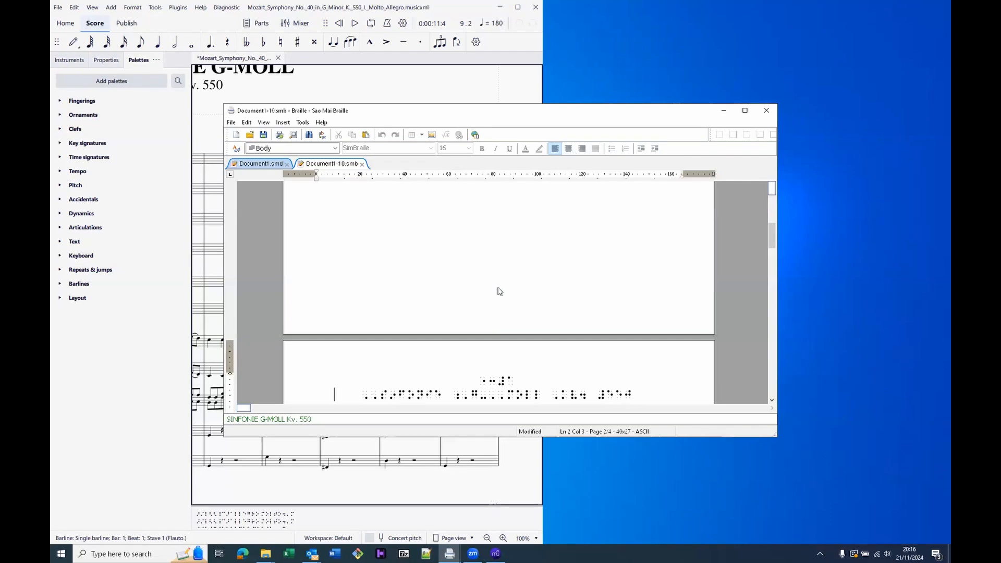
key(Down)
key(Down)
key(Down)
key(Down)
key(Down)
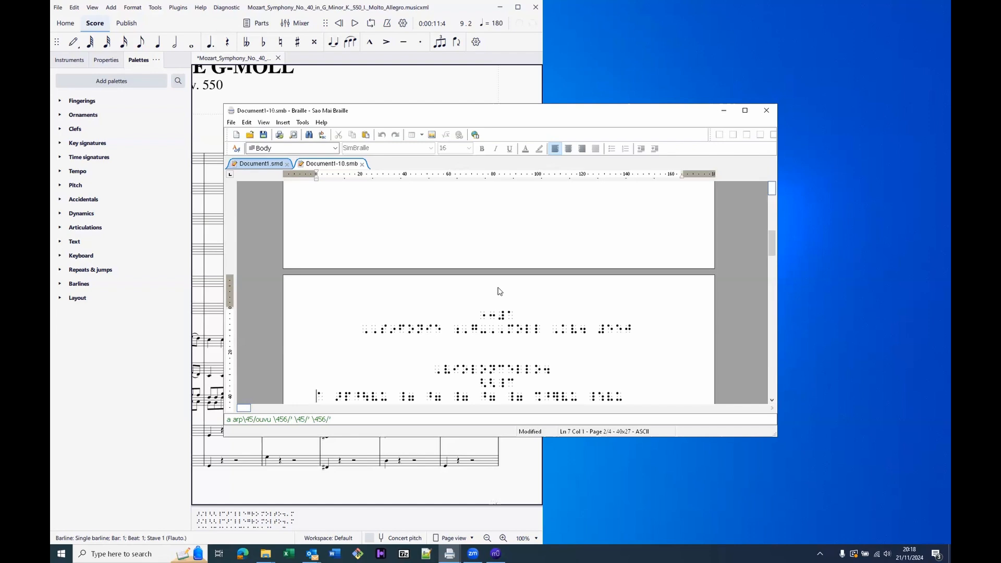
Close the braille transcription and open the text direction settings in the Music Braille options
key(alt+F4)
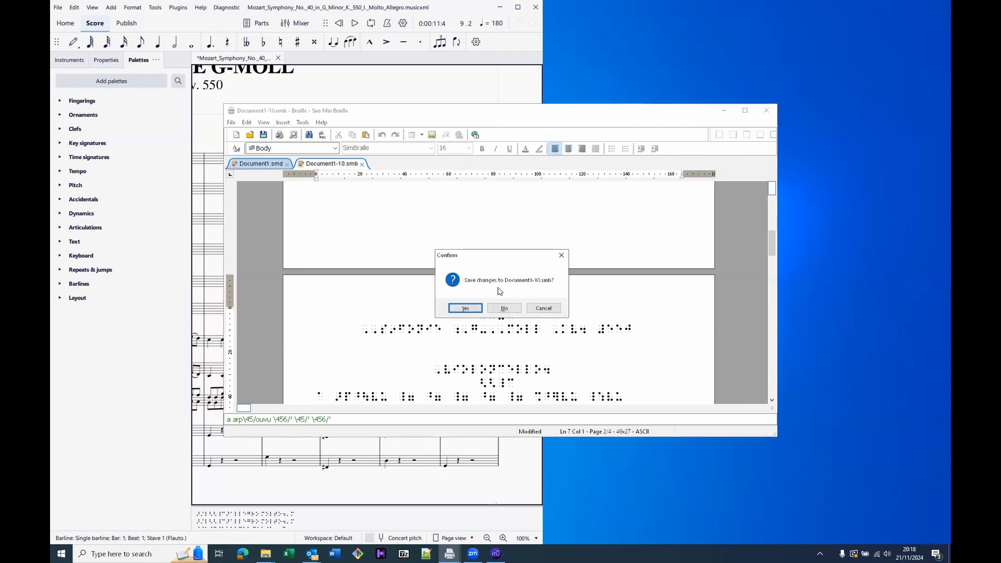
key(Return)
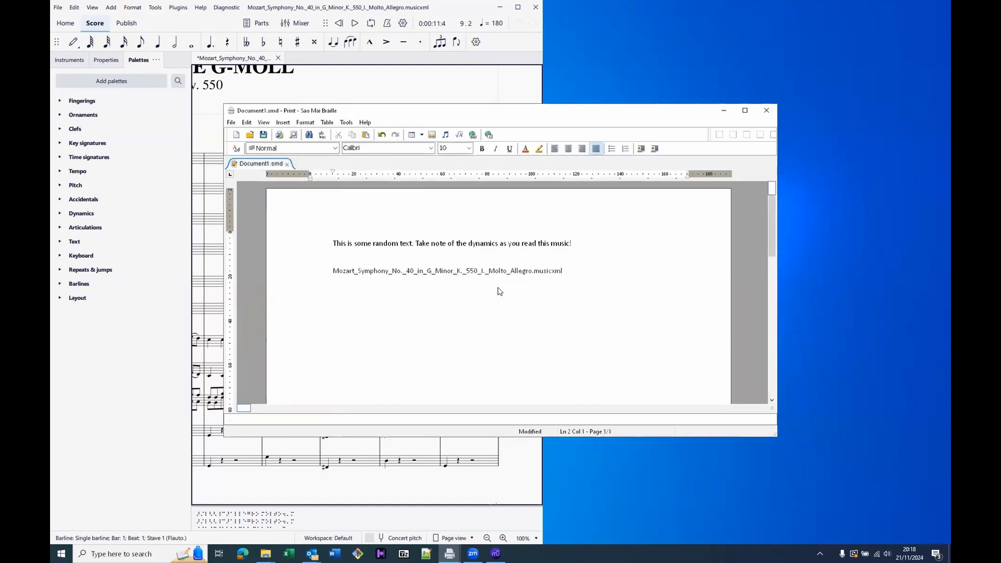
key(F8)
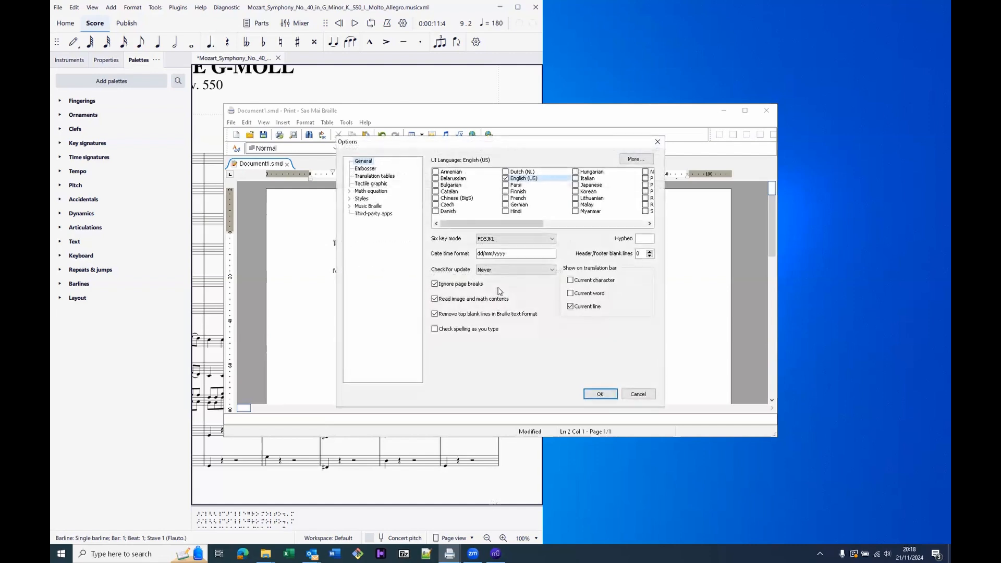
key(m)
key(m)
key(Right)
key(Down)
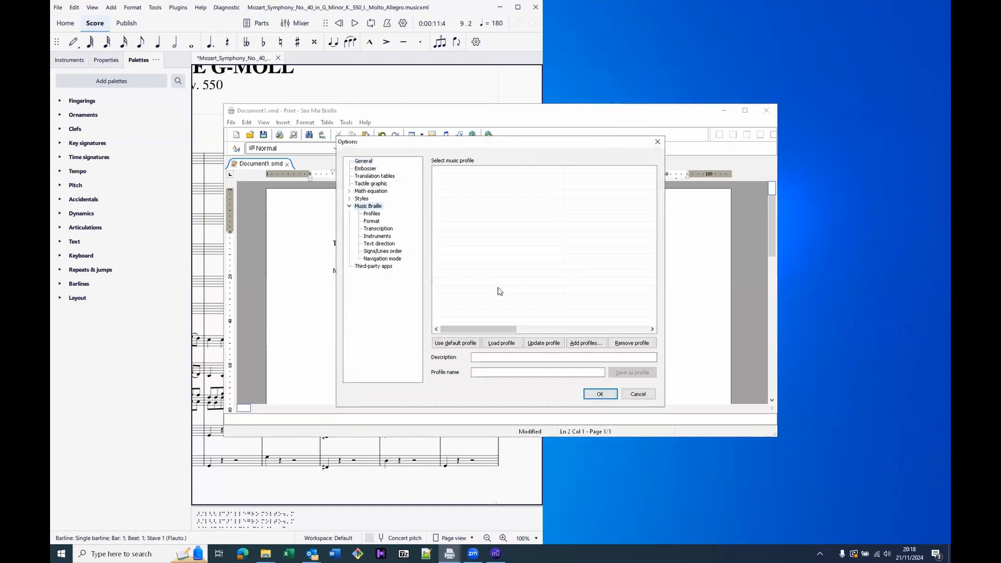
key(Down)
key(Down)
key(Down)
key(Down)
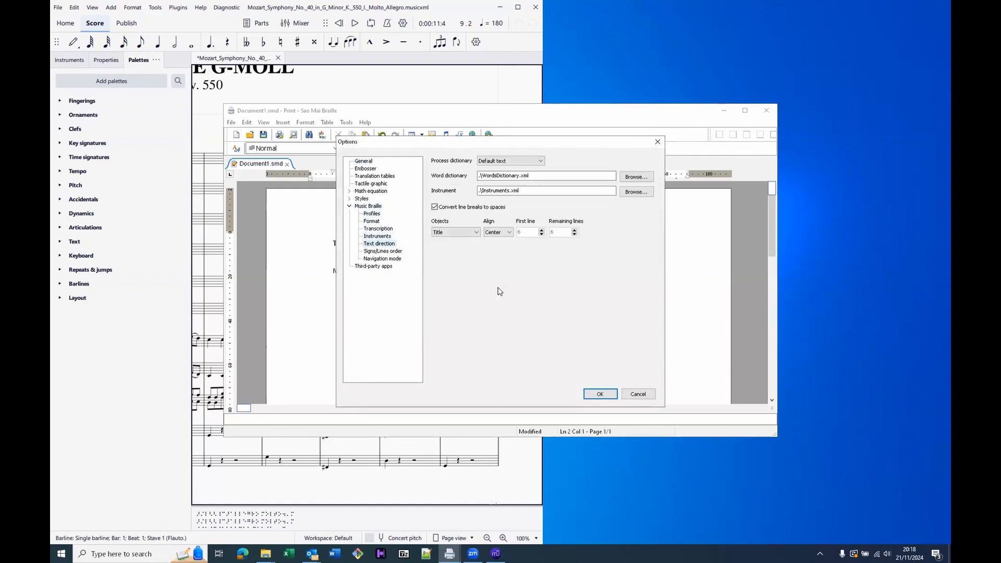
Review the music text direction settings for the dictionary files, line break conversion, text objects and their alignment
key(Tab)
key(Tab)
key(Tab)
key(Tab)
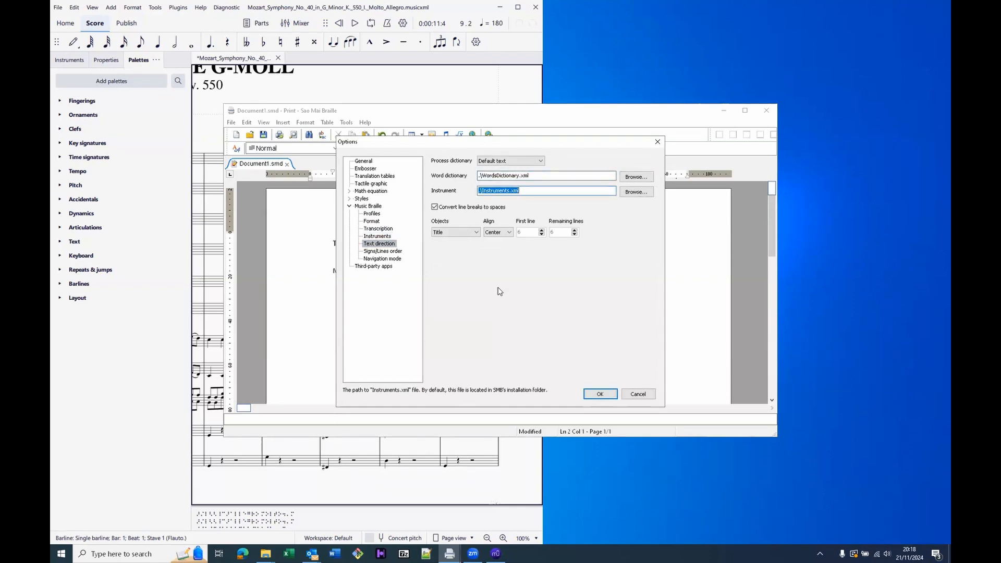
key(Tab)
key(Tab)
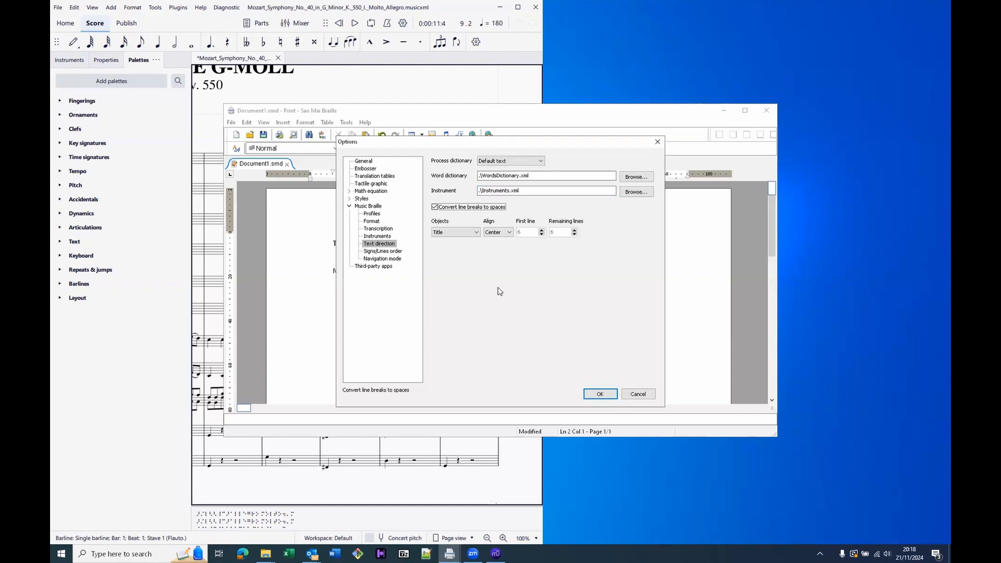
key(Tab)
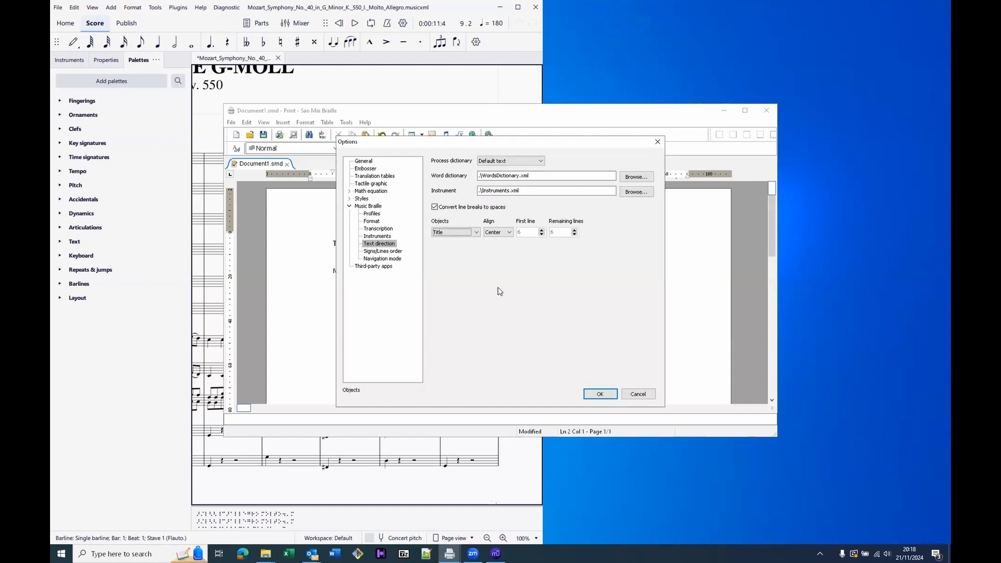
key(Down)
key(Down)
key(Down)
key(Down)
key(Tab)
key(Down)
key(Down)
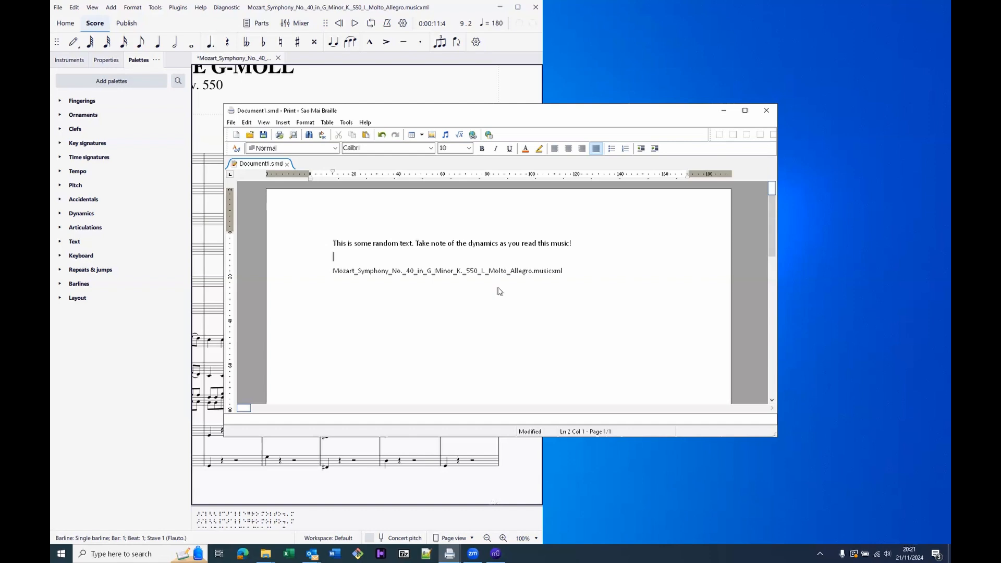
key(alt+f)
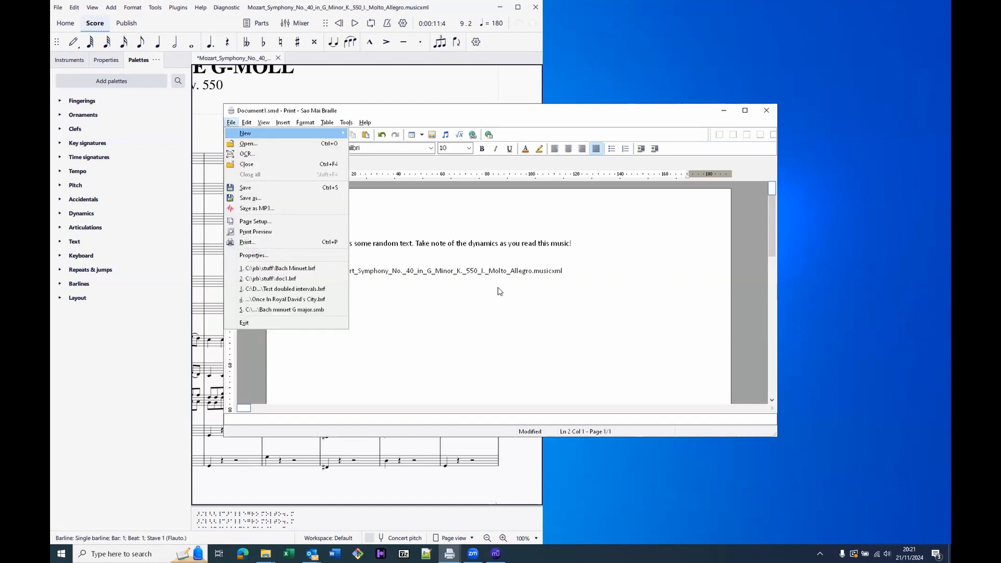
key(Right)
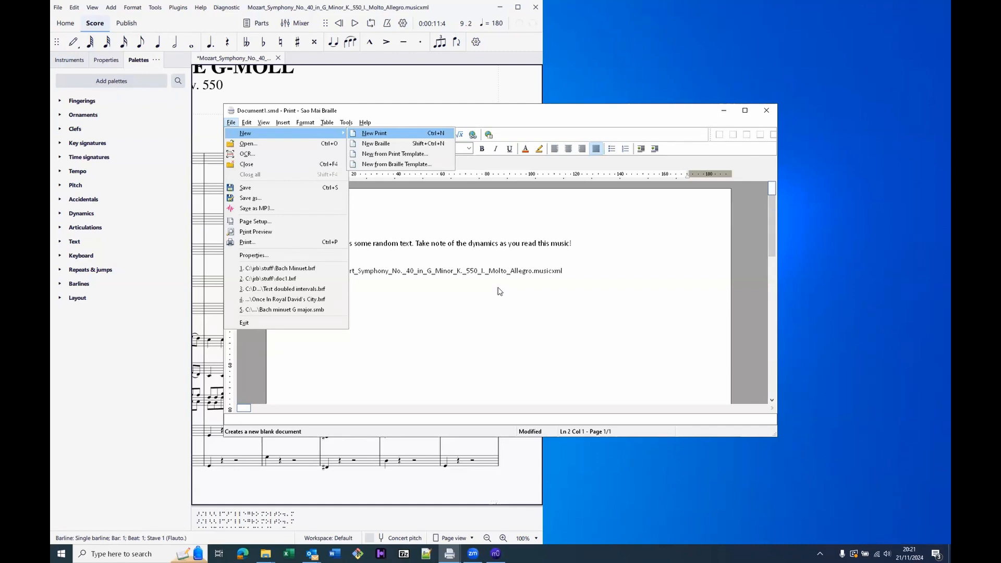
key(Escape)
key(Escape)
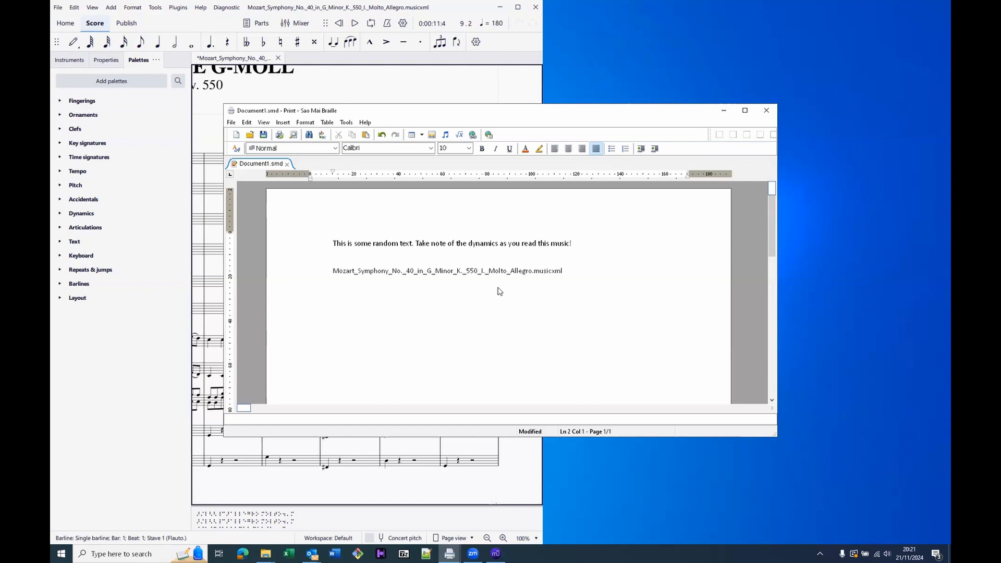
Delete the embedded Mozart score from below the text line in the print document
key(Down)
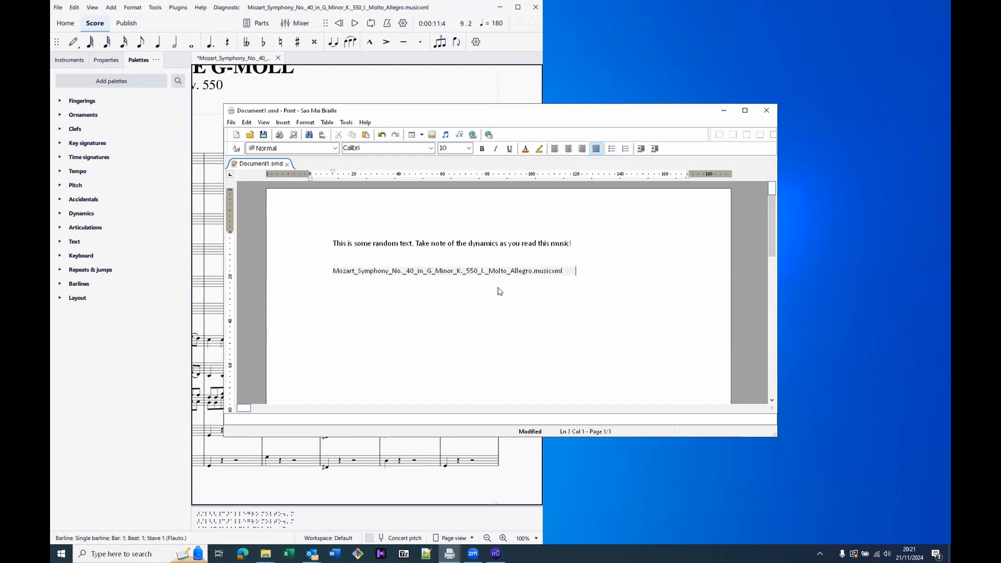
key(Delete)
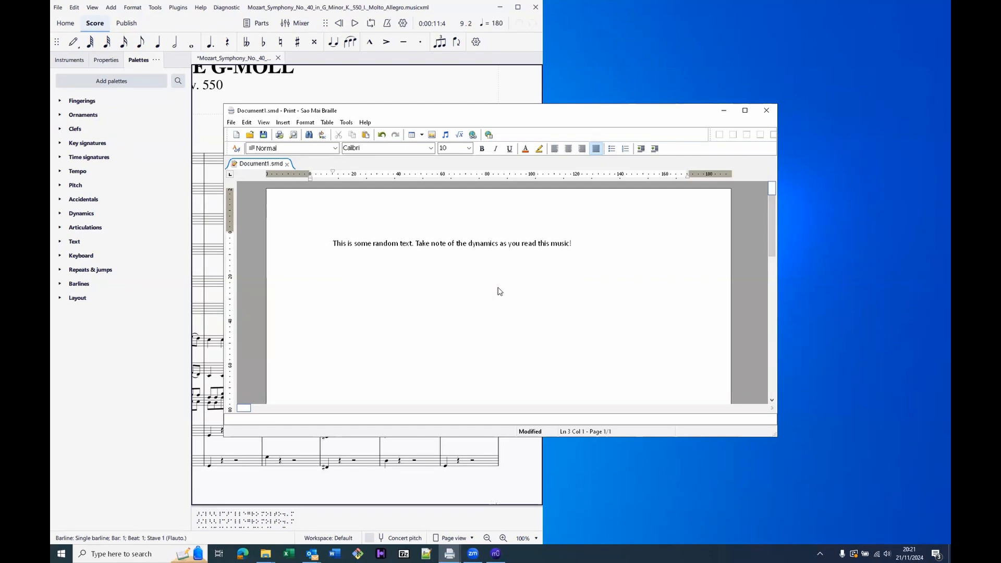
Switch to MuseScore Studio and close the Mozart symphony score without saving its changes
key(alt+Tab)
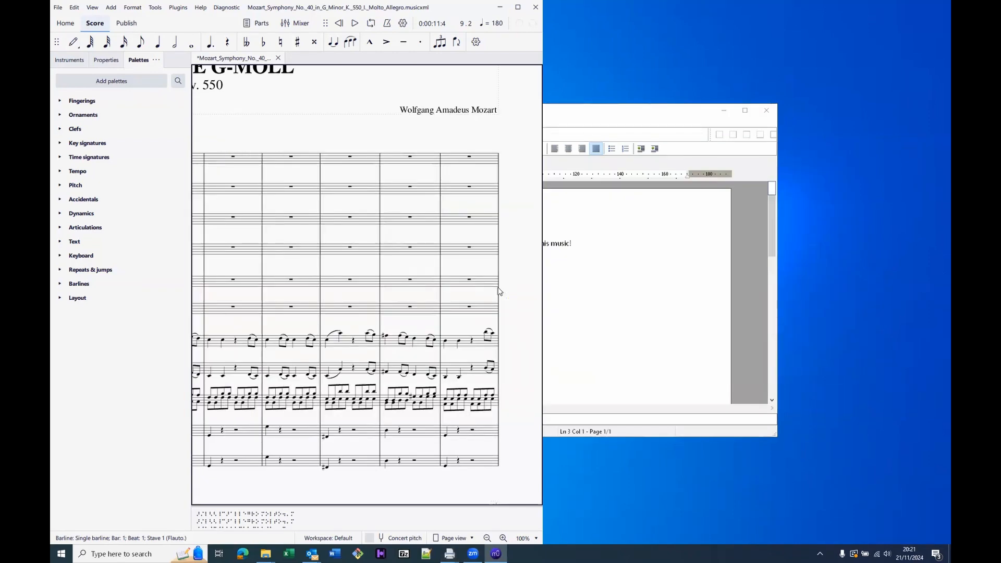
key(alt+F4)
key(Right)
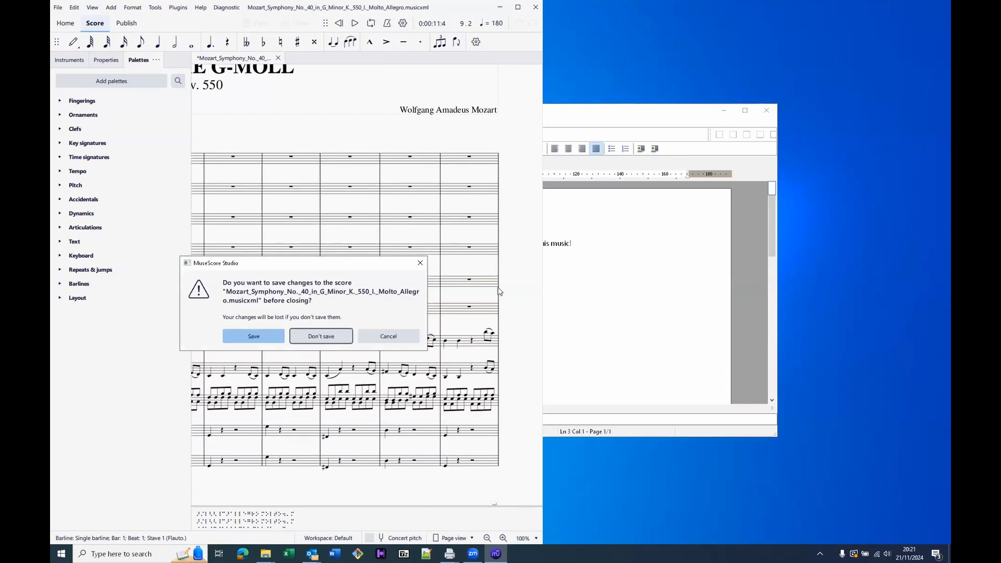
key(Left)
key(Right)
key(Return)
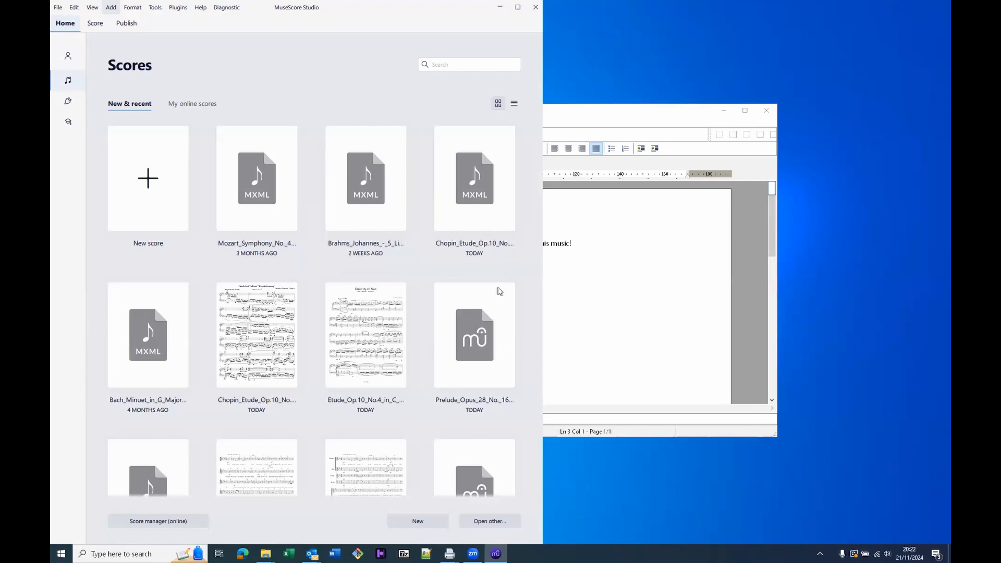
Open the score file Youve_Got_a_Friend_in_Me_Wheezys_Version_Big_Band_-_Randy_Newman.mxl in MuseScore Studio
key(alt+f)
key(Down)
key(Escape)
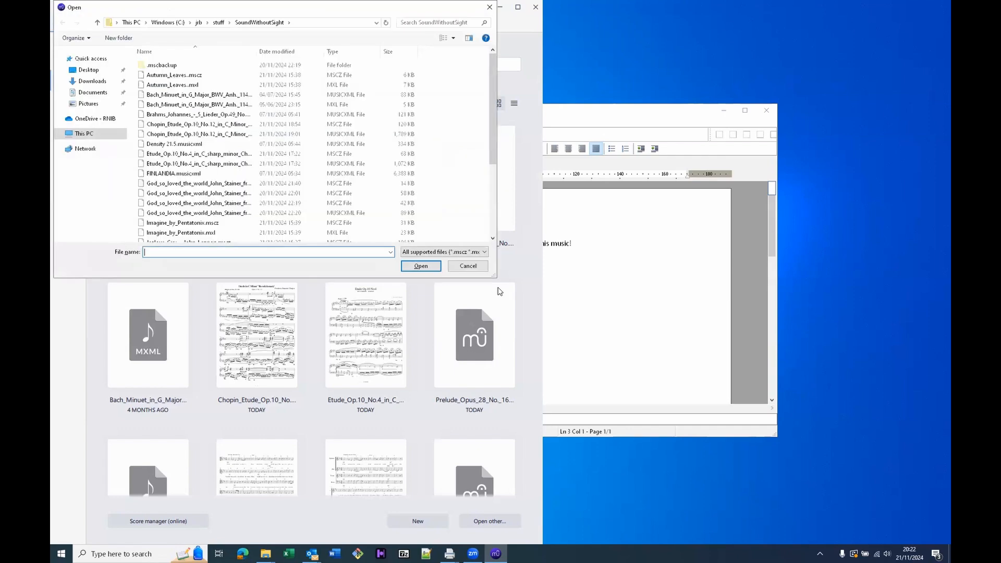
text(you)
key(Down)
key(Down)
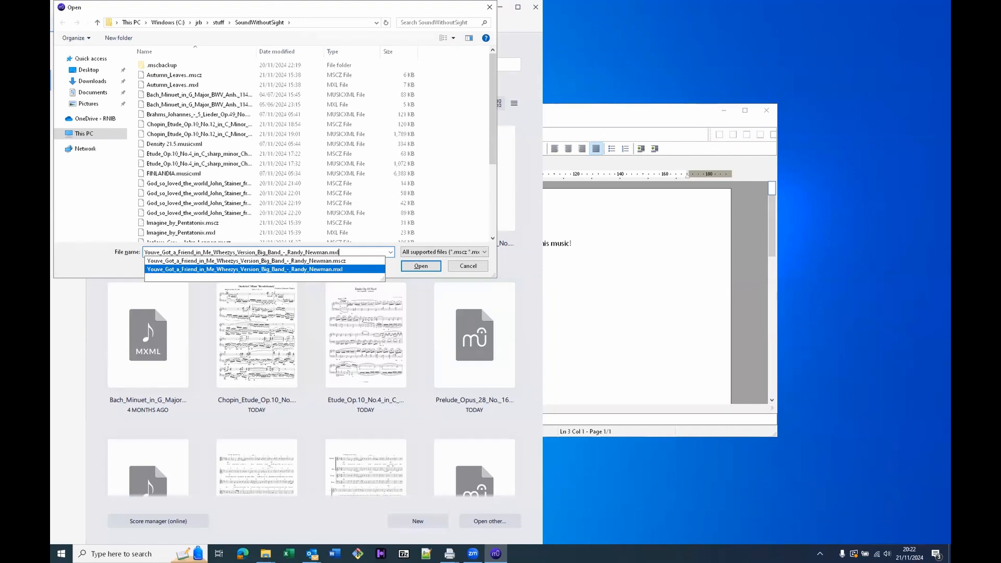
key(Return)
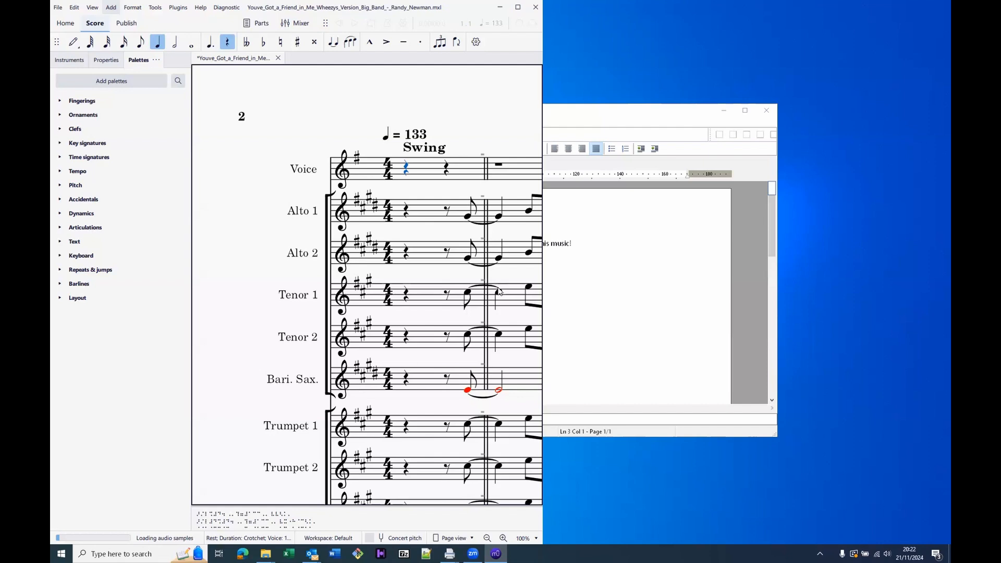
Play the opening bars of the big band score up to the first vocal phrase and stop playback
key(n)
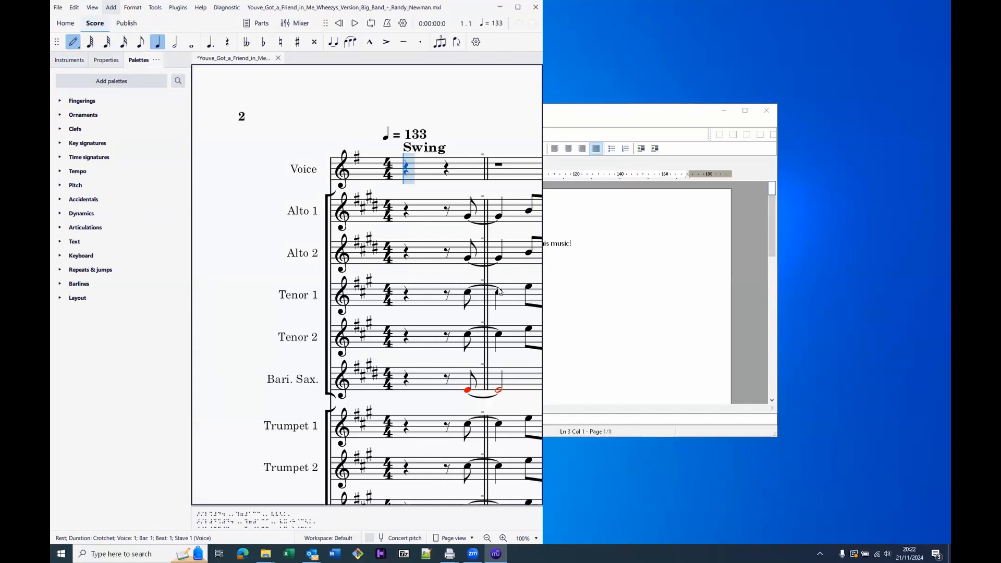
key(space)
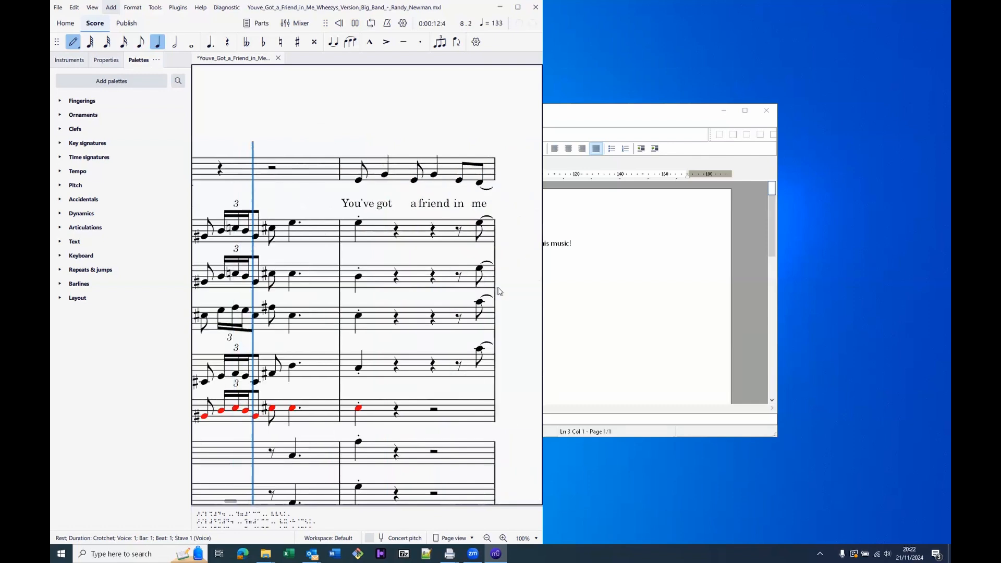
key(space)
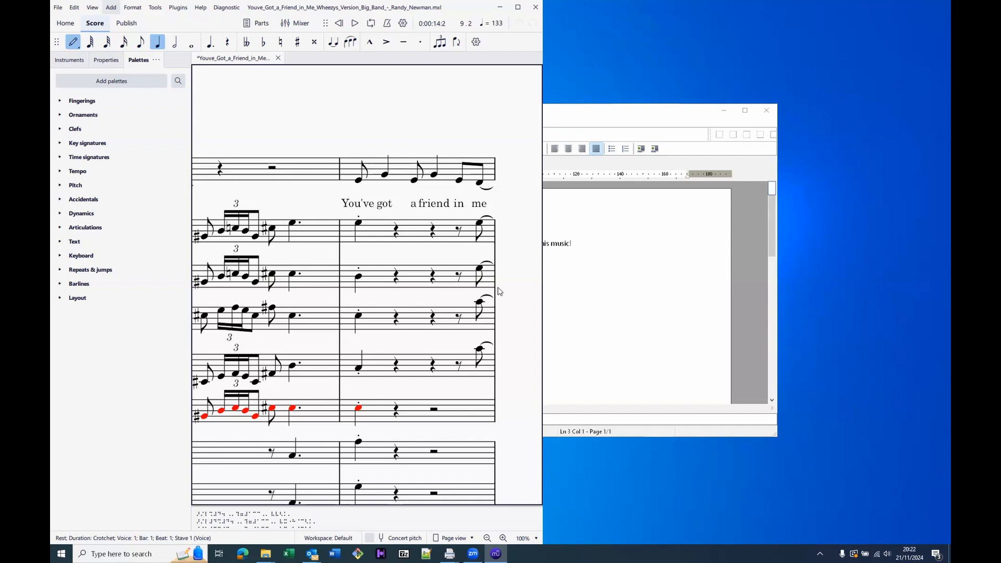
Switch to Sao Mai Braille and insert the music score Youve_Got_a_Friend_in_Me_Wheezys_Version_Big_Band_-_Randy_Newman.mxl below the text line
key(alt+Tab)
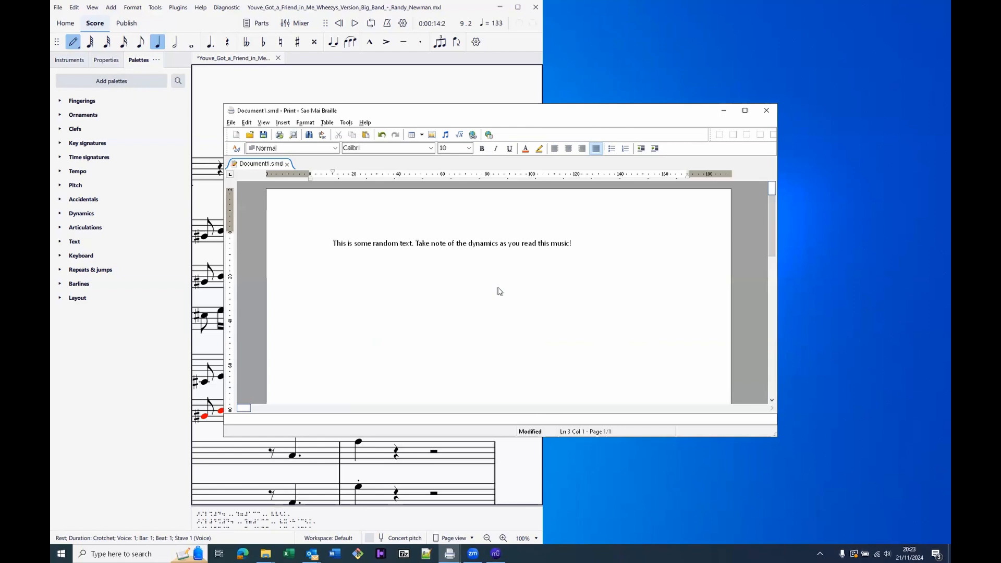
key(ctrl+m)
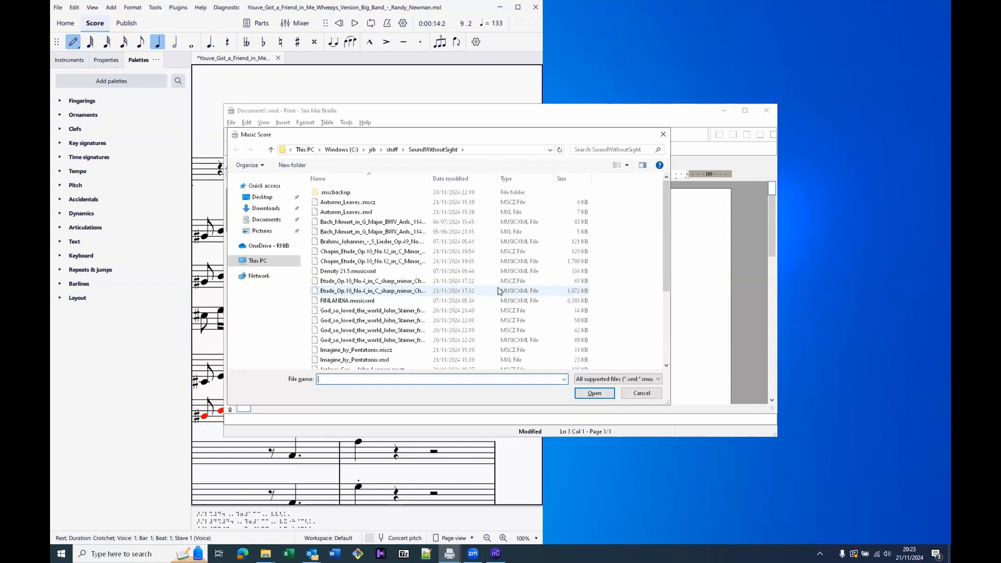
text(you)
key(Down)
key(Down)
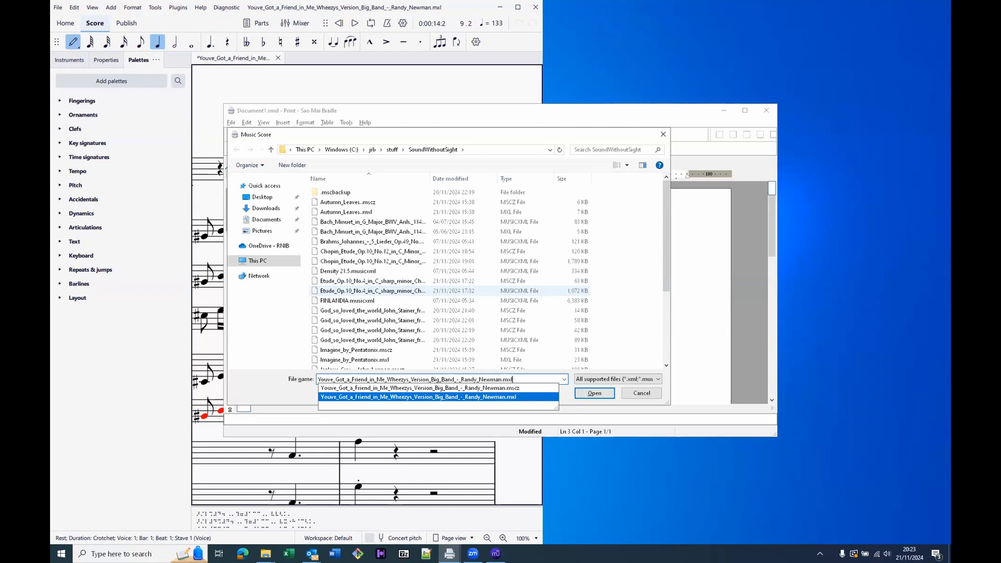
key(Return)
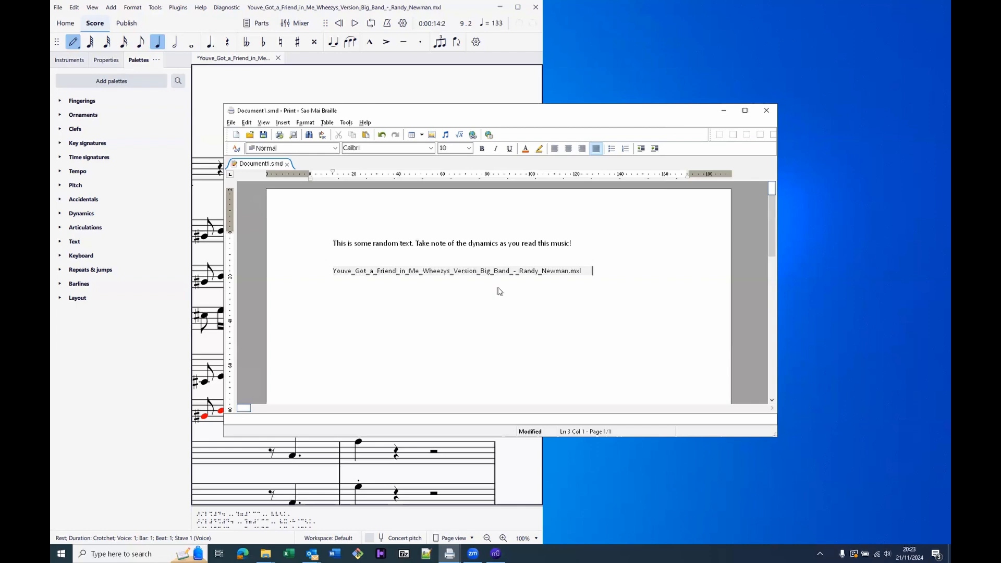
Open the inserted score's info and clear its lyricist entry
key(Home)
key(Return)
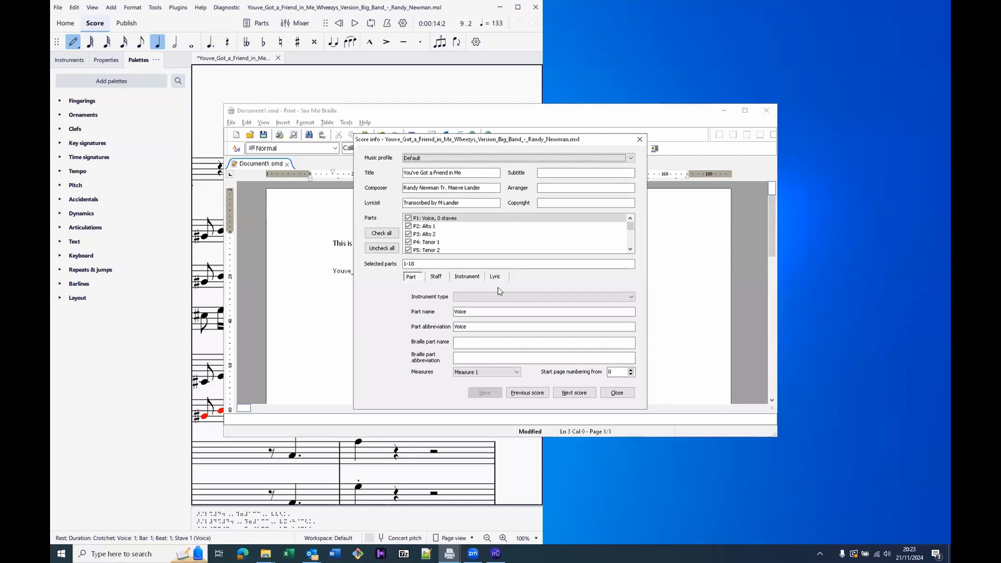
key(Tab)
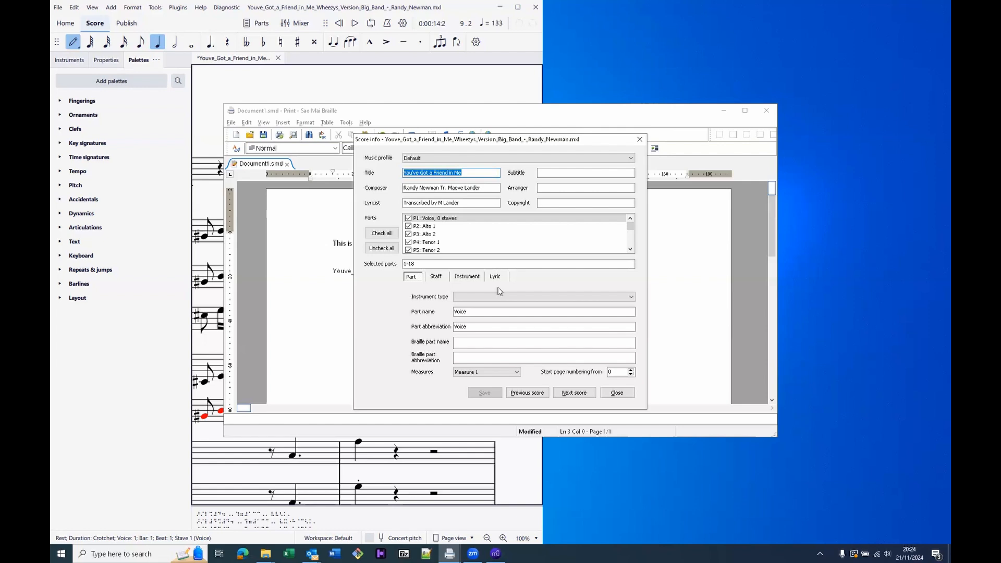
key(Tab)
key(Tab)
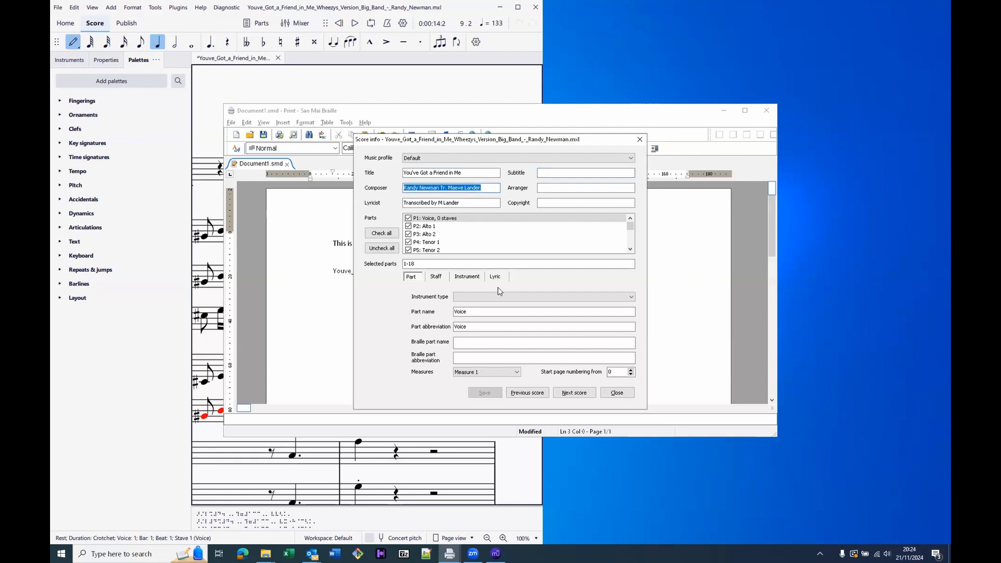
key(Tab)
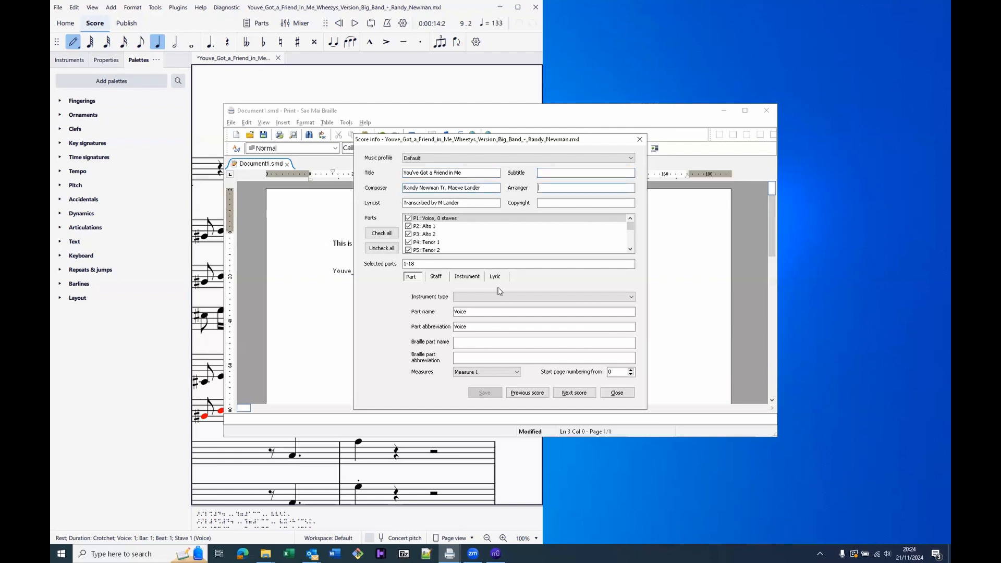
key(Tab)
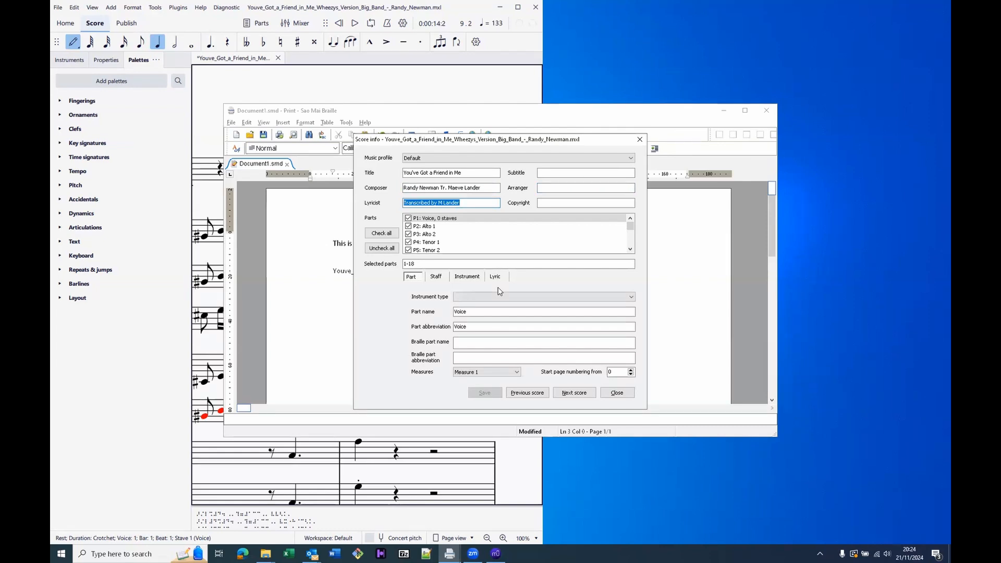
key(Delete)
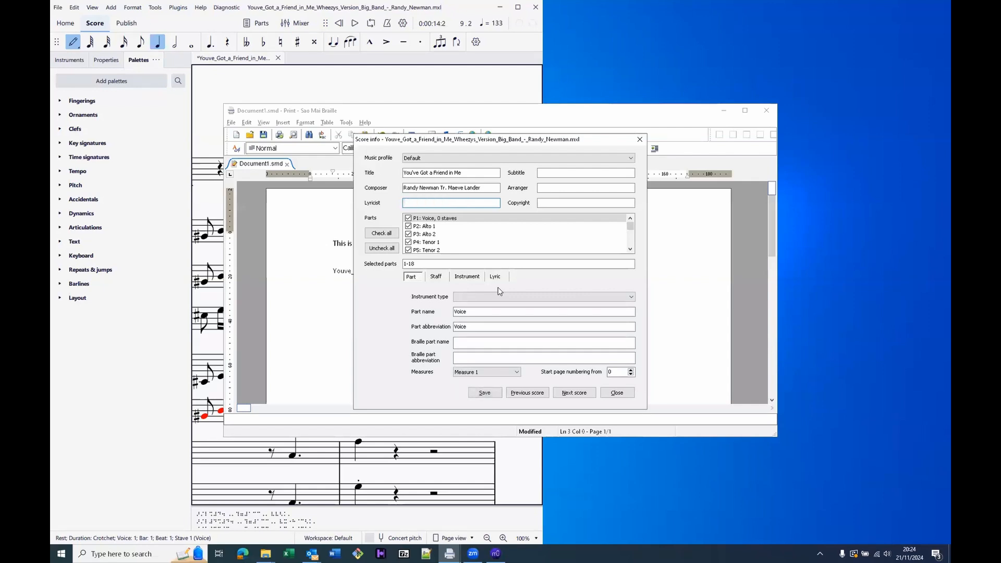
Exclude all parts of the big band score and include only part P2, Alto 1
key(Tab)
key(Tab)
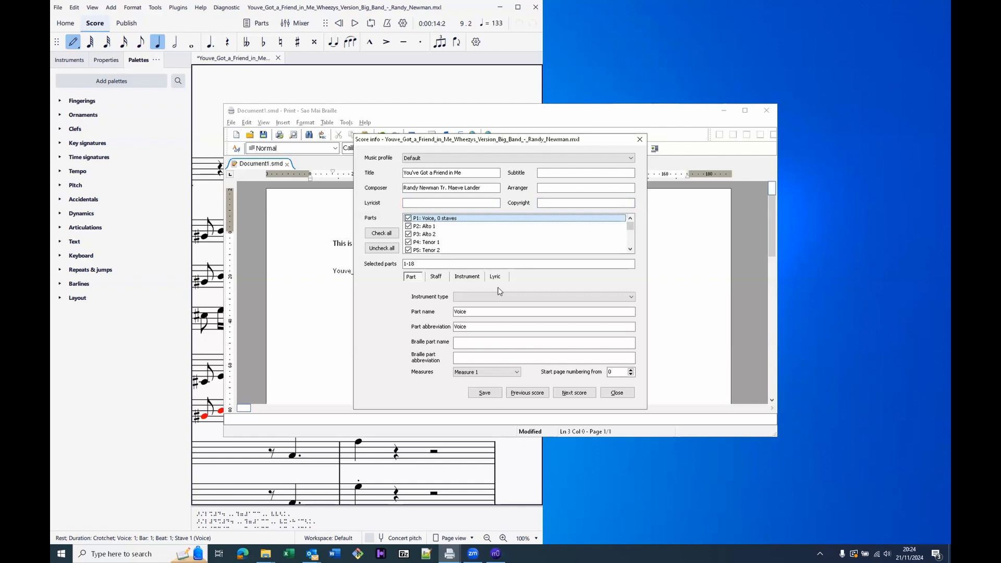
key(Down)
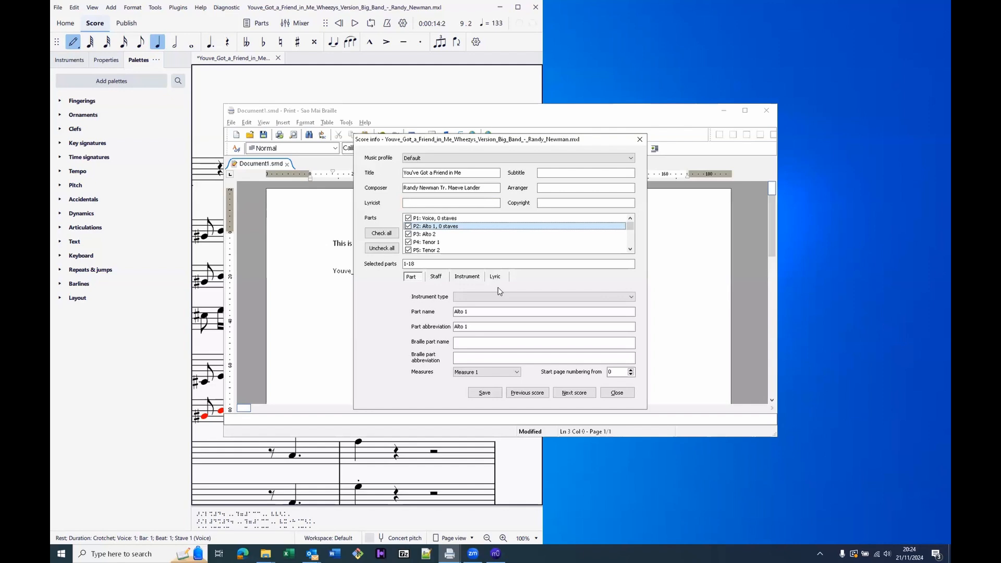
key(Tab)
key(Tab)
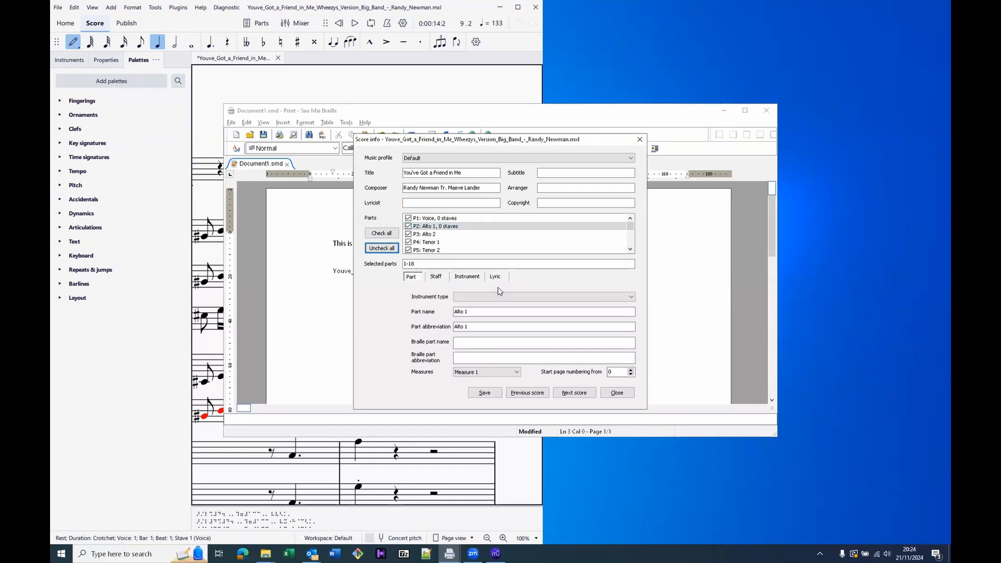
key(space)
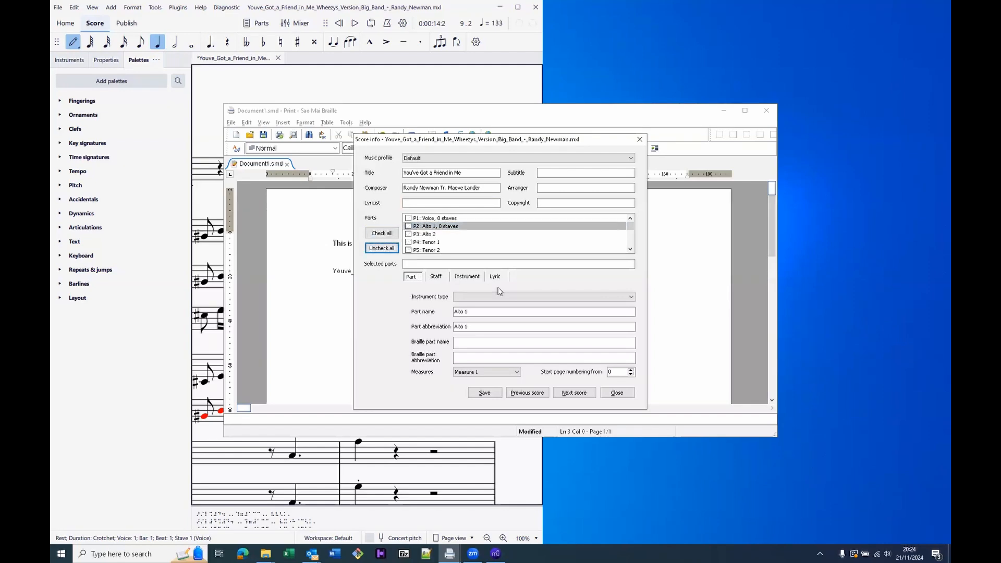
key(shift+Tab)
key(shift+Tab)
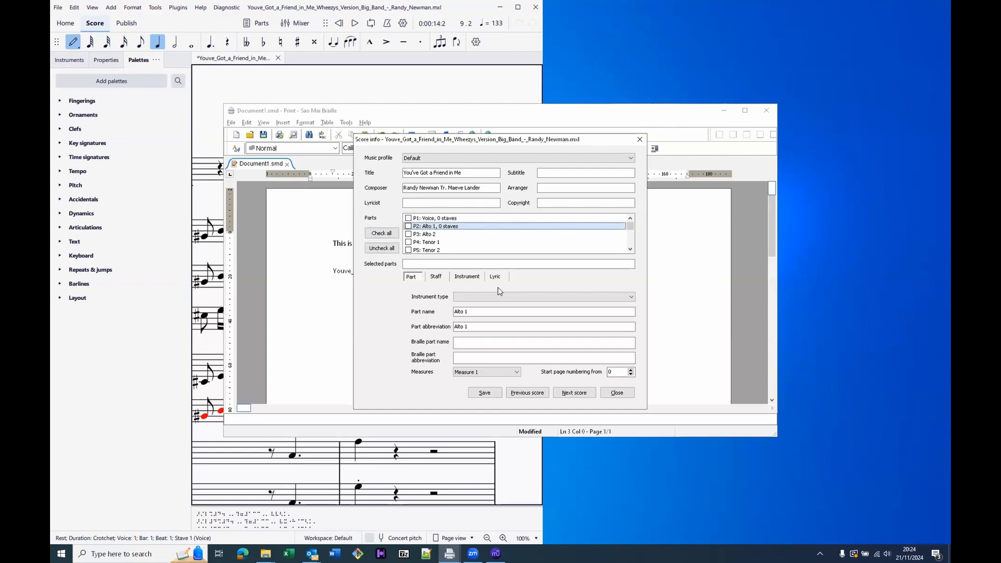
key(Up)
key(Down)
key(space)
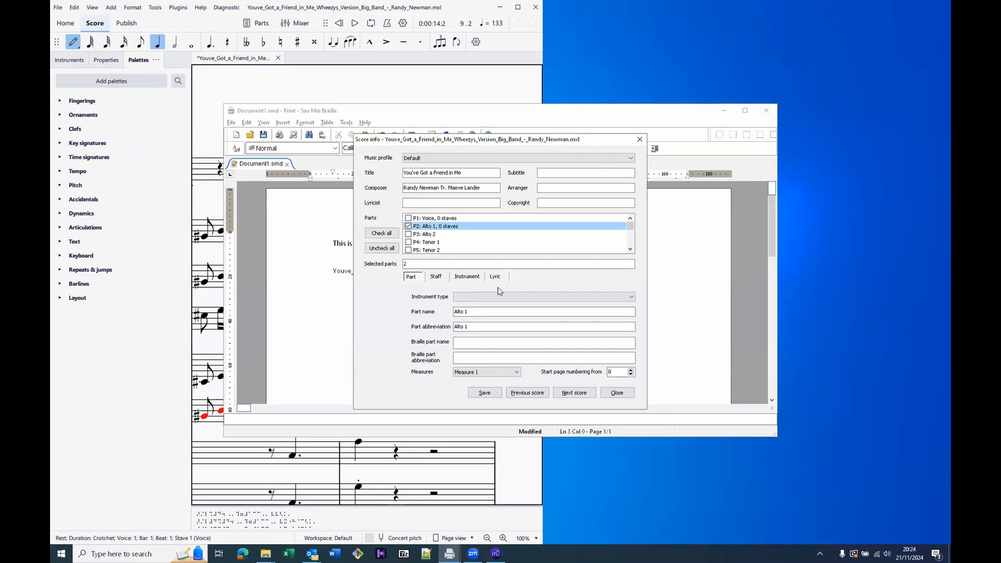
Save and close the score info, and produce the braille translation of the document
key(Tab)
key(Tab)
key(Tab)
key(Tab)
key(Tab)
key(Tab)
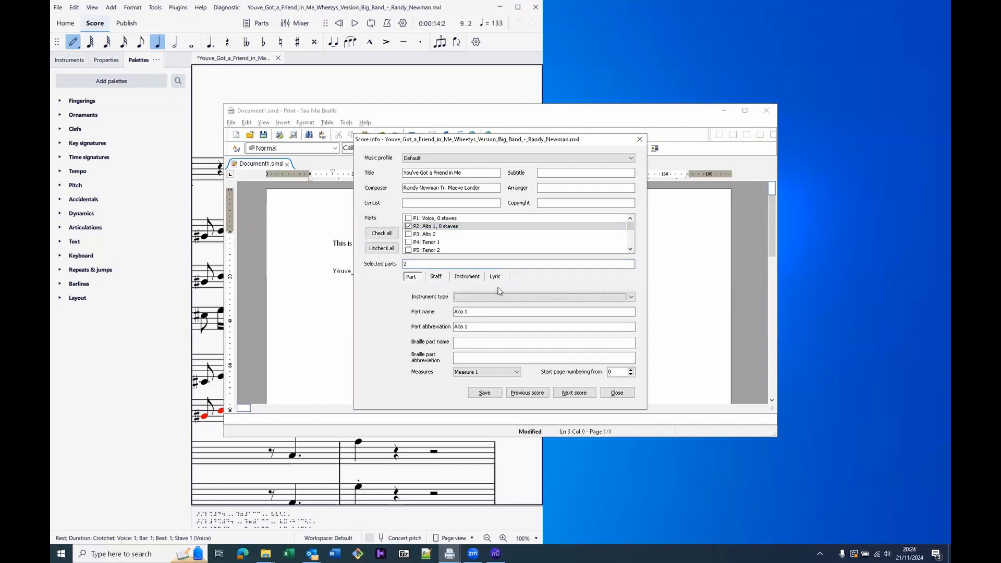
key(Tab)
key(Tab)
key(Tab)
key(Tab)
key(Tab)
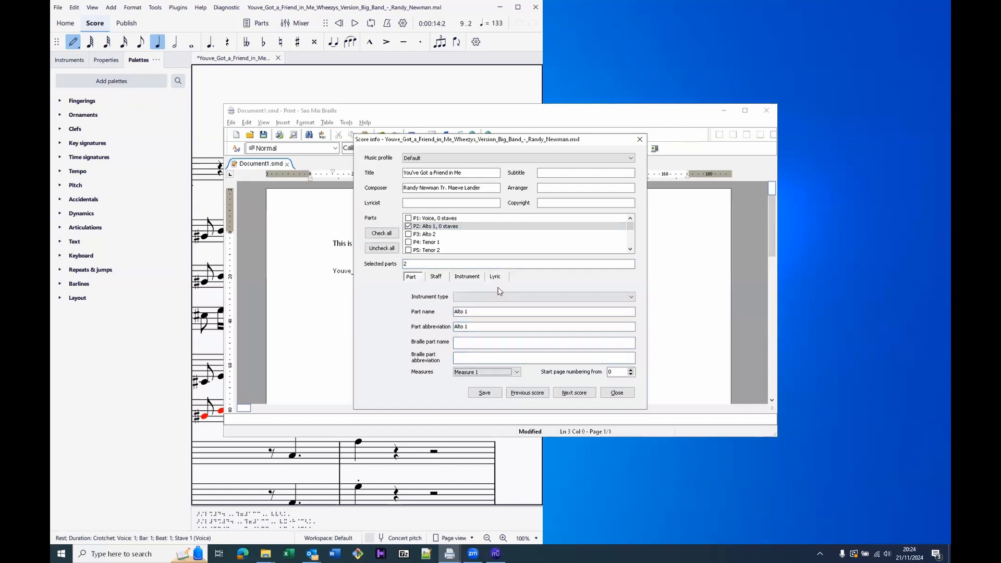
key(Return)
key(Tab)
key(Tab)
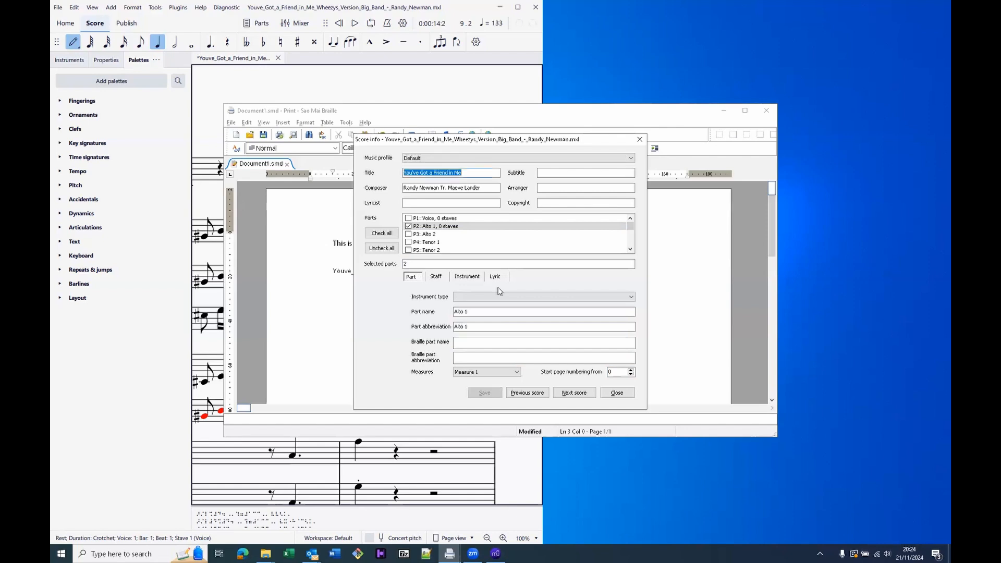
key(shift+Tab)
key(shift+Tab)
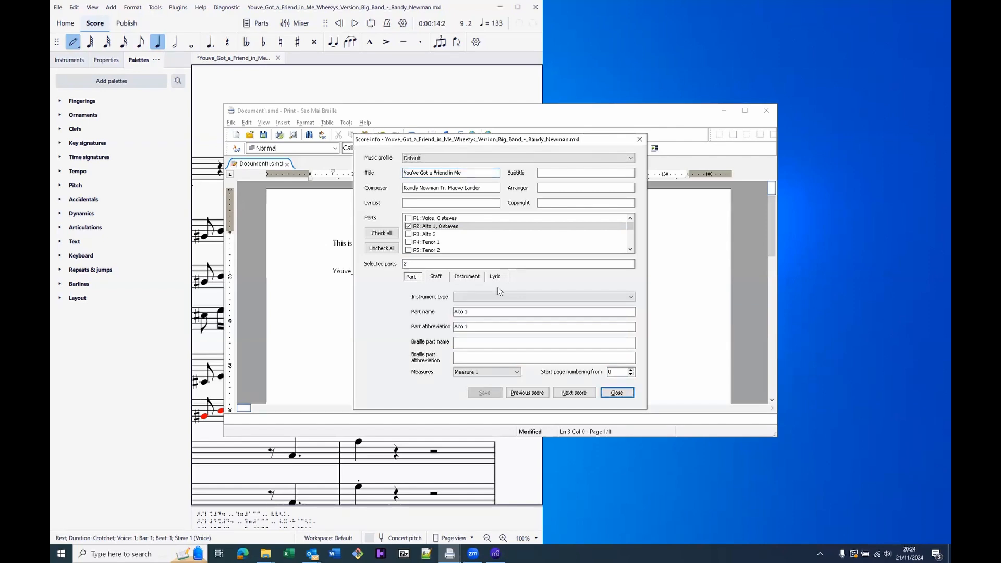
key(Return)
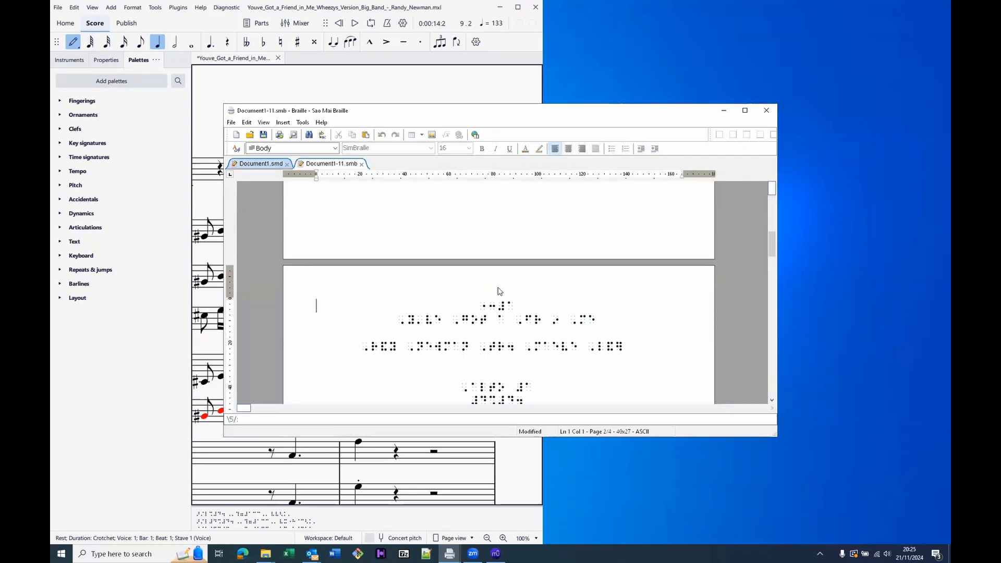
Read the braille output from the opening text through the score's title, composer line and part name
key(ctrl+Home)
key(Down)
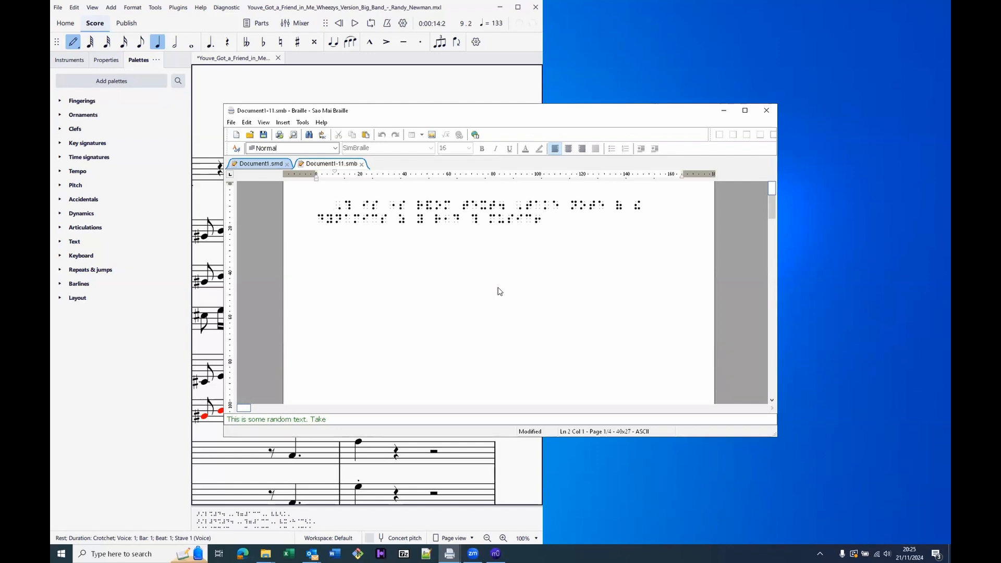
key(Down)
key(Down)
key(Down)
key(Down)
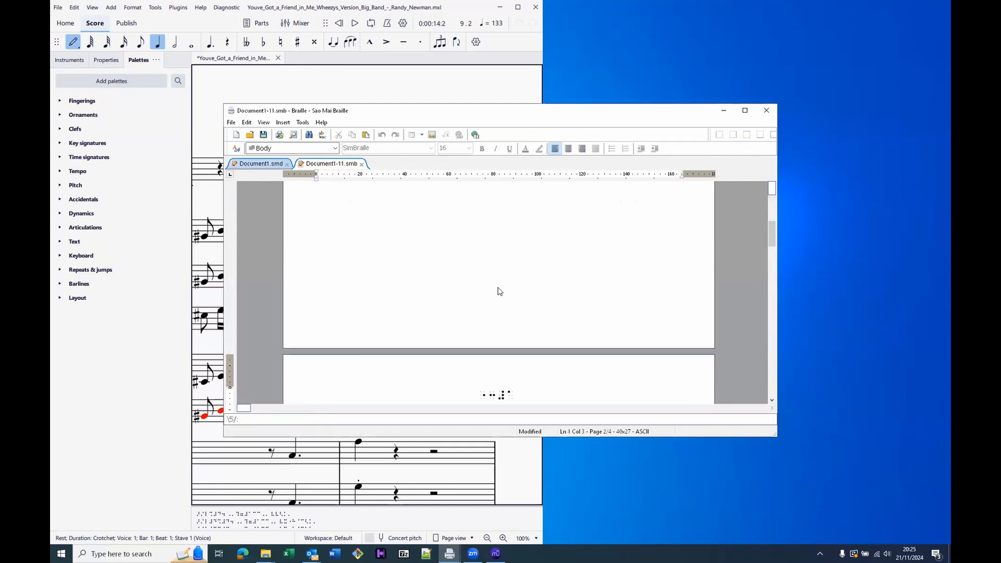
key(Up)
key(Down)
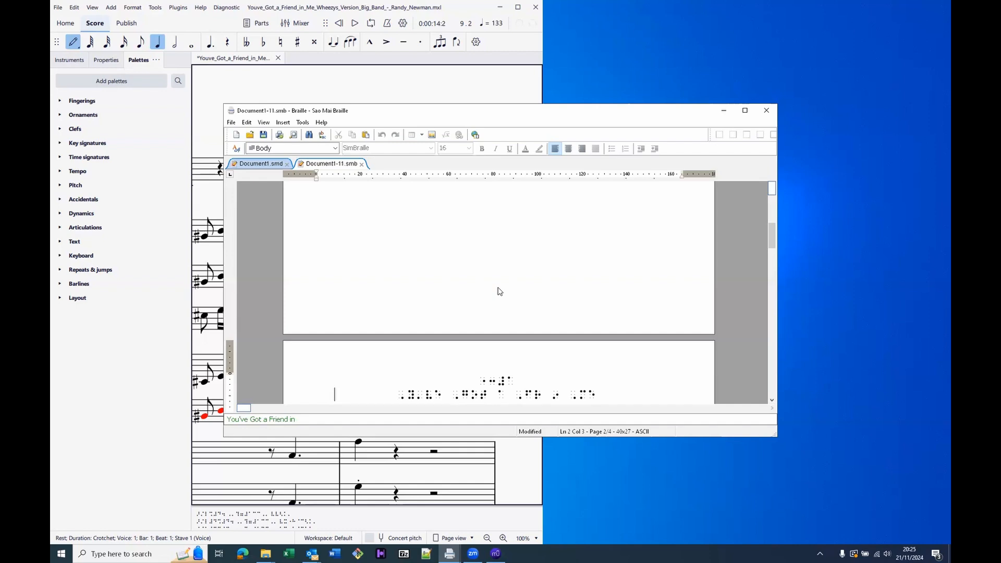
key(Down)
key(Down)
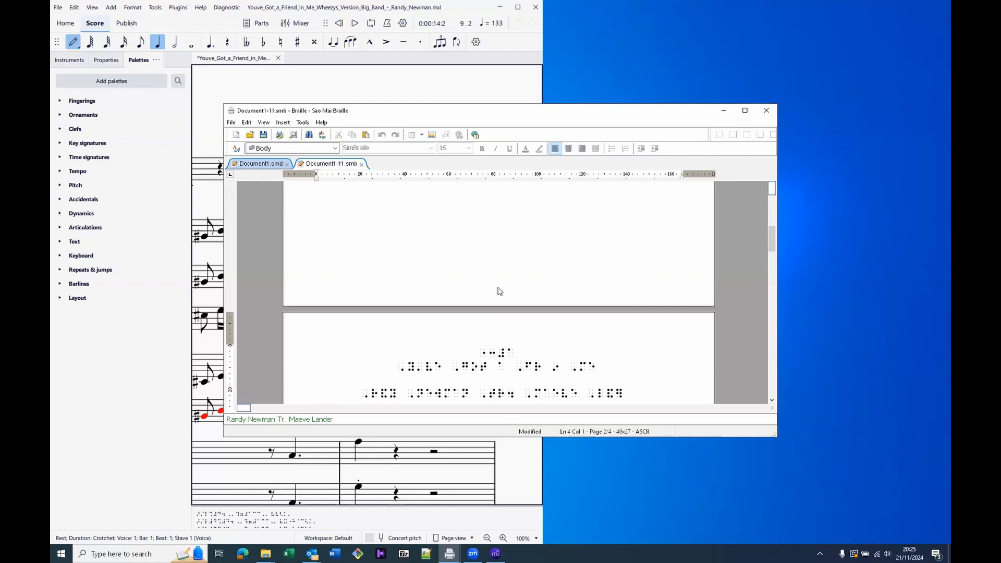
key(Down)
key(Down)
key(Down)
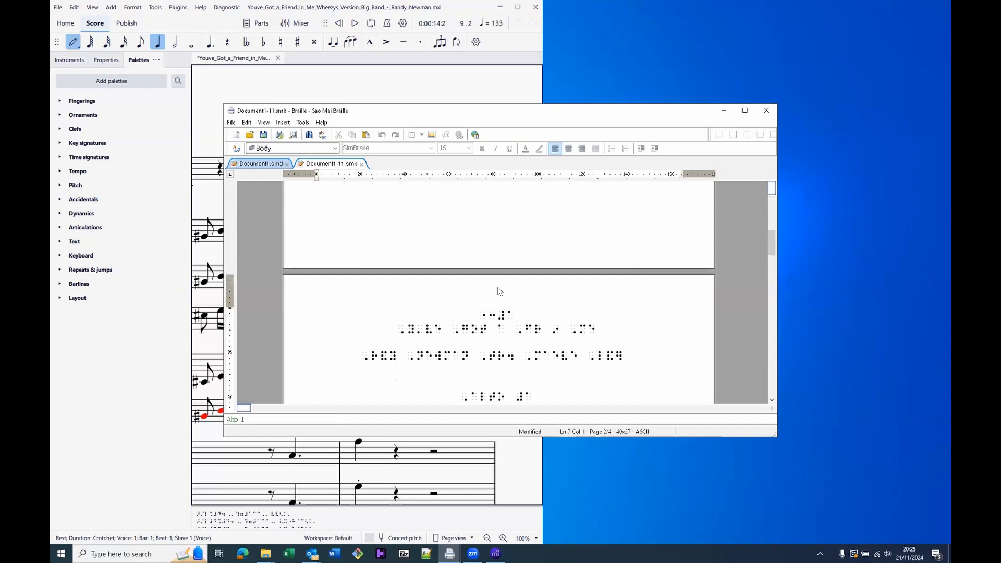
Examine the key and time signature line and the first braille music lines of the Alto 1 part
key(Down)
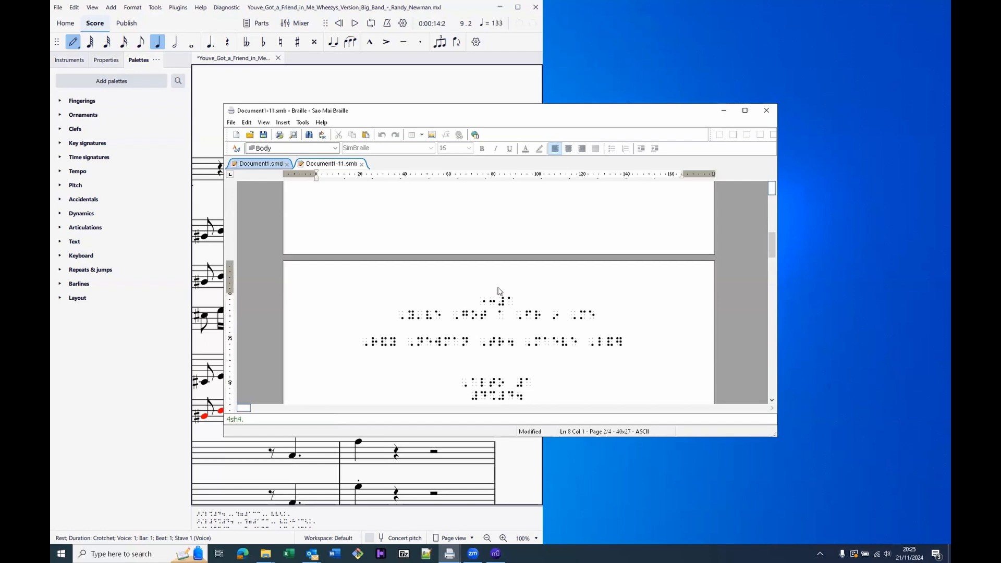
key(Down)
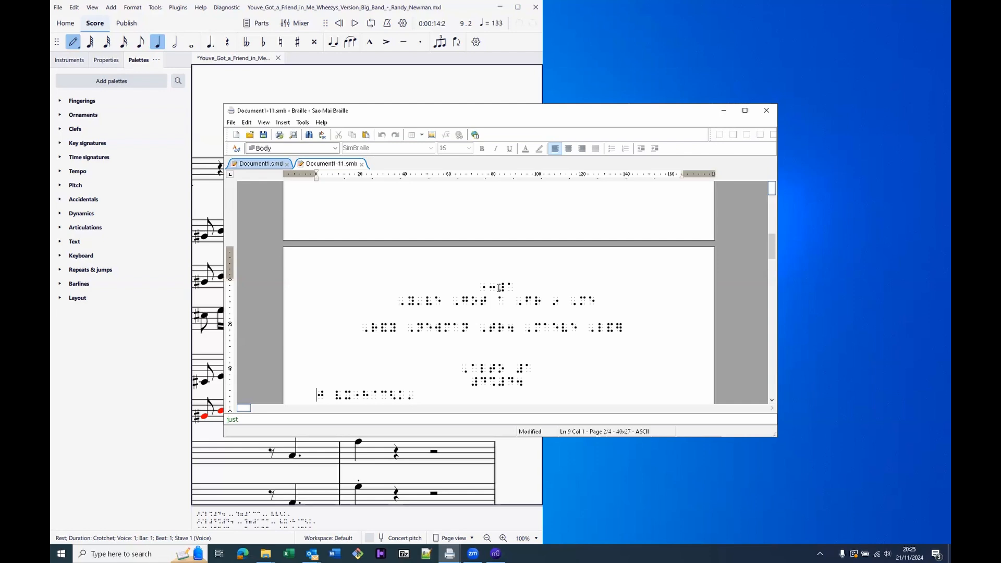
key(Down)
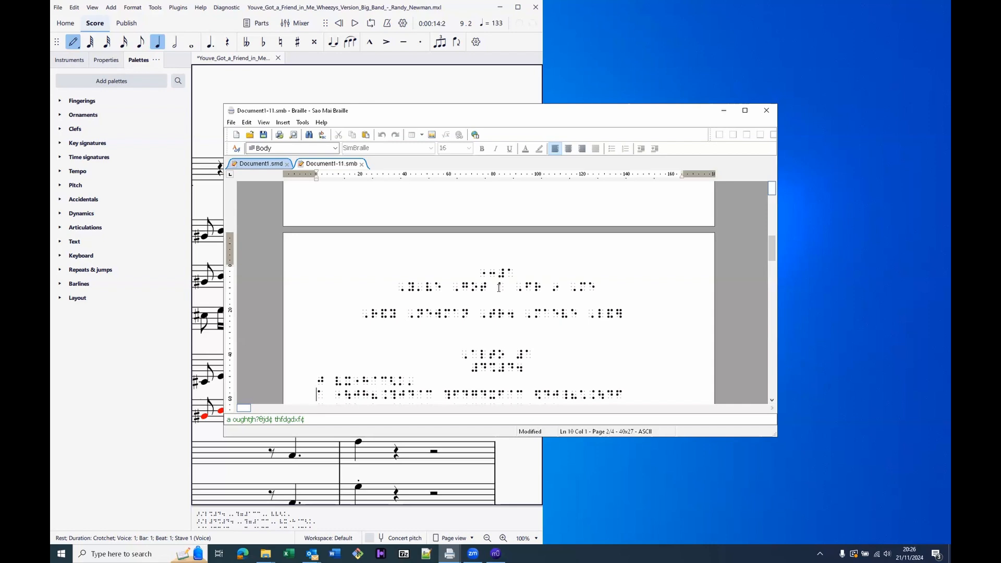
scroll(499, 288, down, 1)
key(Up)
key(Up)
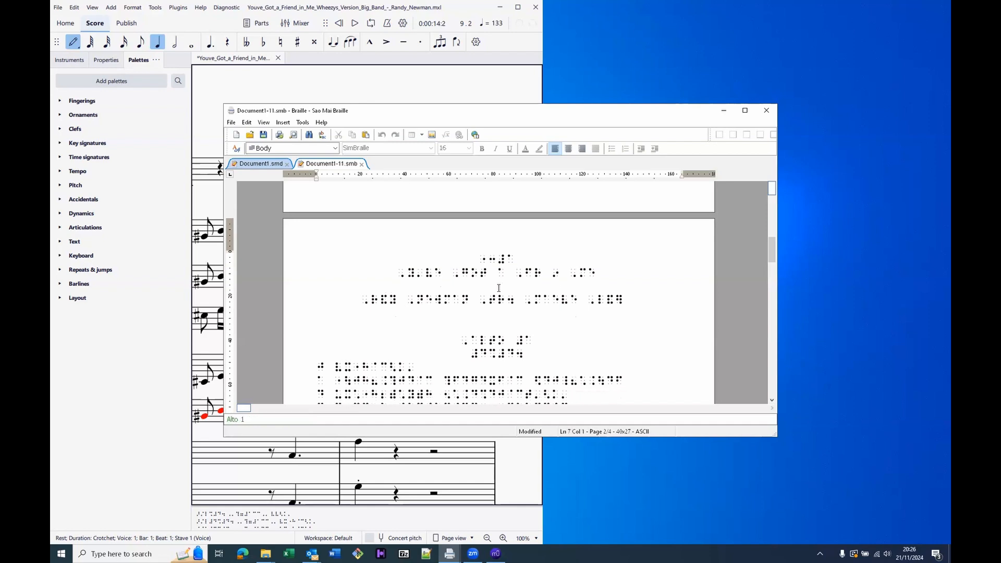
key(Down)
key(Down)
key(Down)
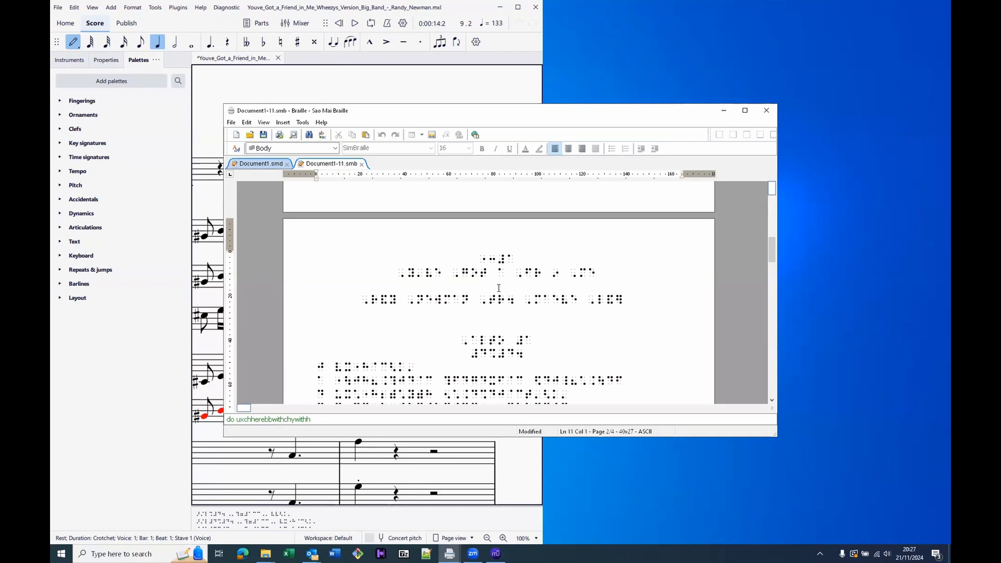
Delete the two-line introductory text at the start of the braille document
key(ctrl+Home)
key(Down)
key(Down)
key(Down)
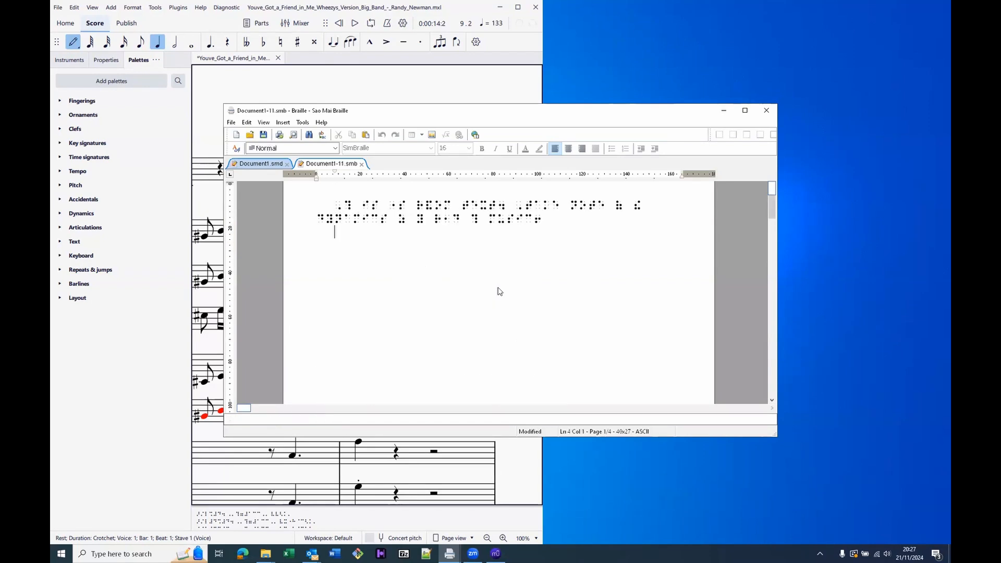
key(ctrl+shift+Home)
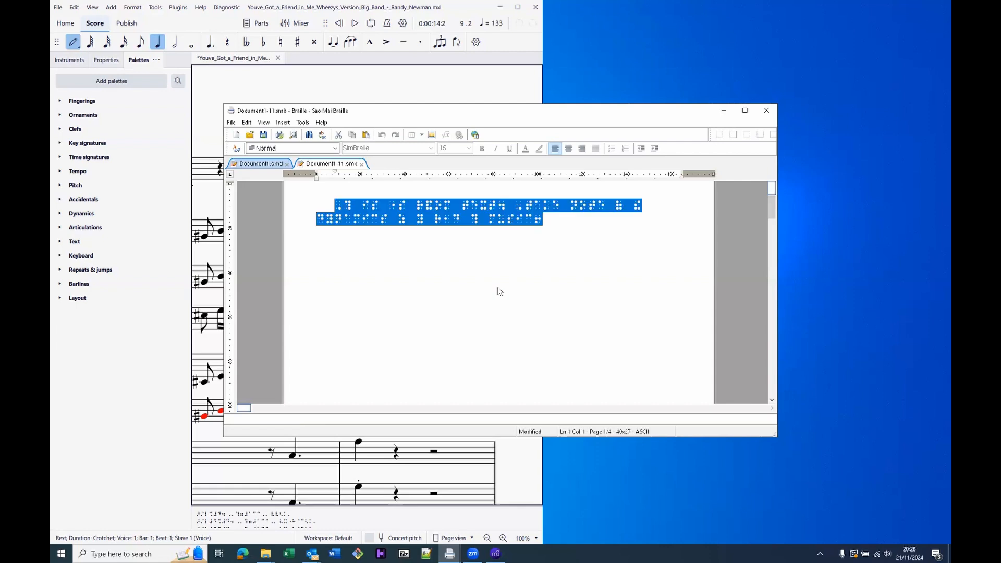
key(Delete)
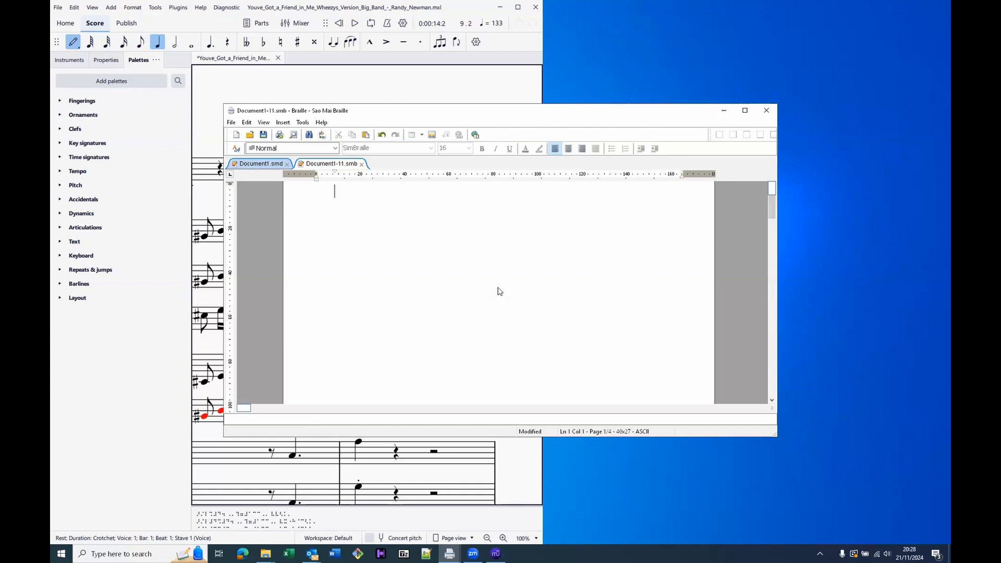
Write the contracted braille sentence ",le>n at l1/ ! f/ #bj b>s r1dy = yr lesson4" at the start of the document and review it
text(,le>n at )
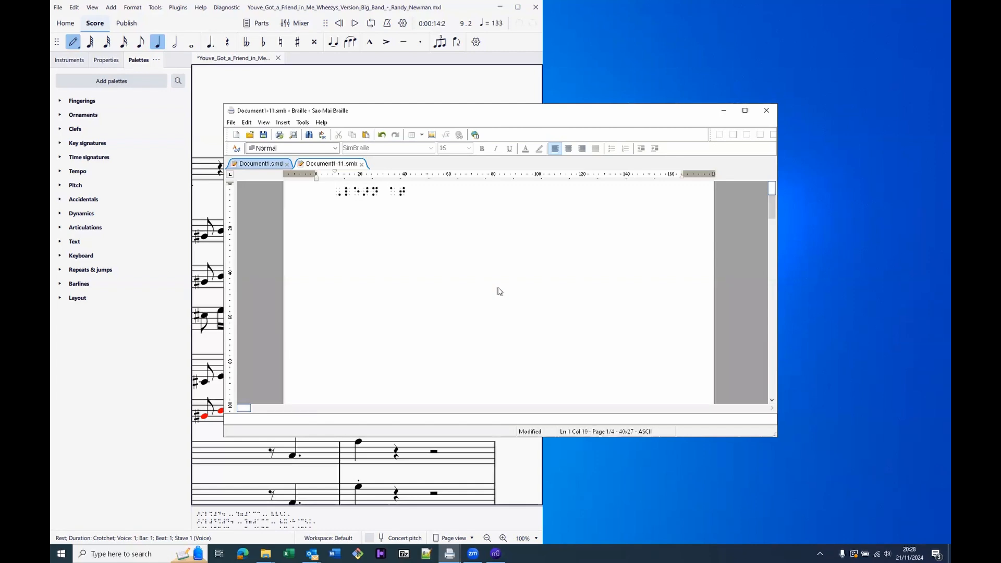
text(l1/ ! f/ #bj b>s r1dy = yr lesson4)
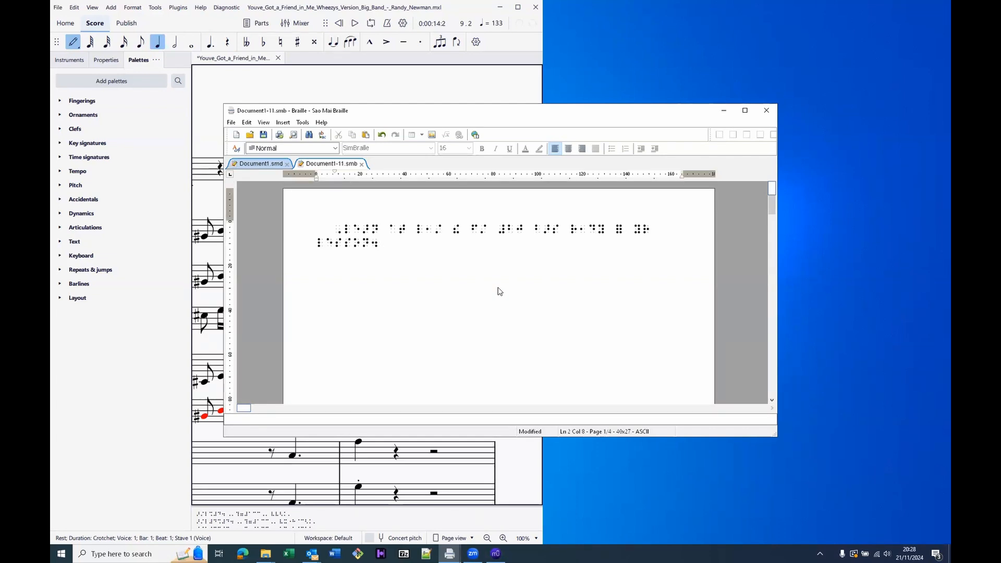
key(Up)
key(Down)
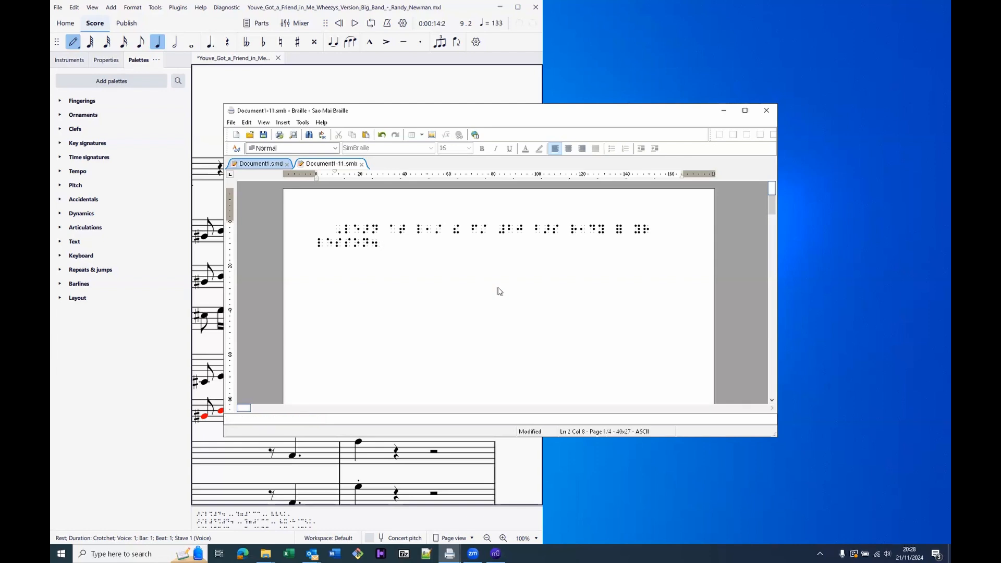